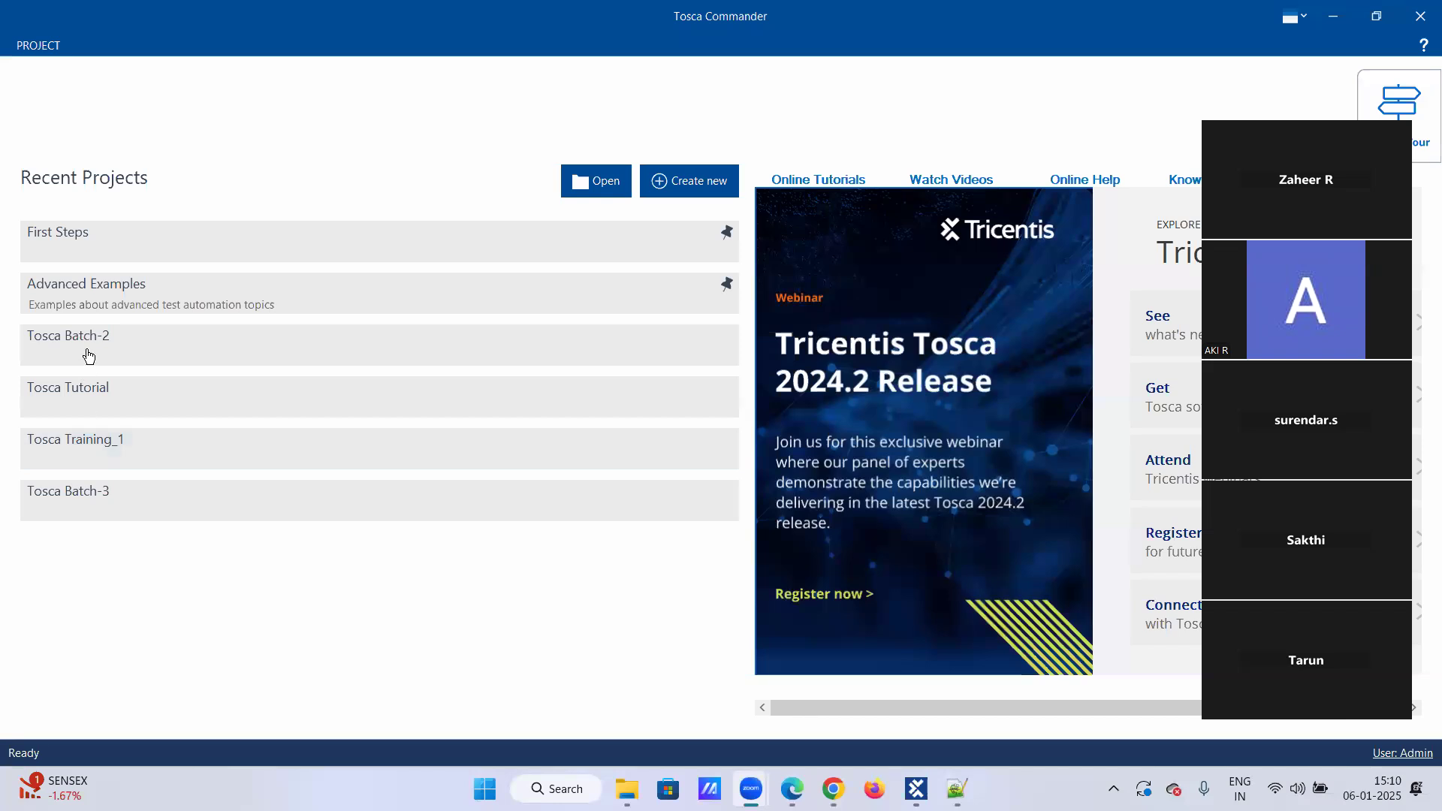
# Step: Open the Tosca Batch-3 project and expand the Demo web shop Modules folder
pyautogui.click(91, 496)
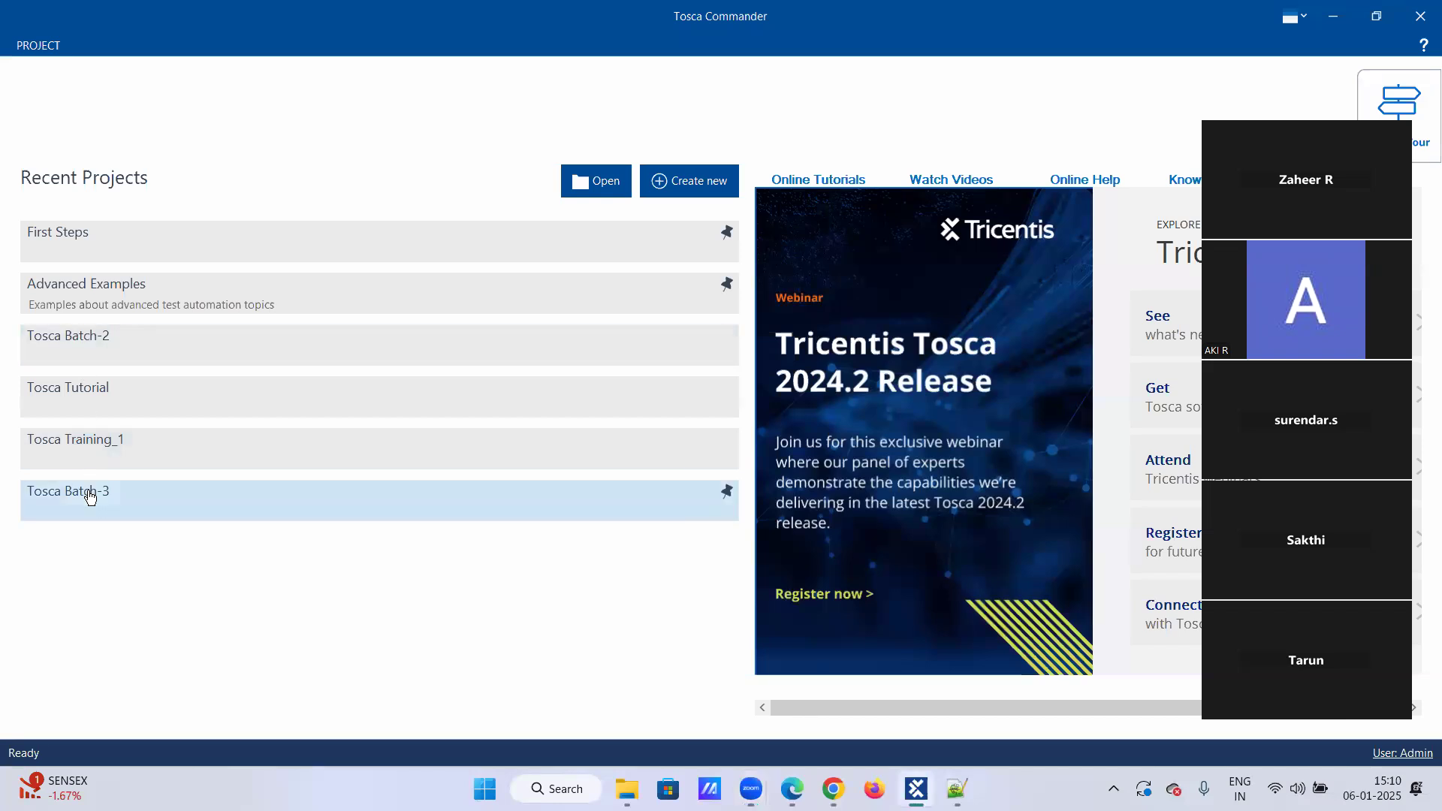
pyautogui.click(90, 496)
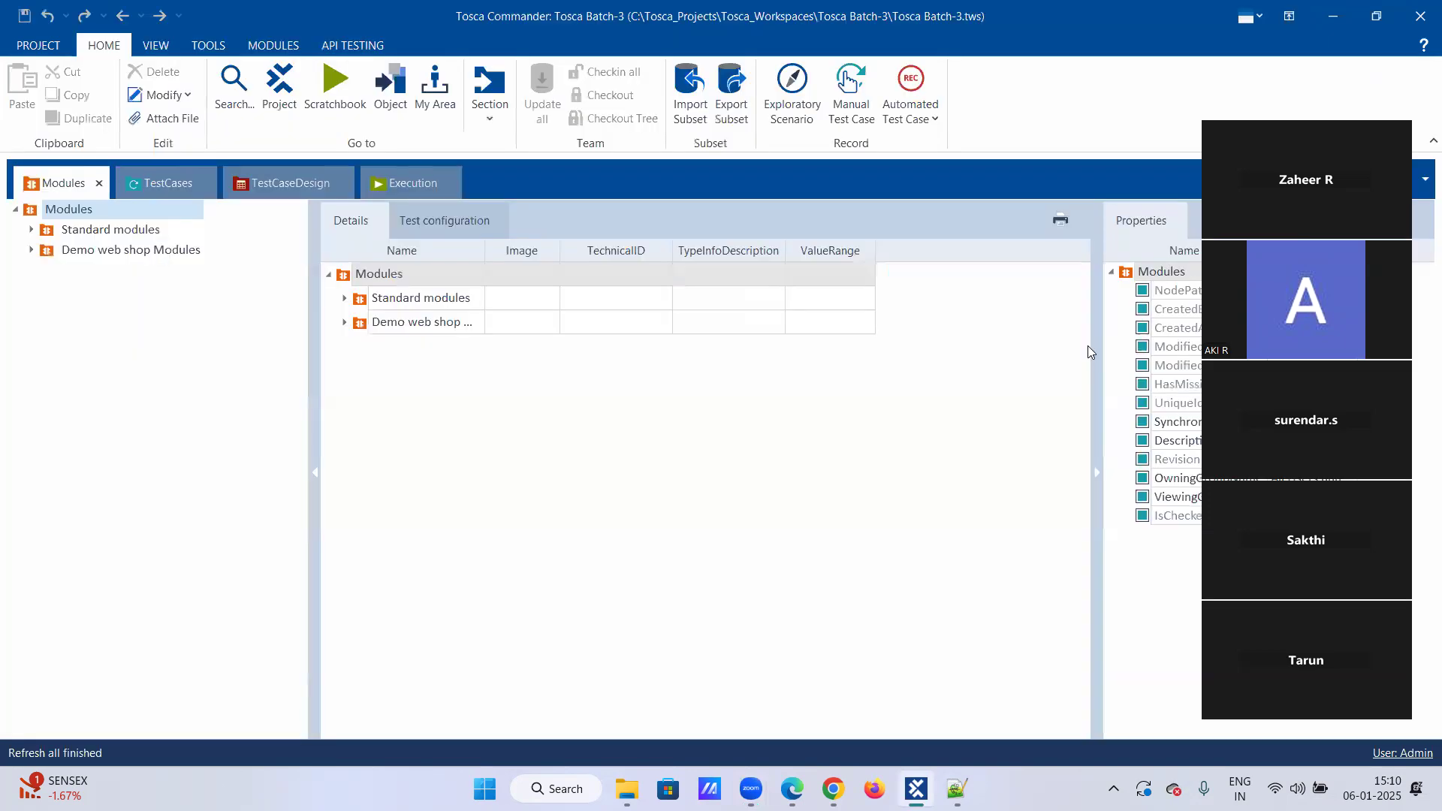
pyautogui.click(33, 251)
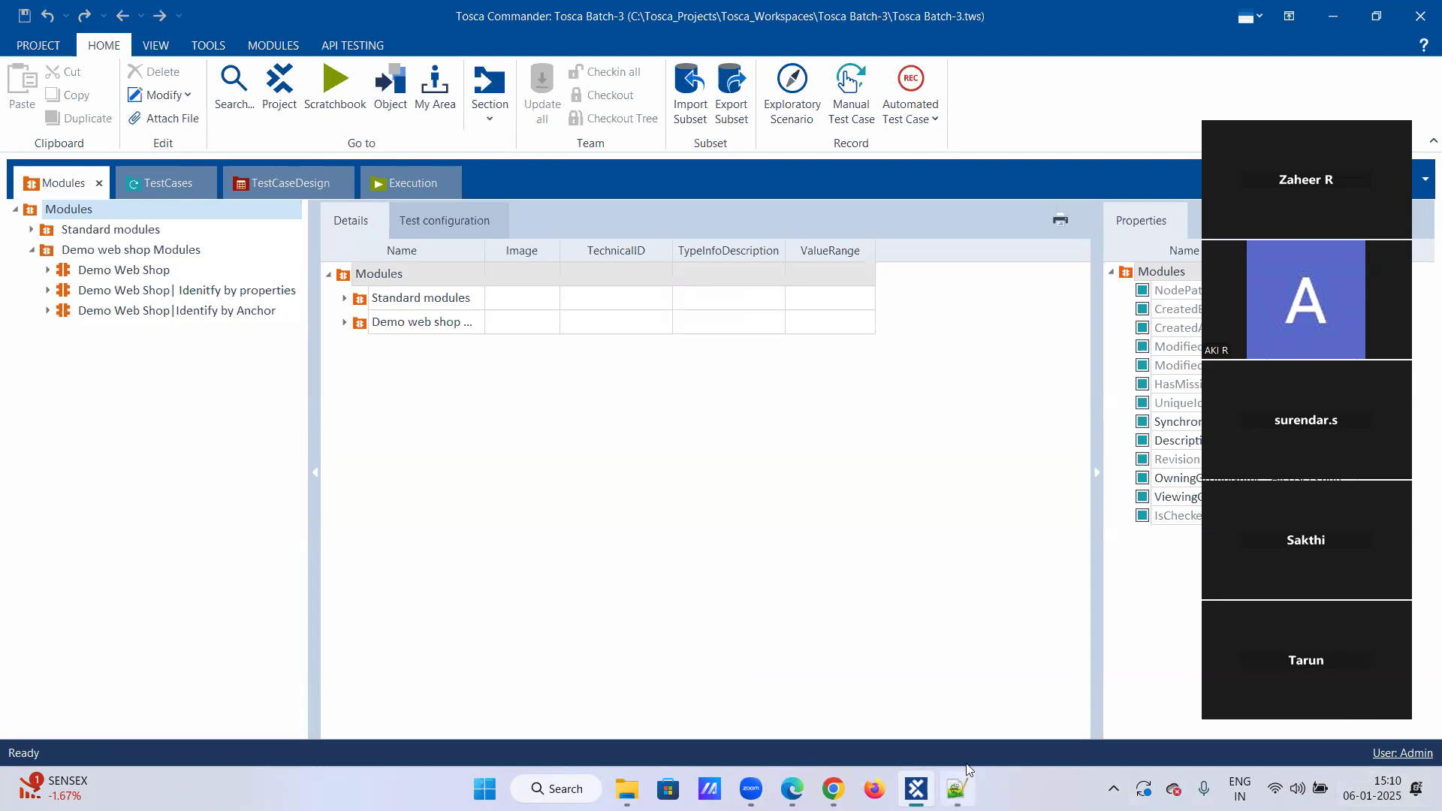
# Step: Switch to the Batch-3_Tosca notes and add an "Index Method:" heading with a dashed underline after two blank lines
pyautogui.click(956, 789)
pyautogui.hotkey('ctrl', 'Tab')
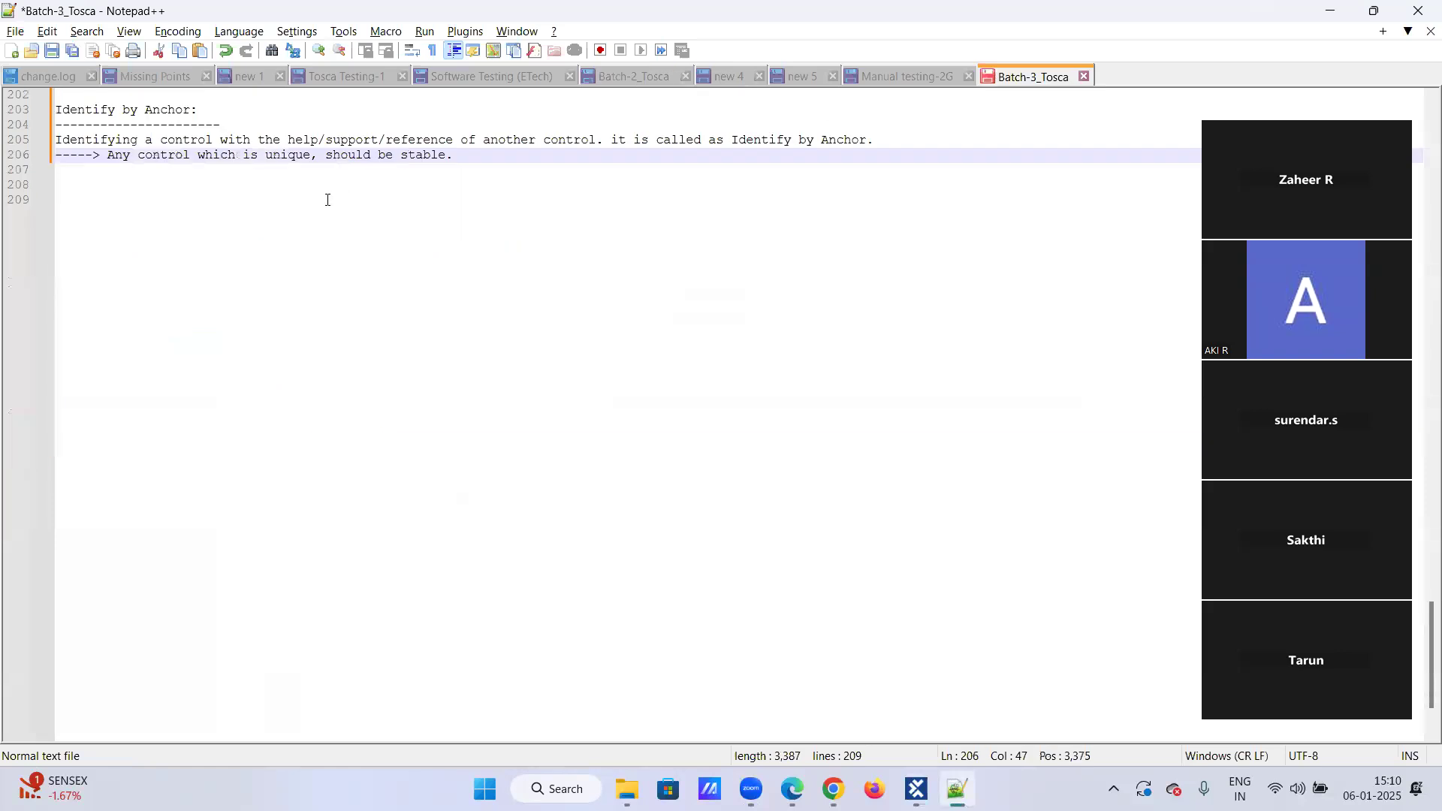
pyautogui.click(329, 199)
pyautogui.click(465, 163)
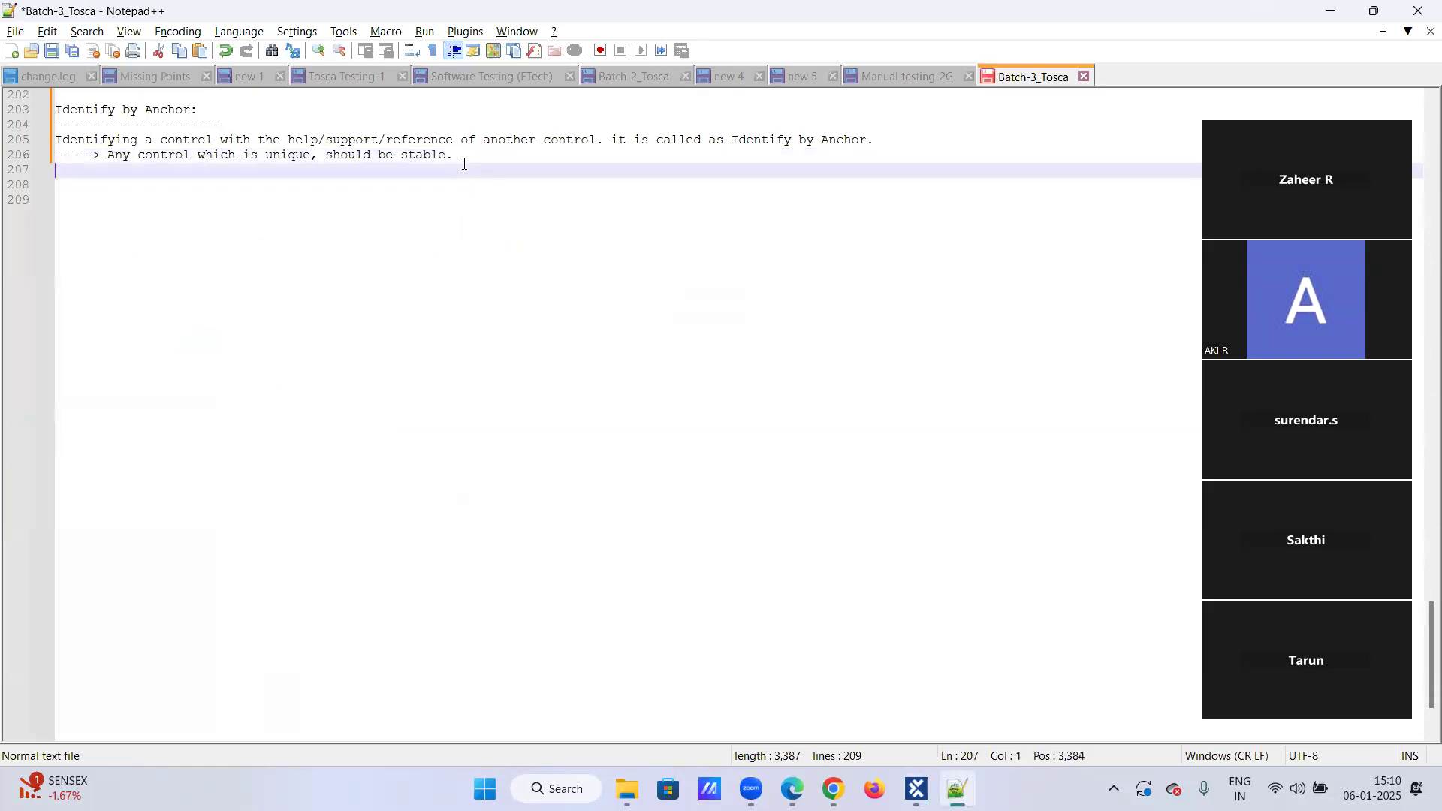
pyautogui.press('Return')
pyautogui.press('Return')
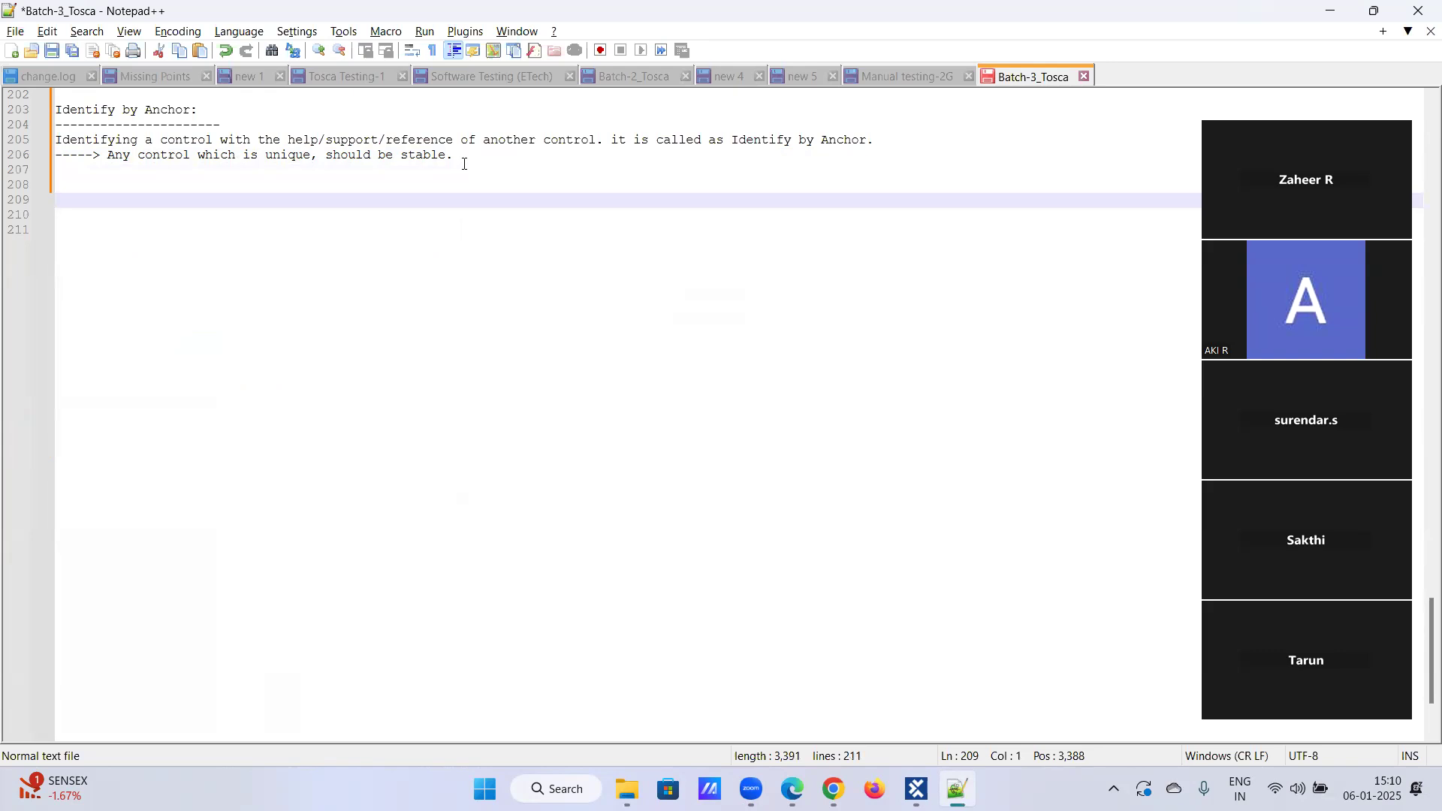
pyautogui.write('Index Method:')
pyautogui.press('Return')
pyautogui.write('-------------')
pyautogui.press('Return')
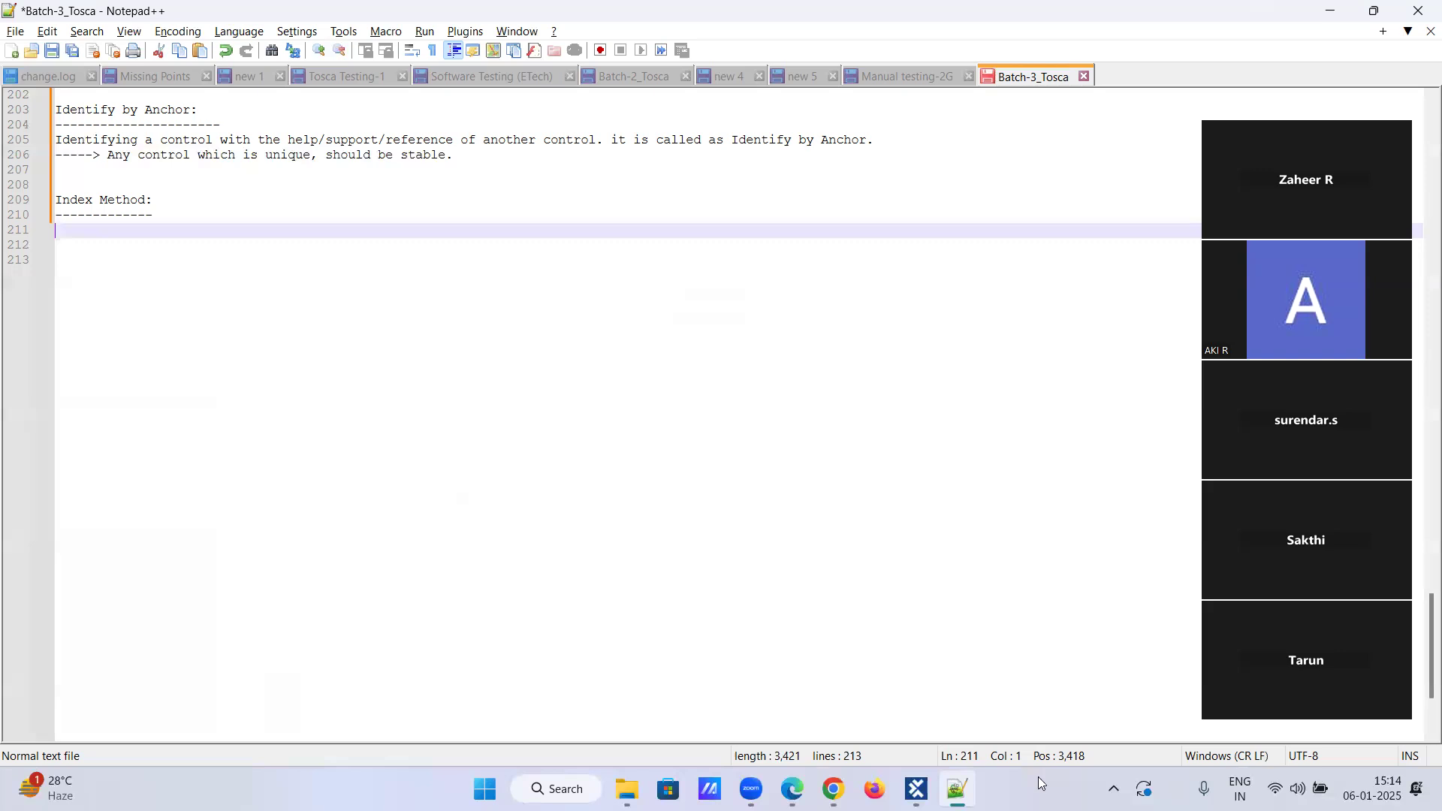
# Step: Return to Tosca Commander and select the Demo web shop Modules folder
pyautogui.click(917, 789)
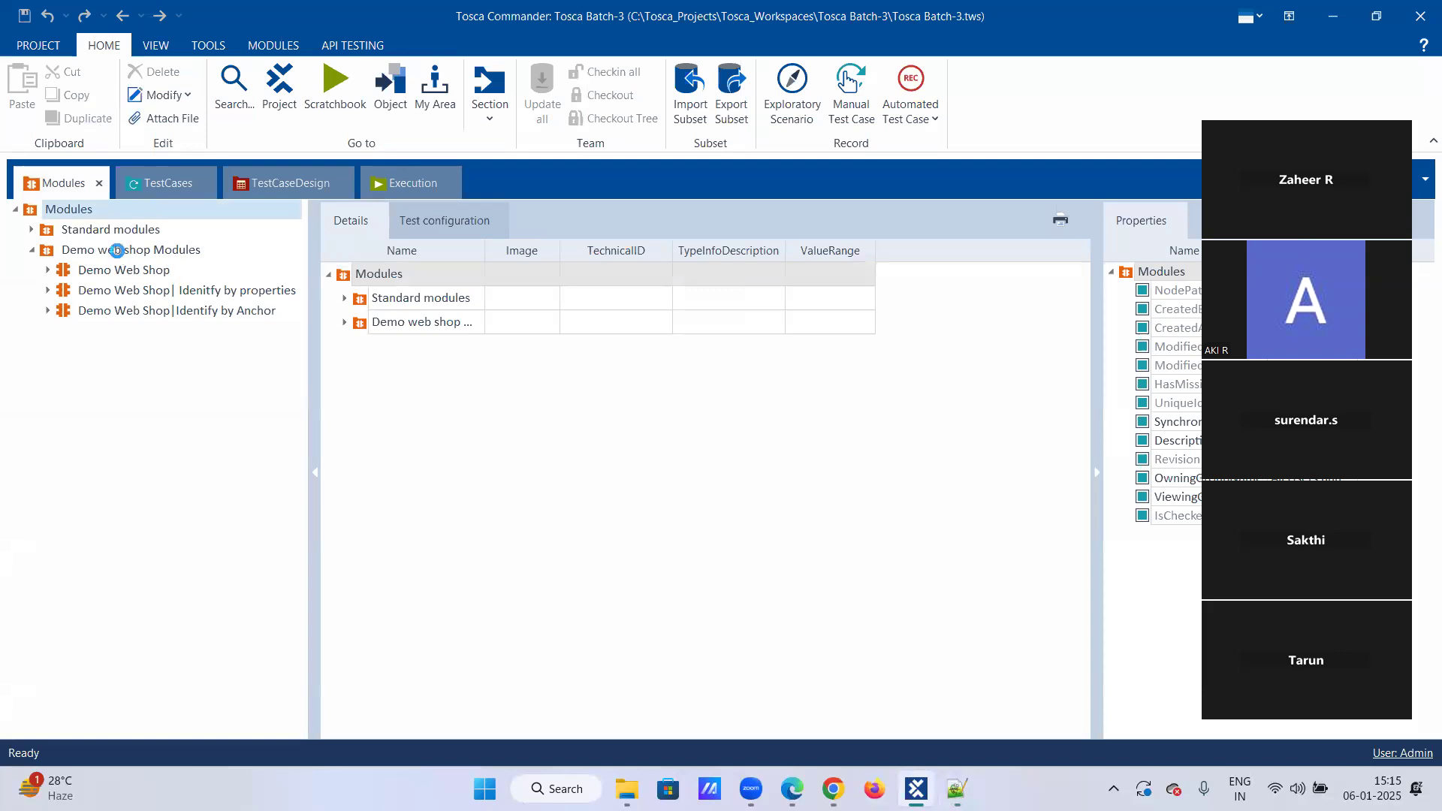
pyautogui.rightClick(135, 256)
pyautogui.press('Escape')
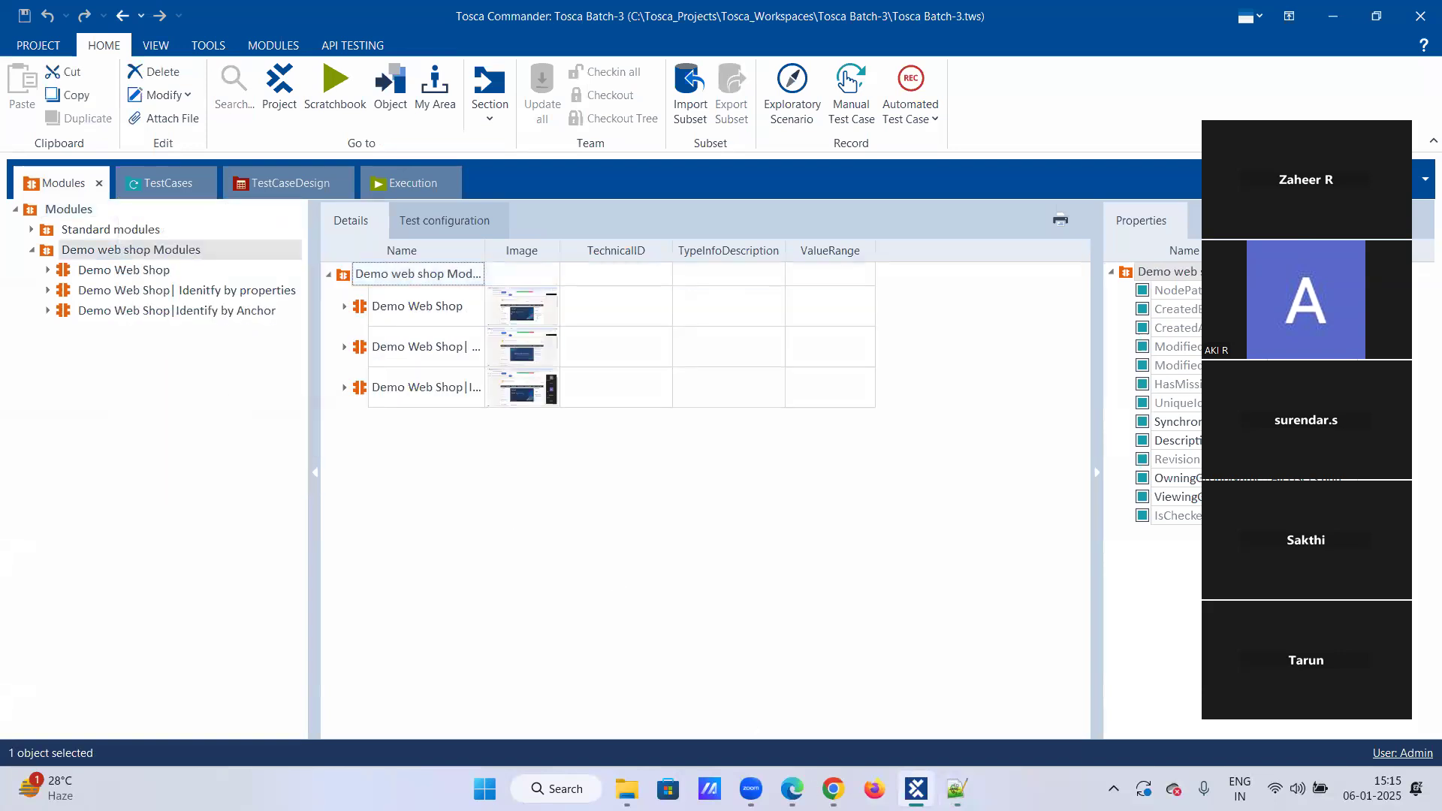
# Step: Switch to the Demo Web Shop in the browser and log out
pyautogui.click(833, 789)
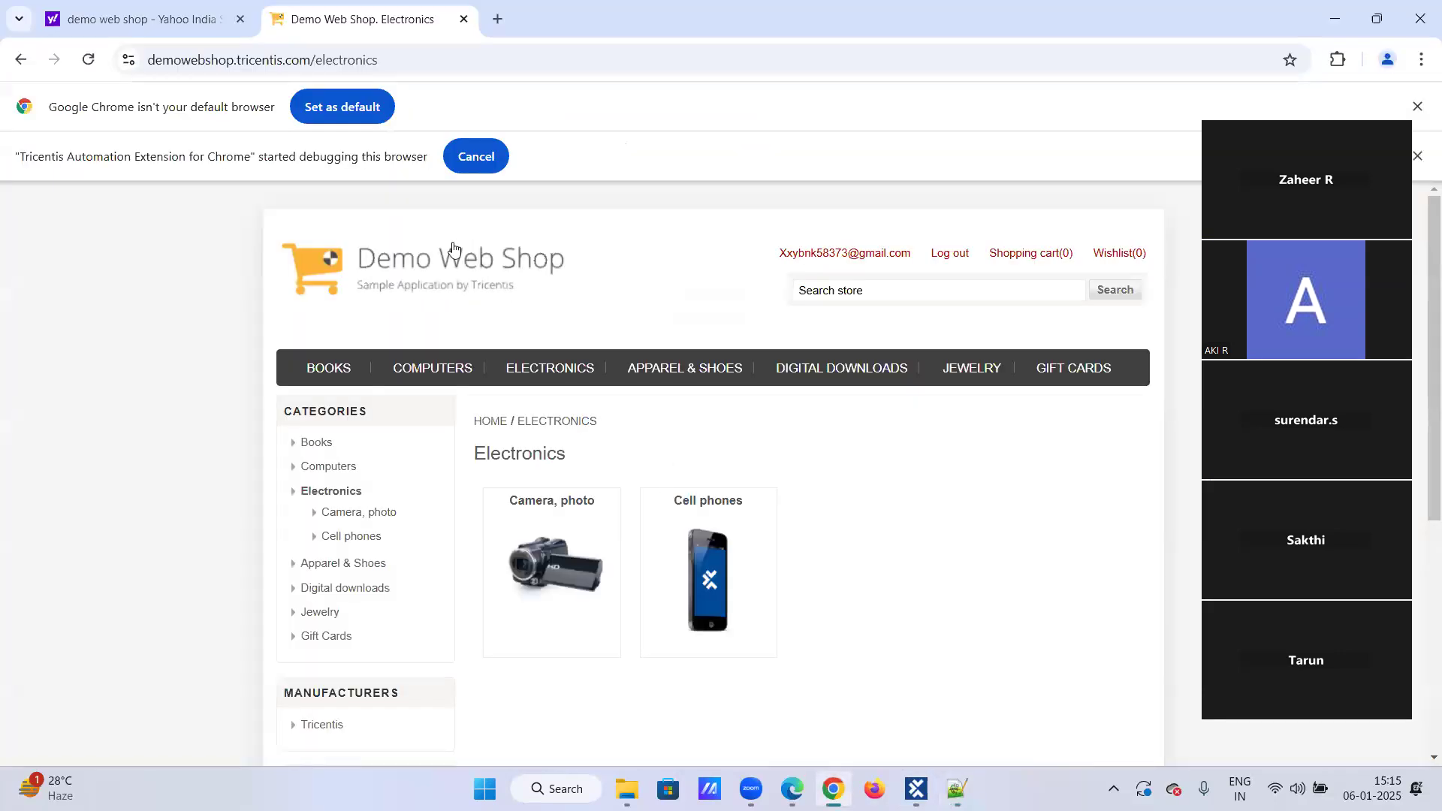
pyautogui.click(939, 255)
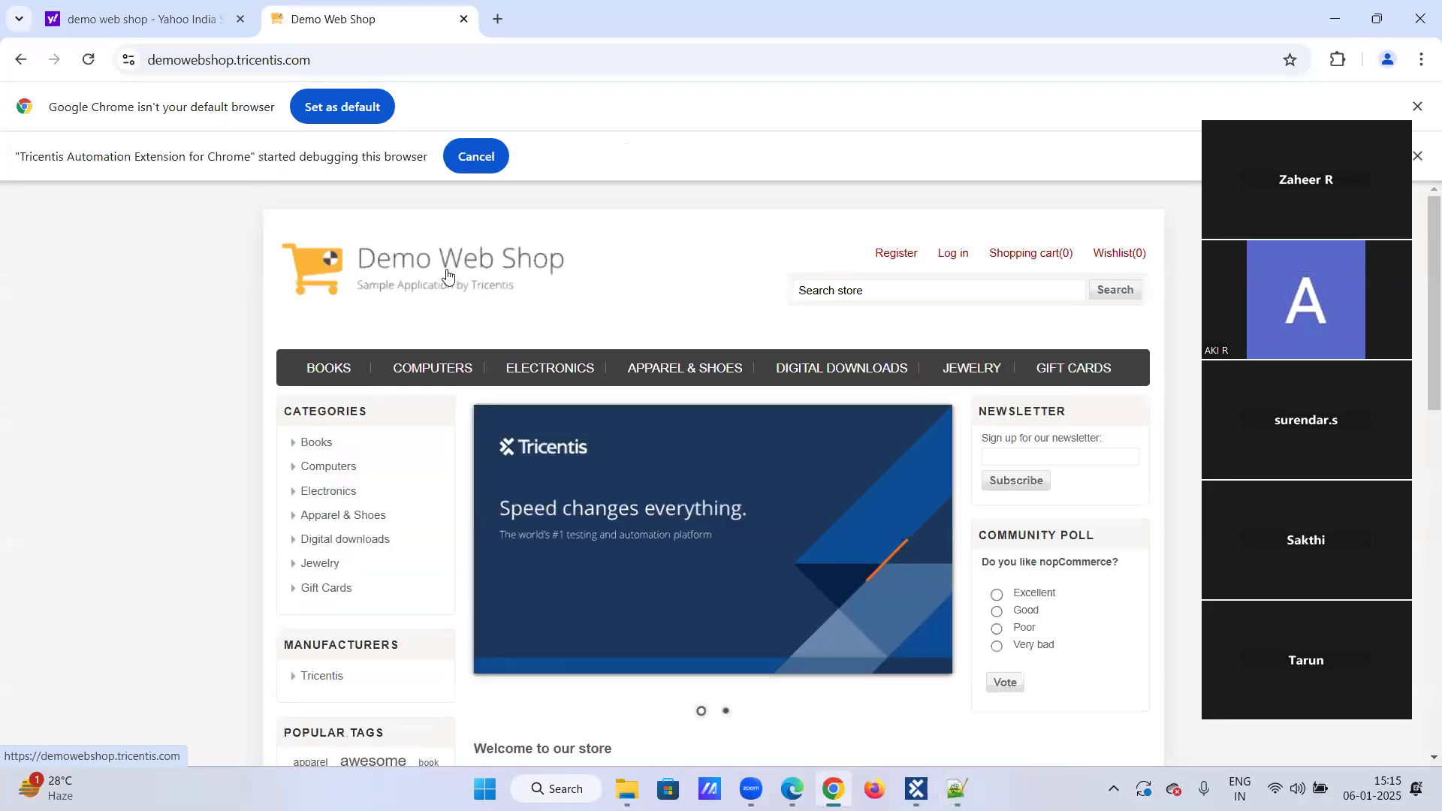
# Step: Scan the Demo Web Shop browser window with XScan from the Demo web shop Modules folder
pyautogui.click(917, 789)
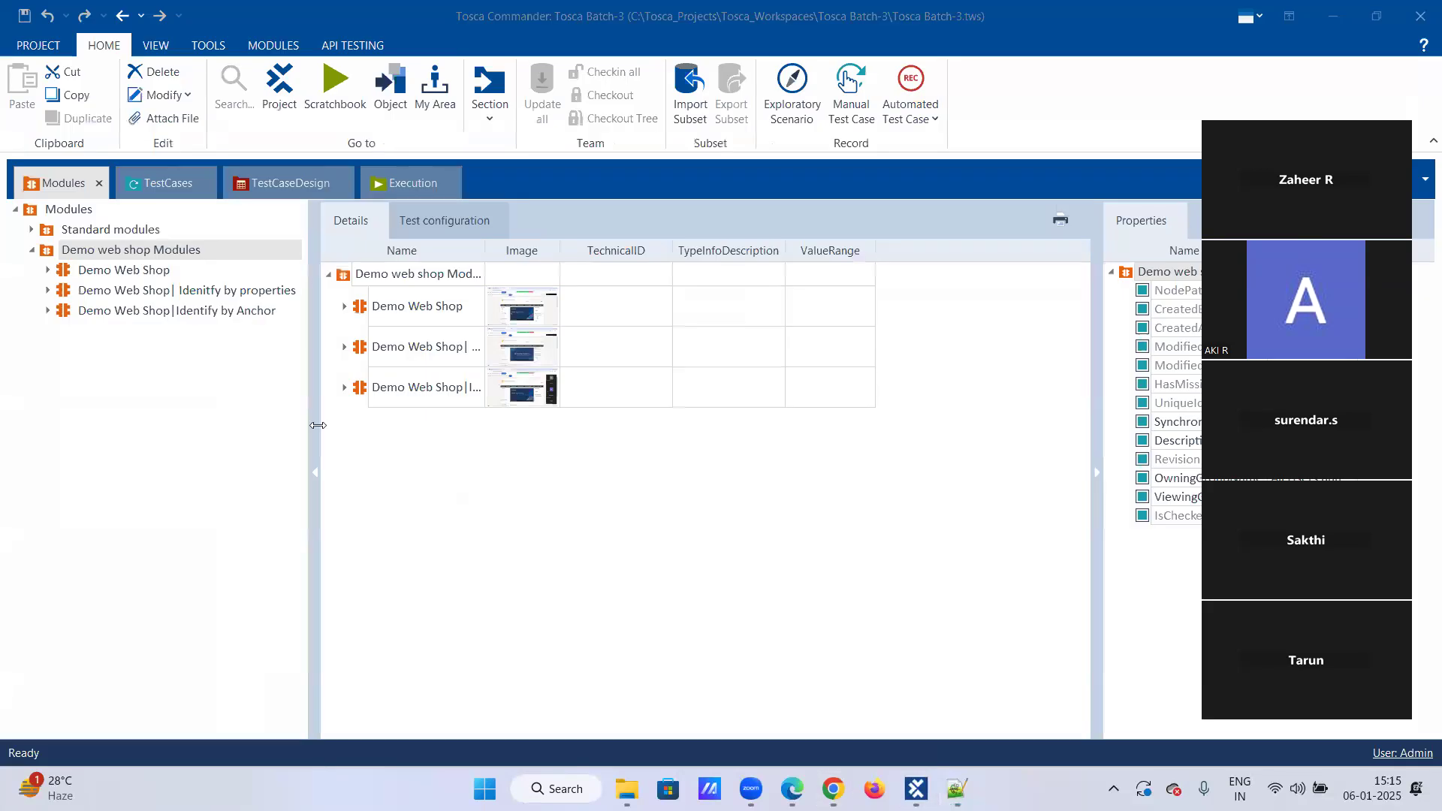
pyautogui.rightClick(152, 253)
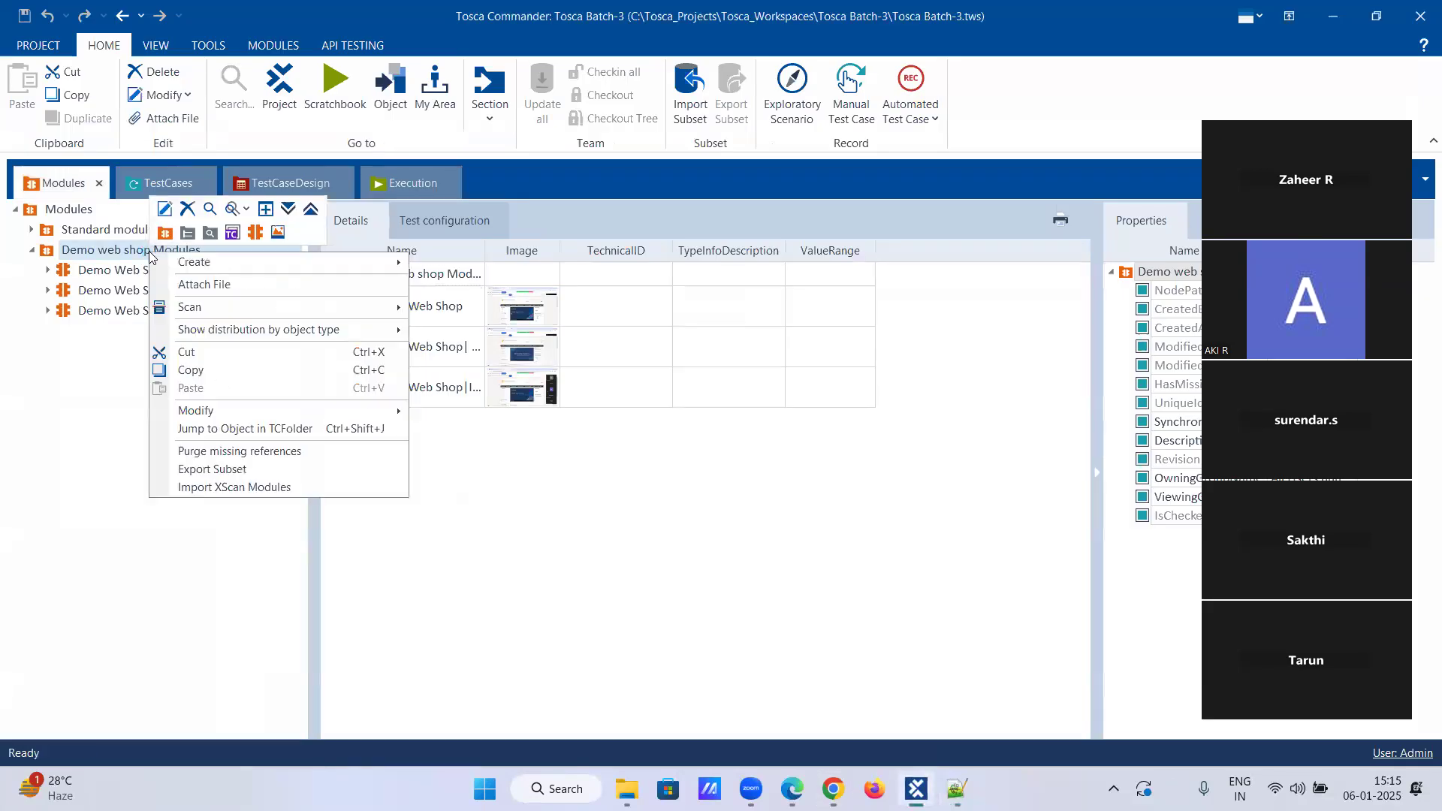
pyautogui.moveTo(196, 307)
pyautogui.click(462, 306)
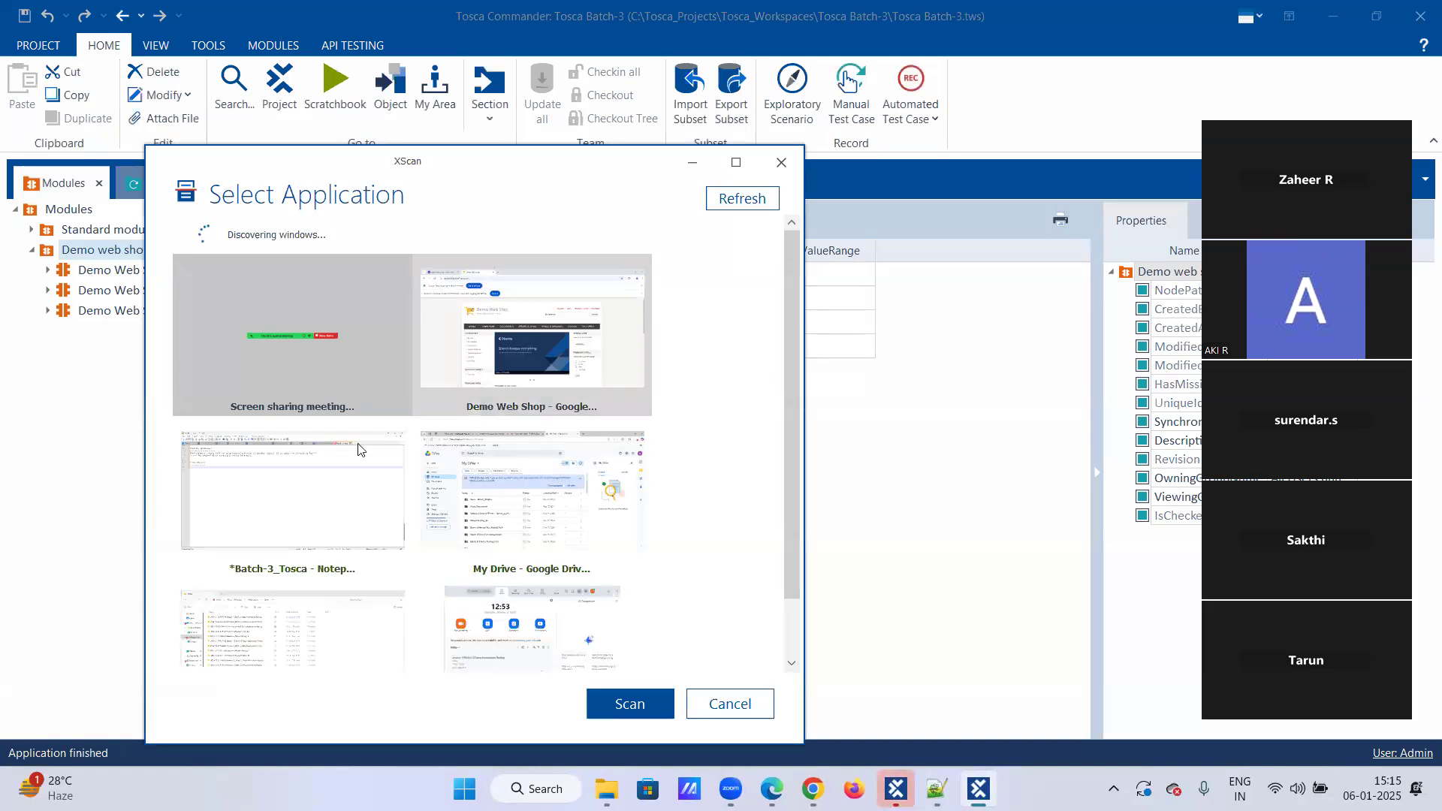
pyautogui.click(553, 380)
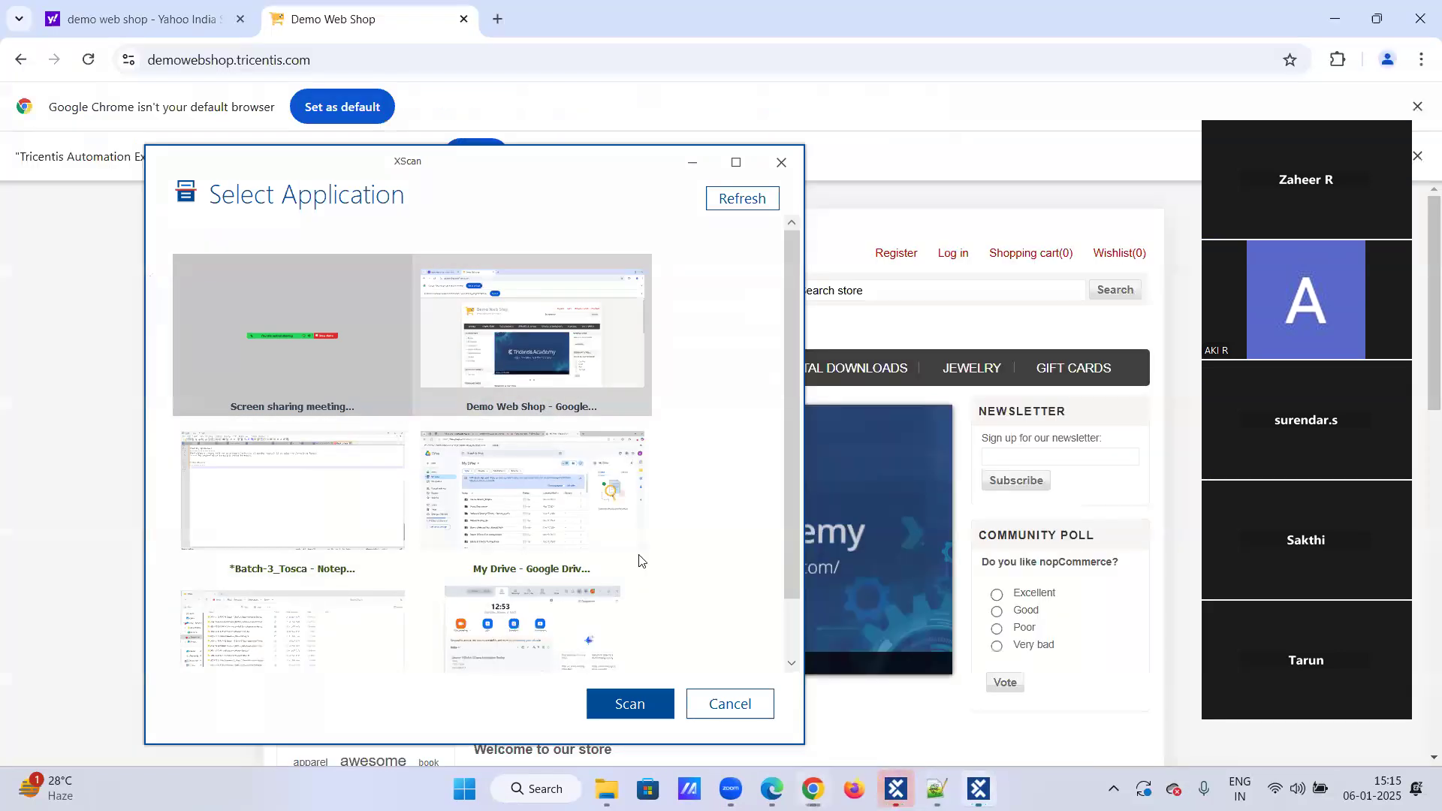
pyautogui.click(658, 706)
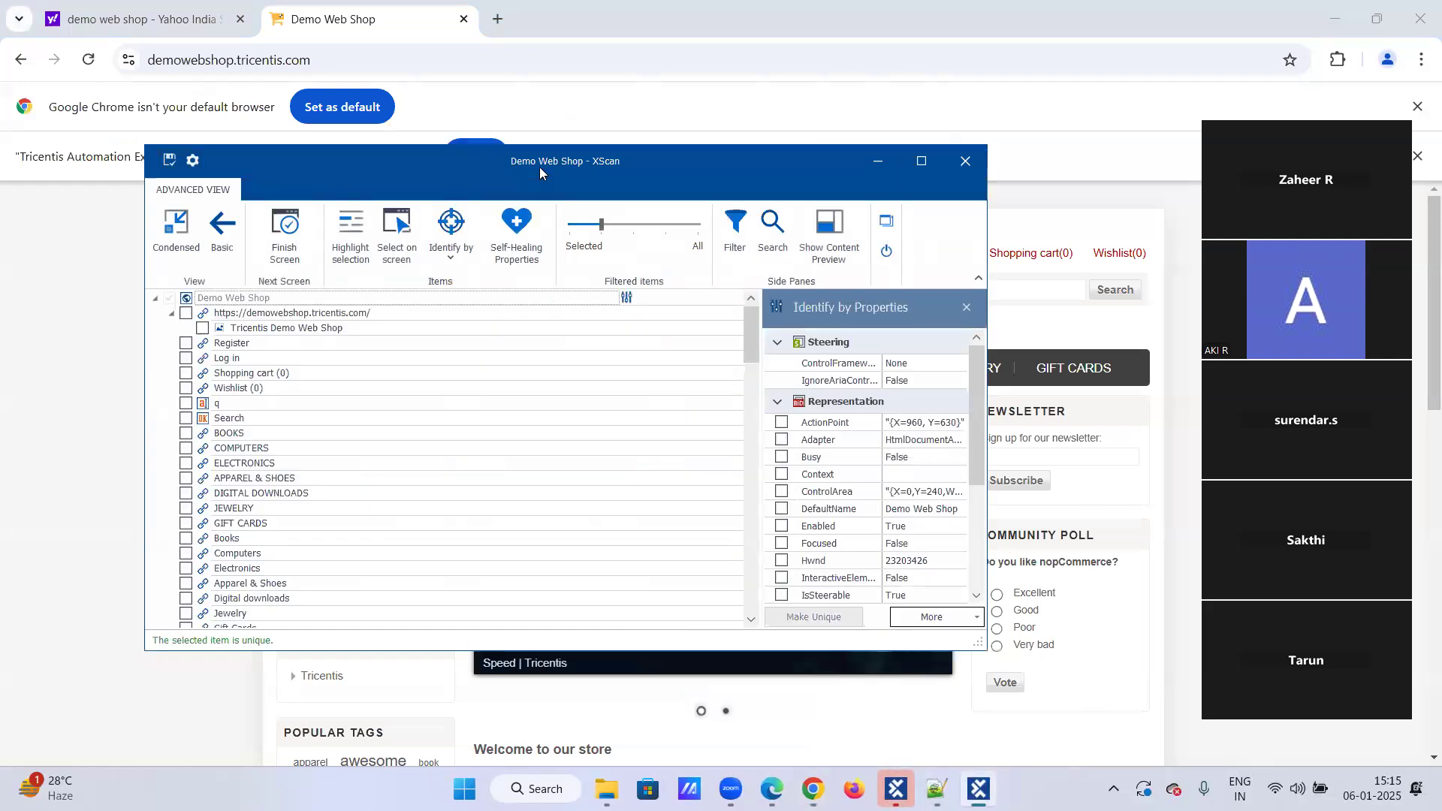
# Step: Arrange the XScan window along the right side of the screen next to the web shop's featured products
pyautogui.moveTo(539, 167); pyautogui.dragTo(836, 161)
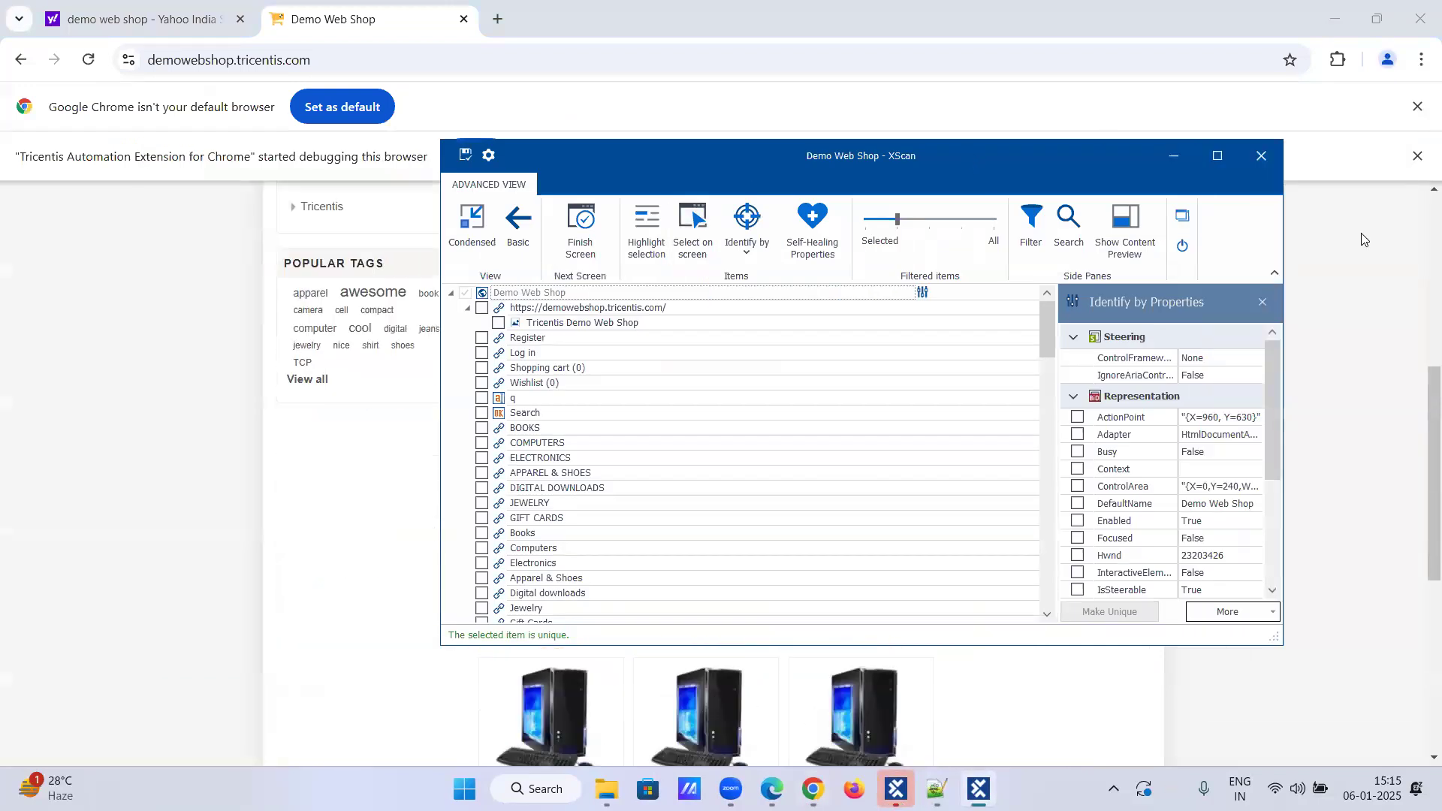
pyautogui.press('super+Right')
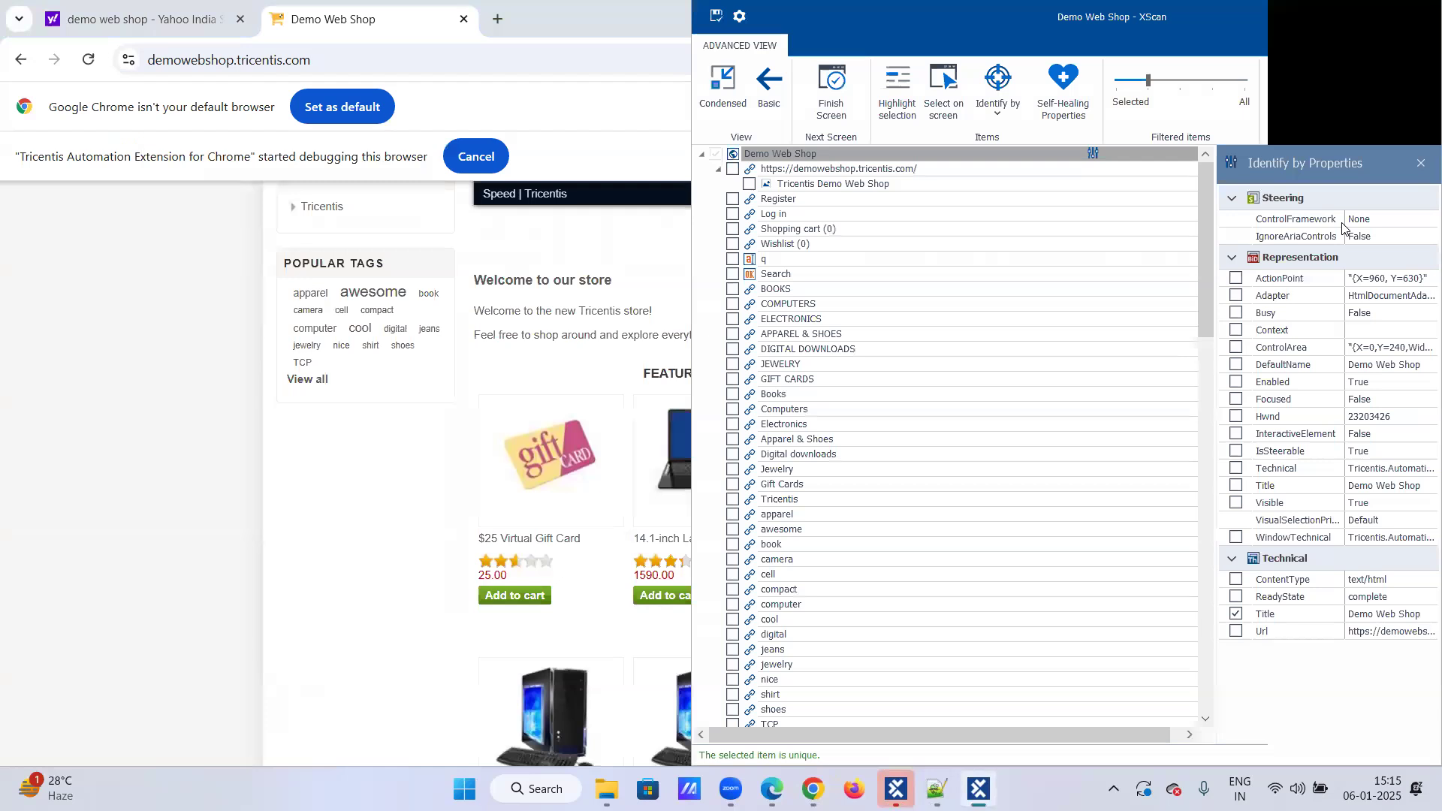
pyautogui.click(1377, 19)
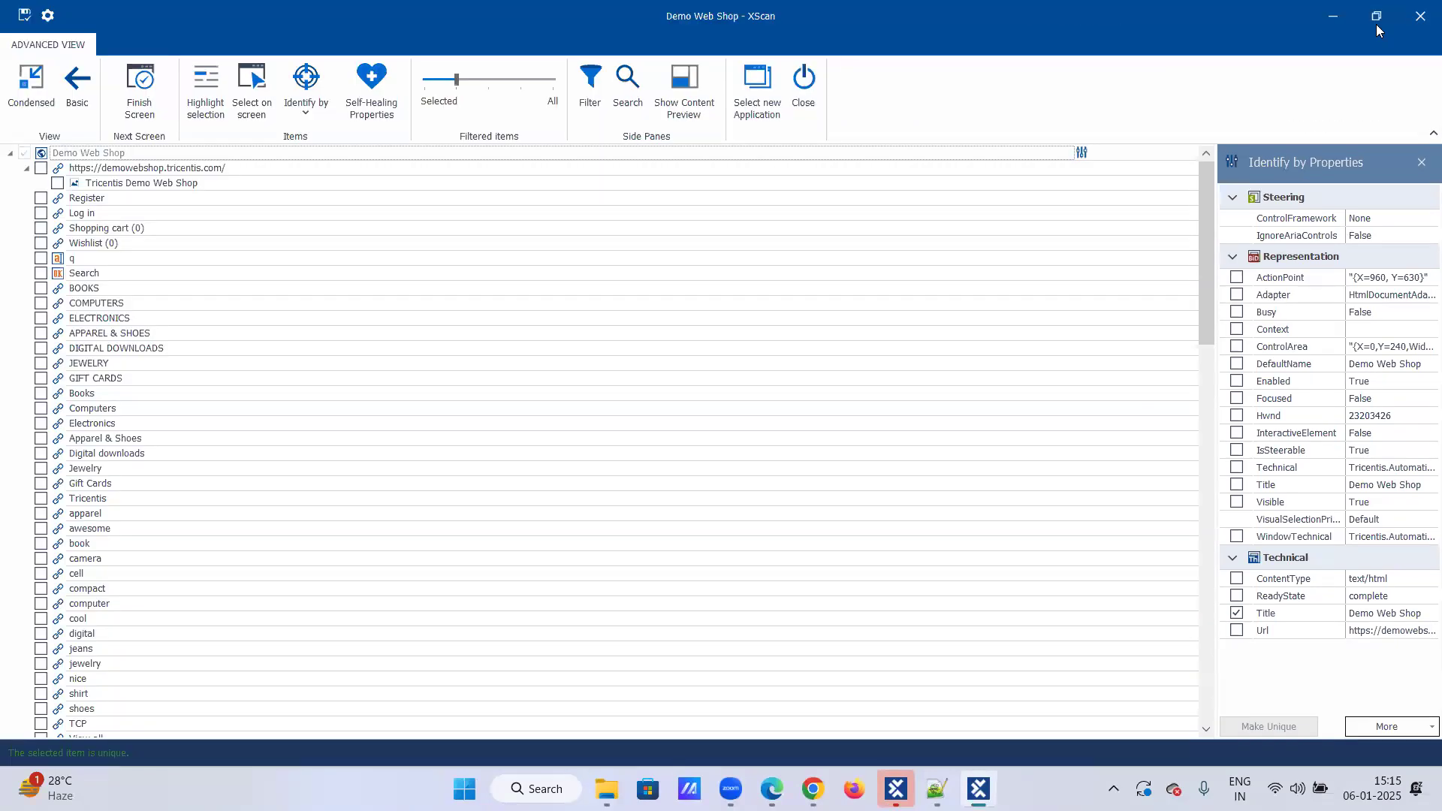
pyautogui.click(1366, 21)
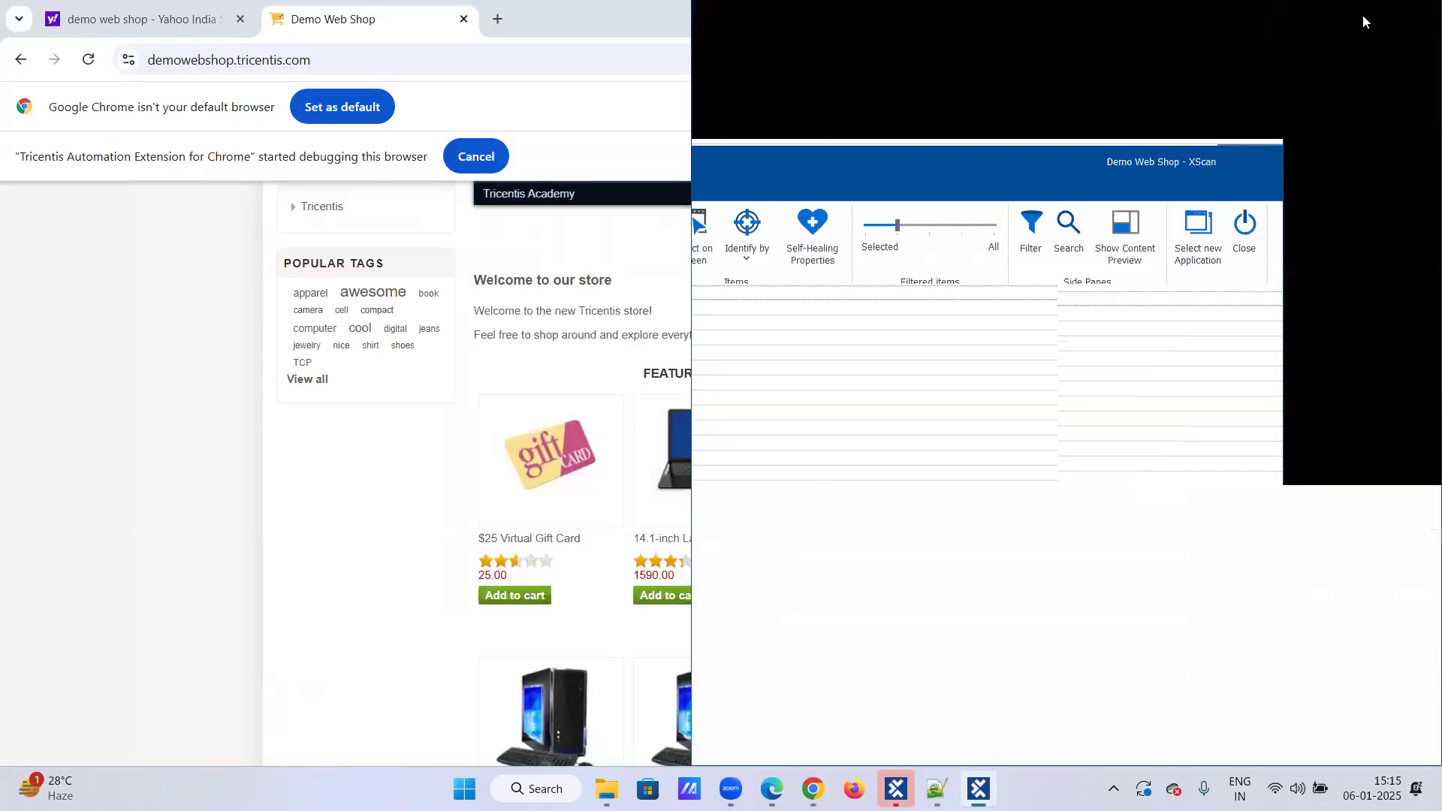
pyautogui.click(1381, 22)
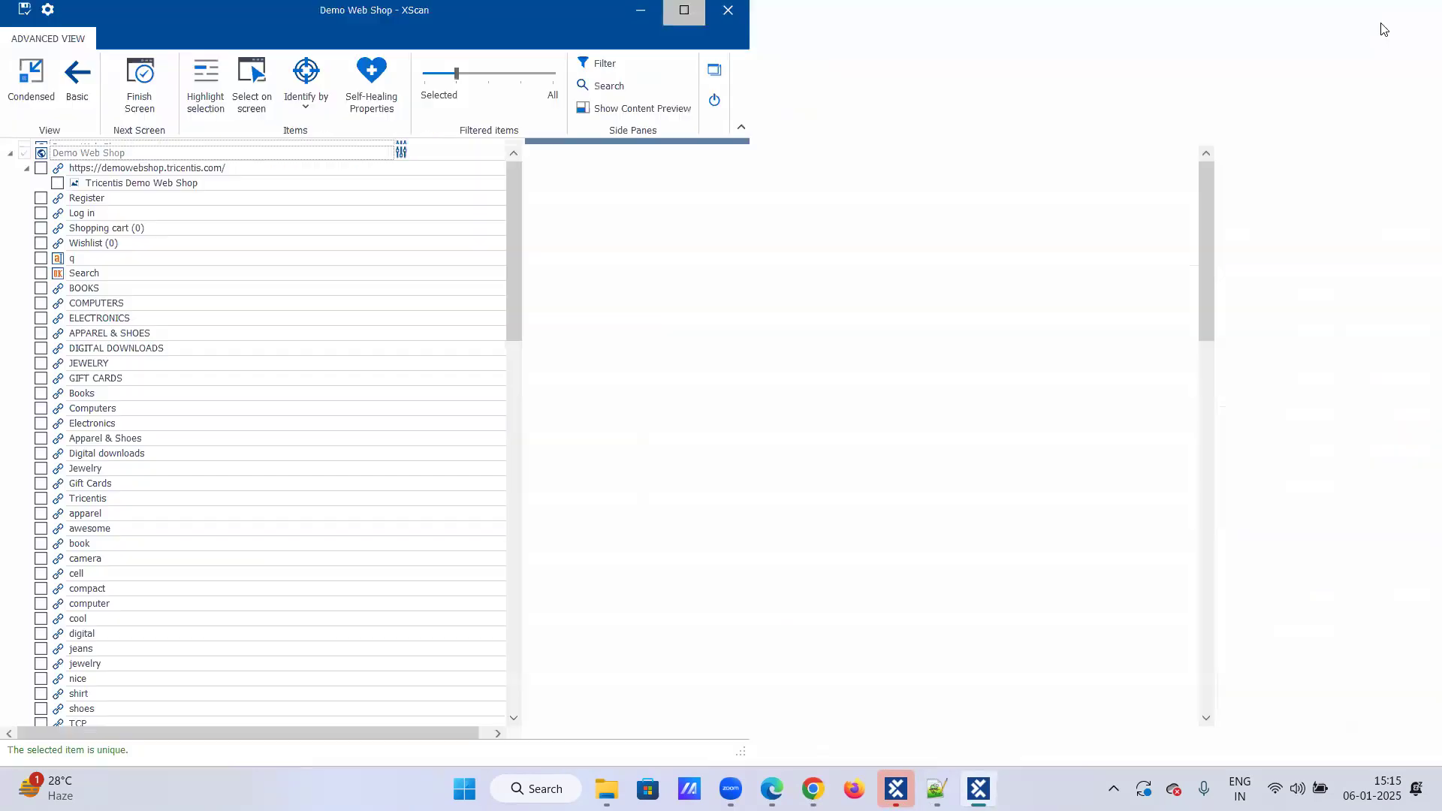
pyautogui.click(1383, 21)
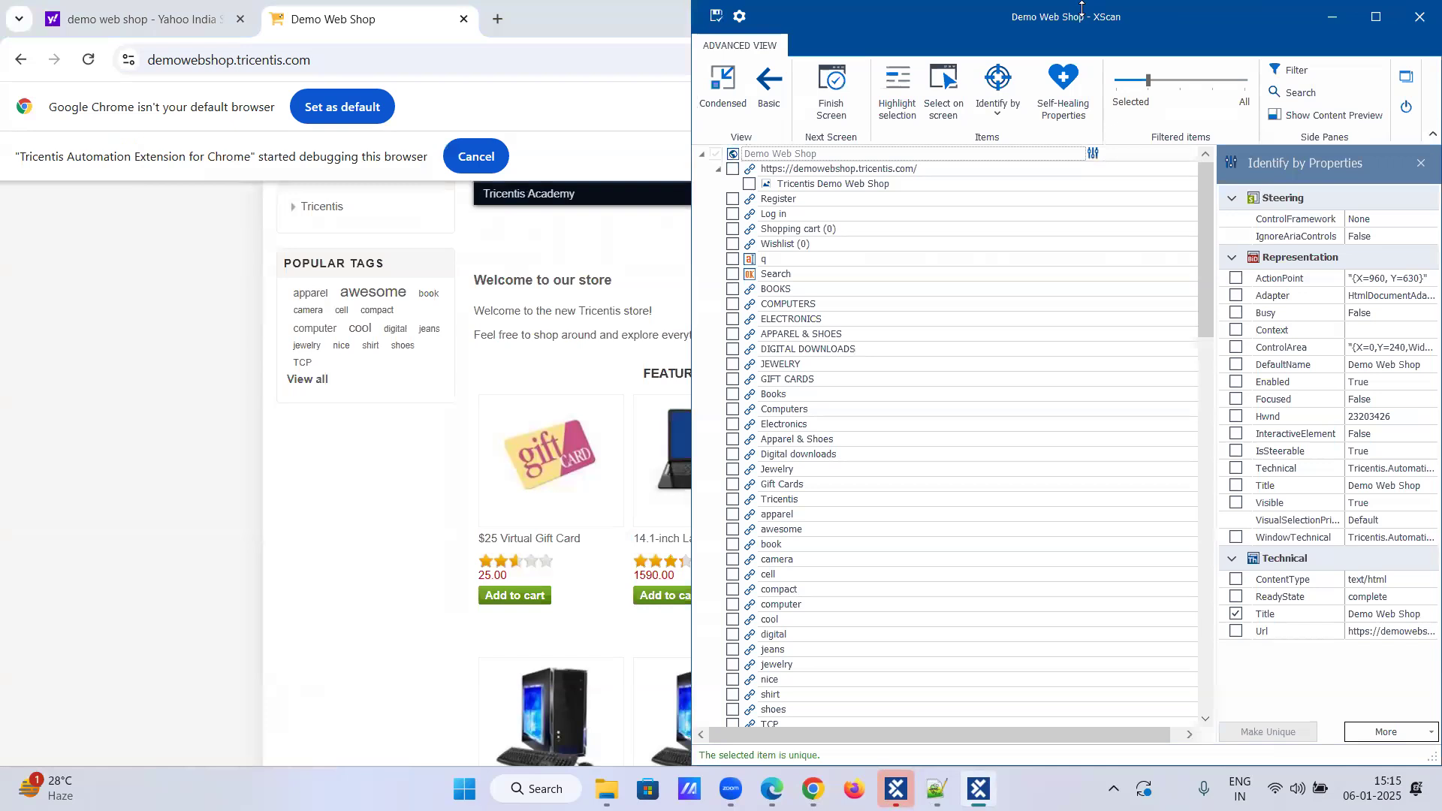
pyautogui.moveTo(1082, 8); pyautogui.dragTo(1082, 274)
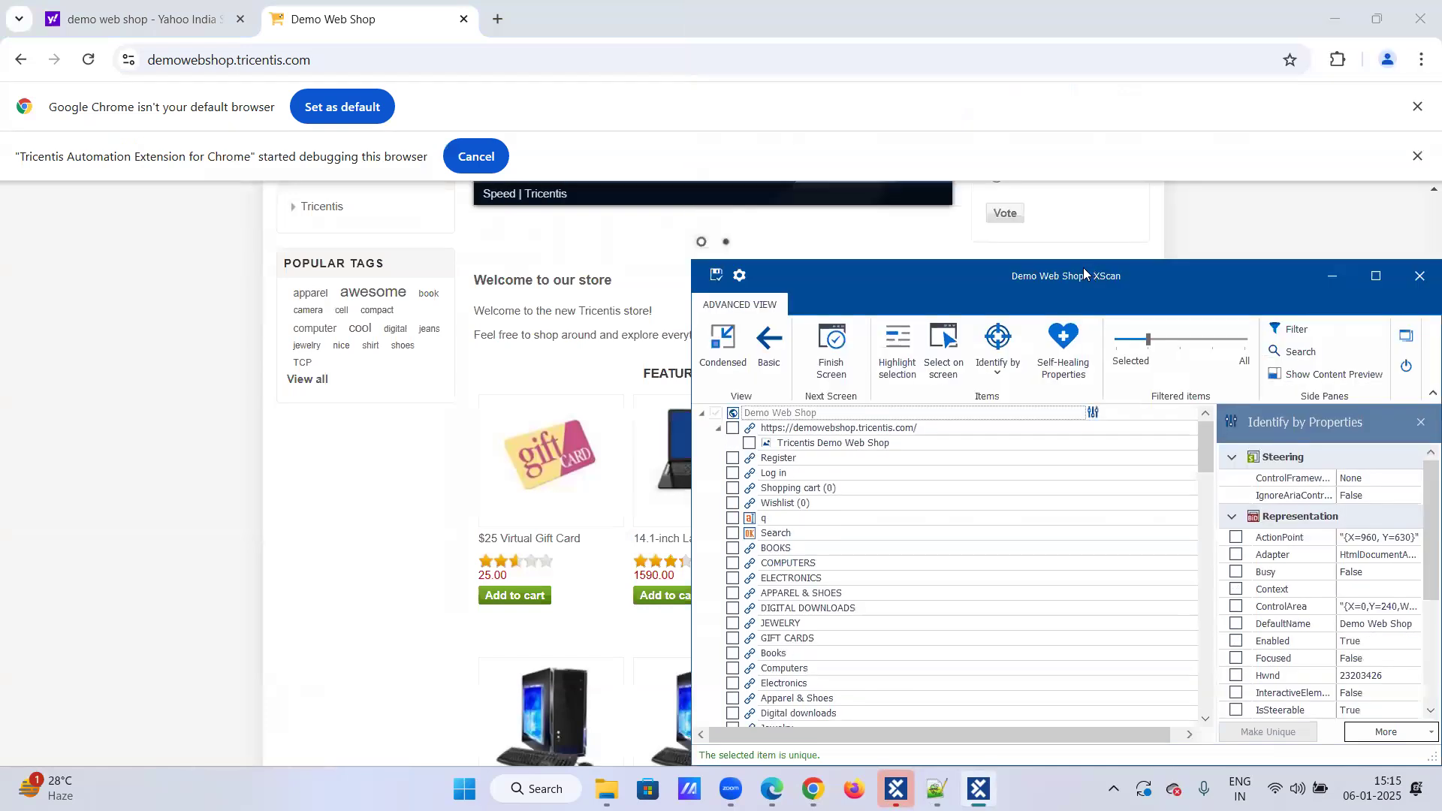
pyautogui.click(691, 398)
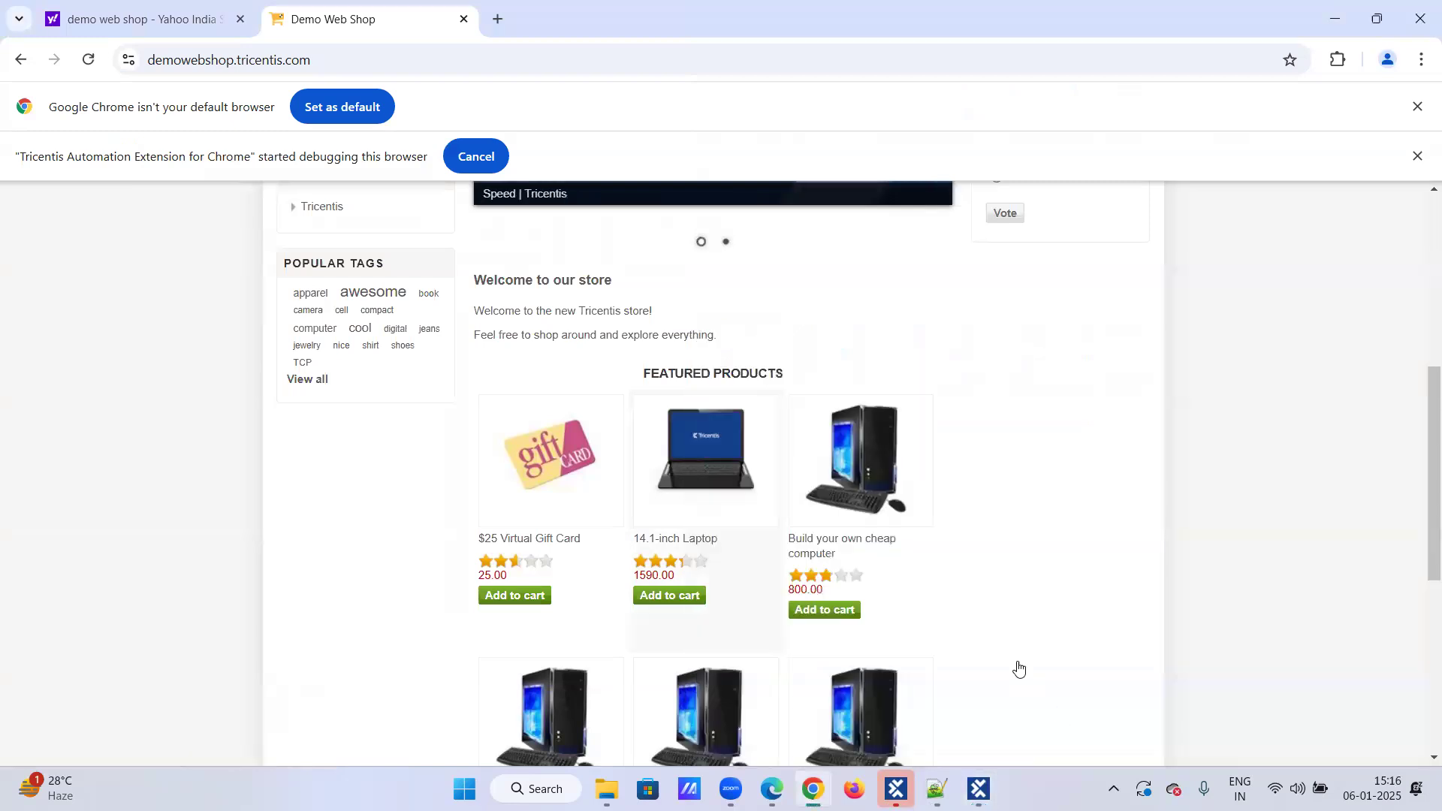
pyautogui.click(979, 789)
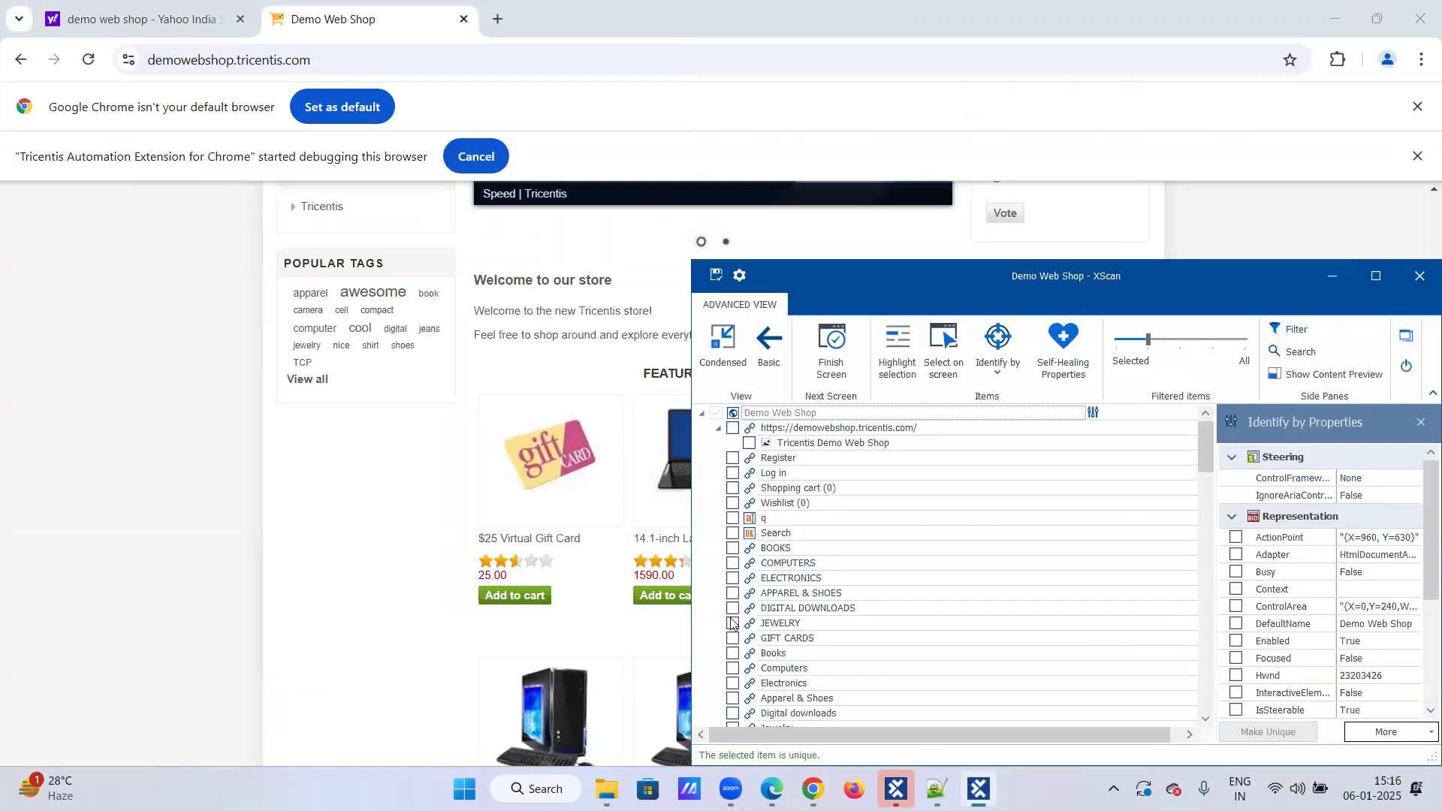
pyautogui.click(692, 635)
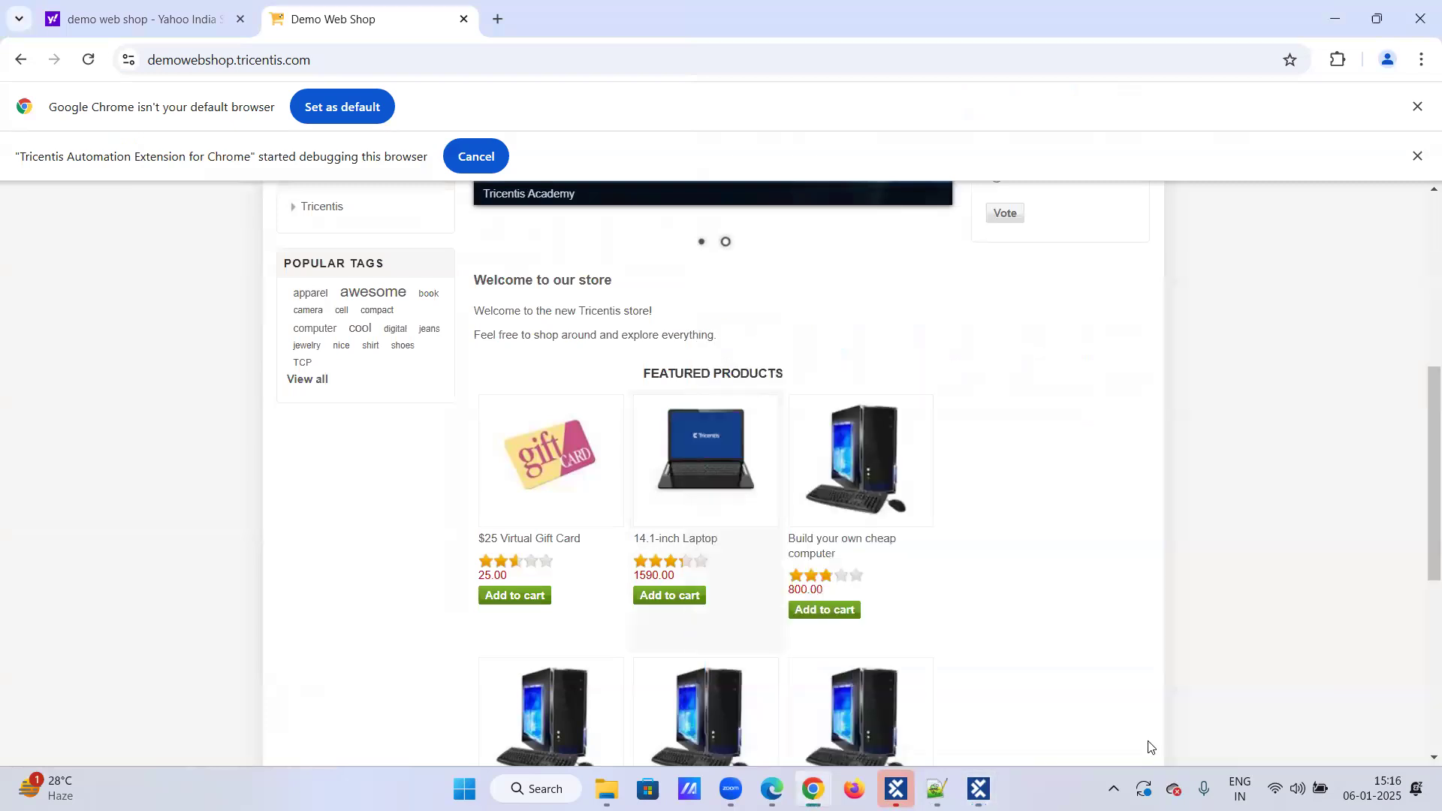
pyautogui.click(979, 789)
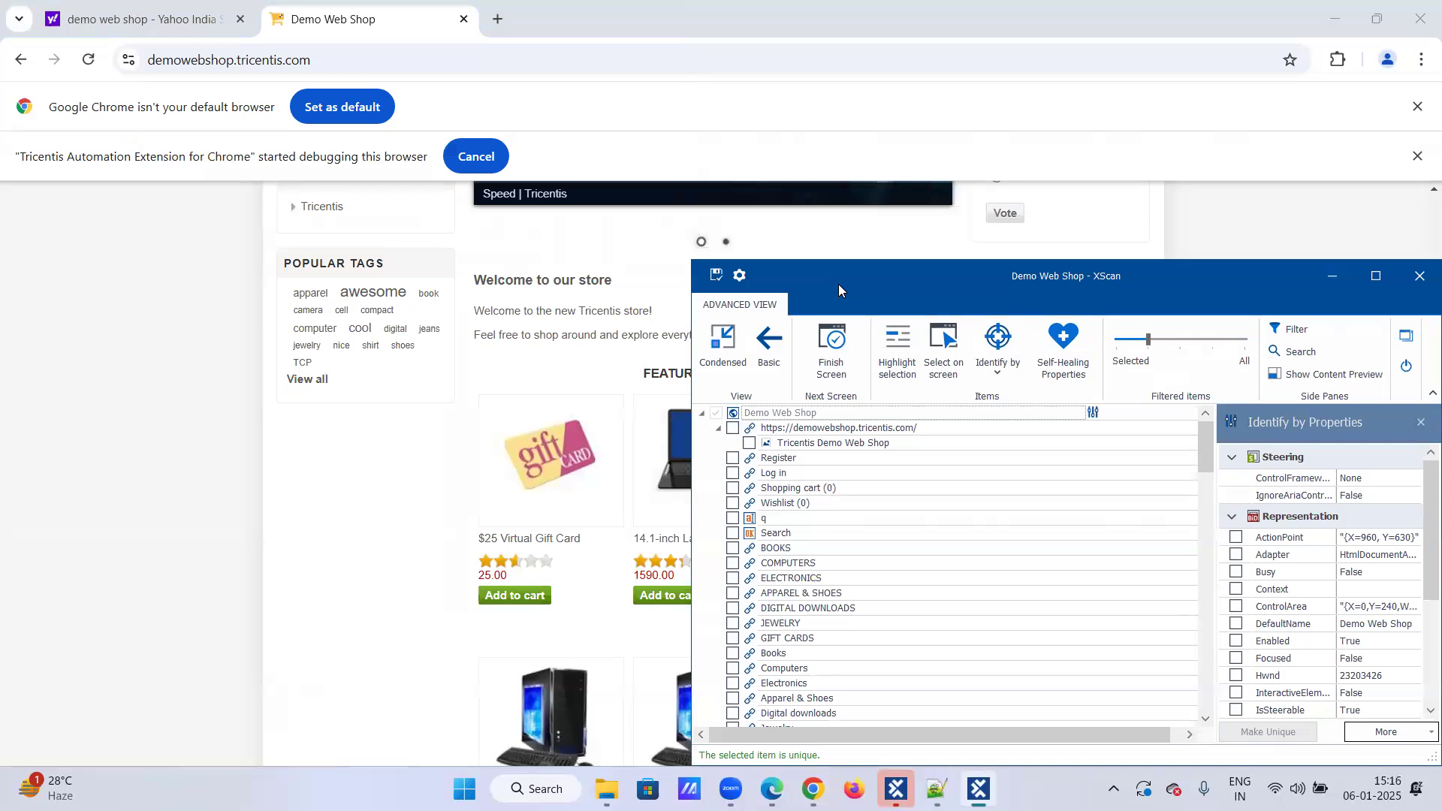
pyautogui.moveTo(838, 284); pyautogui.dragTo(1042, 176)
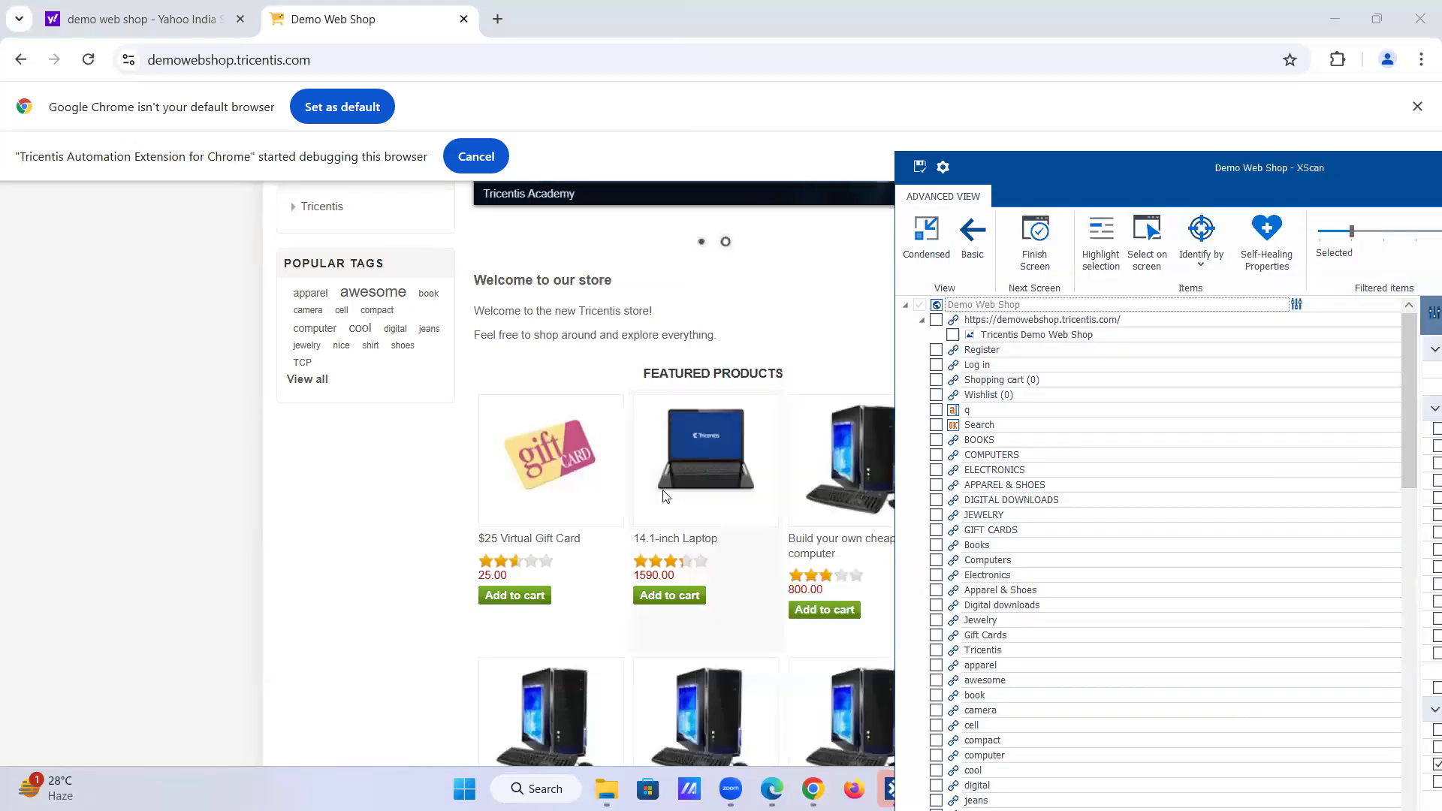
pyautogui.scroll(-2, 699, 415)
pyautogui.scroll(1, 700, 417)
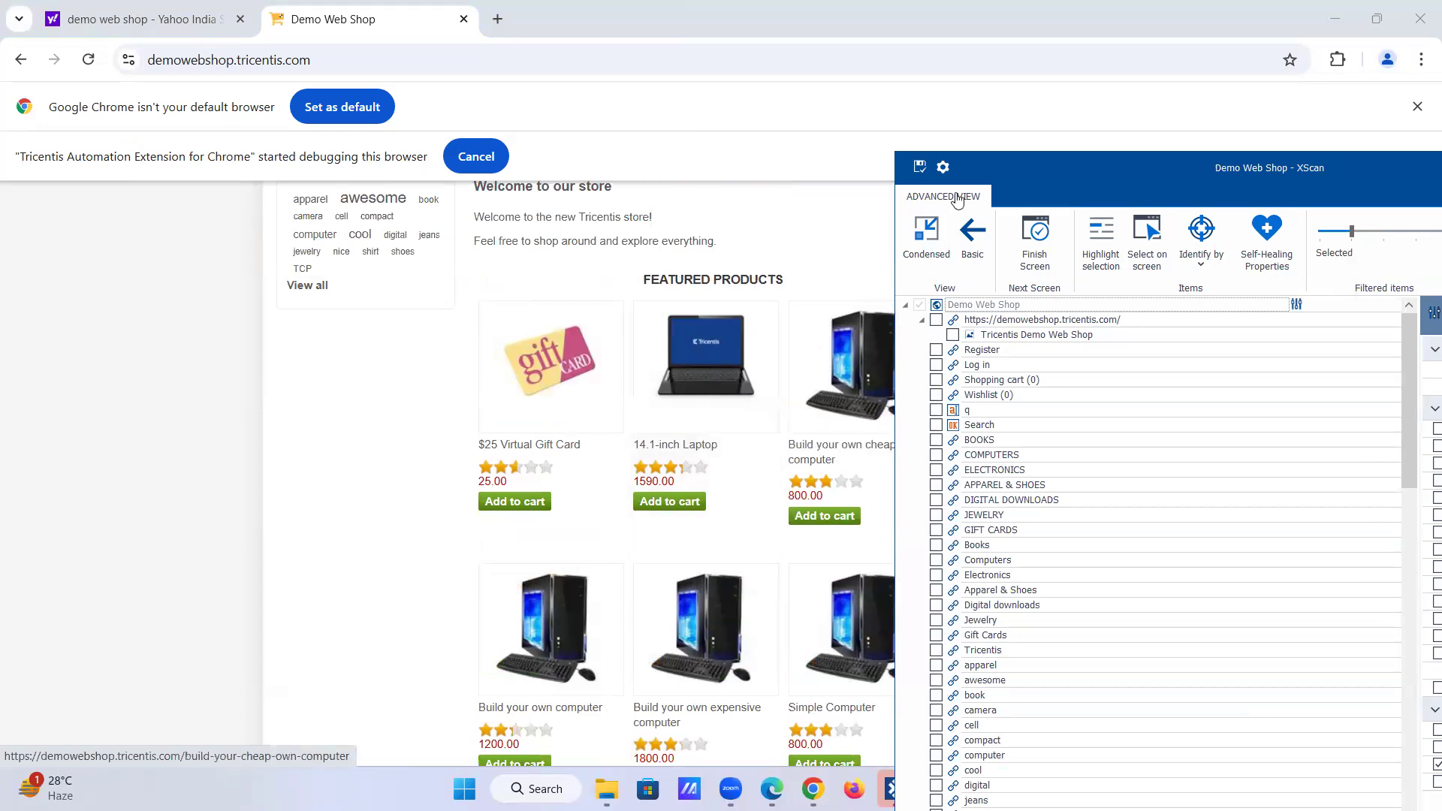
pyautogui.moveTo(1026, 165); pyautogui.dragTo(1092, 165)
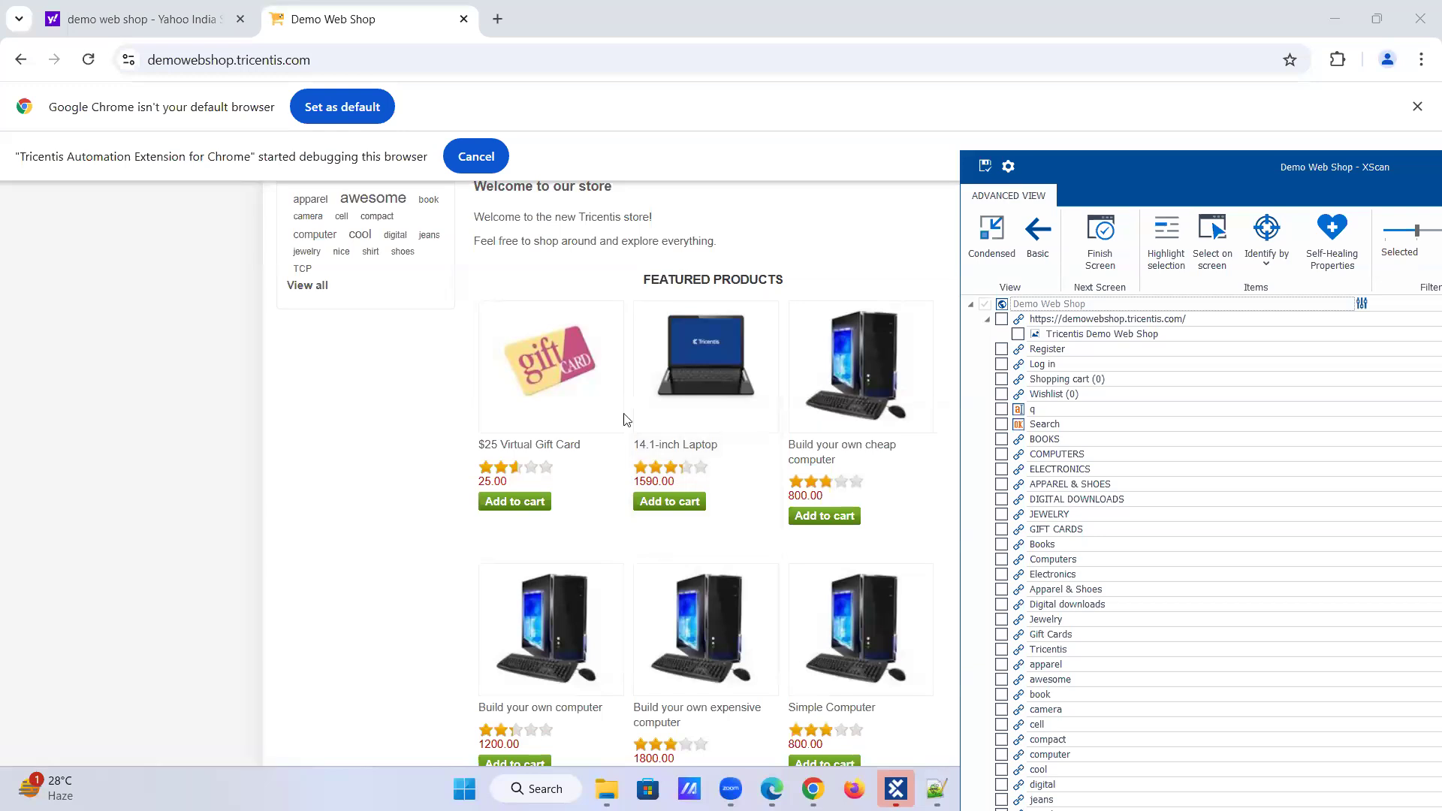
# Step: Use Select on screen to capture all six Add to cart buttons under Featured Products into the scan
pyautogui.moveTo(830, 490)
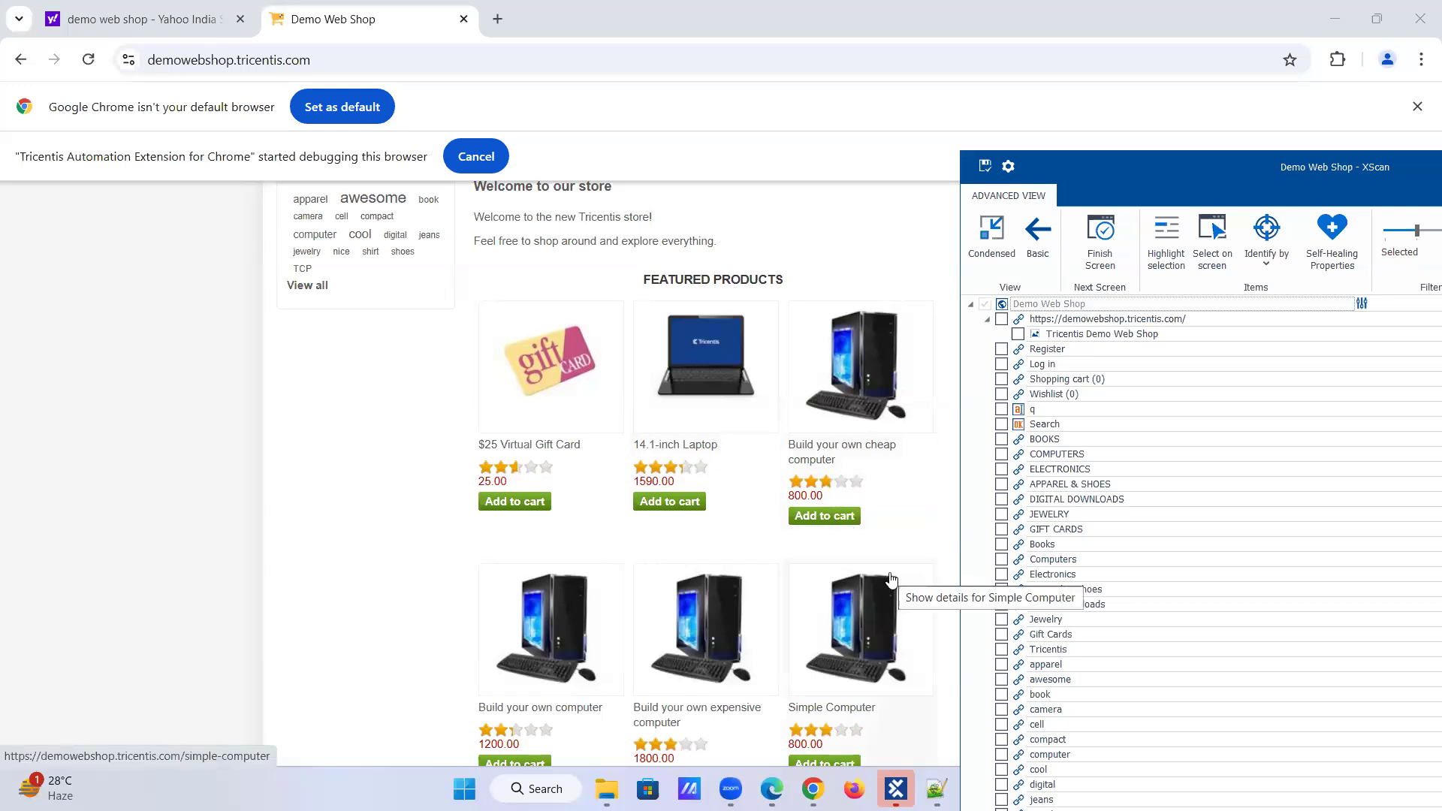
pyautogui.click(1193, 244)
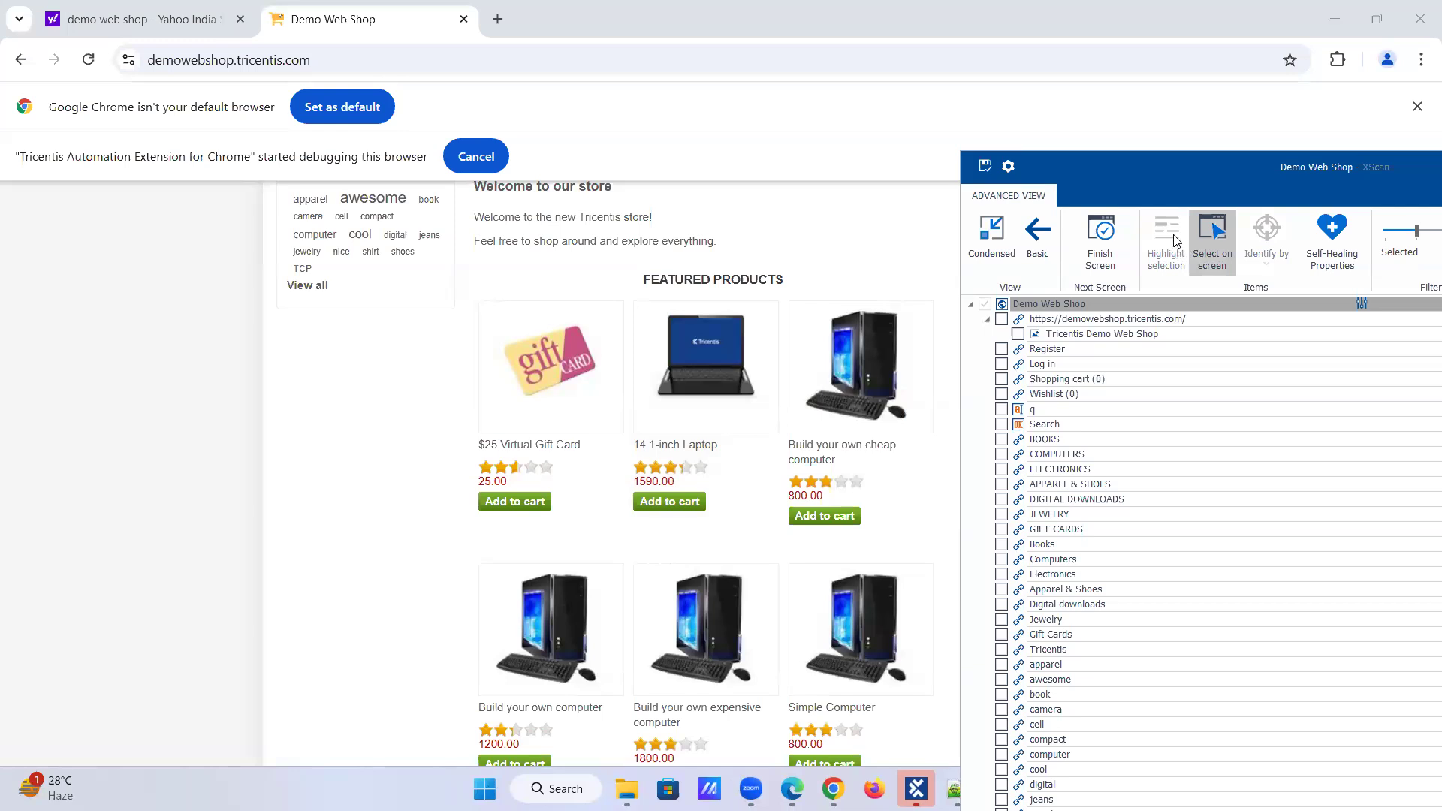
pyautogui.click(524, 516)
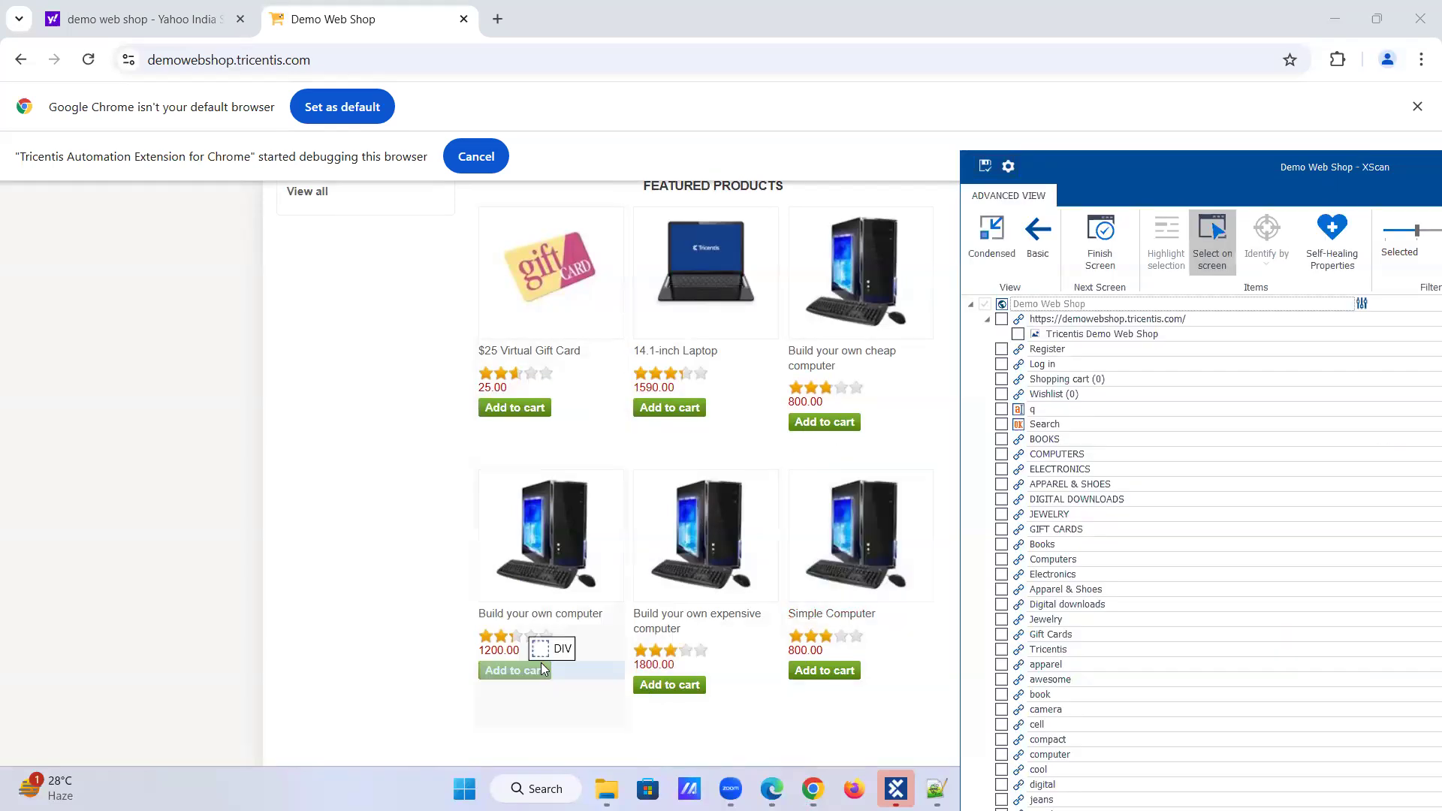
pyautogui.click(531, 409)
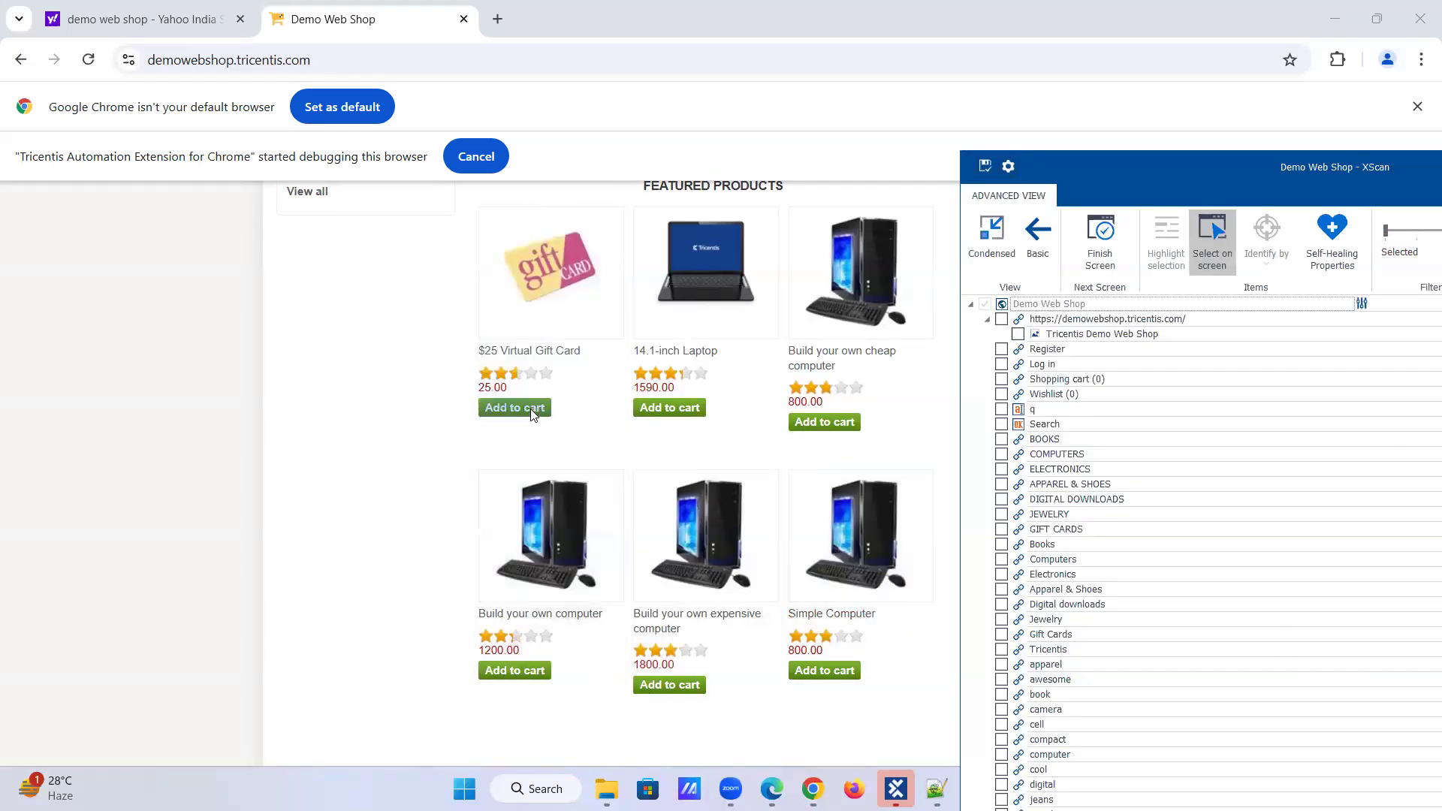
pyautogui.click(668, 412)
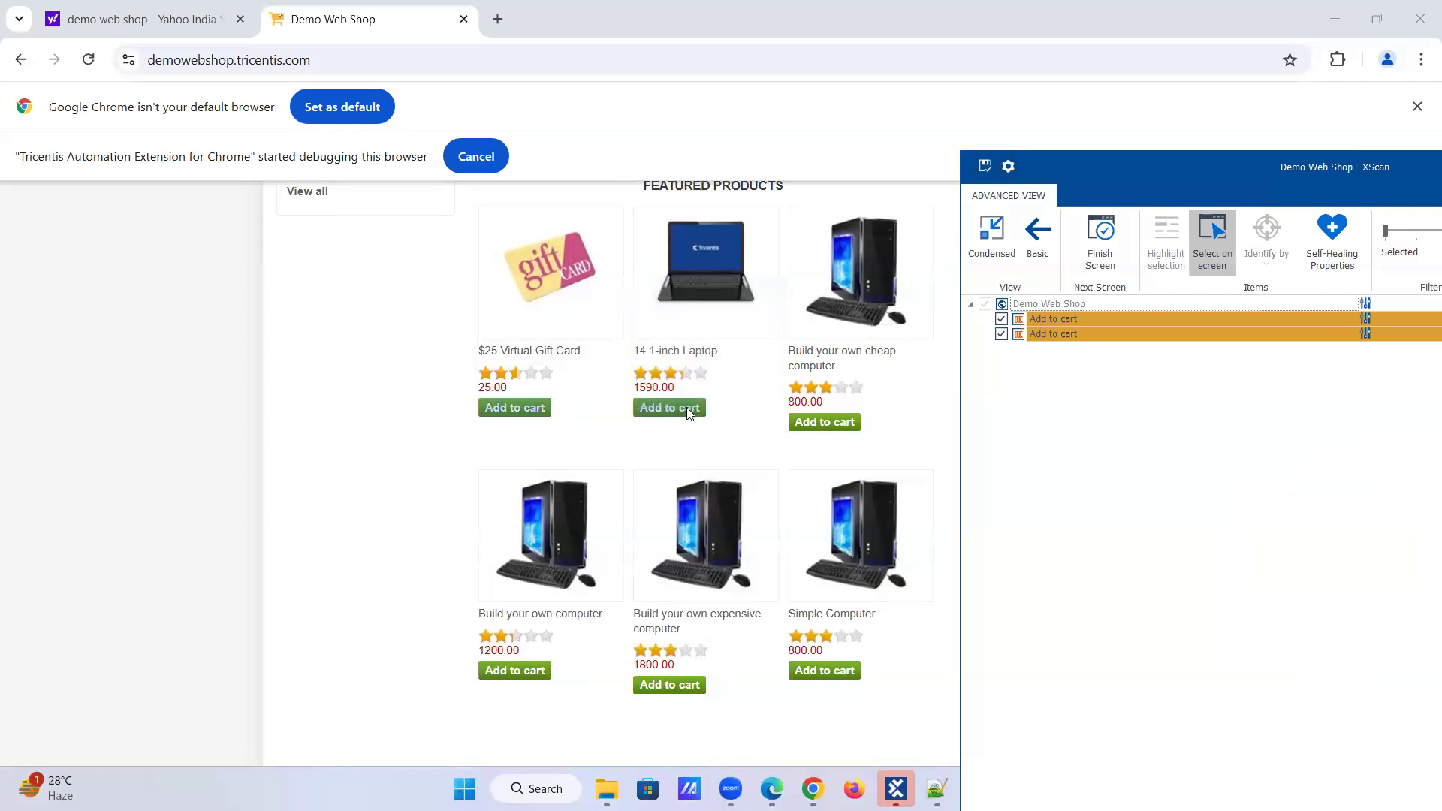
pyautogui.click(817, 425)
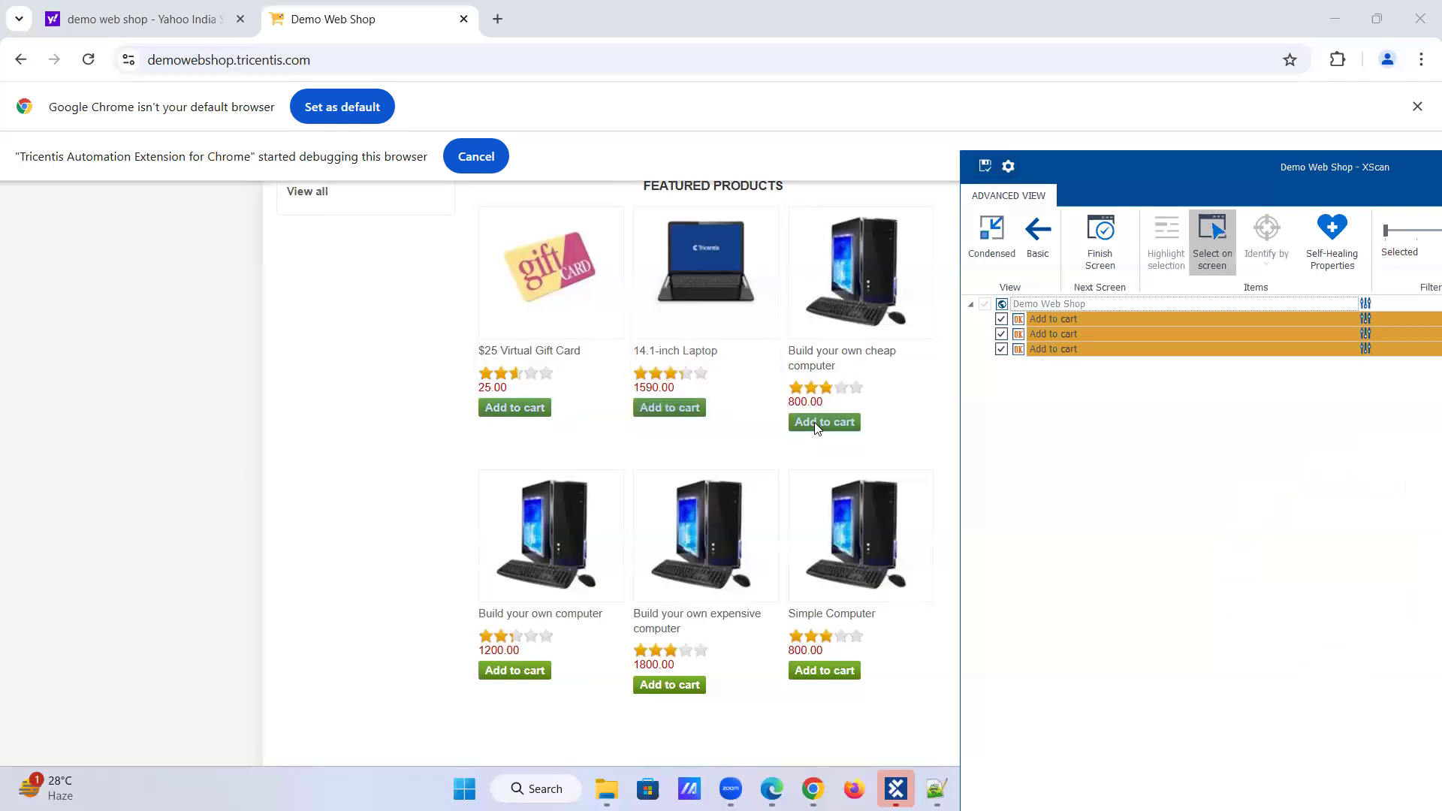
pyautogui.click(493, 672)
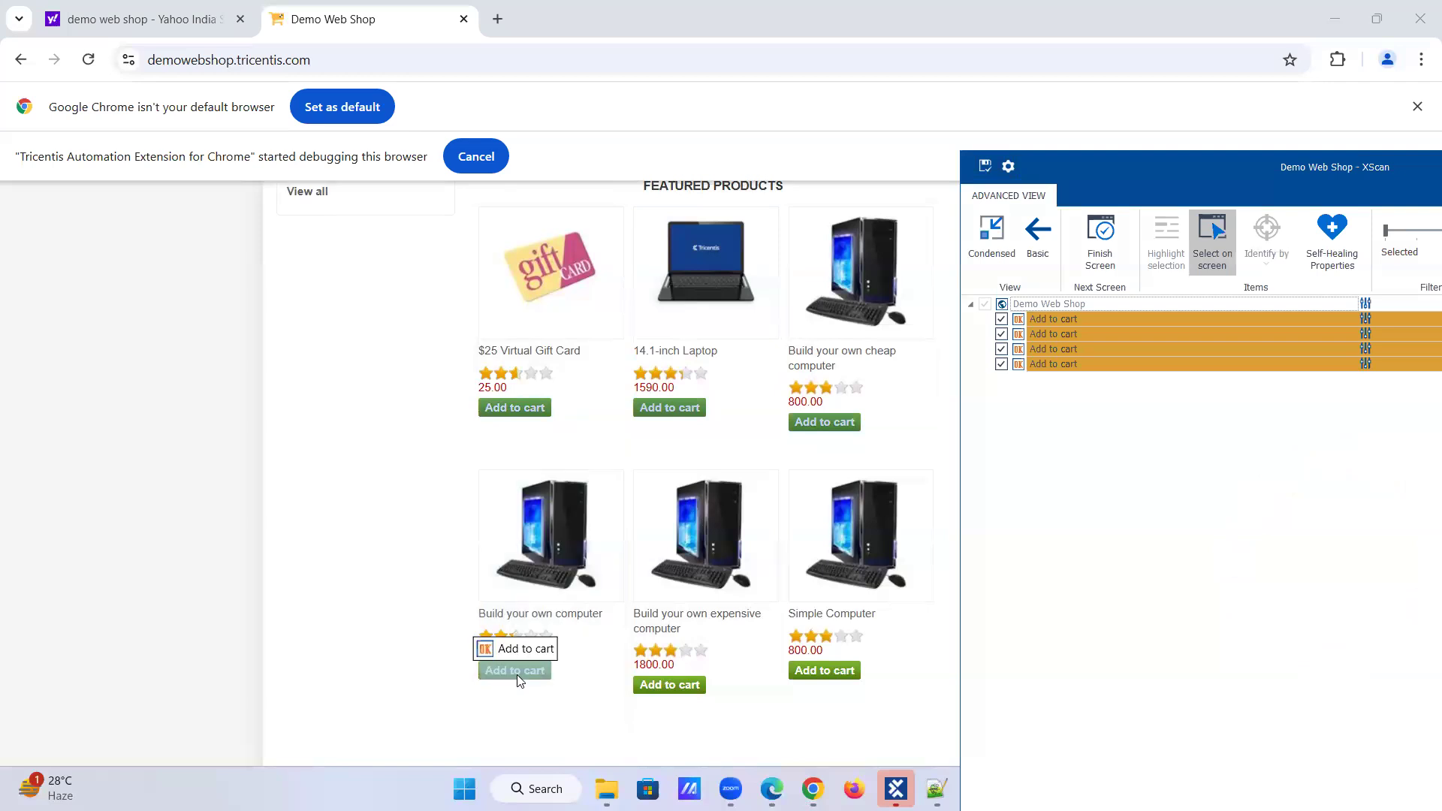
pyautogui.click(650, 687)
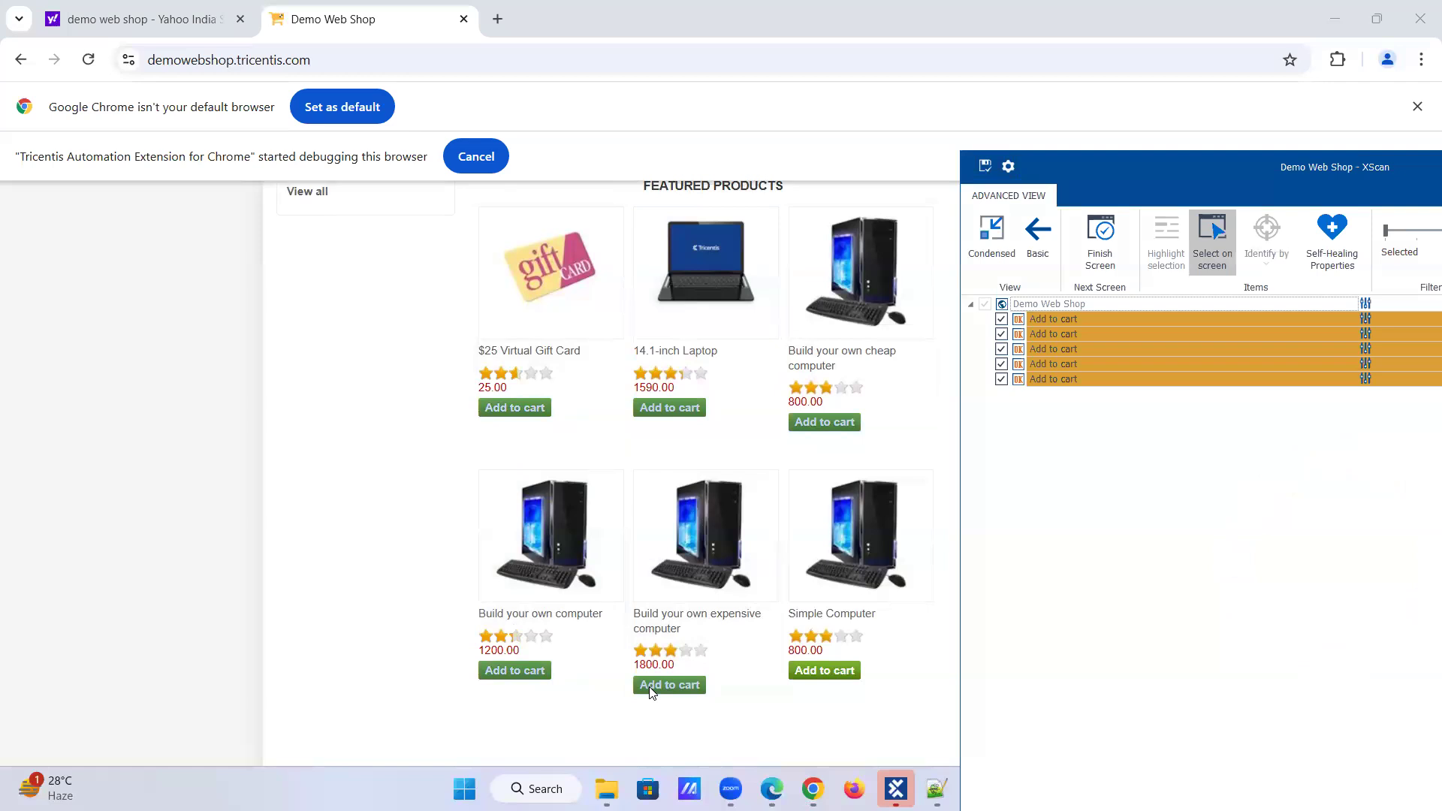
pyautogui.click(828, 671)
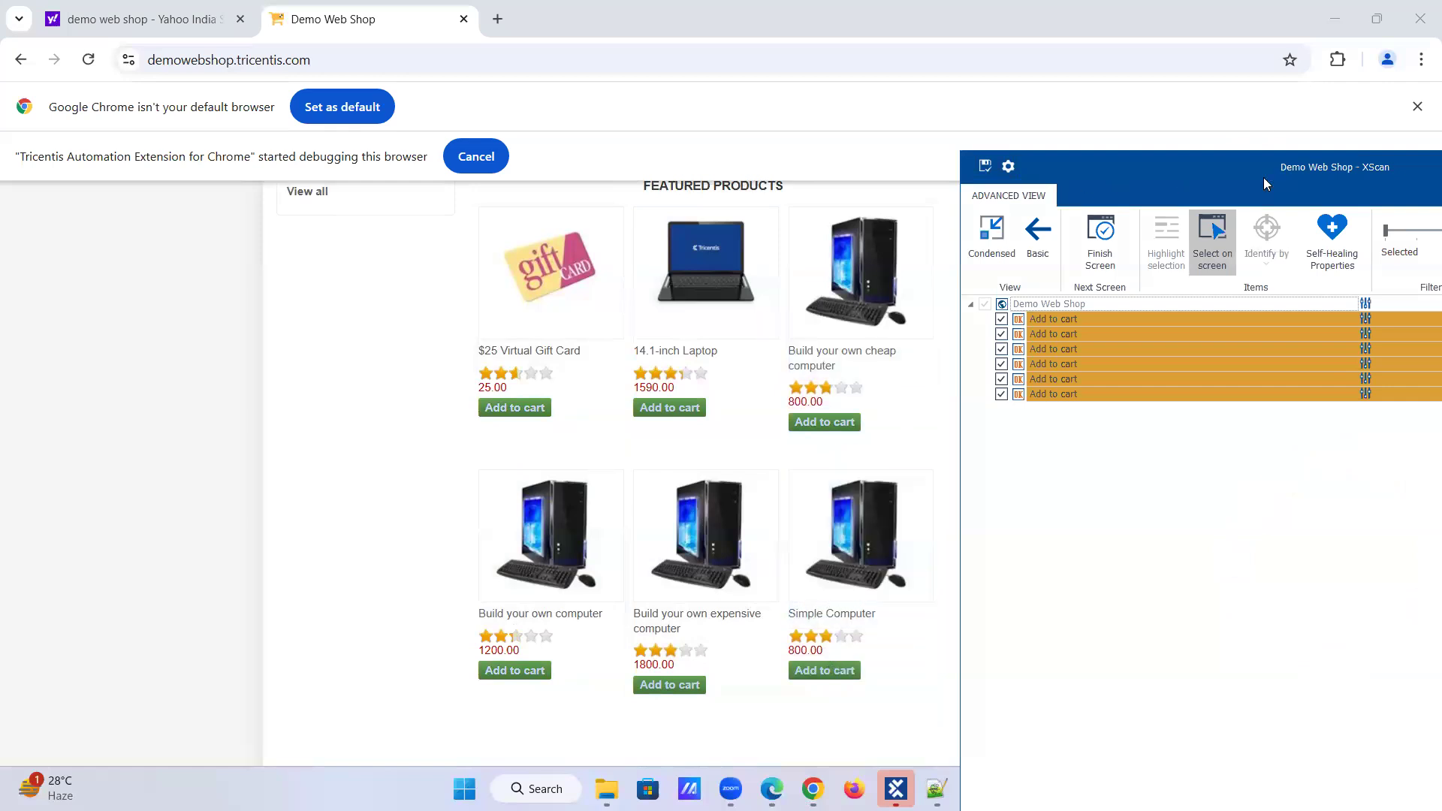
pyautogui.click(1214, 231)
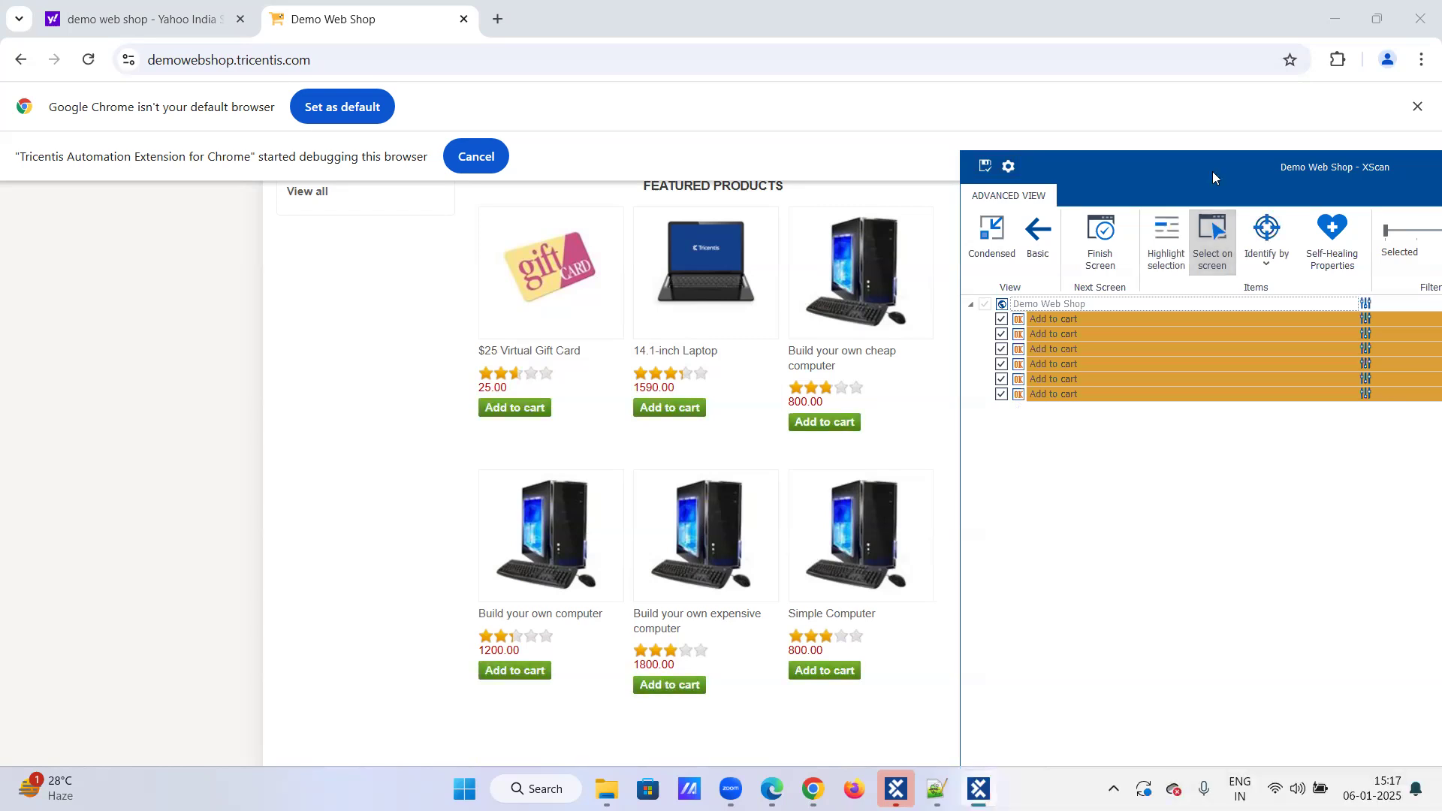
# Step: Reposition and resize the XScan window so it sits over the middle of the web shop page
pyautogui.moveTo(1196, 170); pyautogui.dragTo(725, 127)
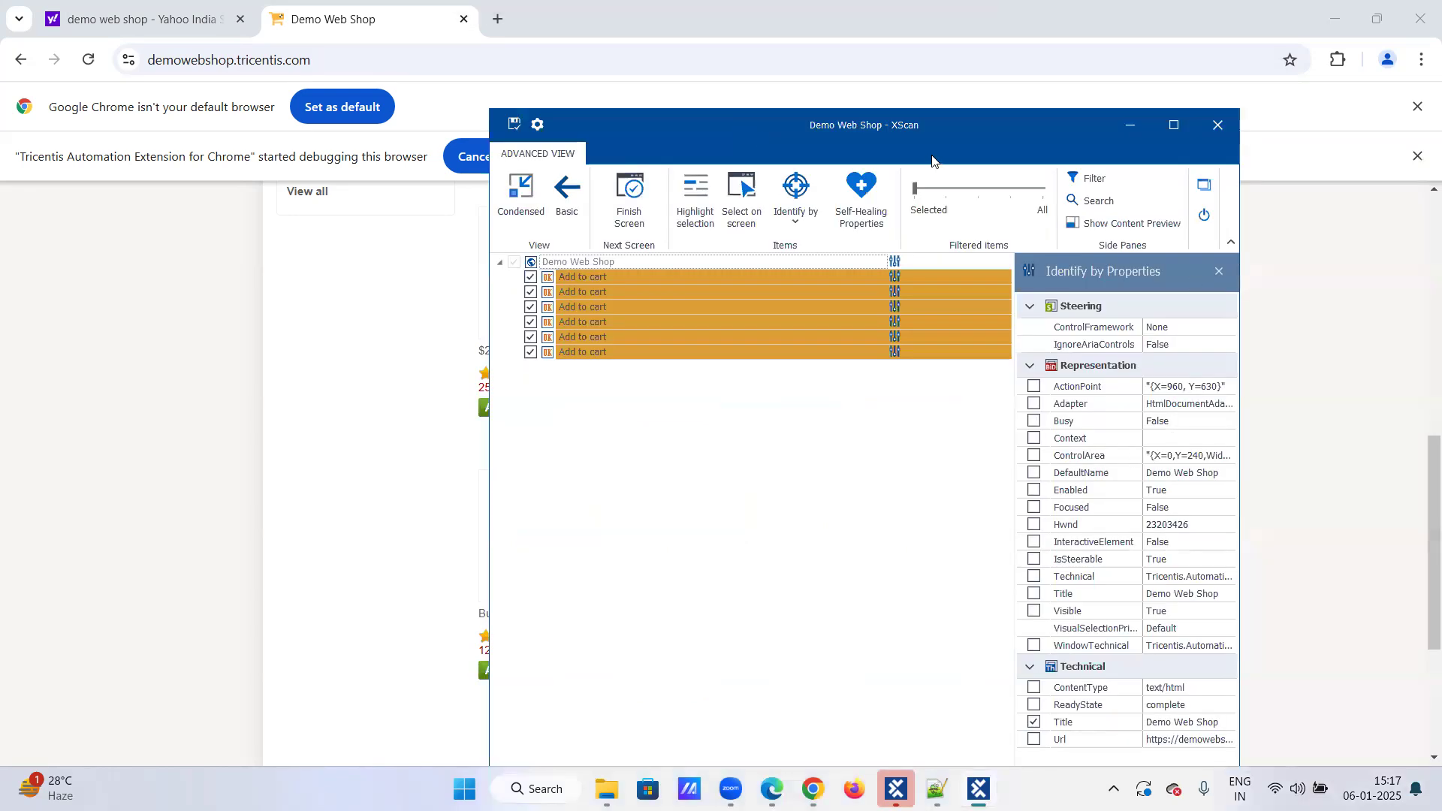
pyautogui.moveTo(932, 162); pyautogui.dragTo(932, 1)
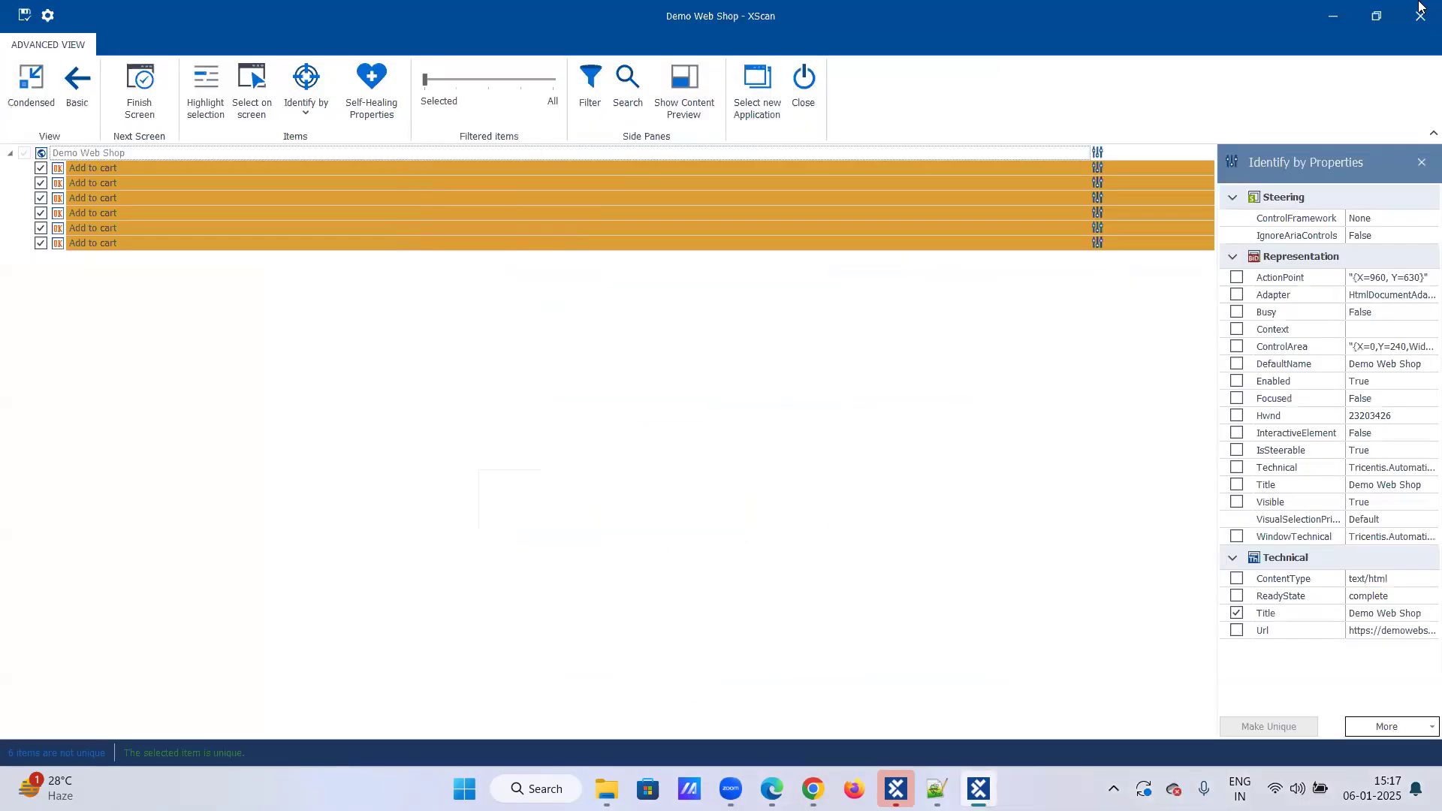
pyautogui.click(1377, 15)
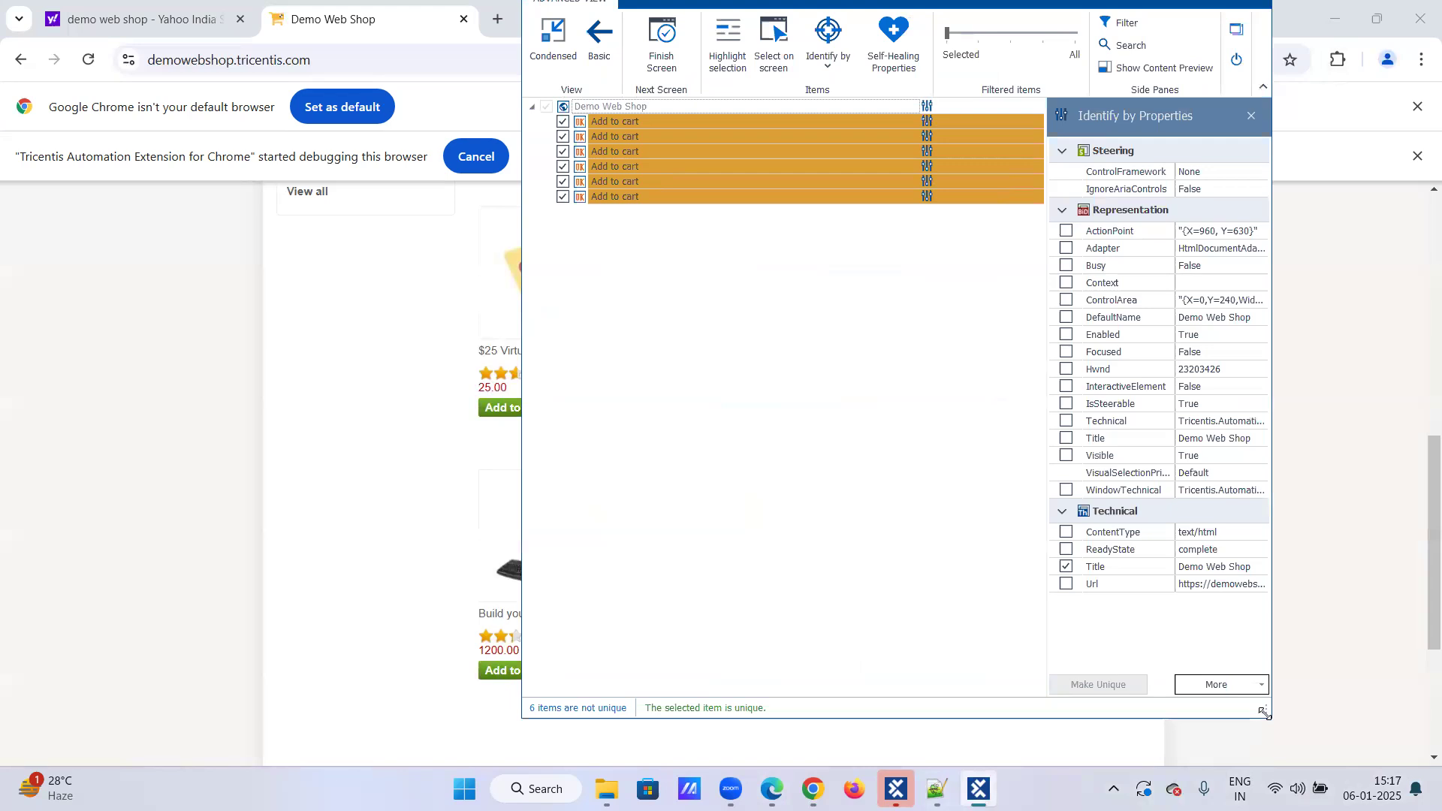
pyautogui.moveTo(1266, 713); pyautogui.dragTo(1071, 464)
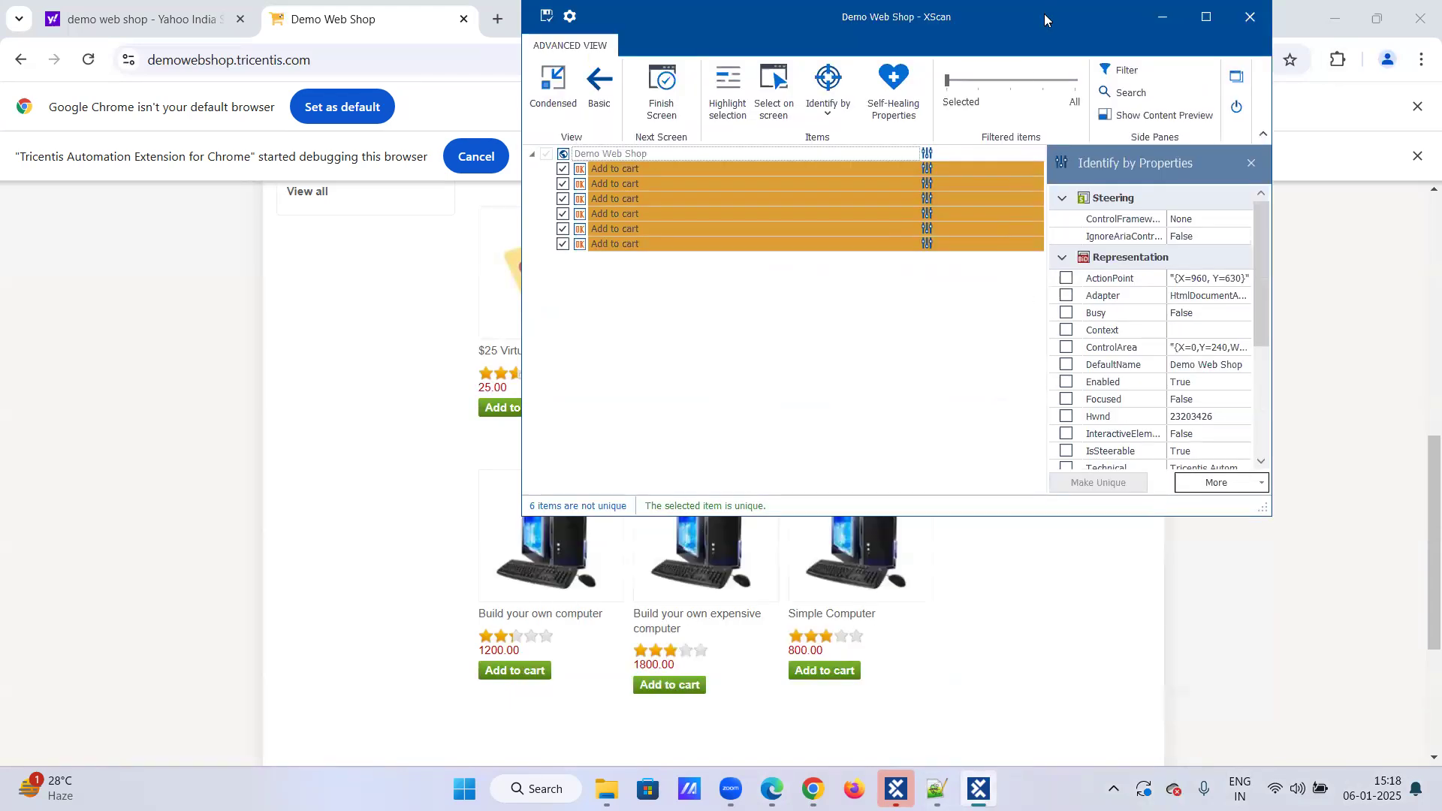
pyautogui.moveTo(1044, 13); pyautogui.dragTo(1009, 177)
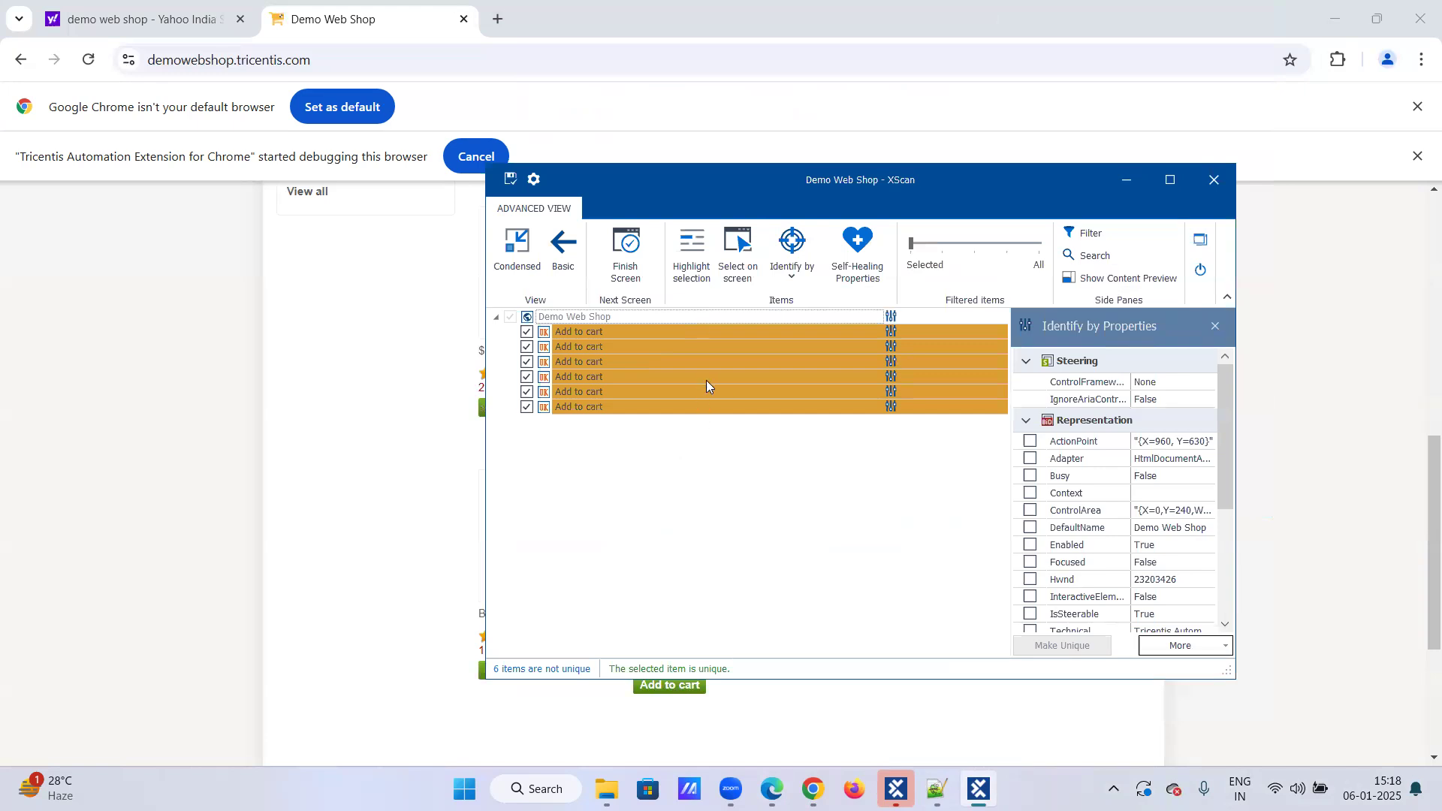
# Step: Inspect the identification properties of each captured Add to cart item, including the full ClassName value
pyautogui.scroll(-4, 1096, 529)
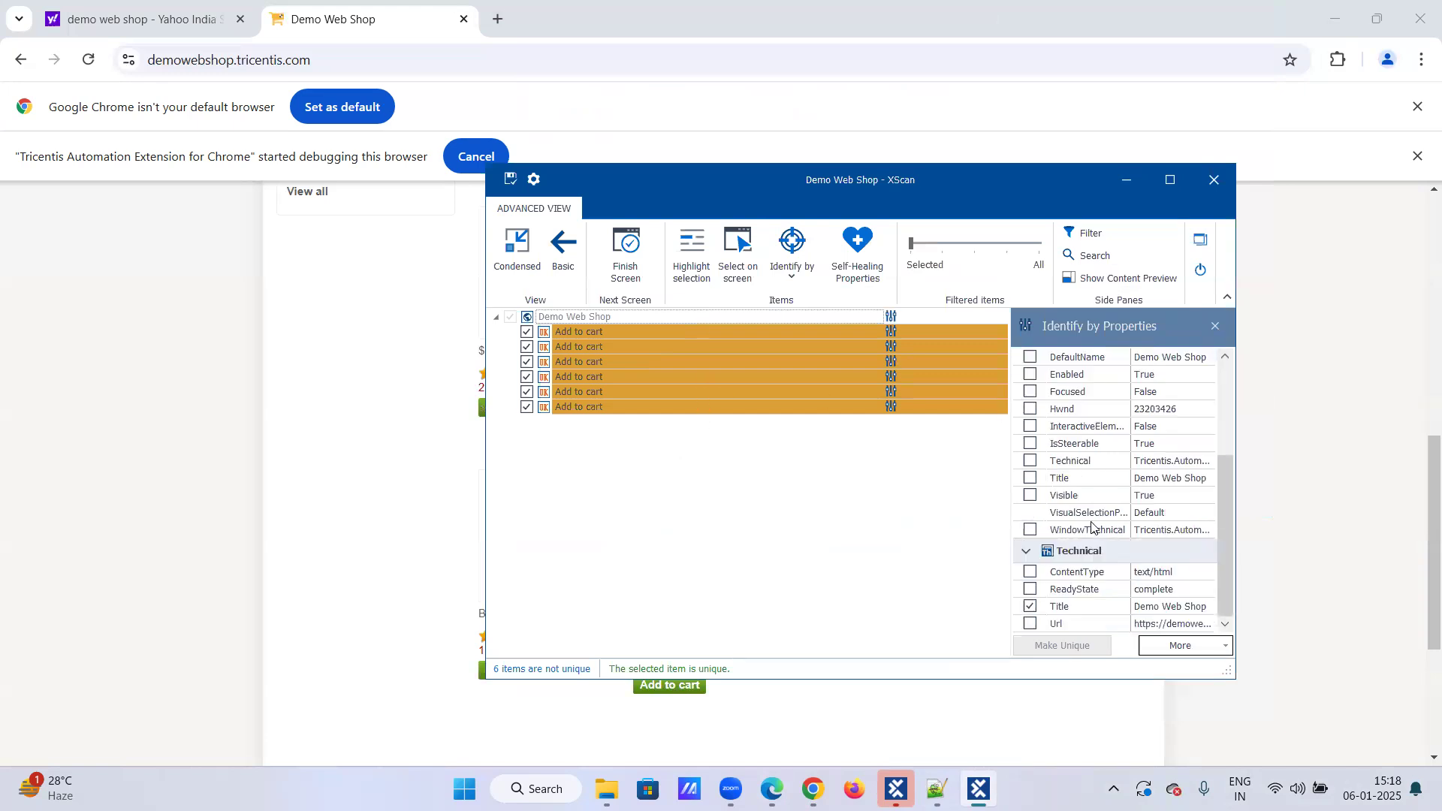
pyautogui.click(615, 332)
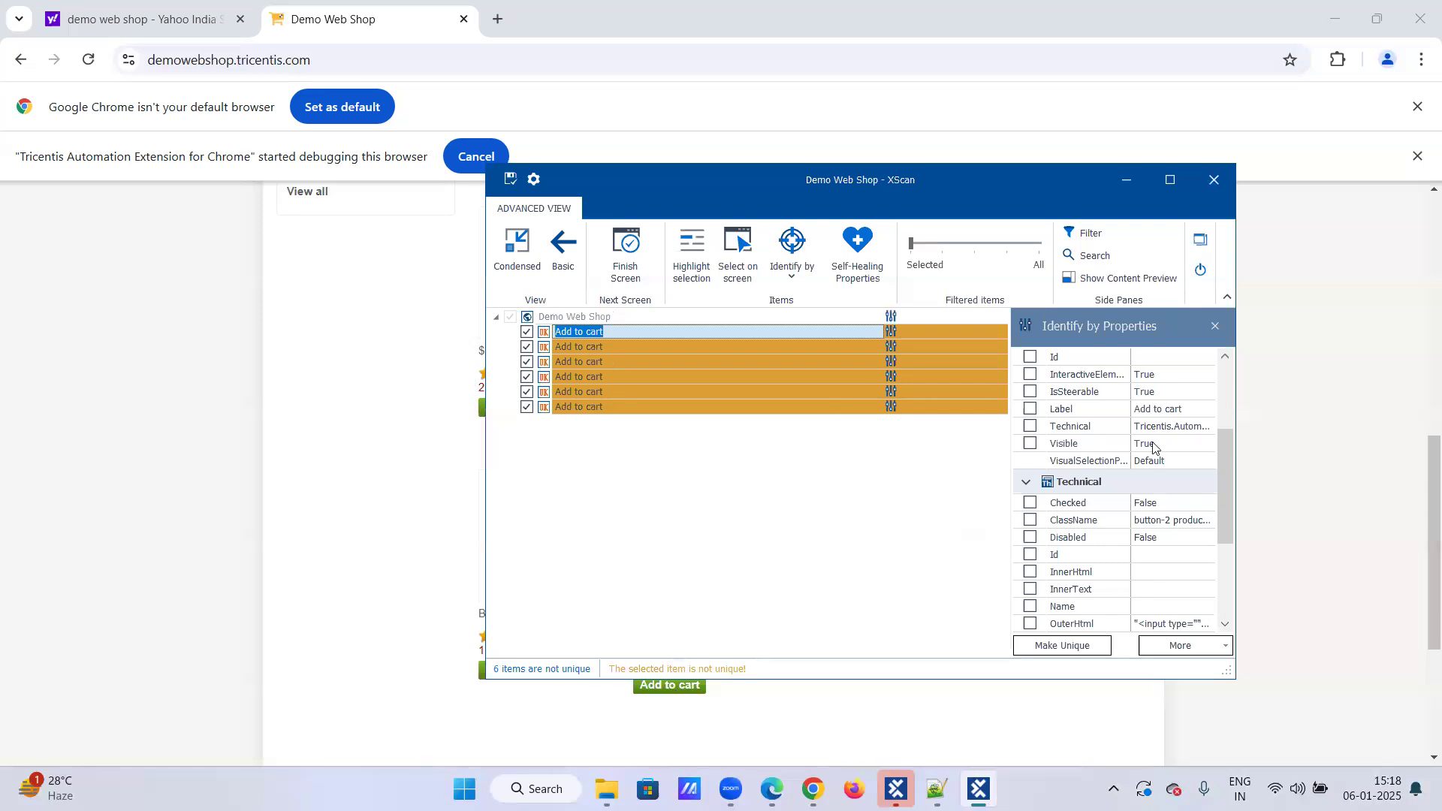
pyautogui.scroll(-3, 1194, 496)
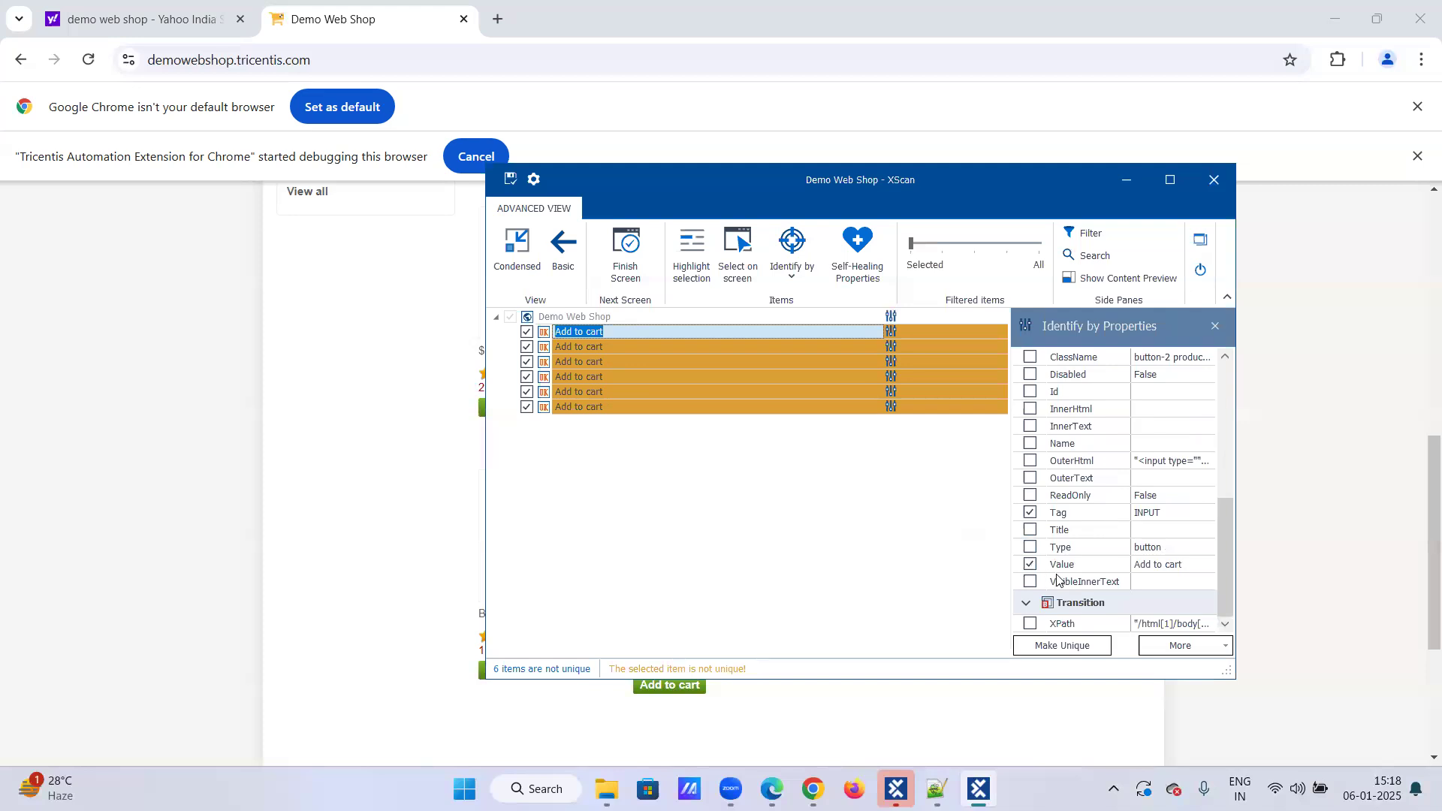
pyautogui.scroll(1, 1065, 575)
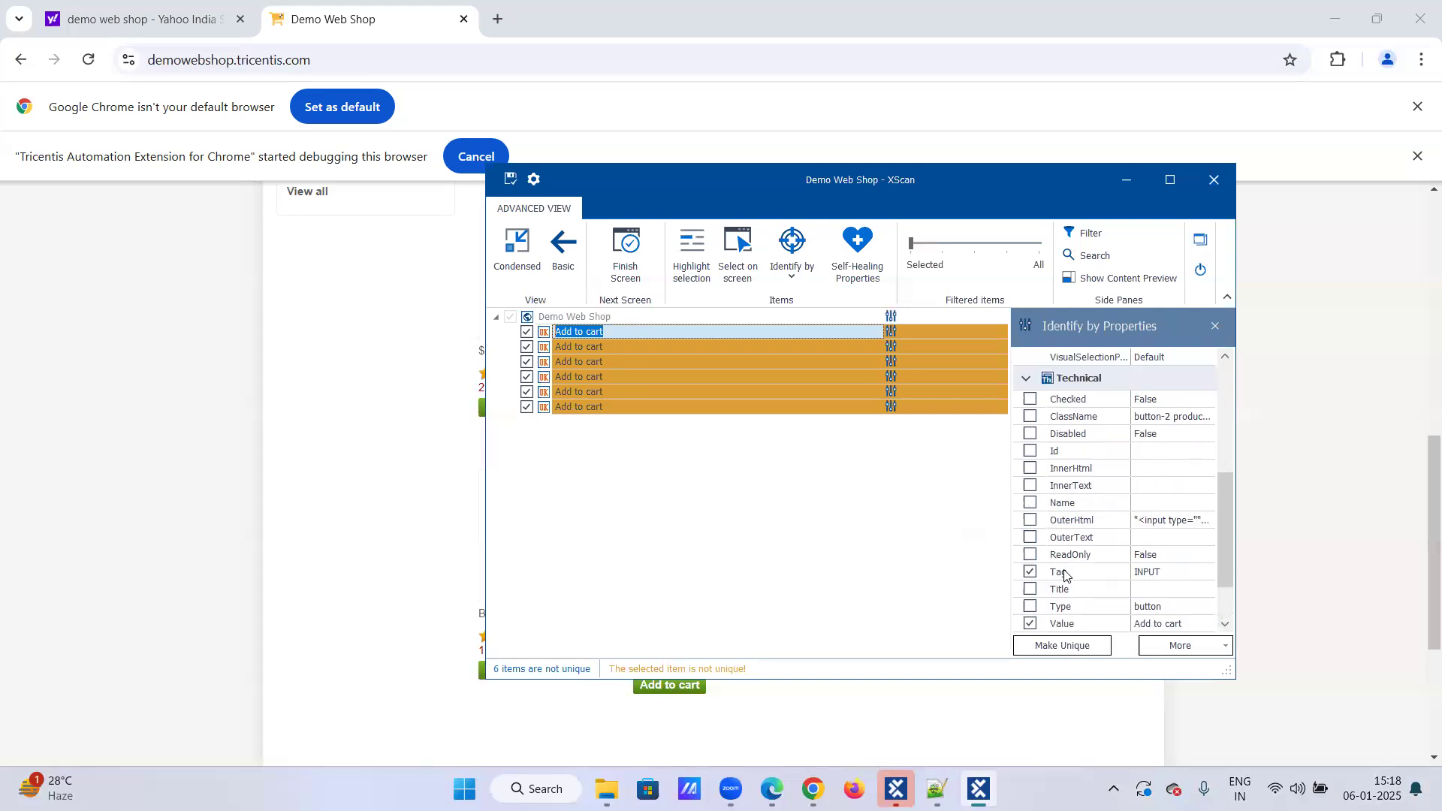
pyautogui.click(704, 347)
pyautogui.scroll(-1, 1058, 504)
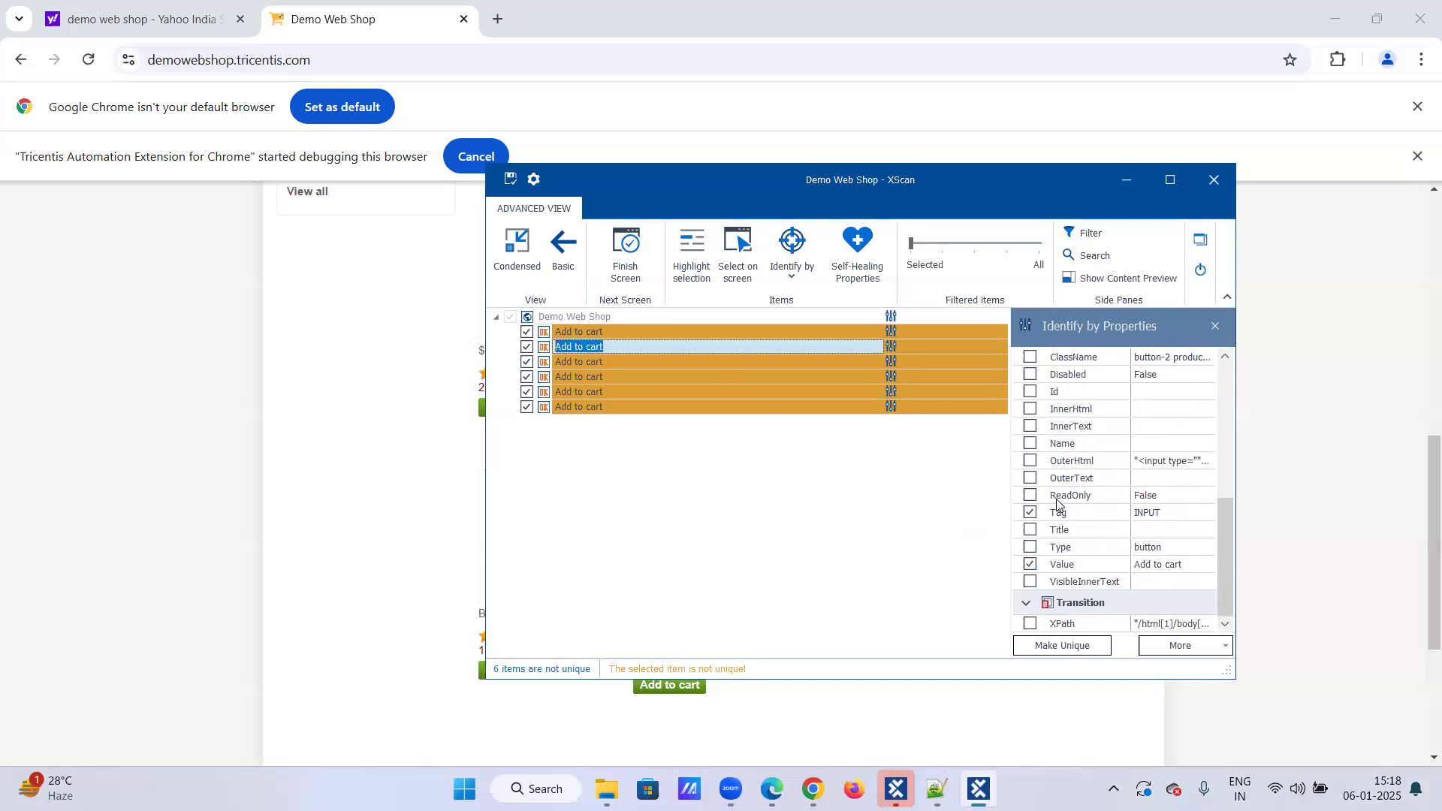
pyautogui.click(633, 359)
pyautogui.click(616, 378)
pyautogui.click(618, 392)
pyautogui.click(626, 405)
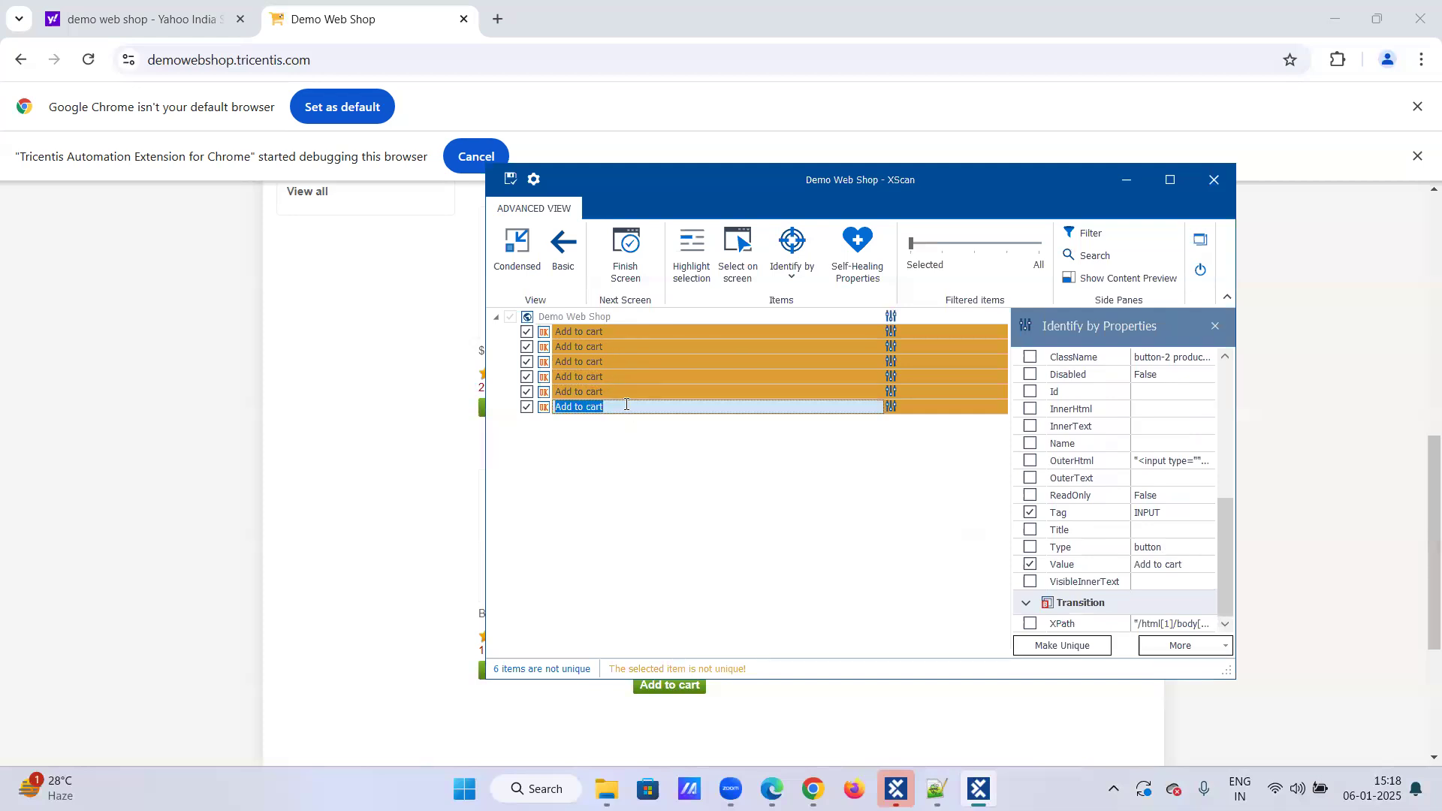
pyautogui.click(641, 336)
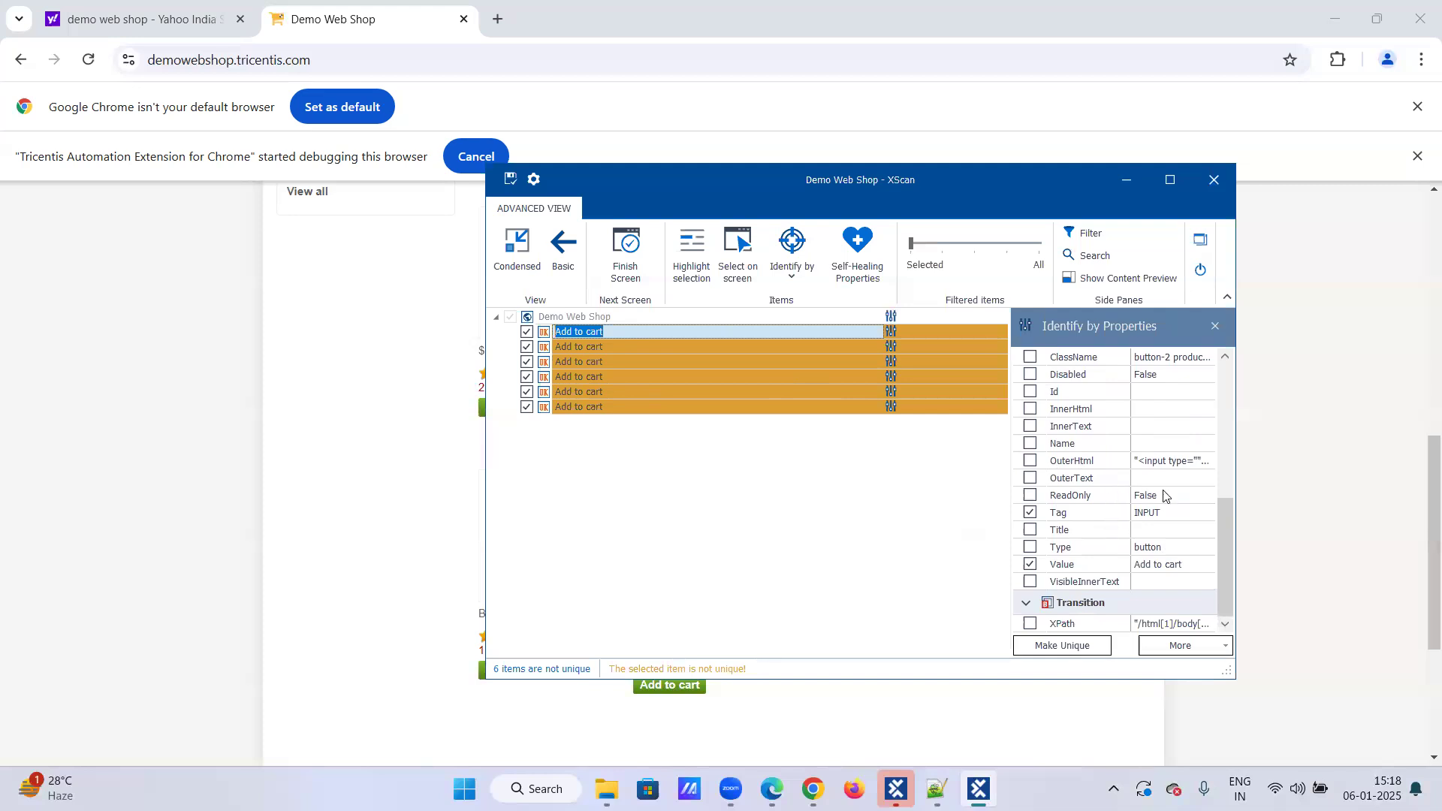
pyautogui.click(1147, 359)
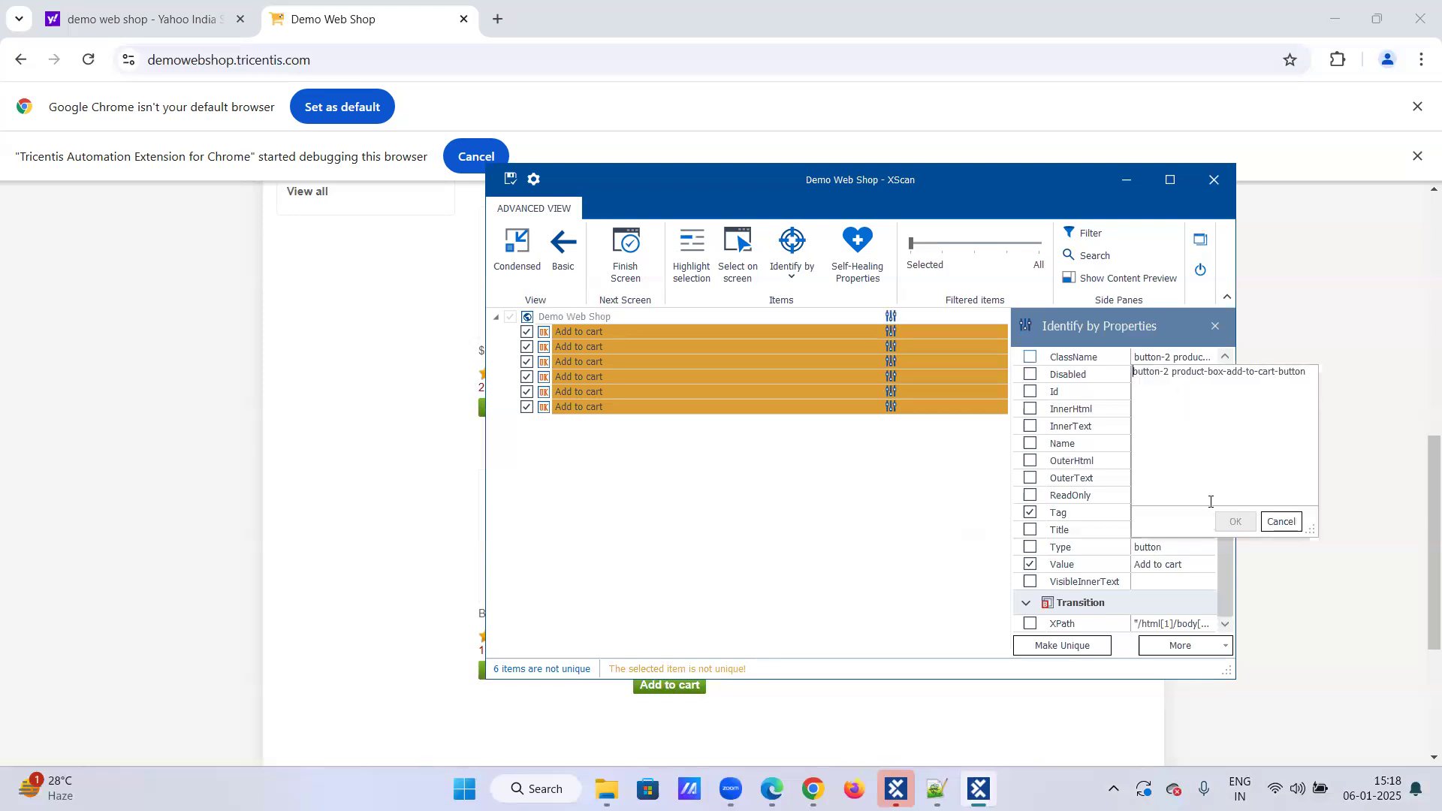
pyautogui.click(1282, 521)
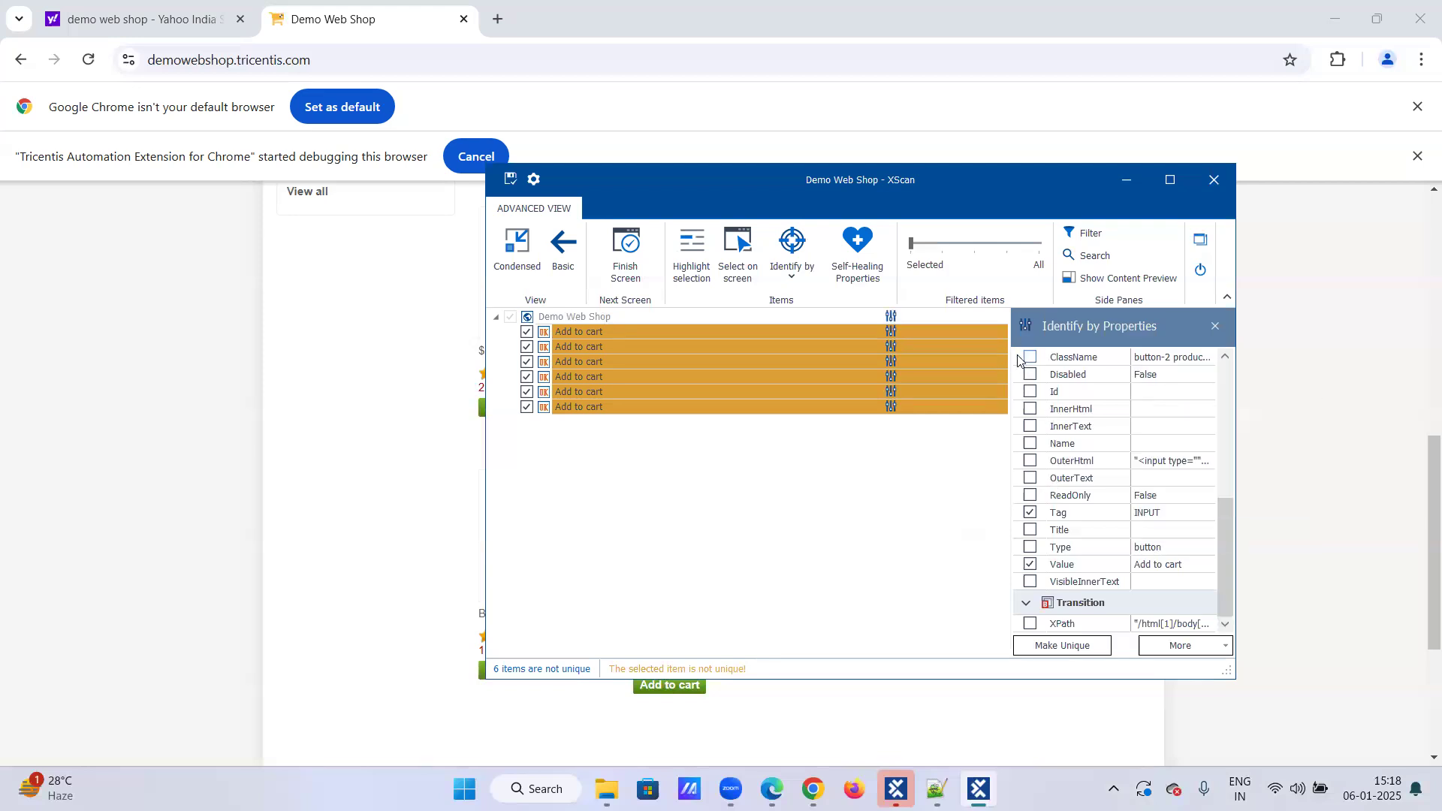
# Step: Add ClassName and Type to the identification properties of the first Add to cart button
pyautogui.click(772, 332)
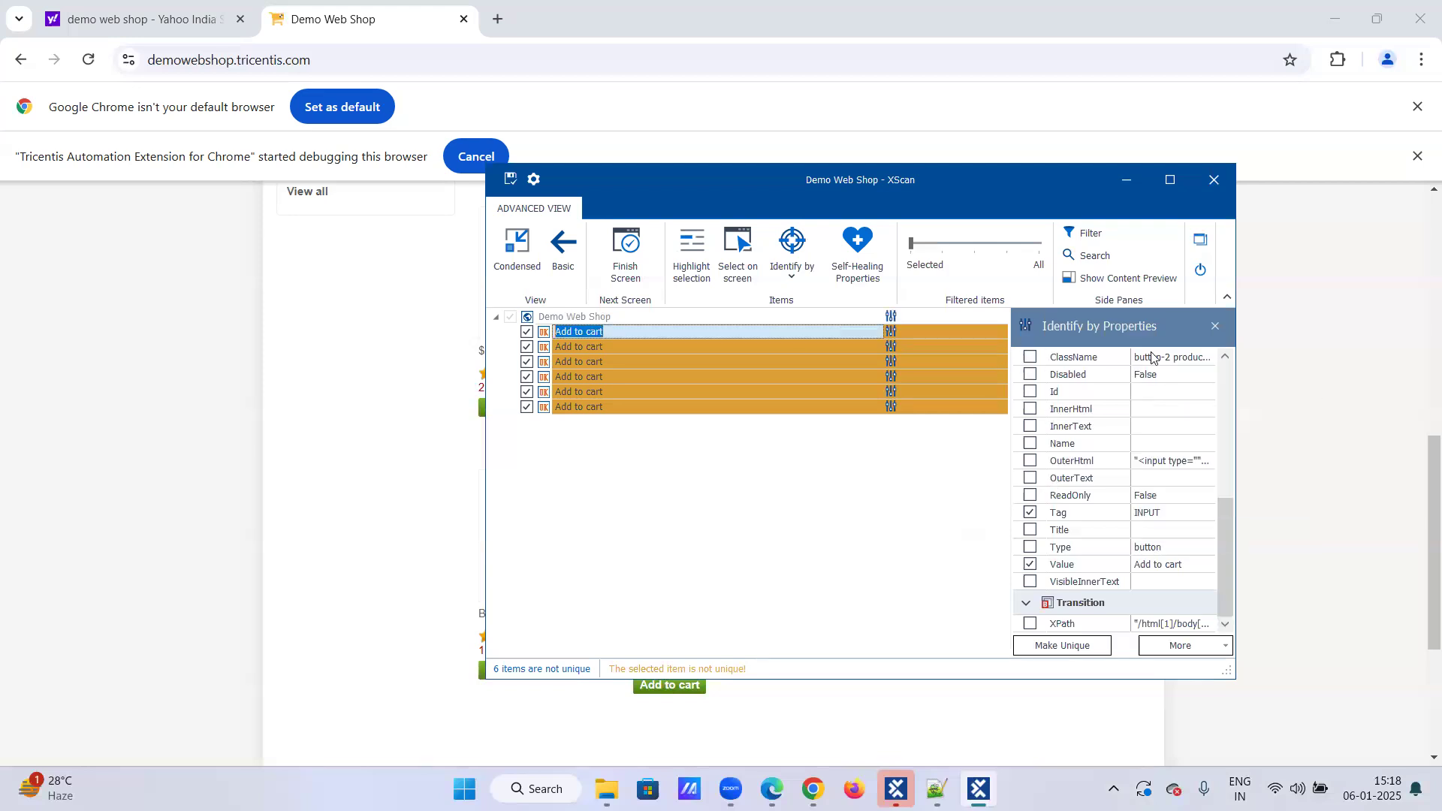
pyautogui.click(1029, 358)
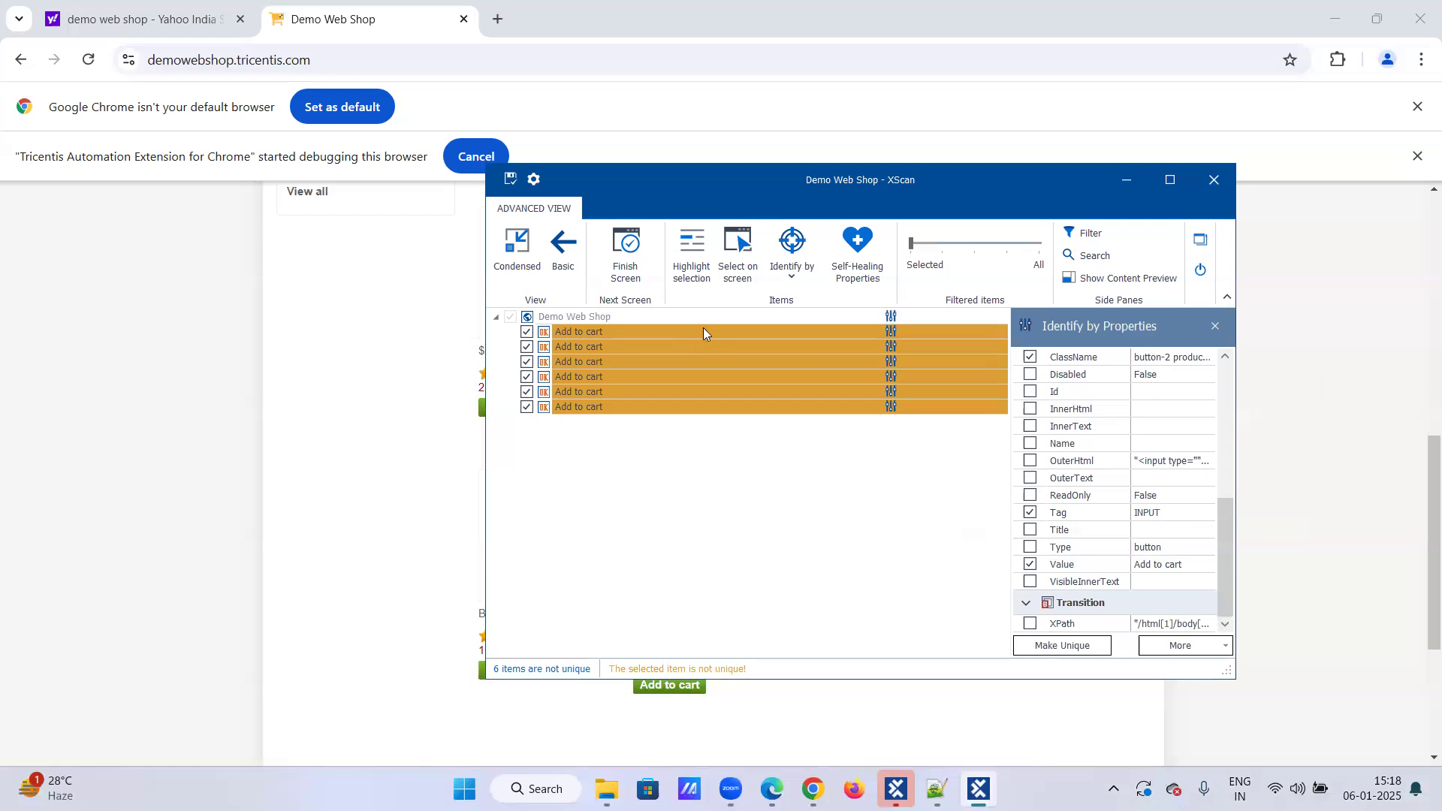
pyautogui.click(1033, 552)
pyautogui.click(610, 344)
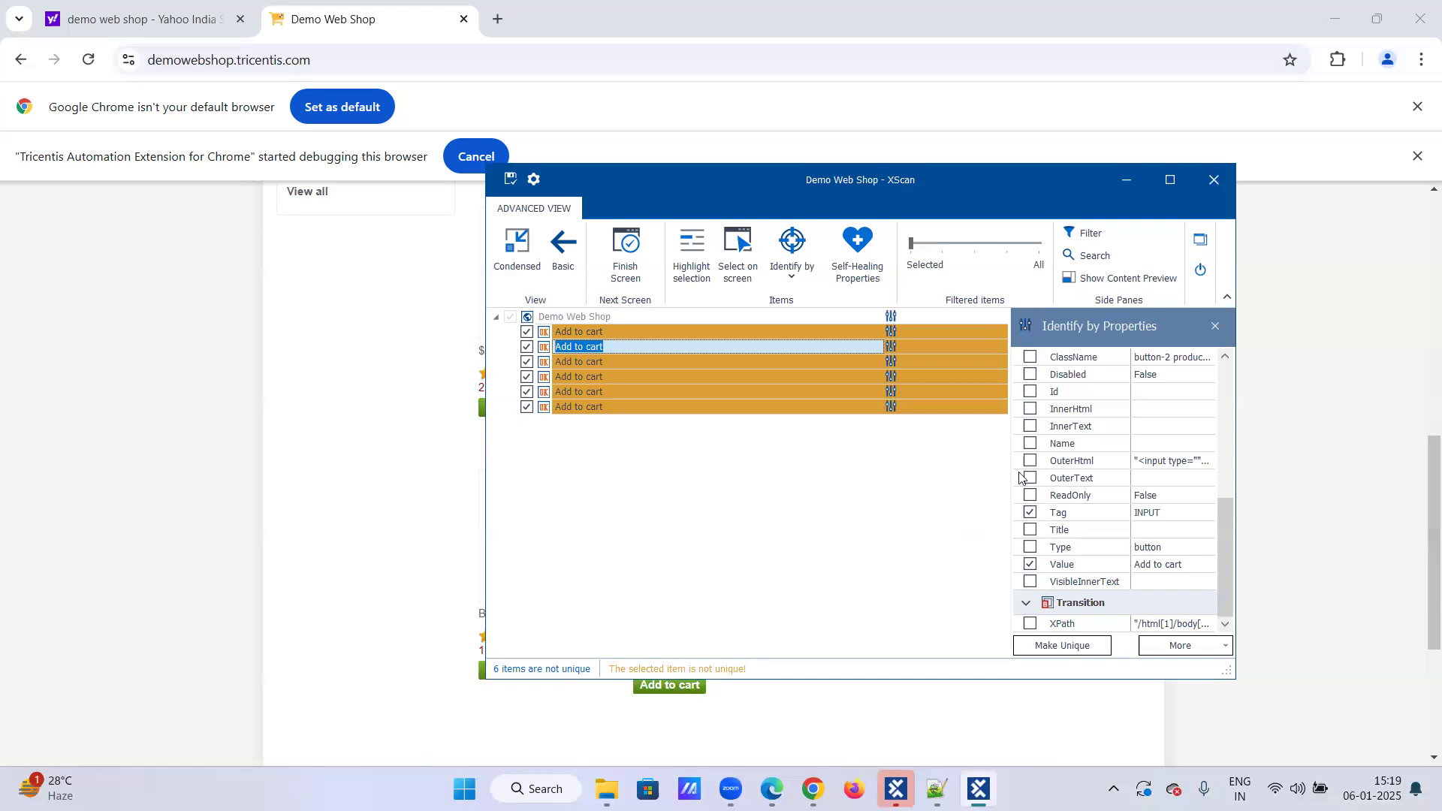
pyautogui.click(581, 410)
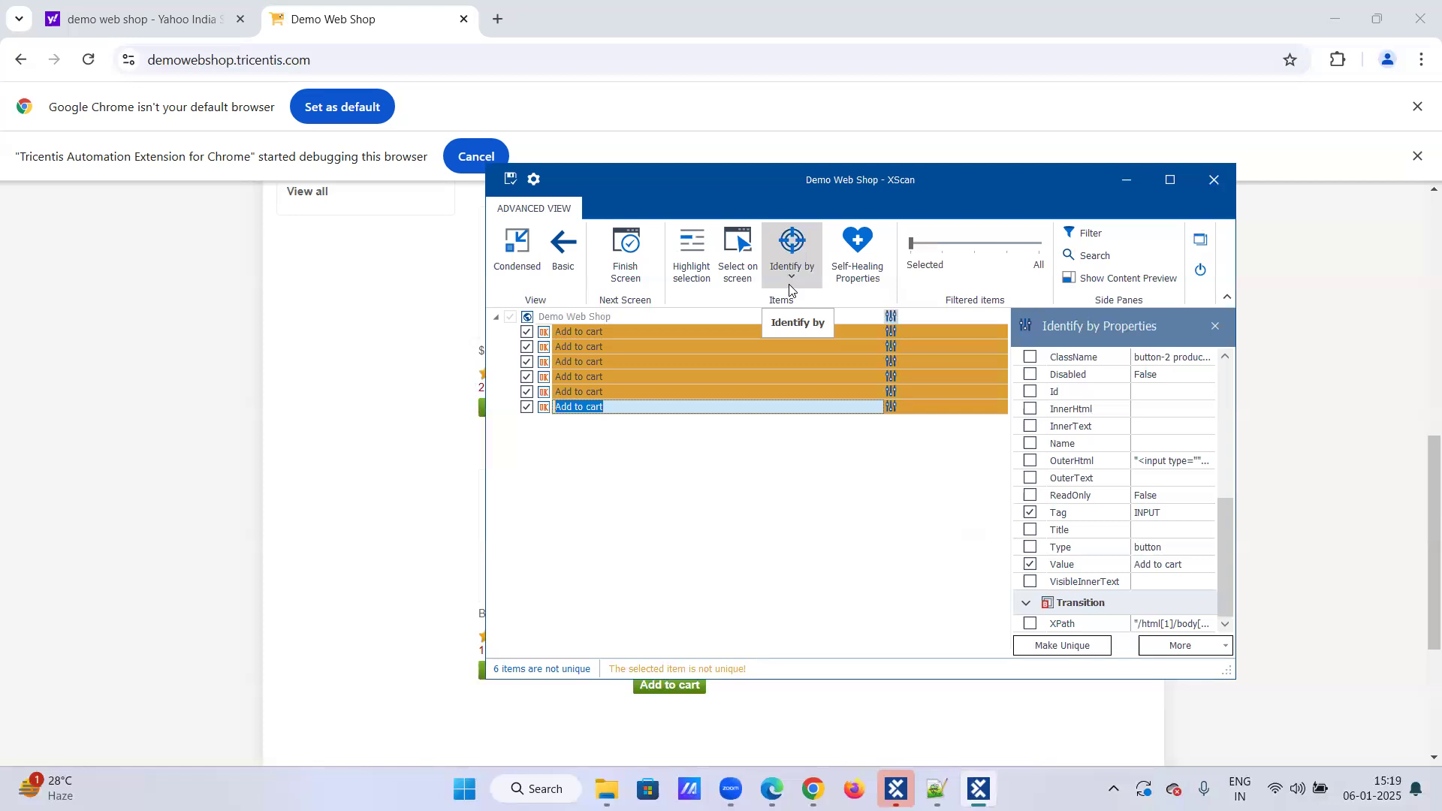
pyautogui.click(636, 333)
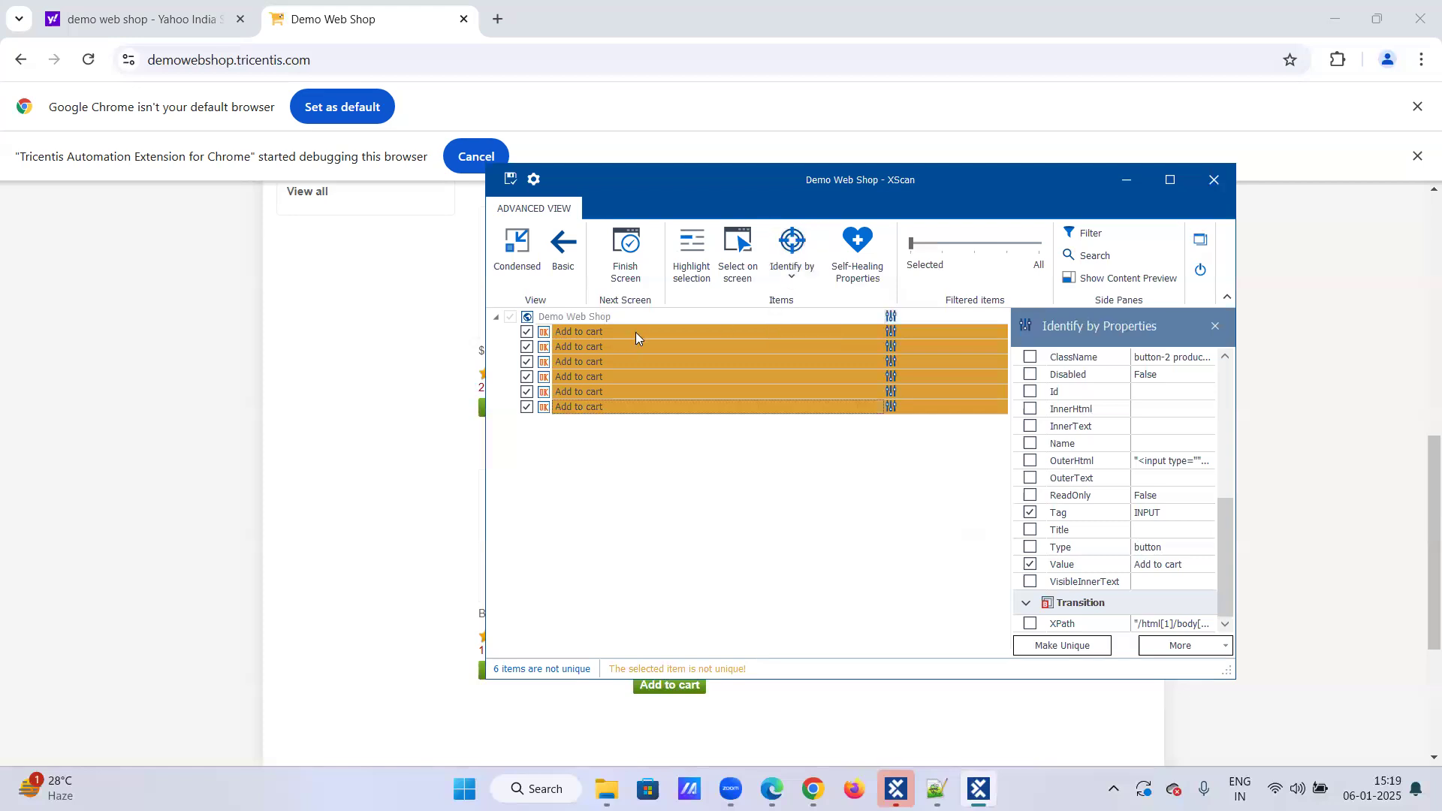
pyautogui.click(636, 335)
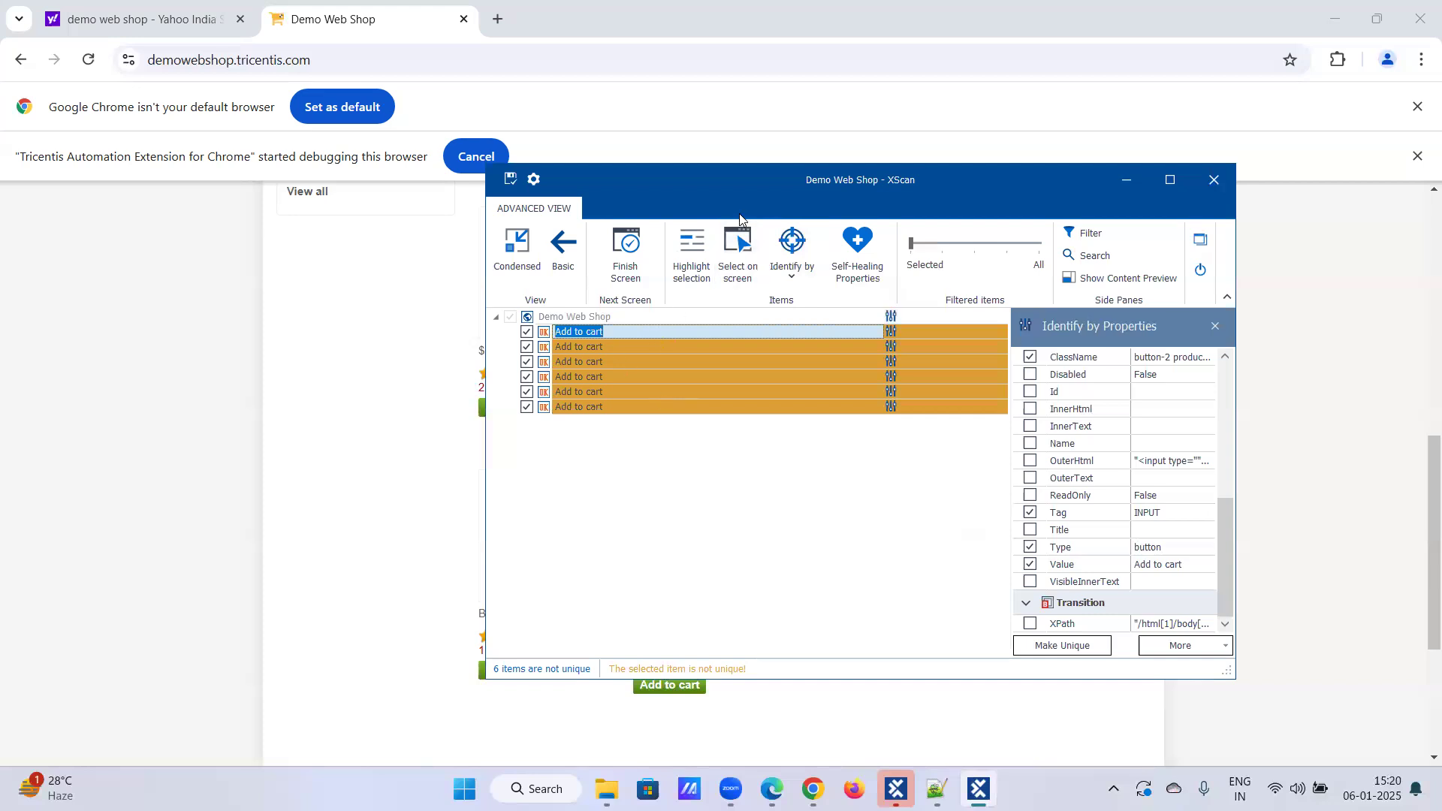
# Step: Move the XScan window aside and scroll the web shop page to view its header and featured products
pyautogui.moveTo(739, 213); pyautogui.dragTo(1019, 238)
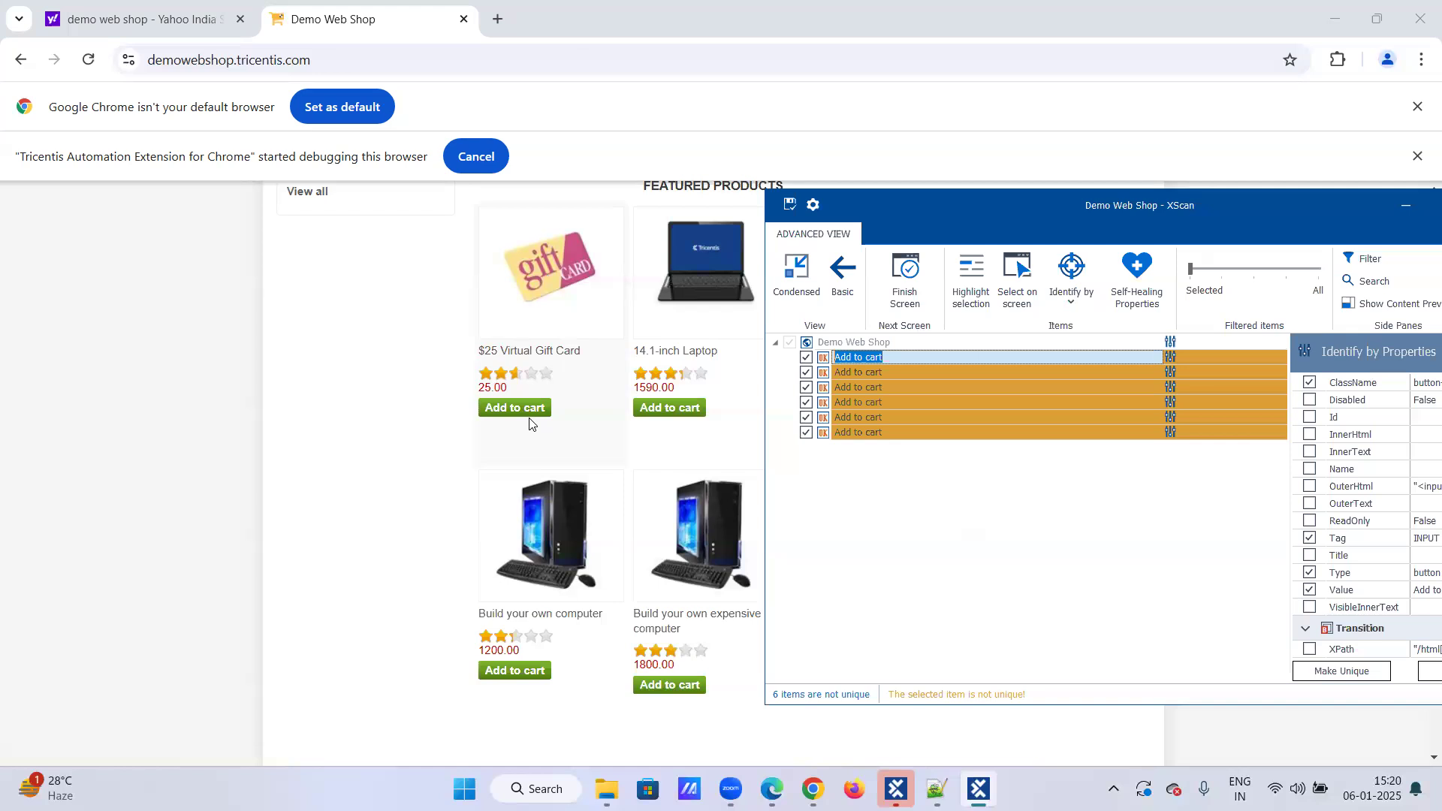
pyautogui.scroll(3, 579, 331)
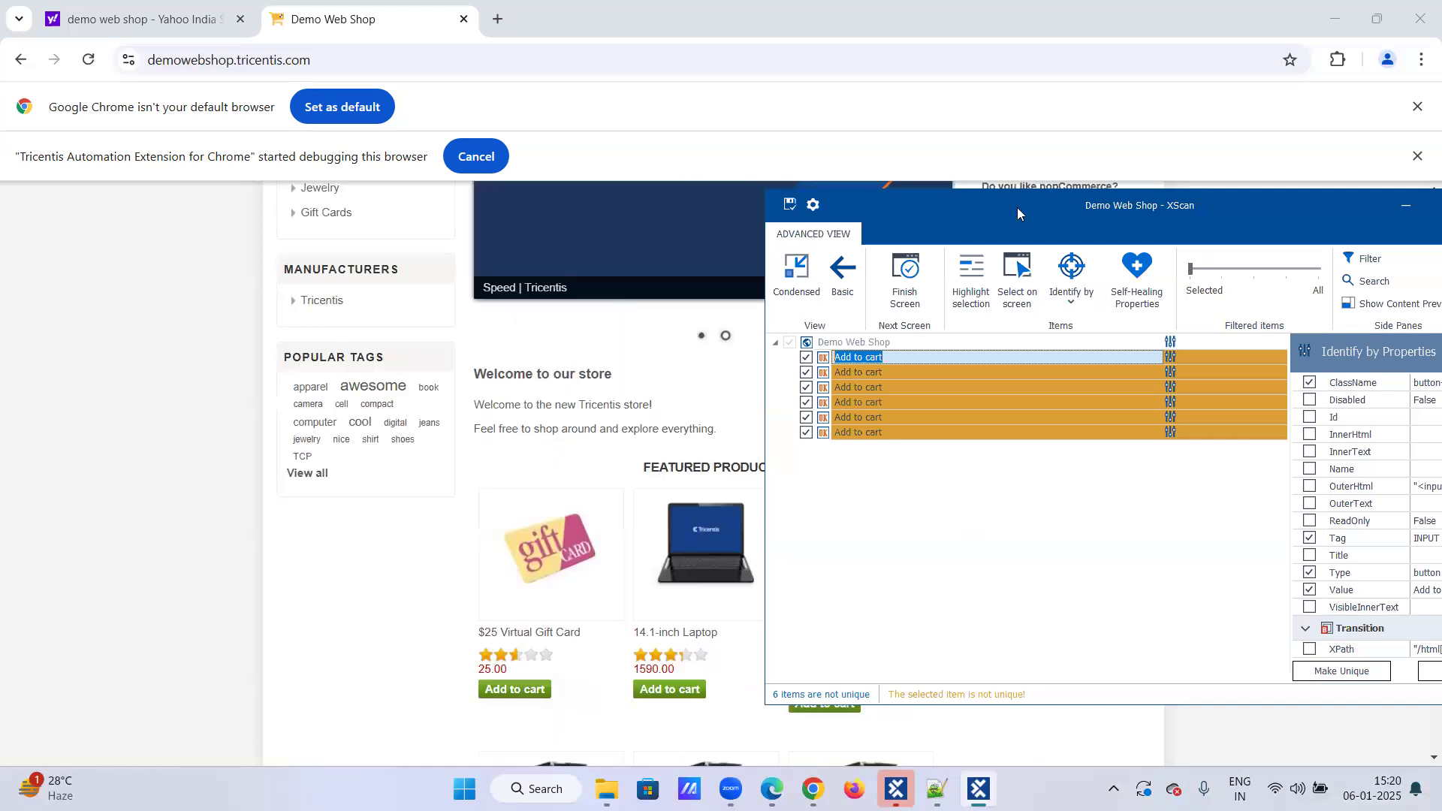
pyautogui.moveTo(1017, 209); pyautogui.dragTo(987, 308)
pyautogui.scroll(4, 885, 261)
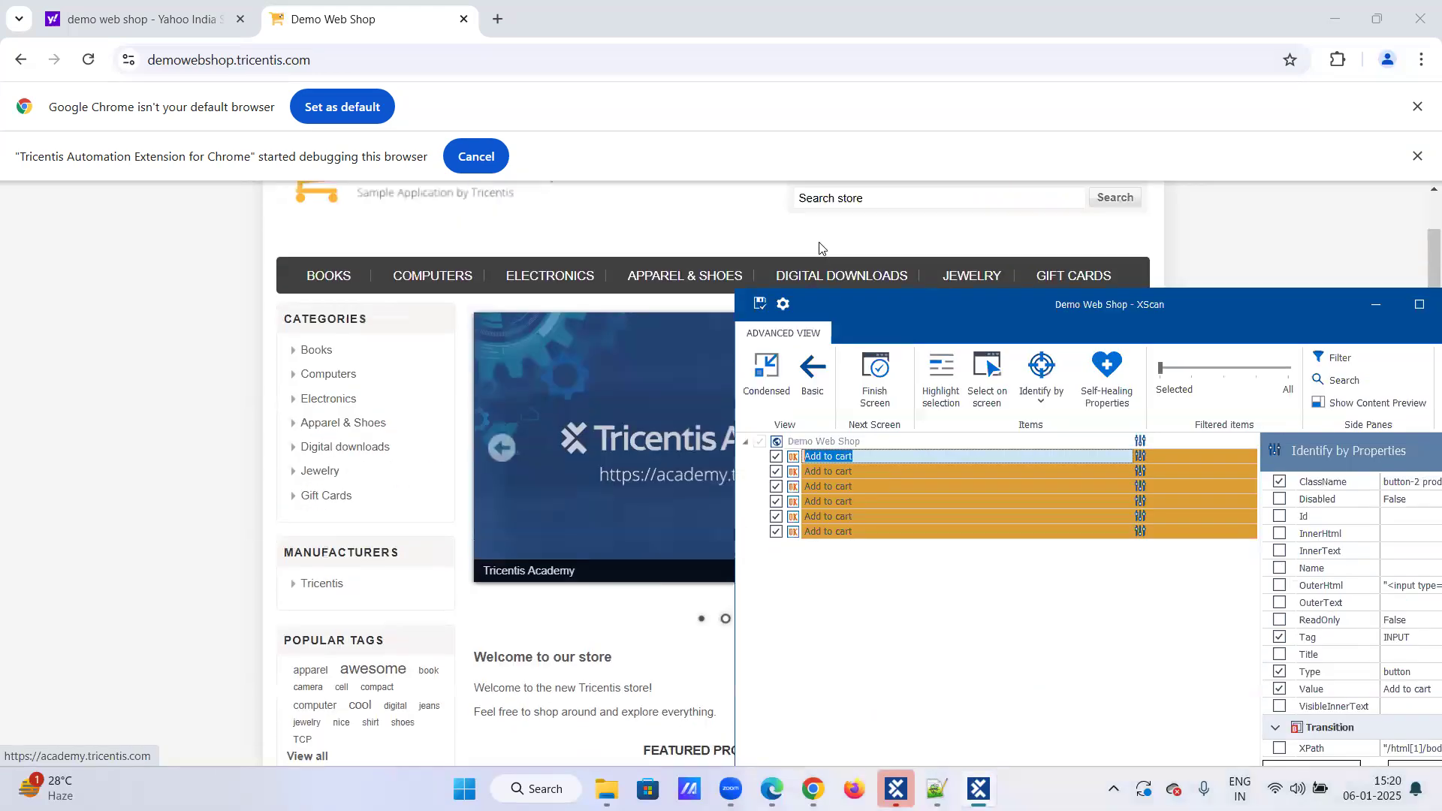
pyautogui.moveTo(1006, 259)
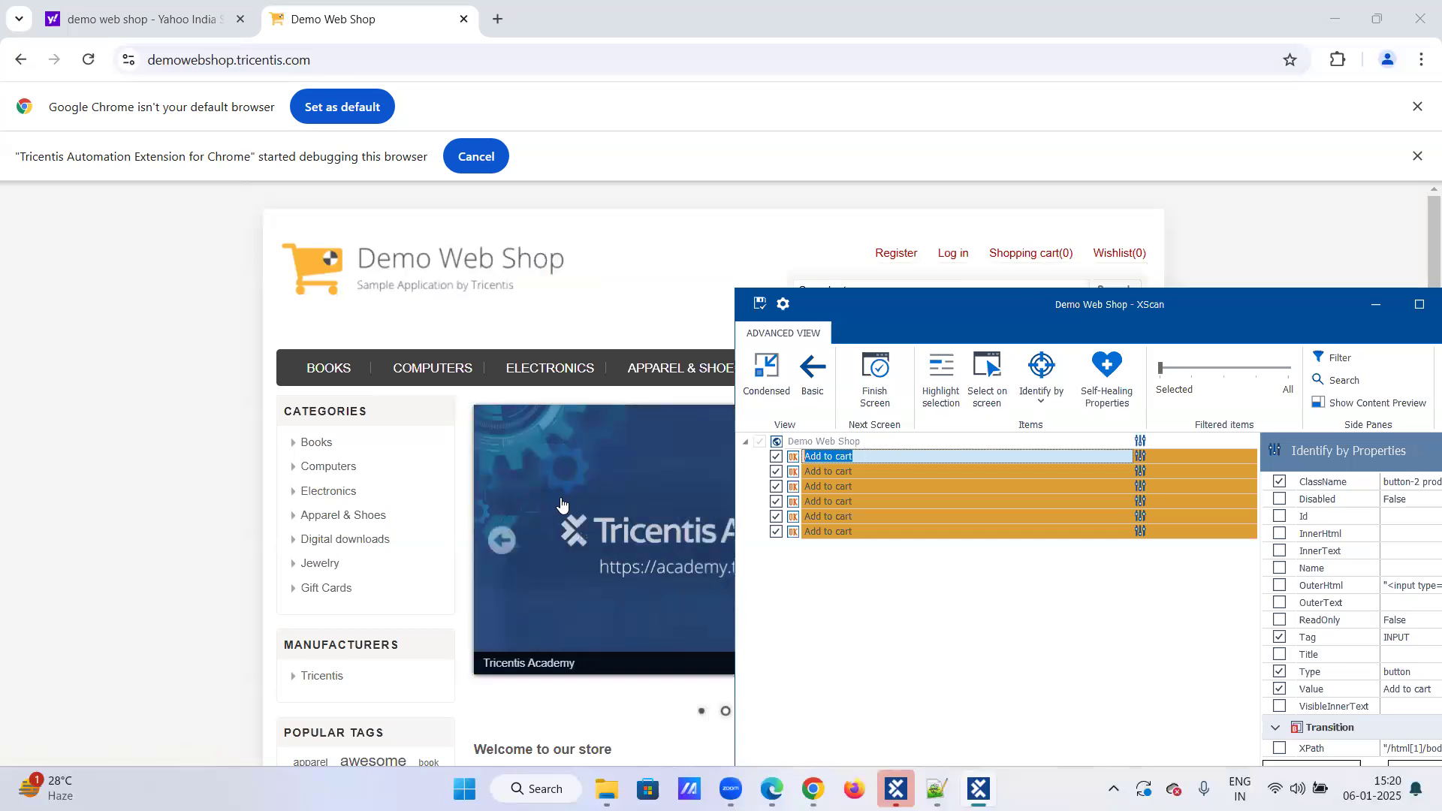
pyautogui.scroll(-2, 556, 511)
pyautogui.scroll(-3, 553, 510)
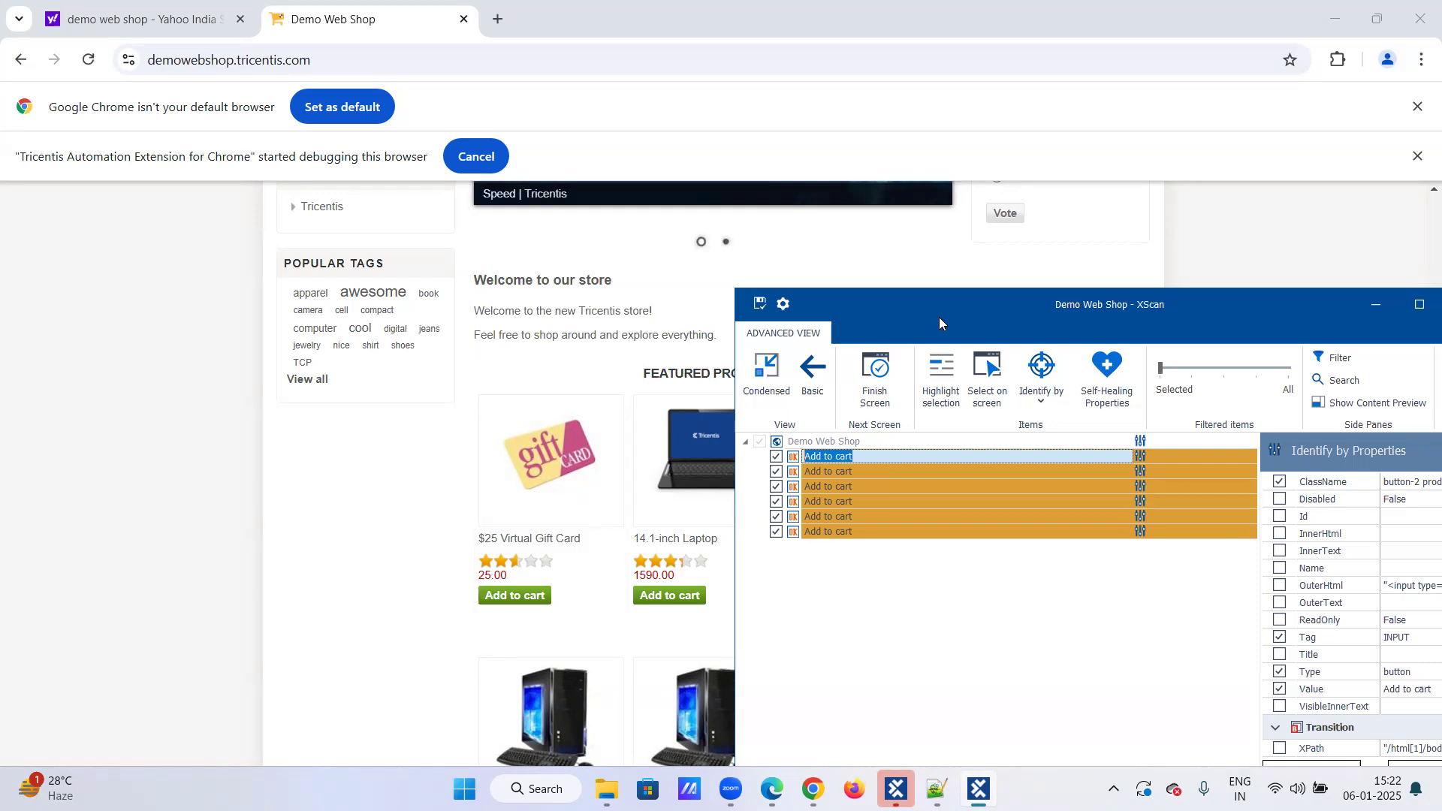
# Step: Try identifying the first Add to cart button by anchor, using the $25 Virtual Gift Card image, then remove the anchor
pyautogui.moveTo(939, 317); pyautogui.dragTo(862, 257)
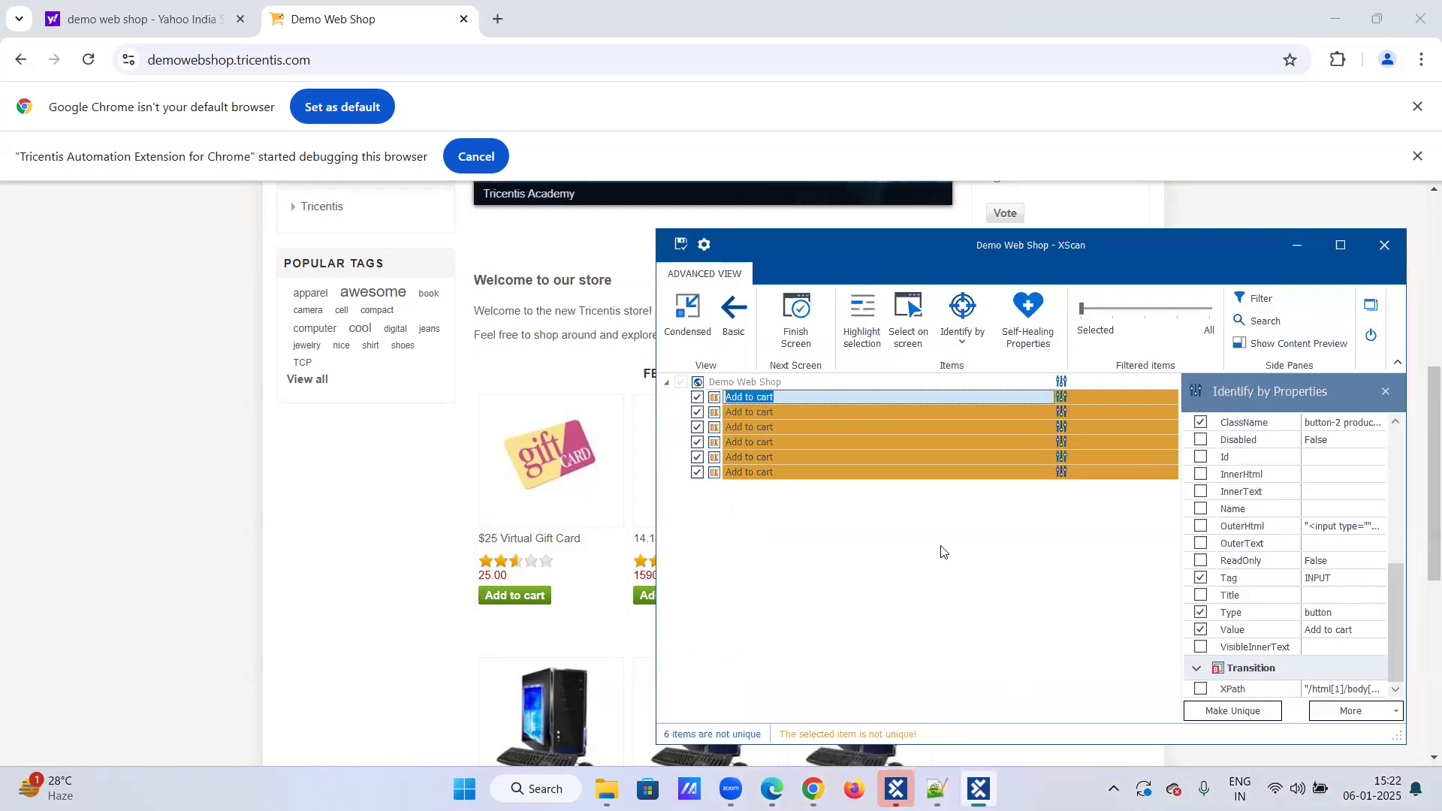
pyautogui.click(955, 348)
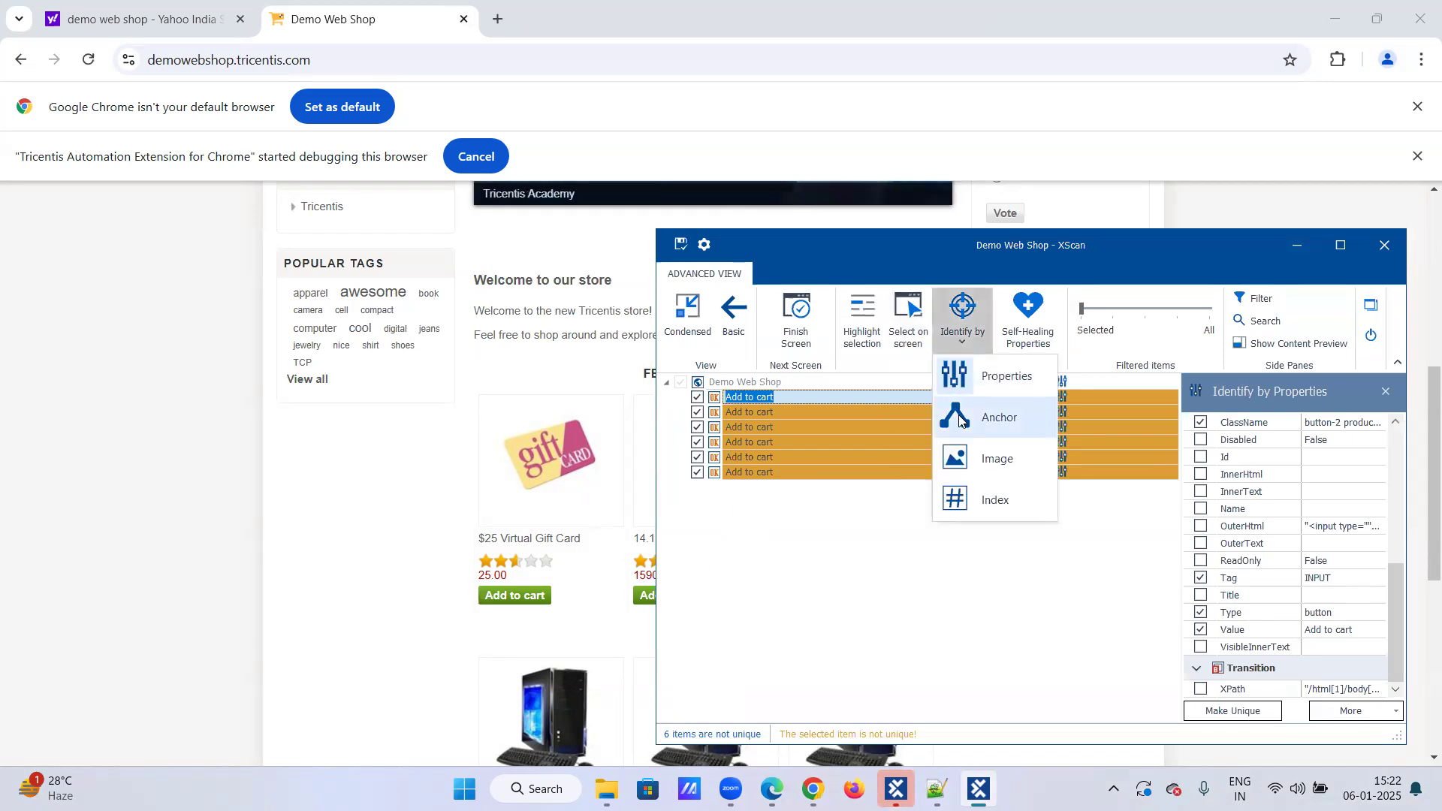
pyautogui.click(959, 418)
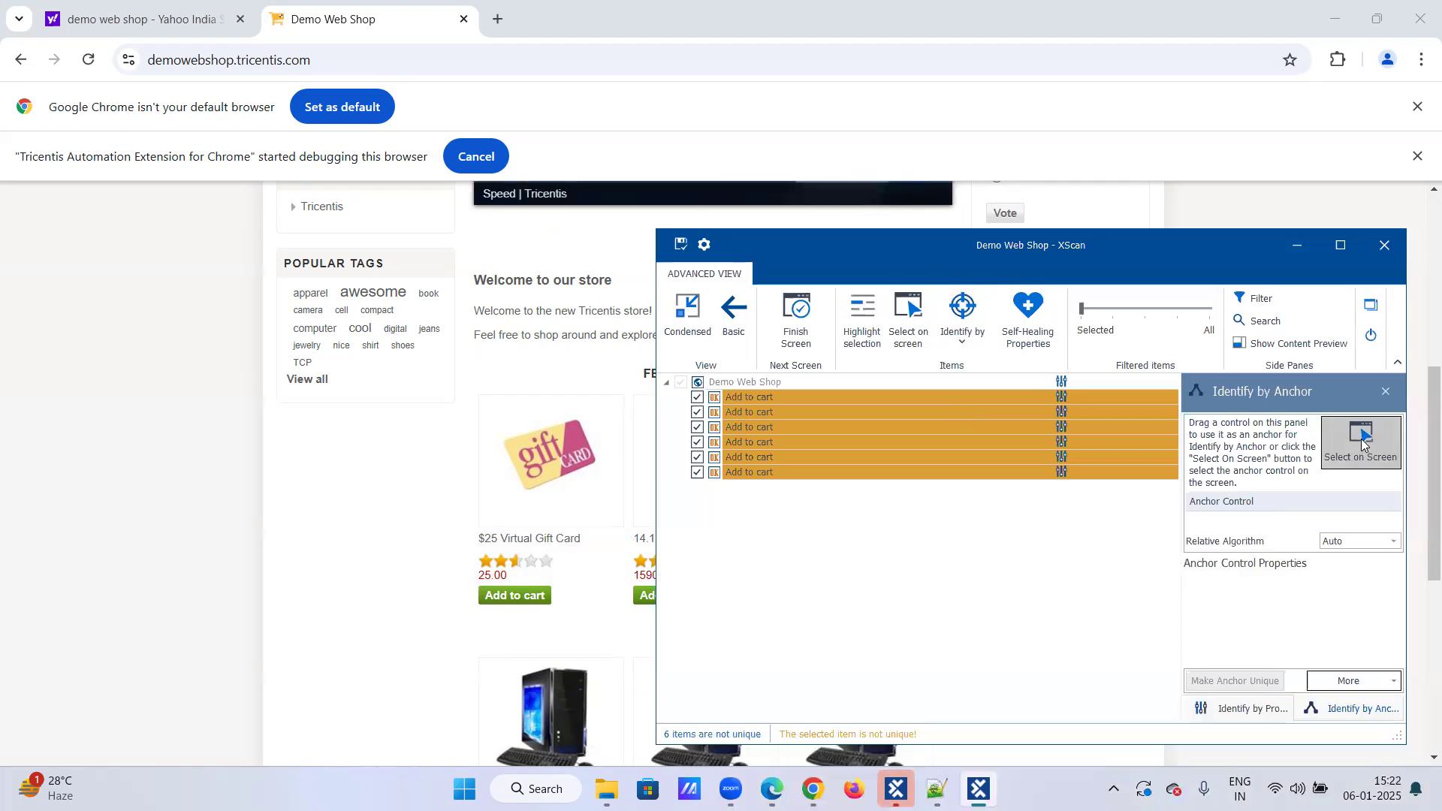
pyautogui.click(1362, 443)
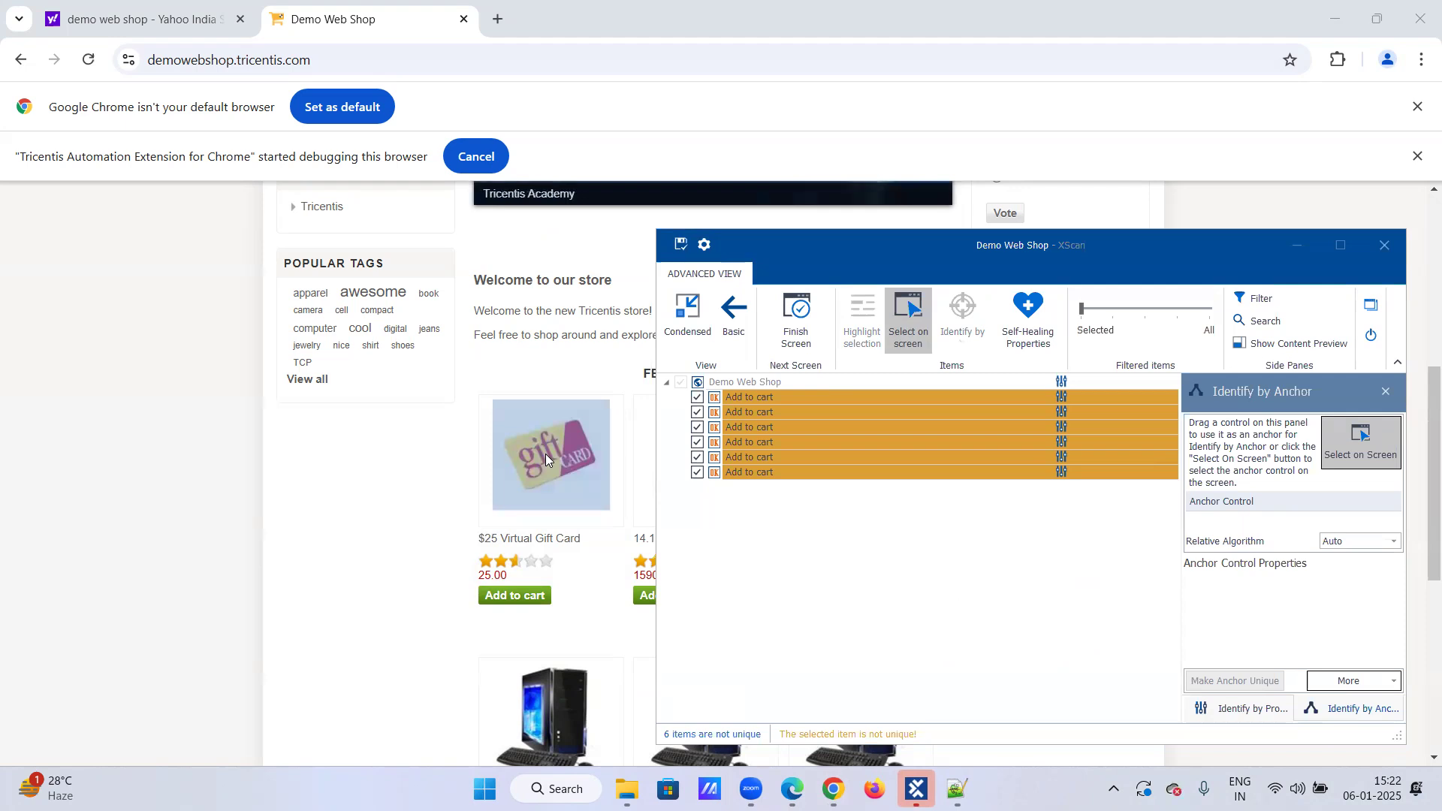
pyautogui.click(1372, 436)
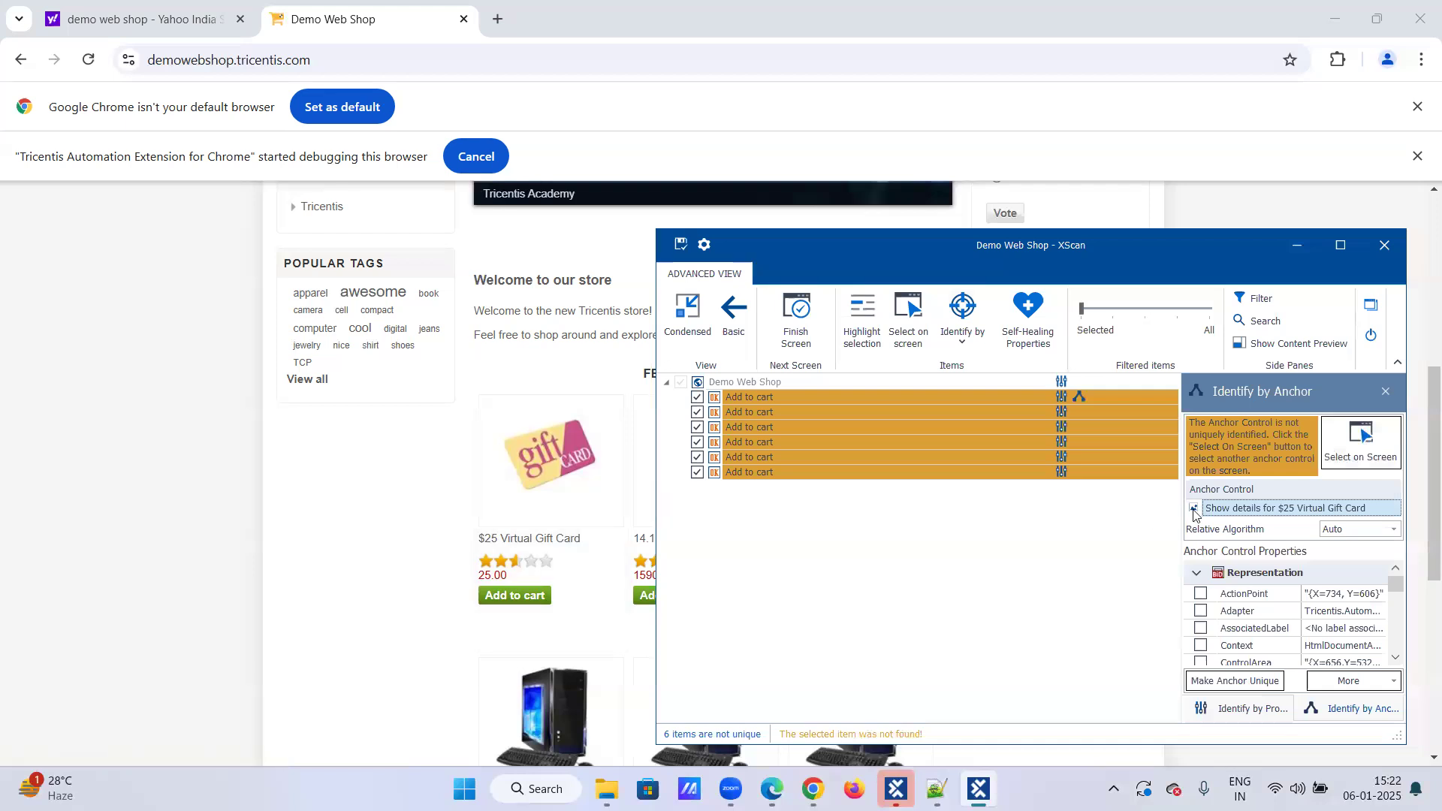
pyautogui.rightClick(1219, 514)
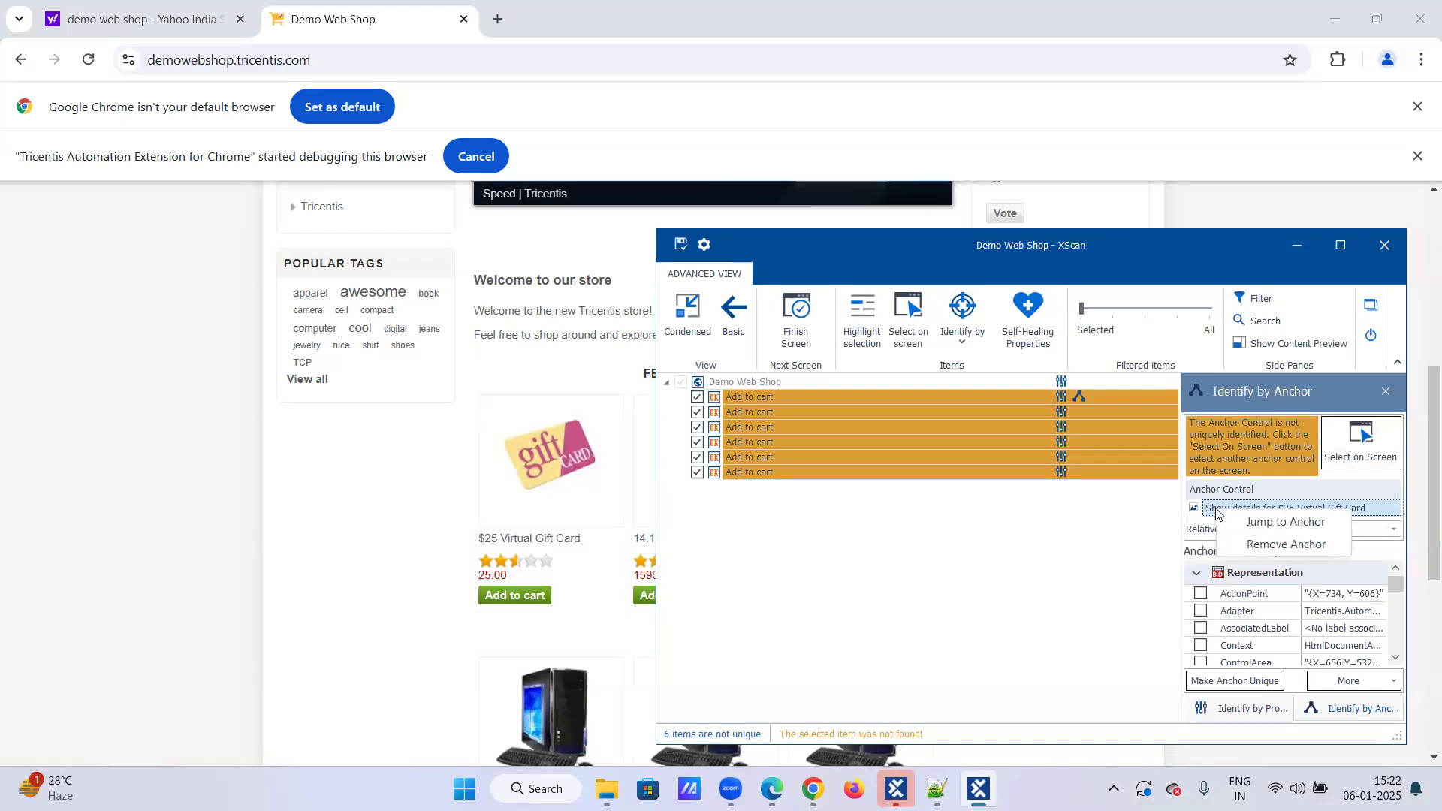
pyautogui.click(1225, 547)
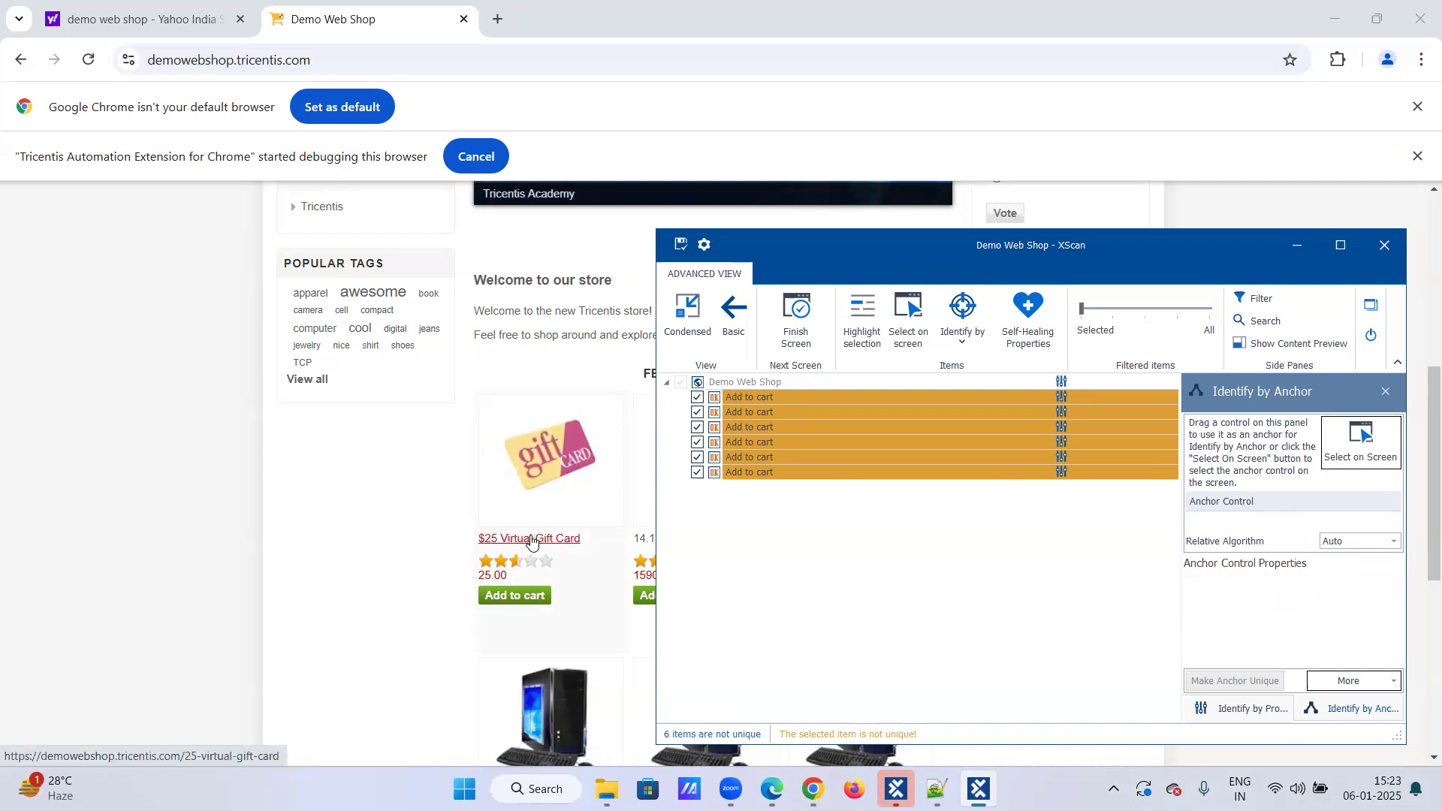
# Step: Anchor the first Add to cart button to the $25 Virtual Gift Card title, then remove that anchor again
pyautogui.click(1363, 451)
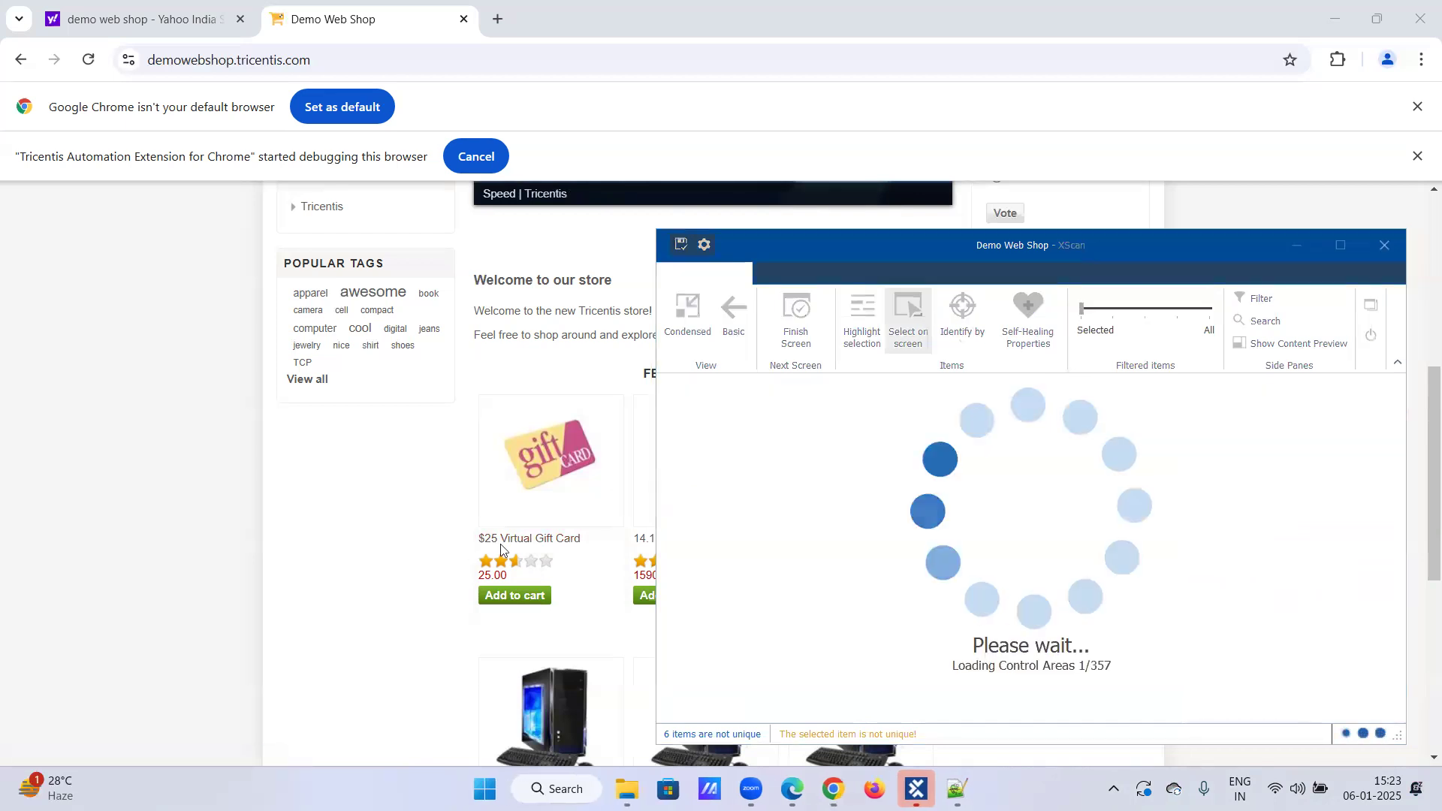
pyautogui.click(503, 543)
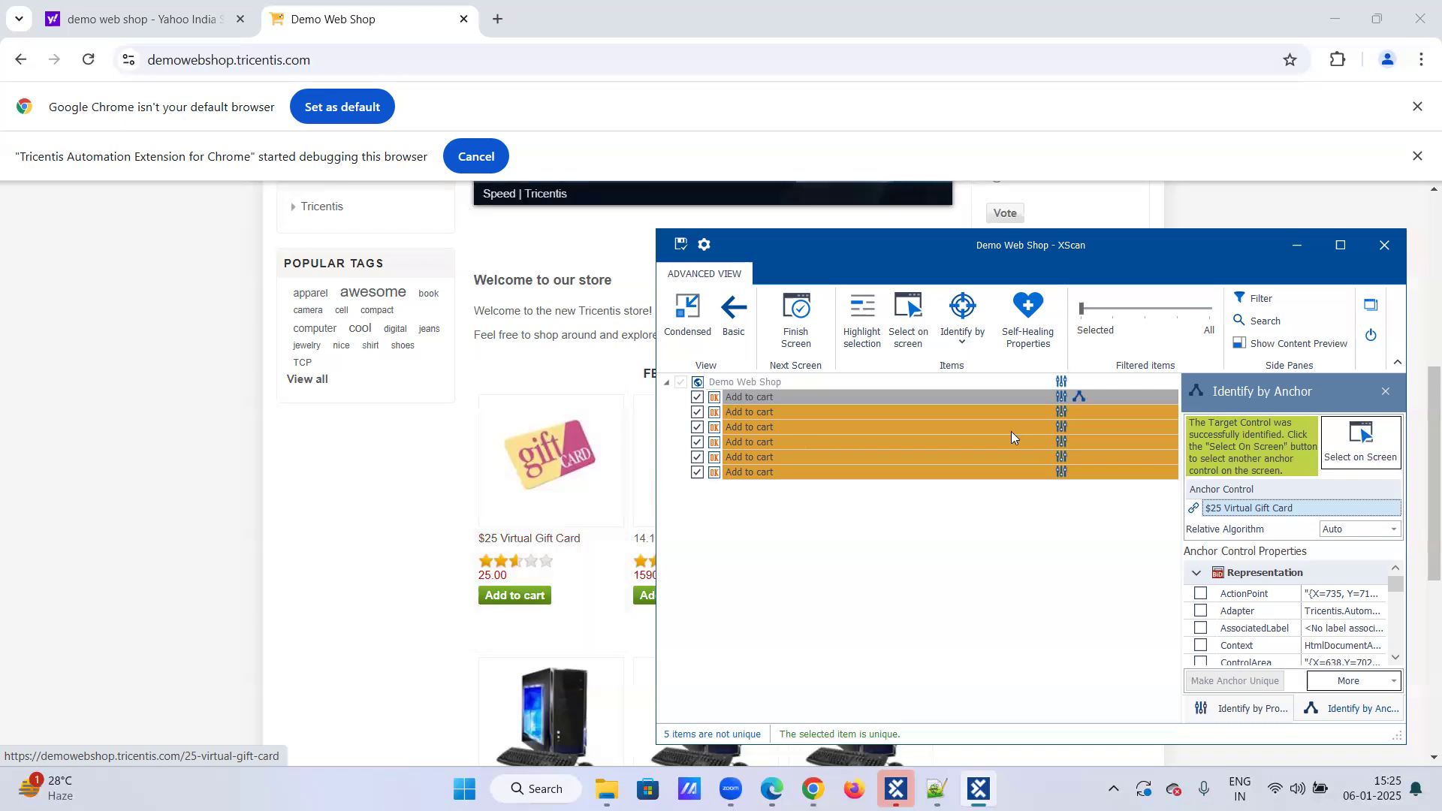
pyautogui.rightClick(1236, 514)
pyautogui.click(1292, 545)
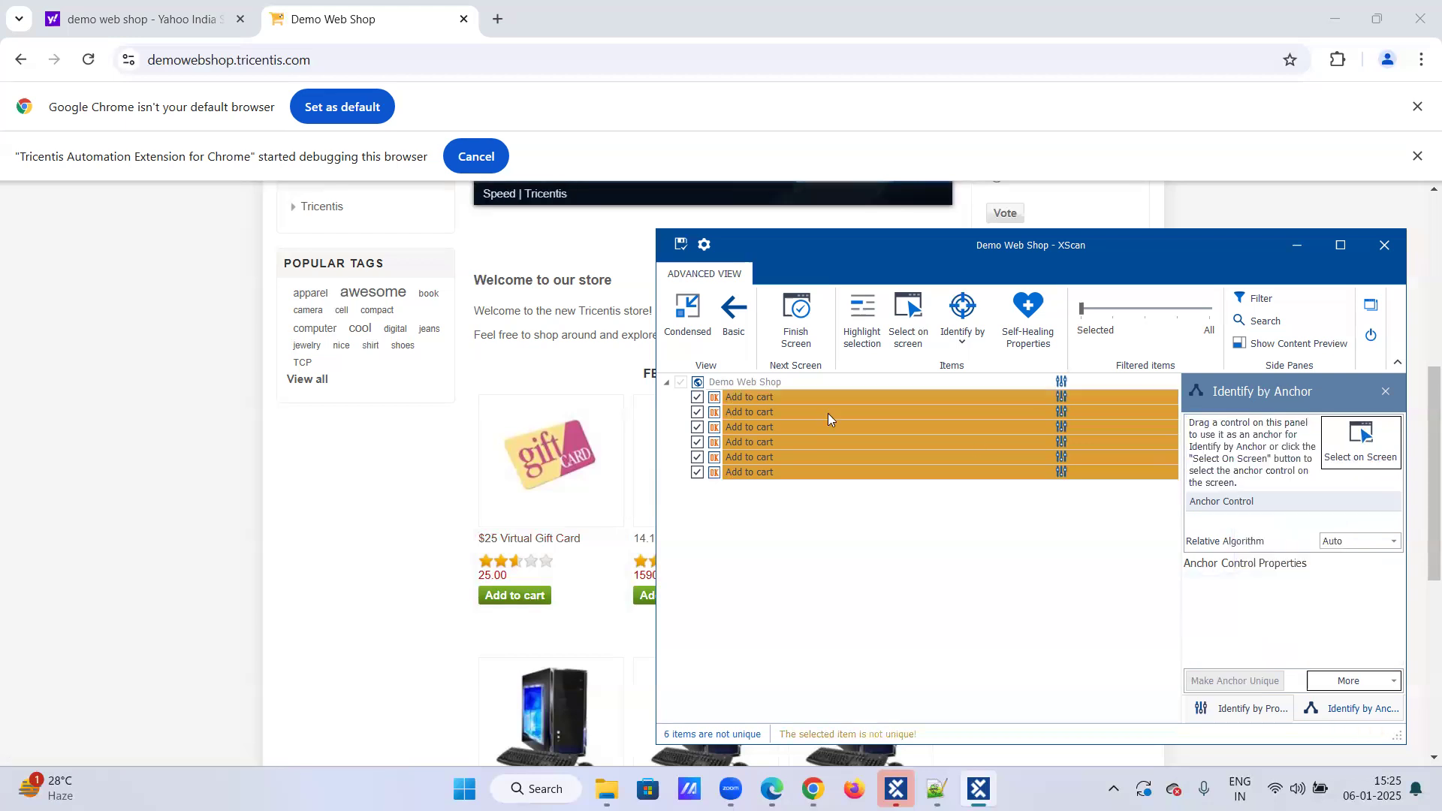
# Step: Select the first Add to cart item and switch its identification method to Identify by Index
pyautogui.click(810, 396)
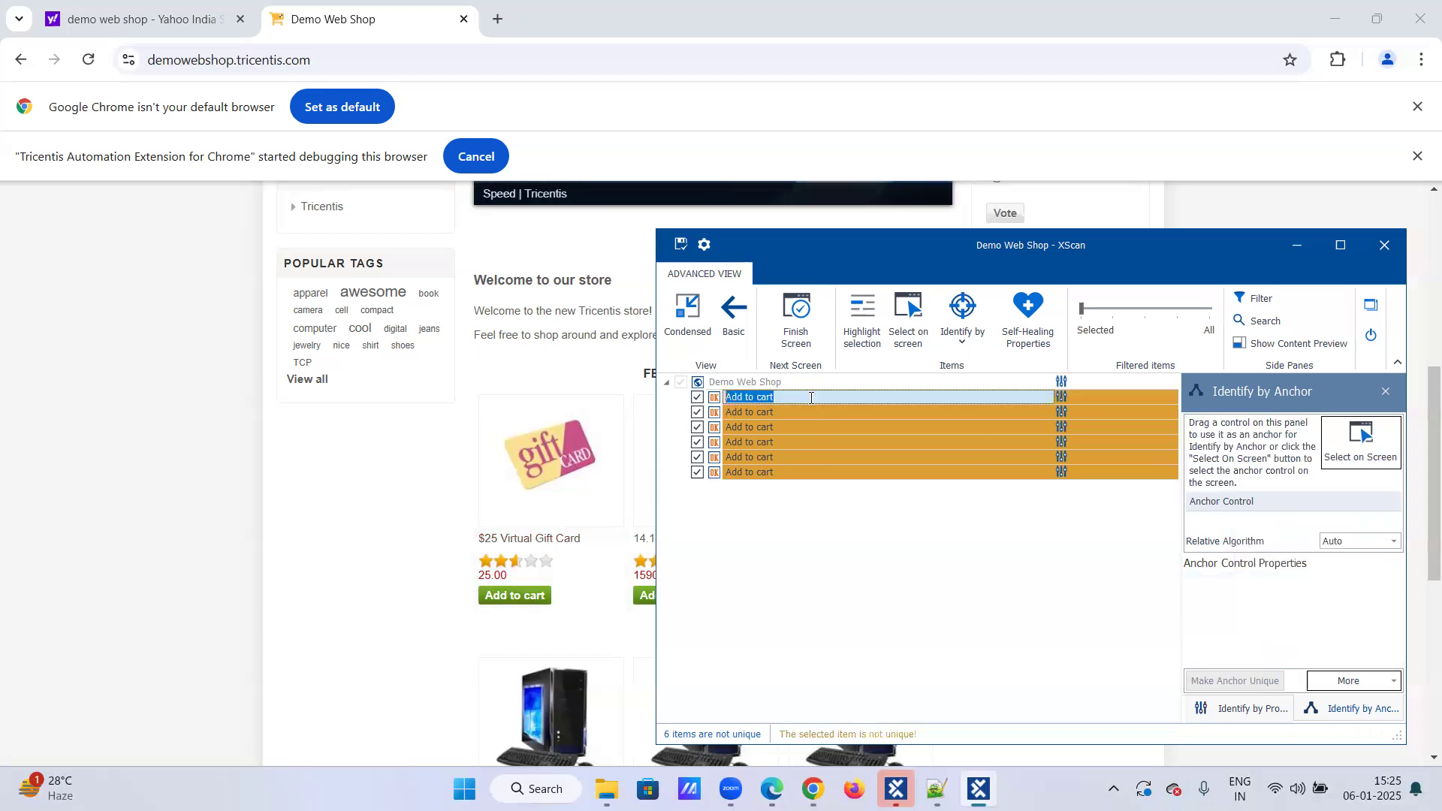
pyautogui.click(962, 338)
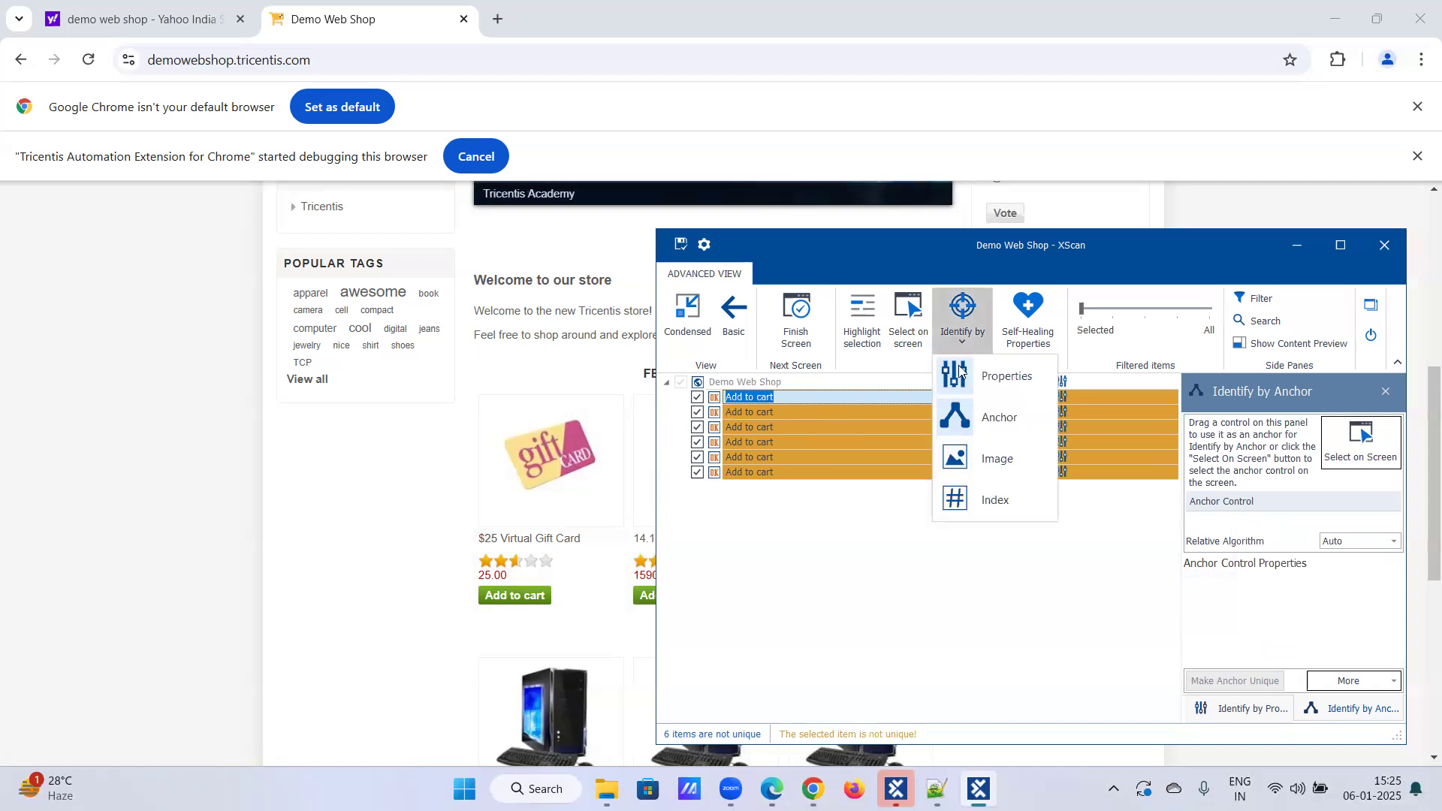
pyautogui.click(979, 498)
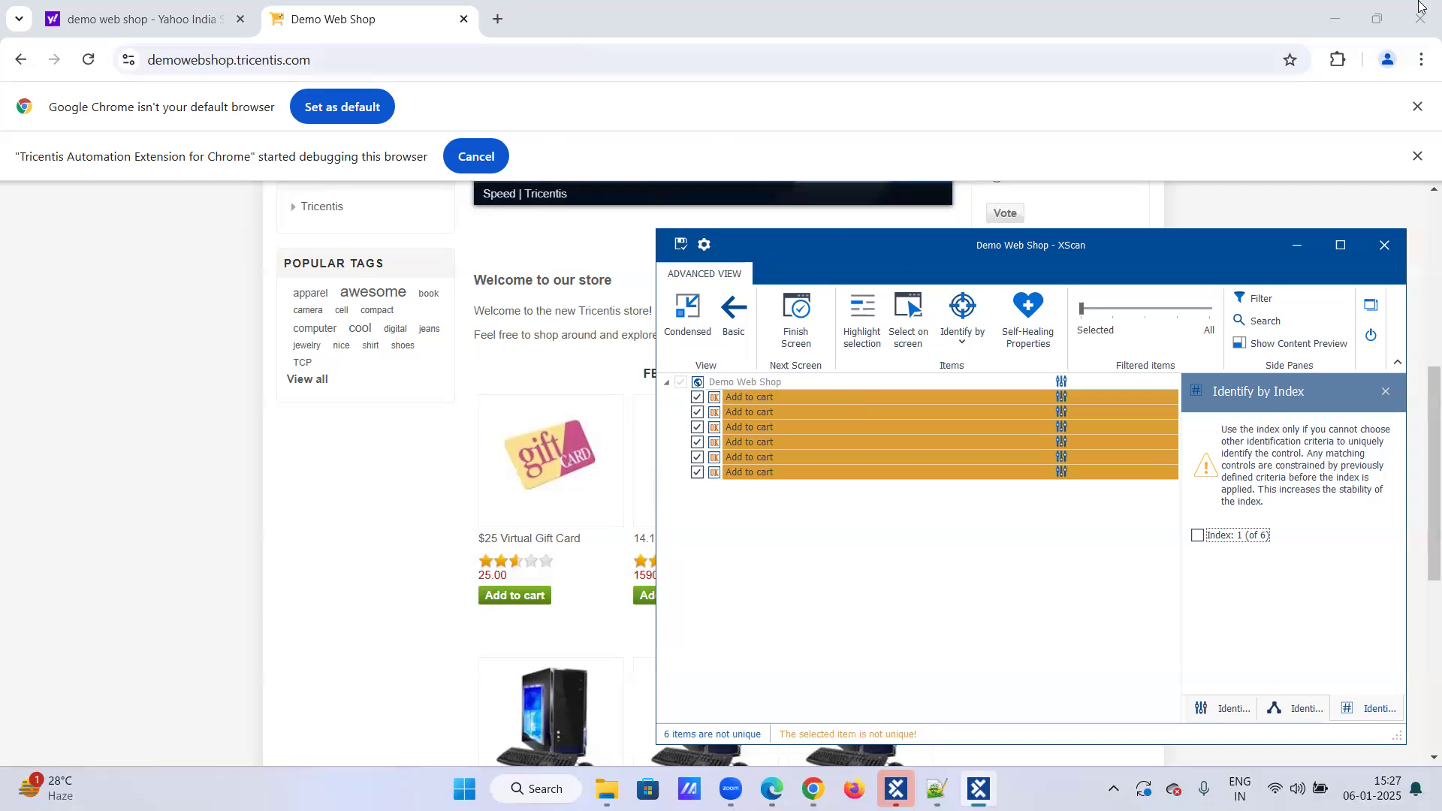
pyautogui.click(1348, 15)
pyautogui.click(1345, 15)
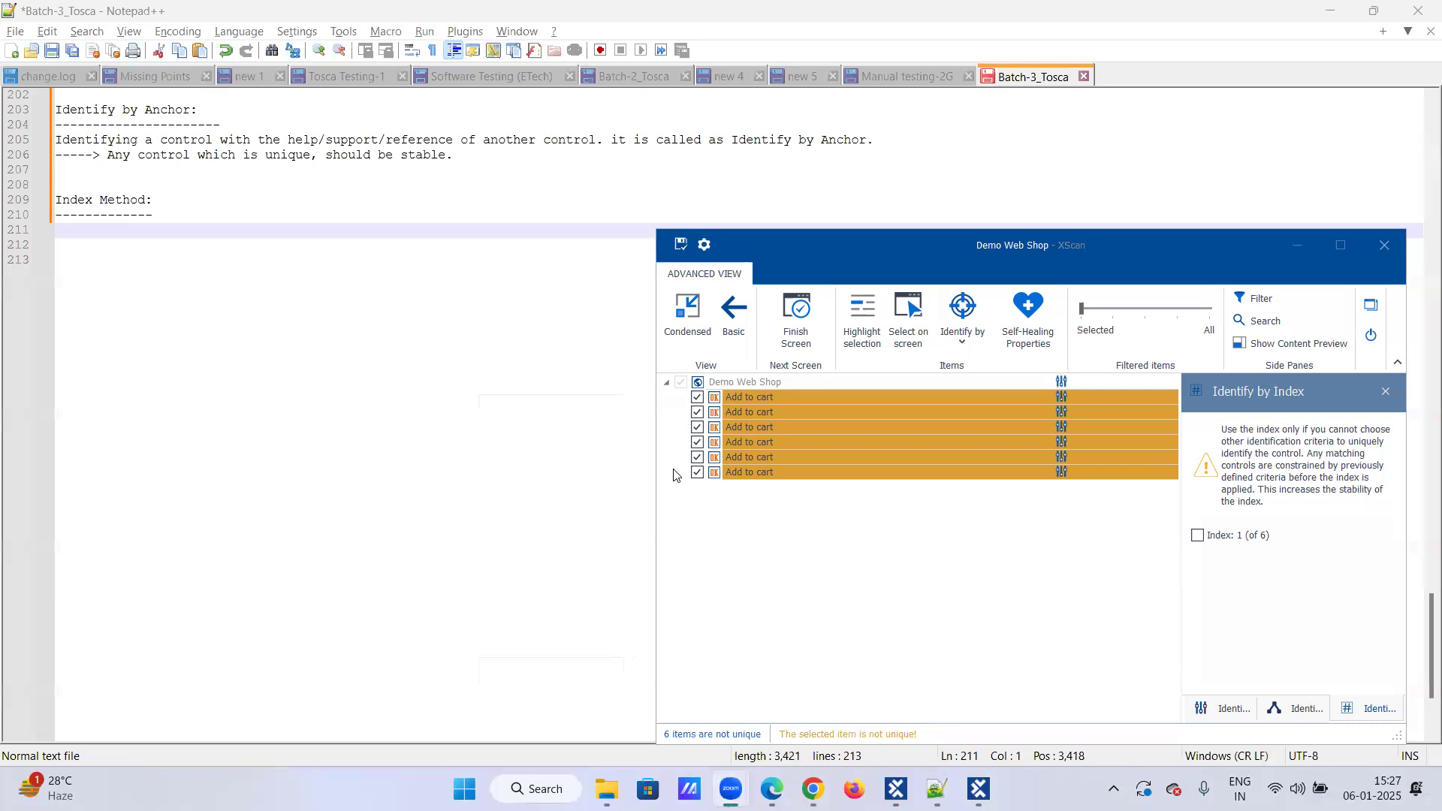
pyautogui.moveTo(937, 789)
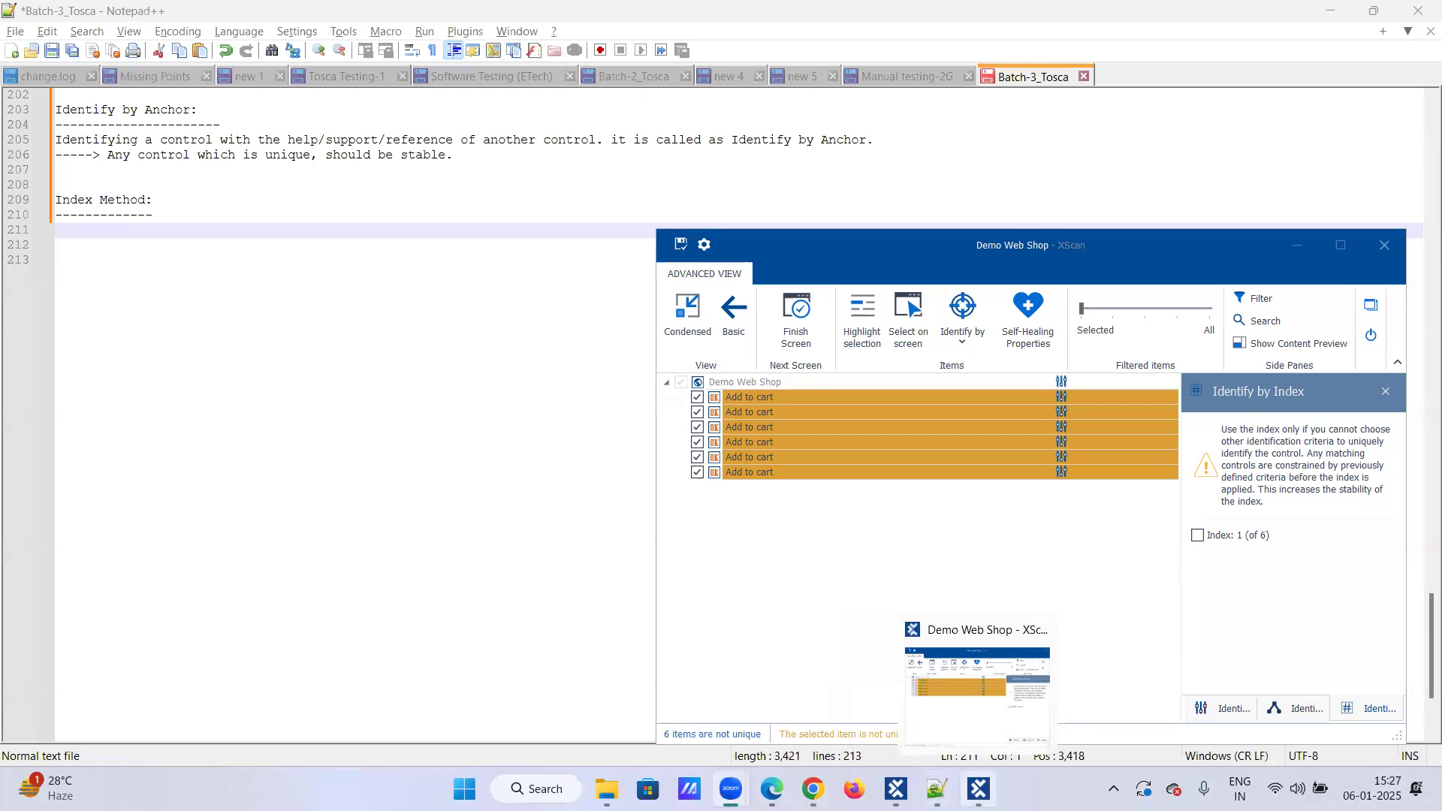
pyautogui.click(813, 789)
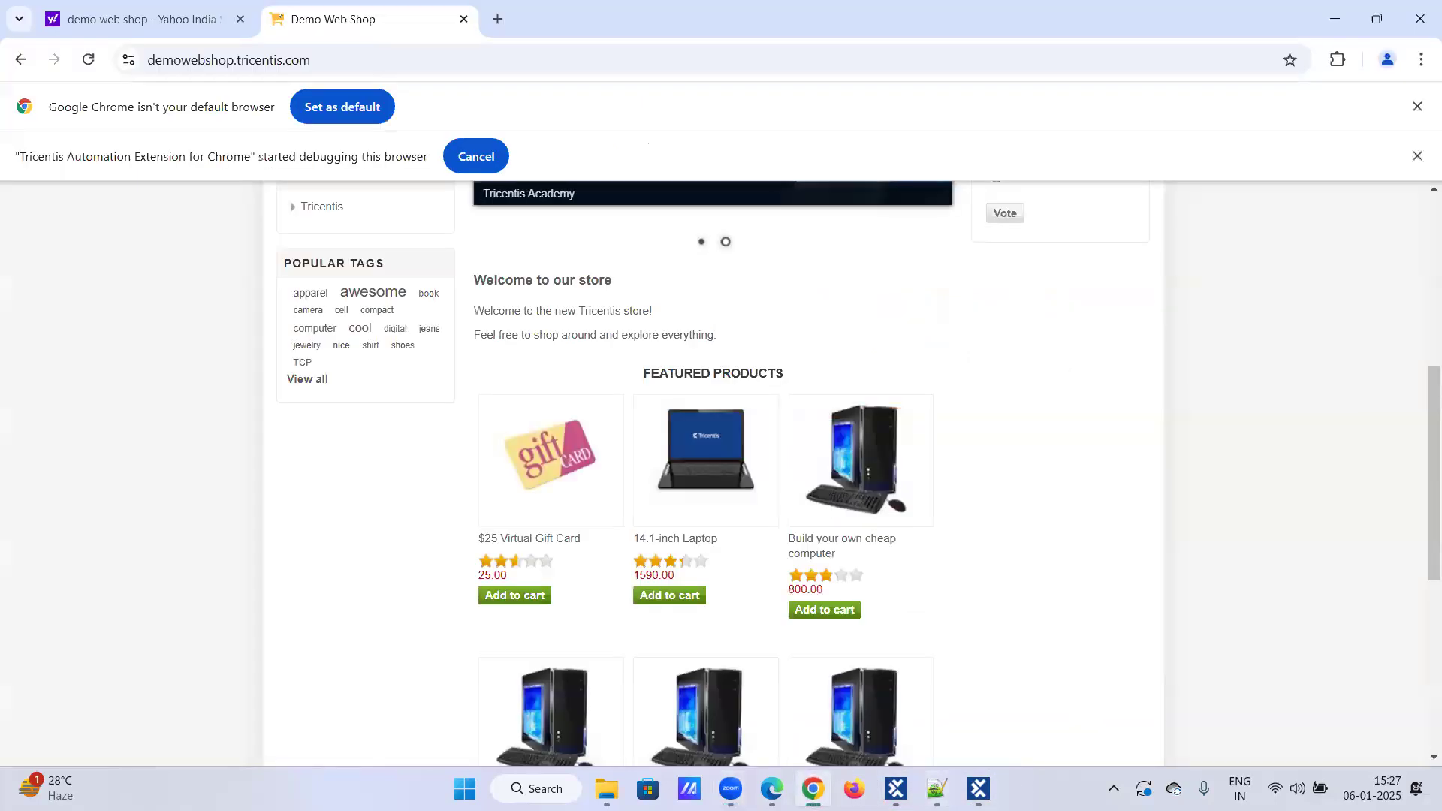
pyautogui.click(979, 789)
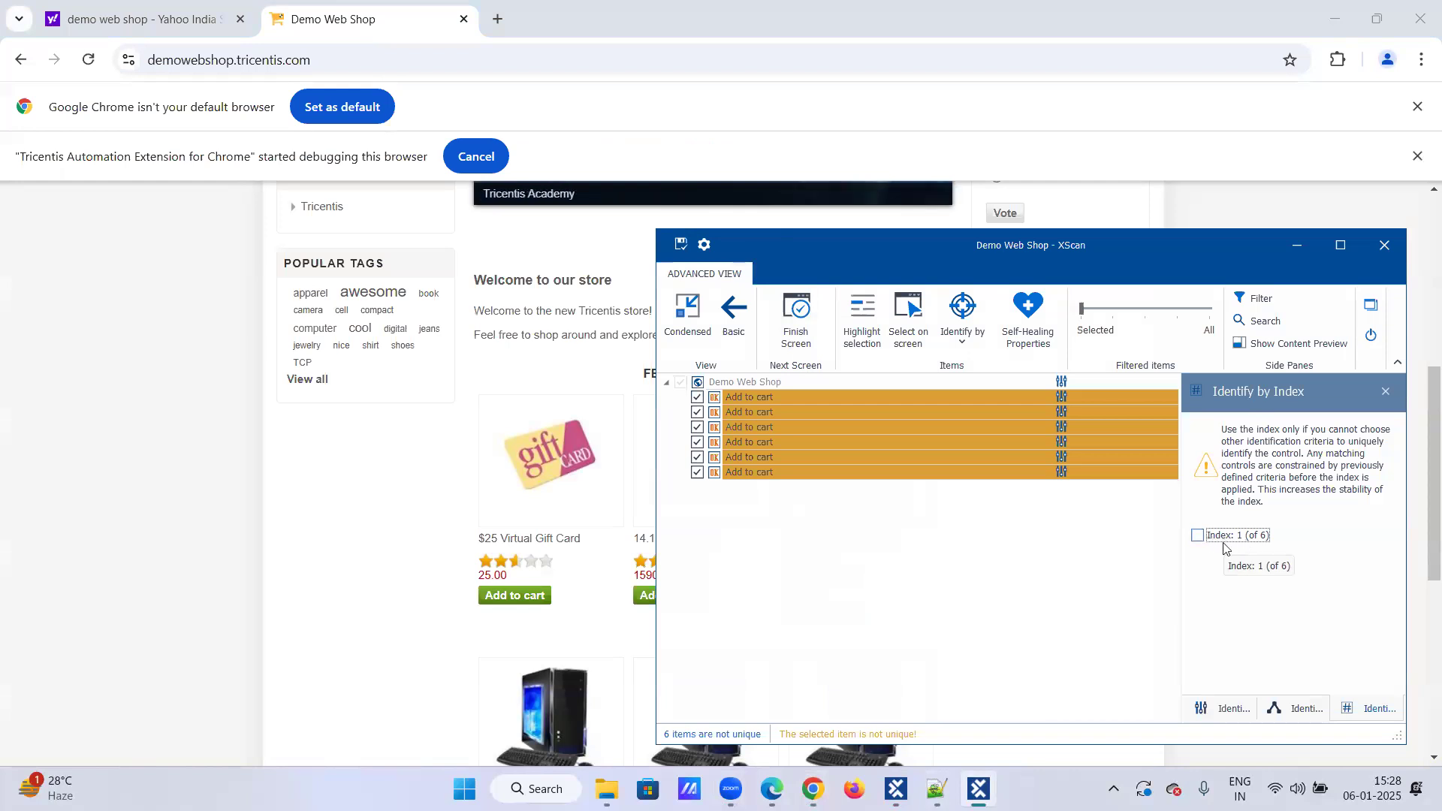
# Step: Enable index identification for the first three Add to cart items, using indexes 1, 2 and 3
pyautogui.click(1198, 536)
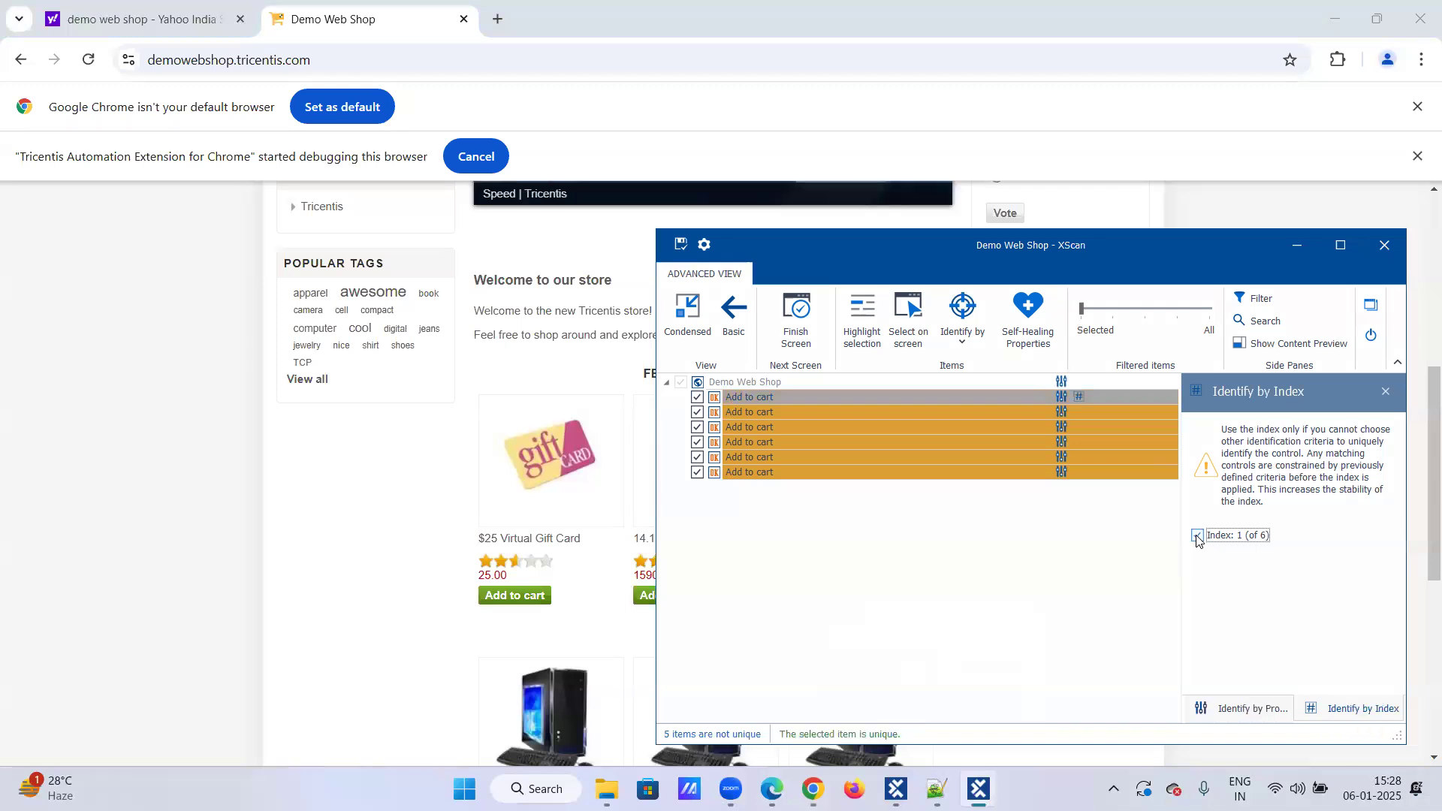
pyautogui.moveTo(1083, 403)
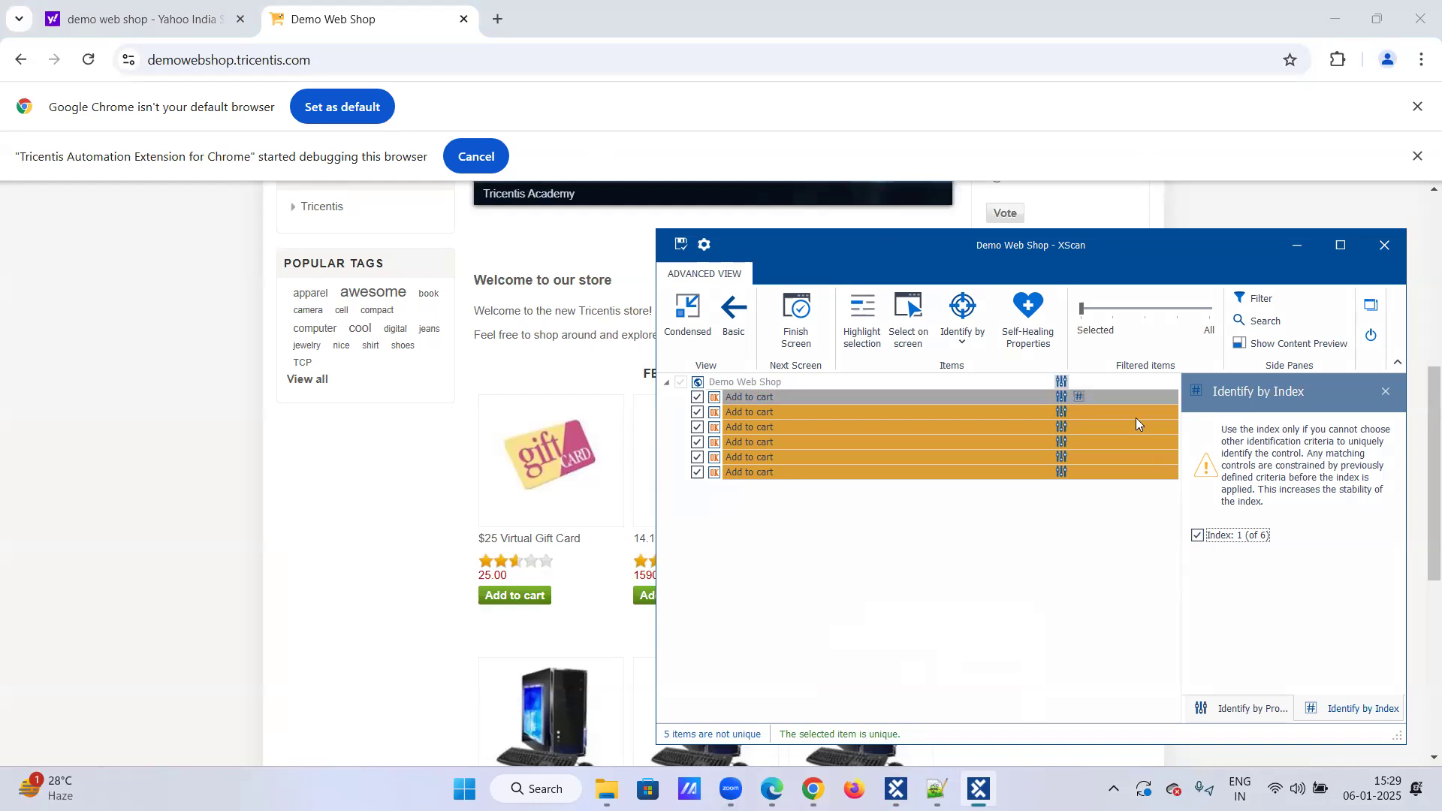
pyautogui.click(736, 418)
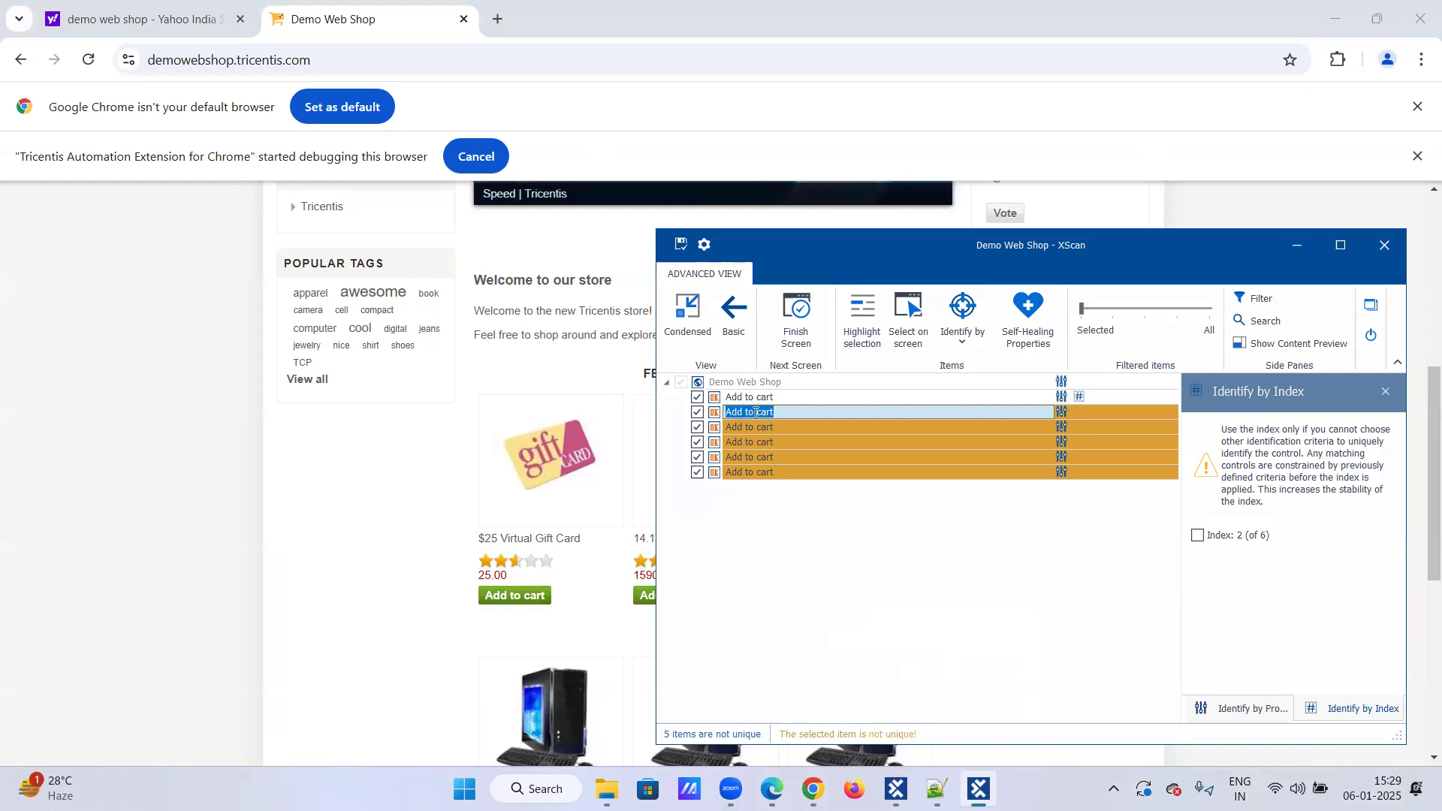
pyautogui.click(1198, 536)
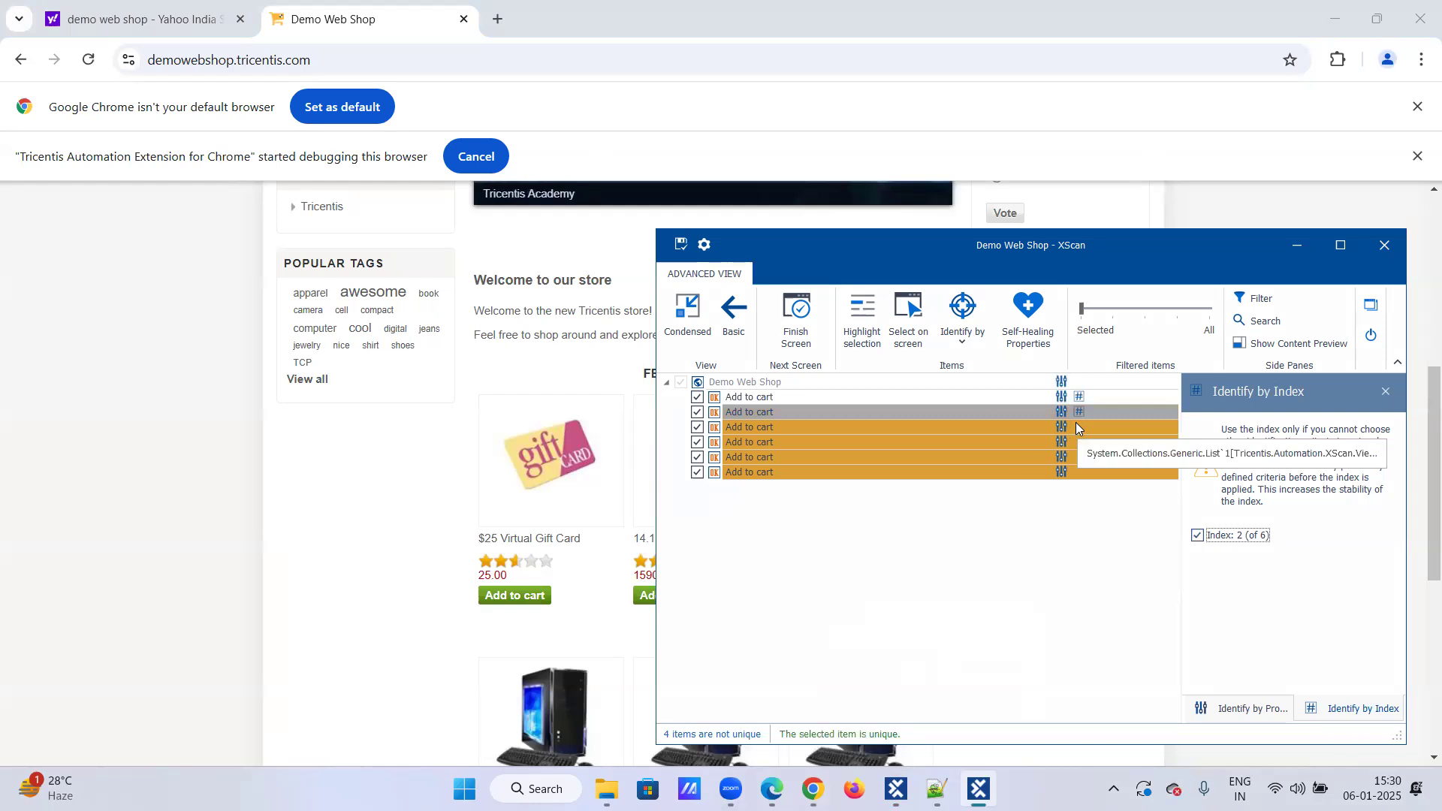
pyautogui.click(854, 418)
pyautogui.click(1198, 535)
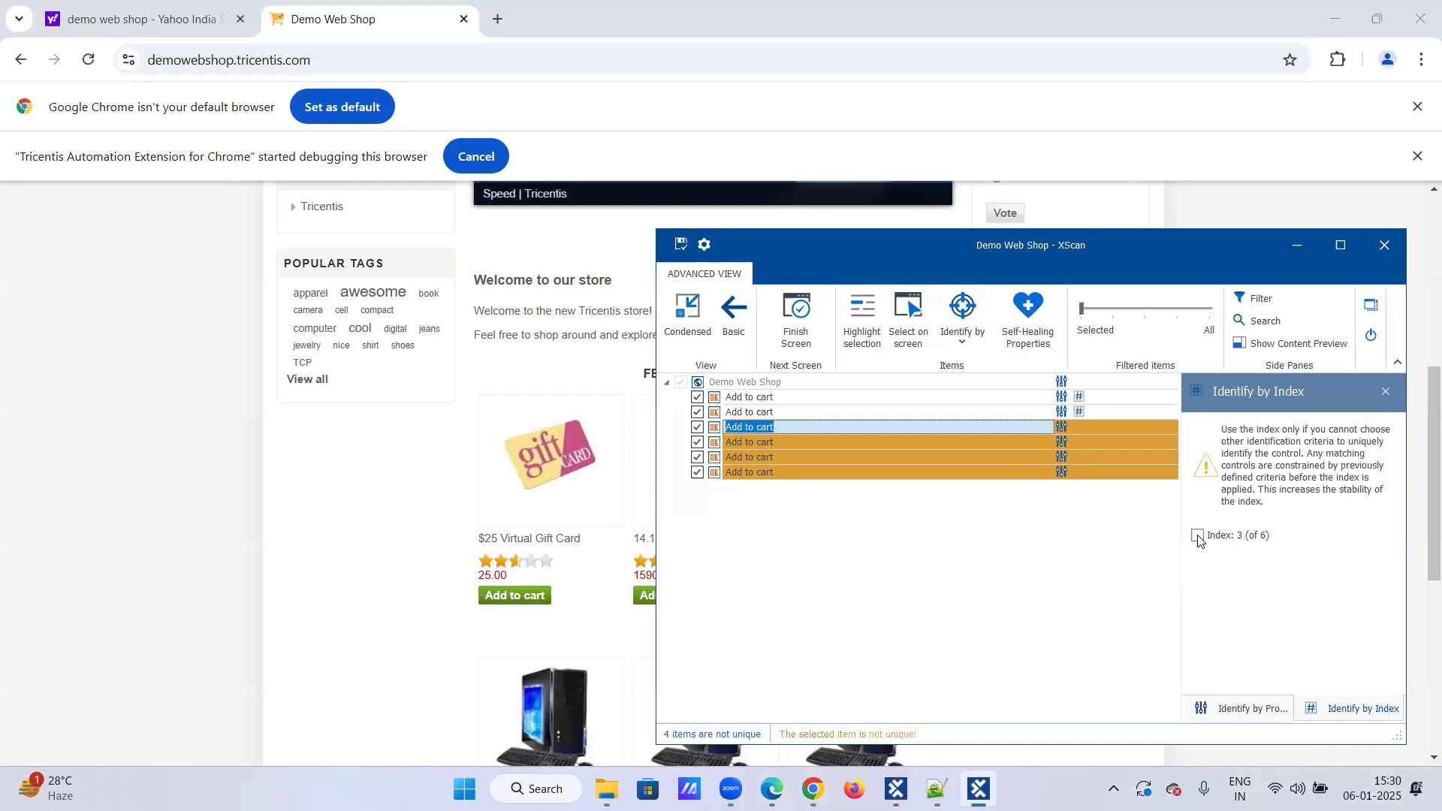
# Step: Enable index identification for the remaining Add to cart items, using indexes 4, 5 and 6
pyautogui.click(888, 442)
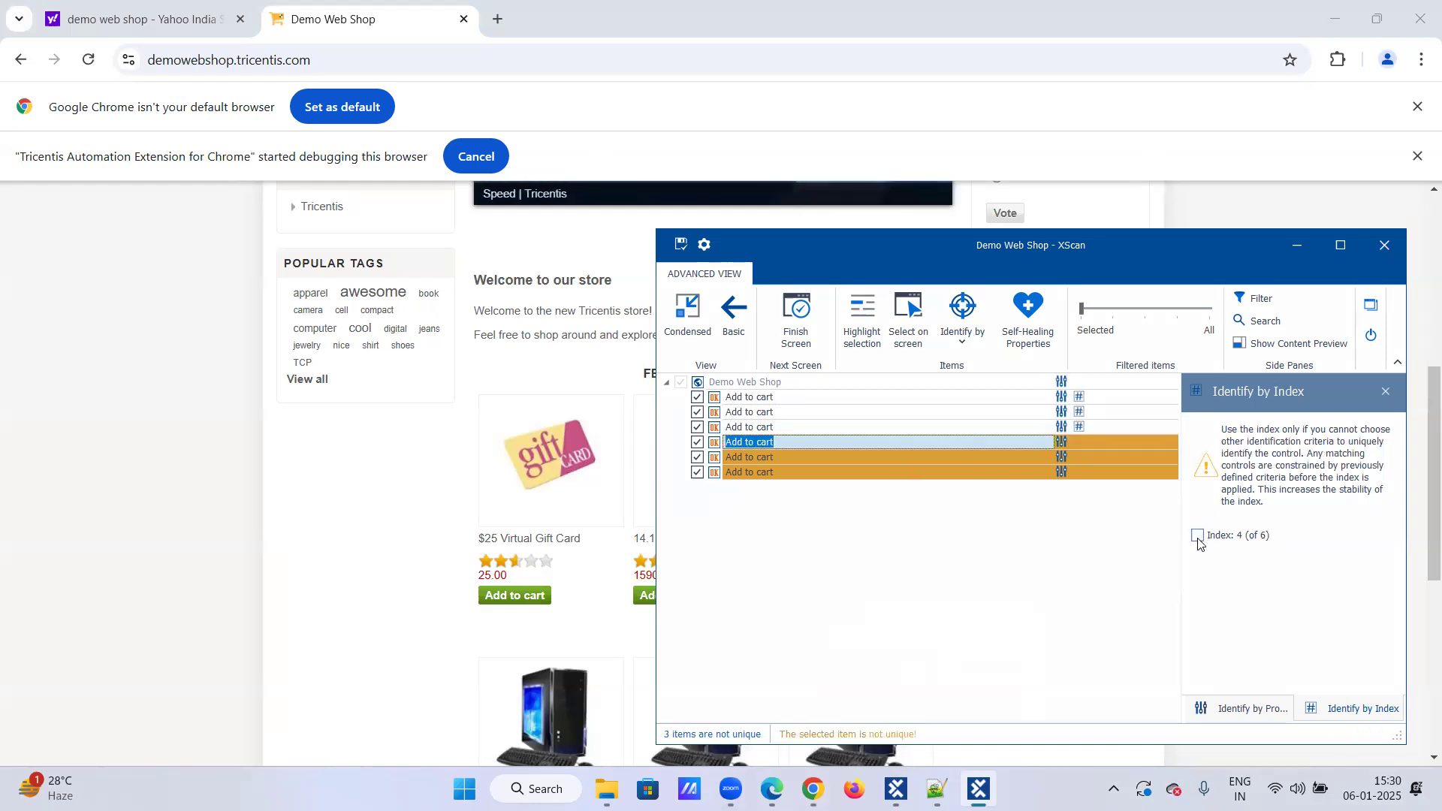
pyautogui.click(1198, 536)
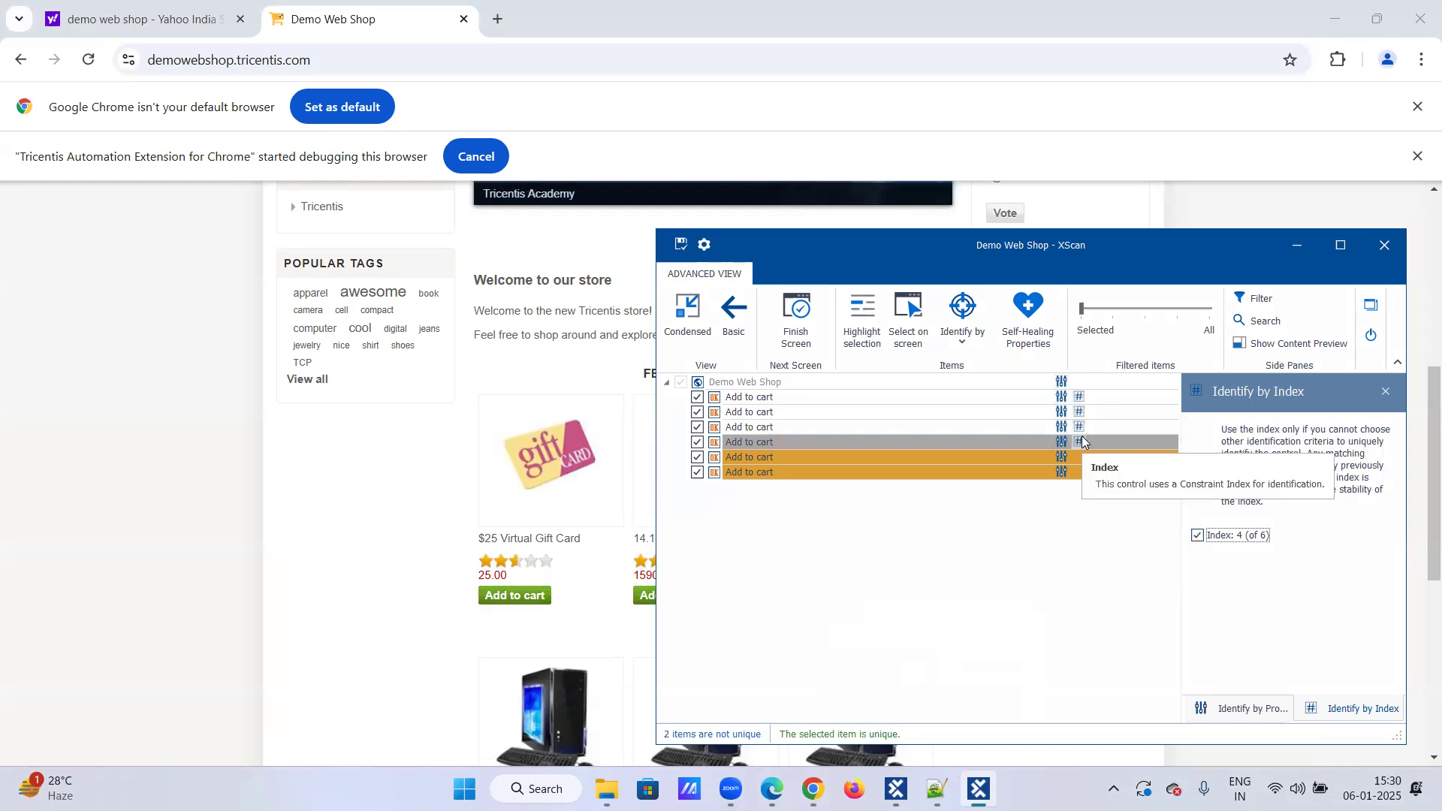
pyautogui.doubleClick(873, 456)
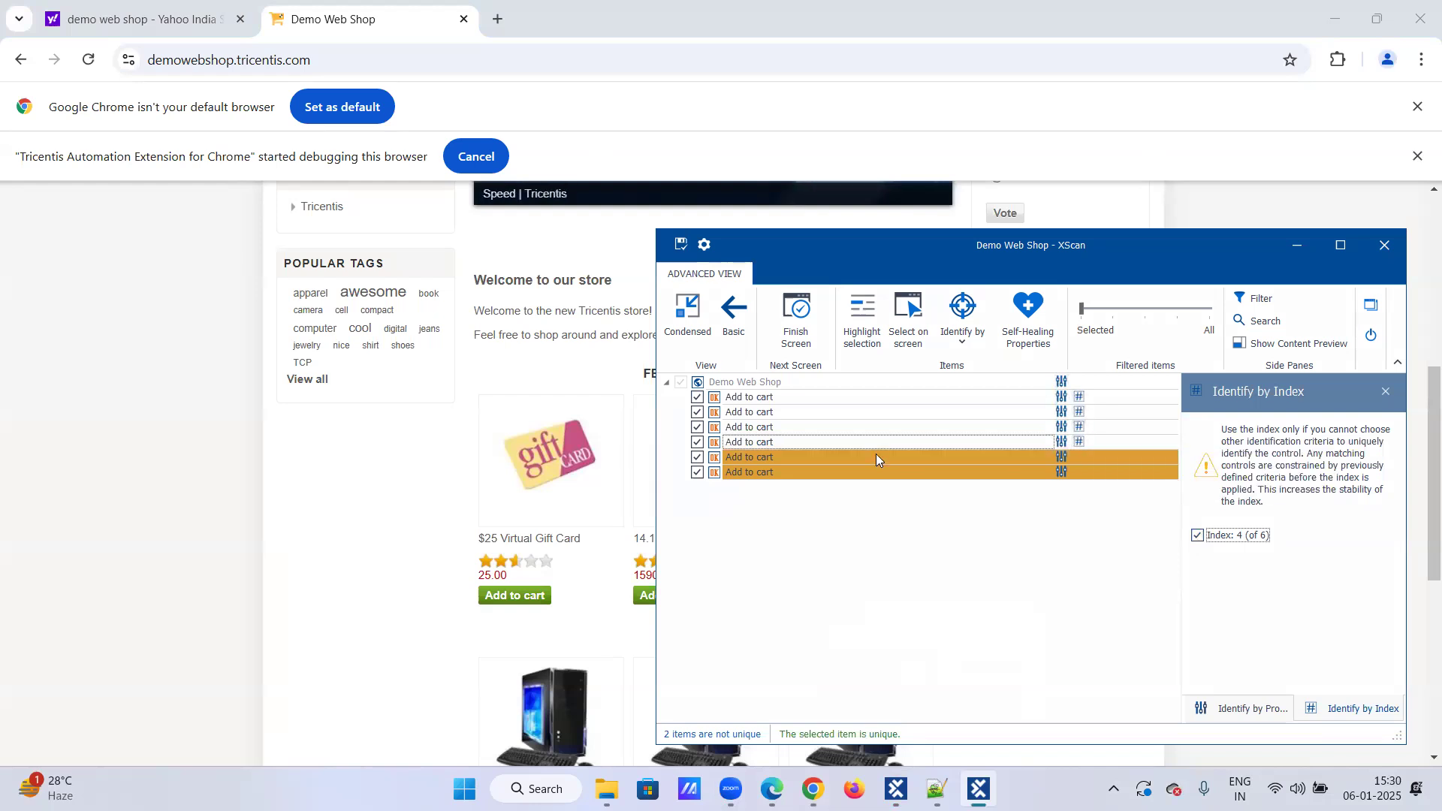
pyautogui.click(1198, 535)
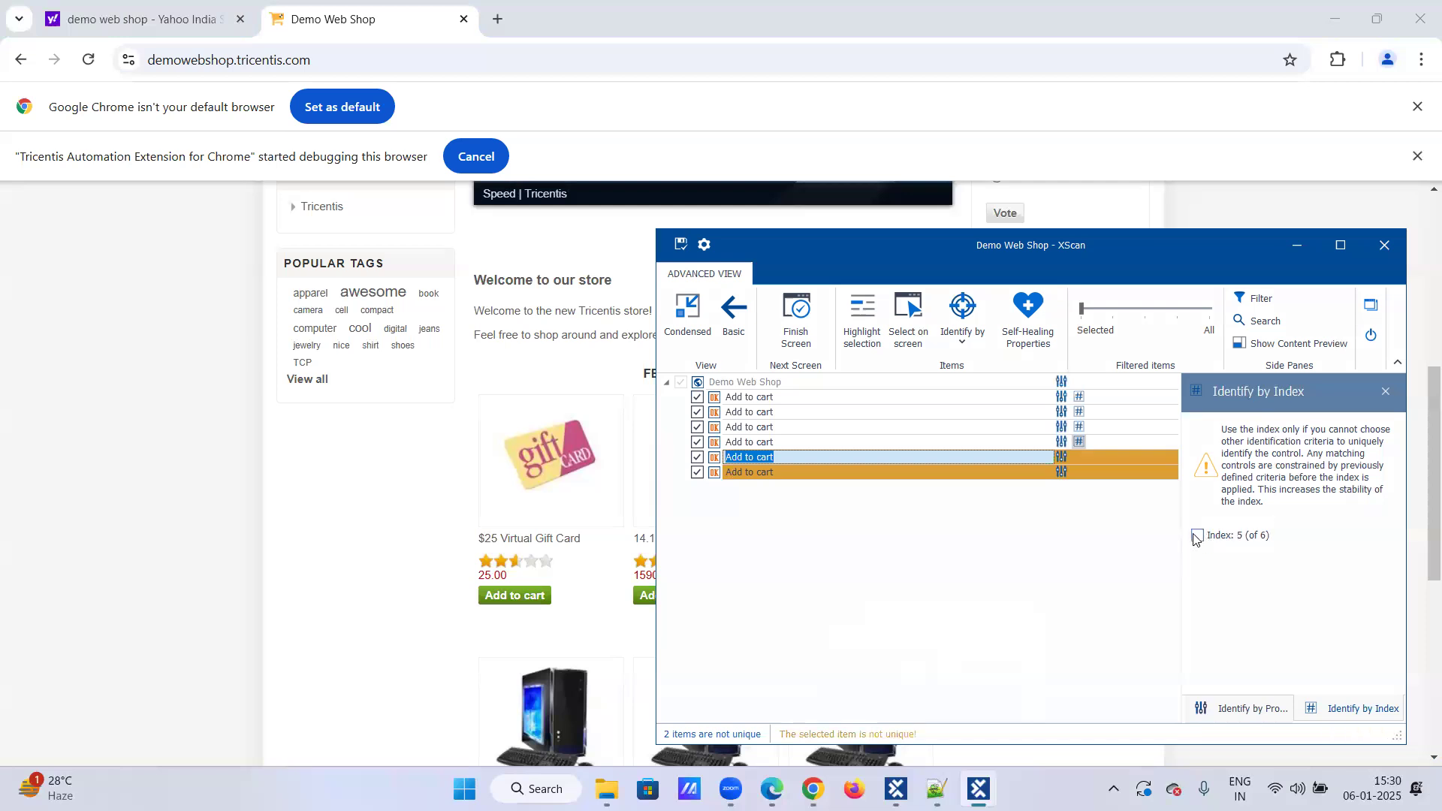
pyautogui.click(1197, 536)
pyautogui.click(903, 472)
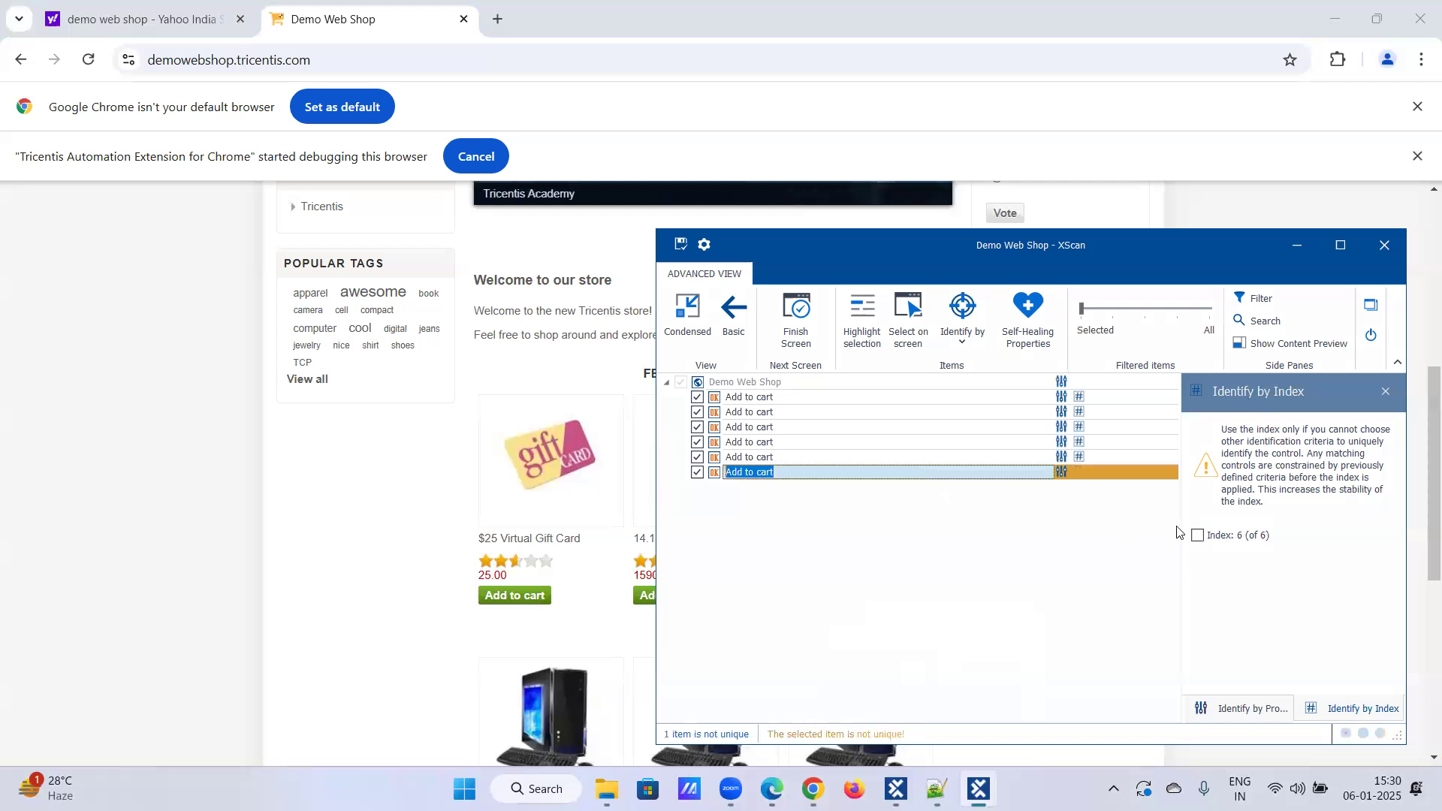
pyautogui.click(1197, 535)
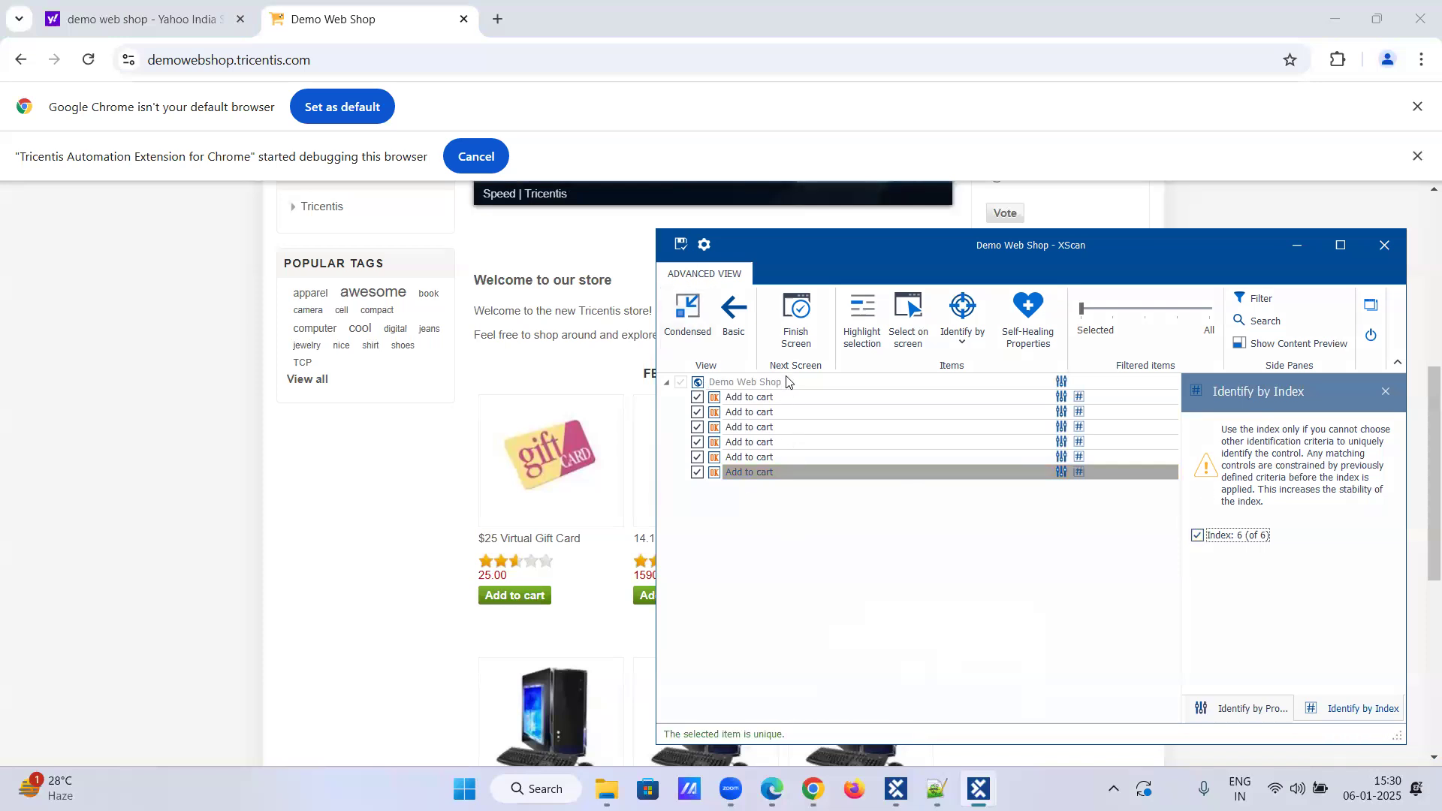
# Step: Save the scanned Demo Web Shop module and close XScan
pyautogui.click(678, 244)
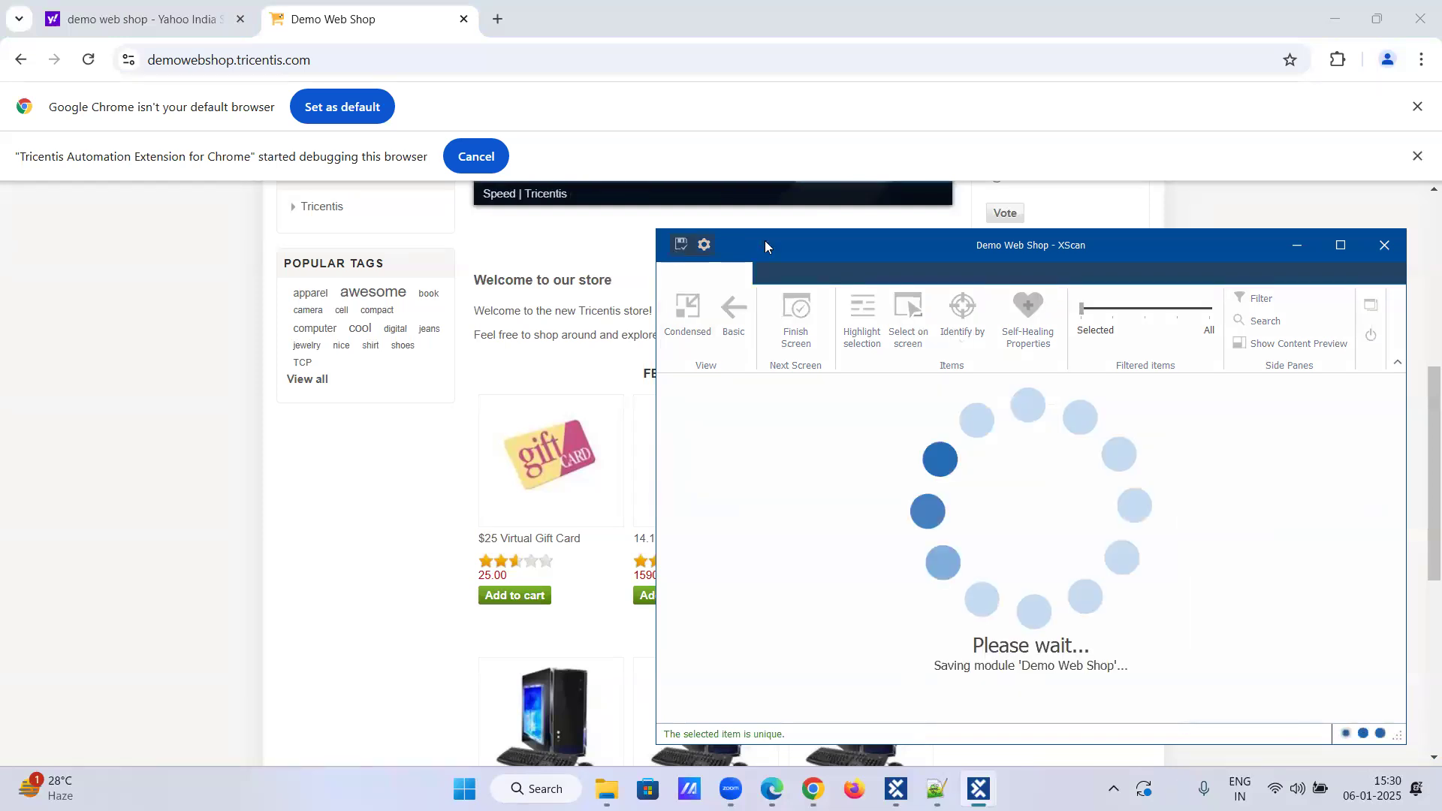
pyautogui.click(1371, 336)
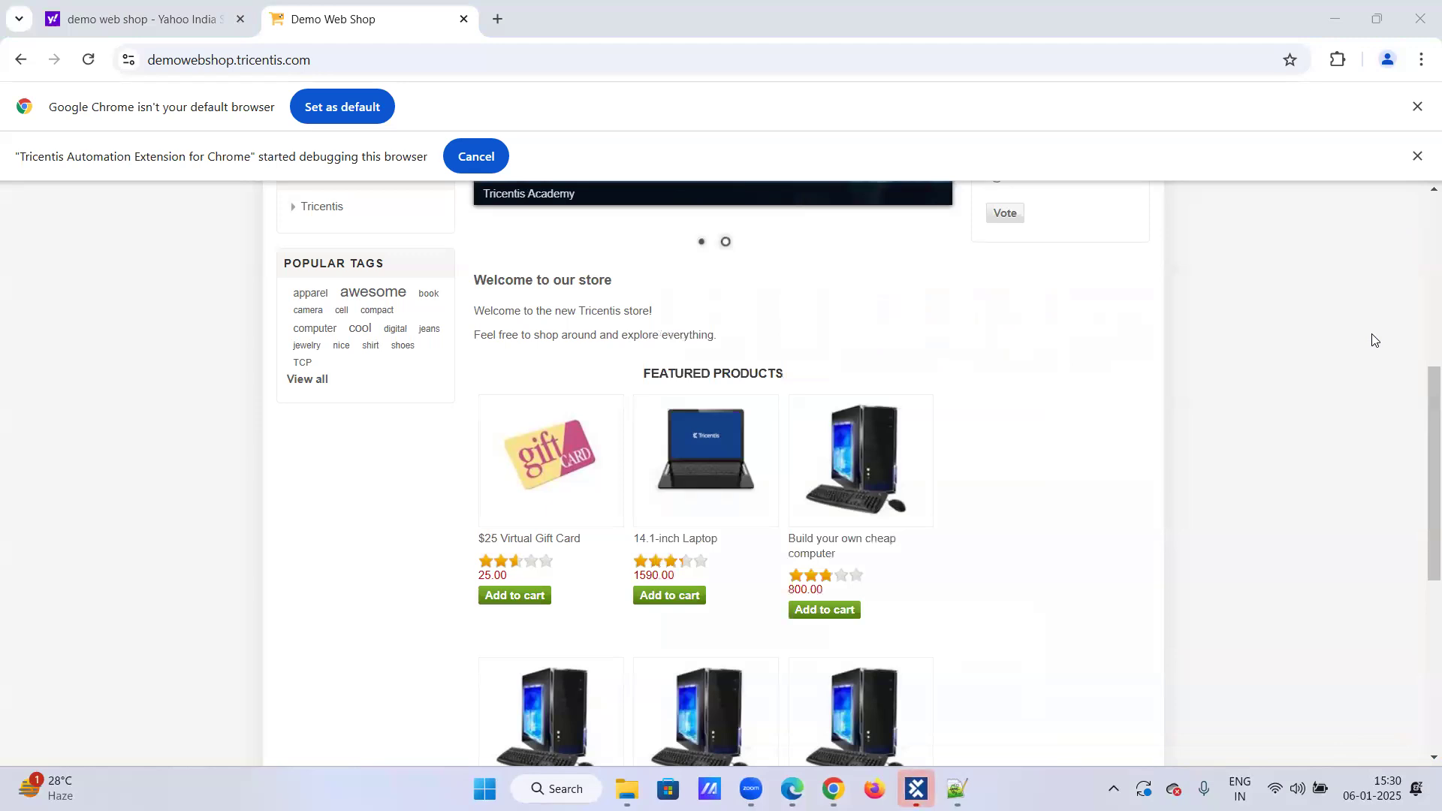
# Step: Expand the newly saved Demo Web Shop module in Tosca Commander to show its Add to cart items
pyautogui.click(917, 789)
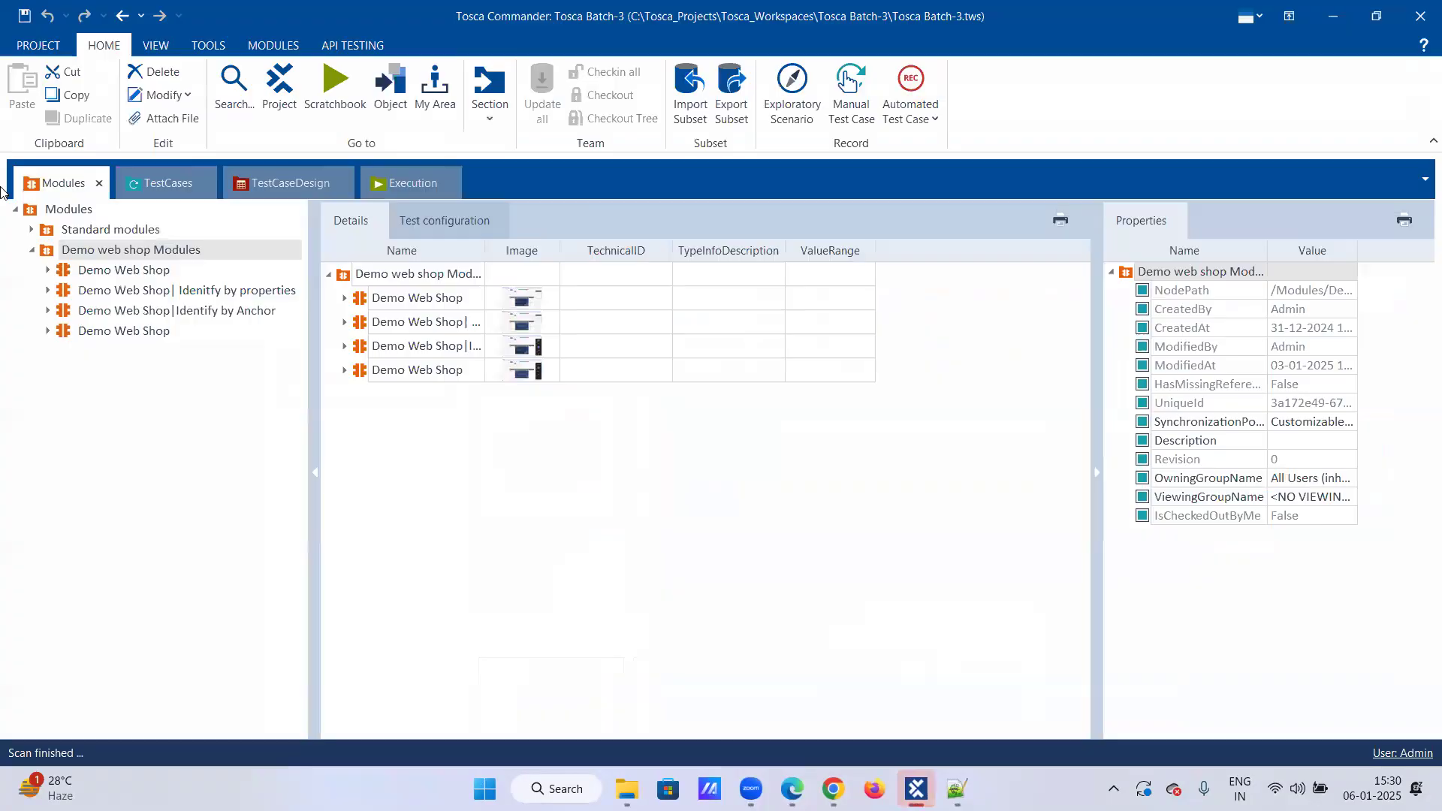
pyautogui.click(109, 337)
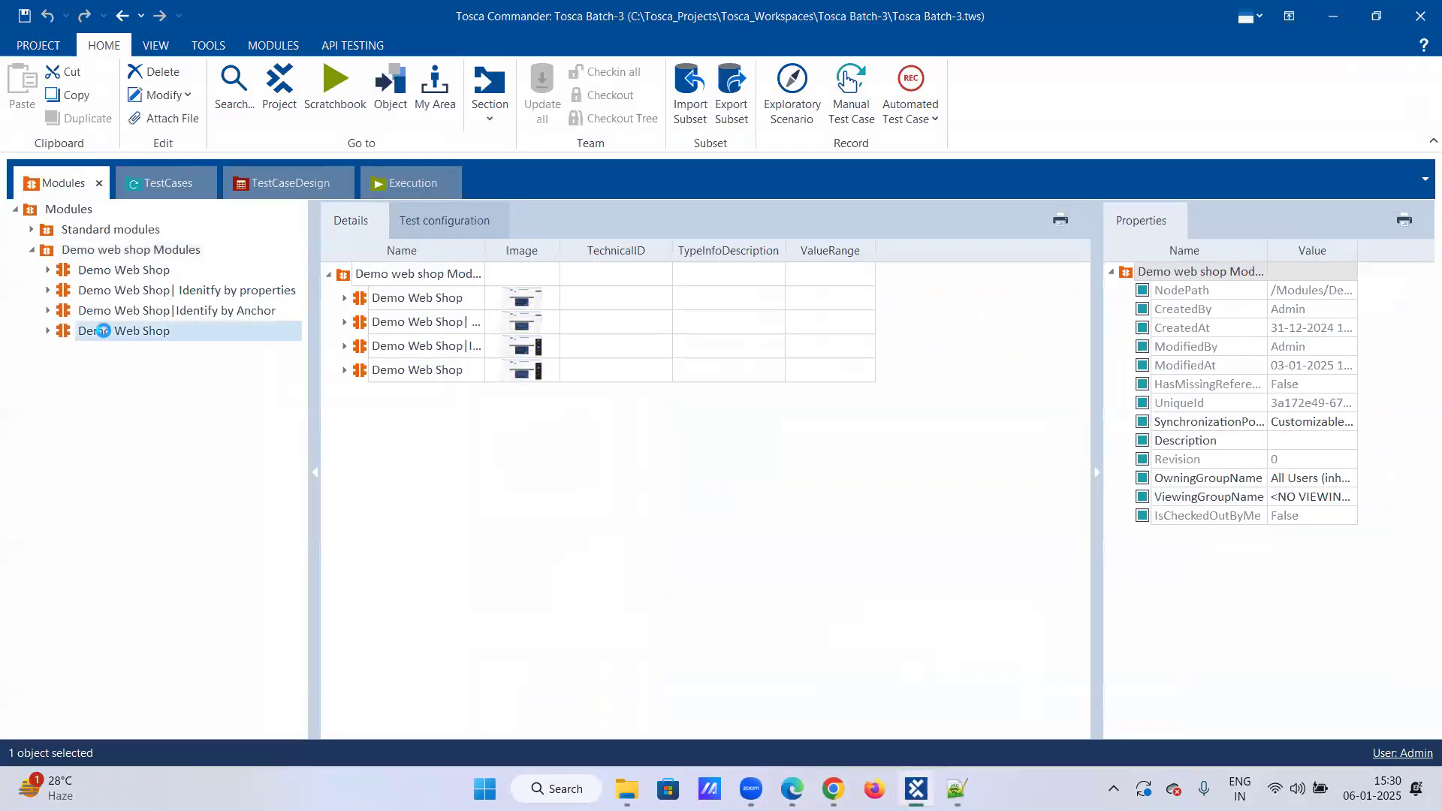
pyautogui.click(50, 332)
# Step: Rename the newly saved module to "Demo Web Shop|Identify by Index"
pyautogui.rightClick(137, 329)
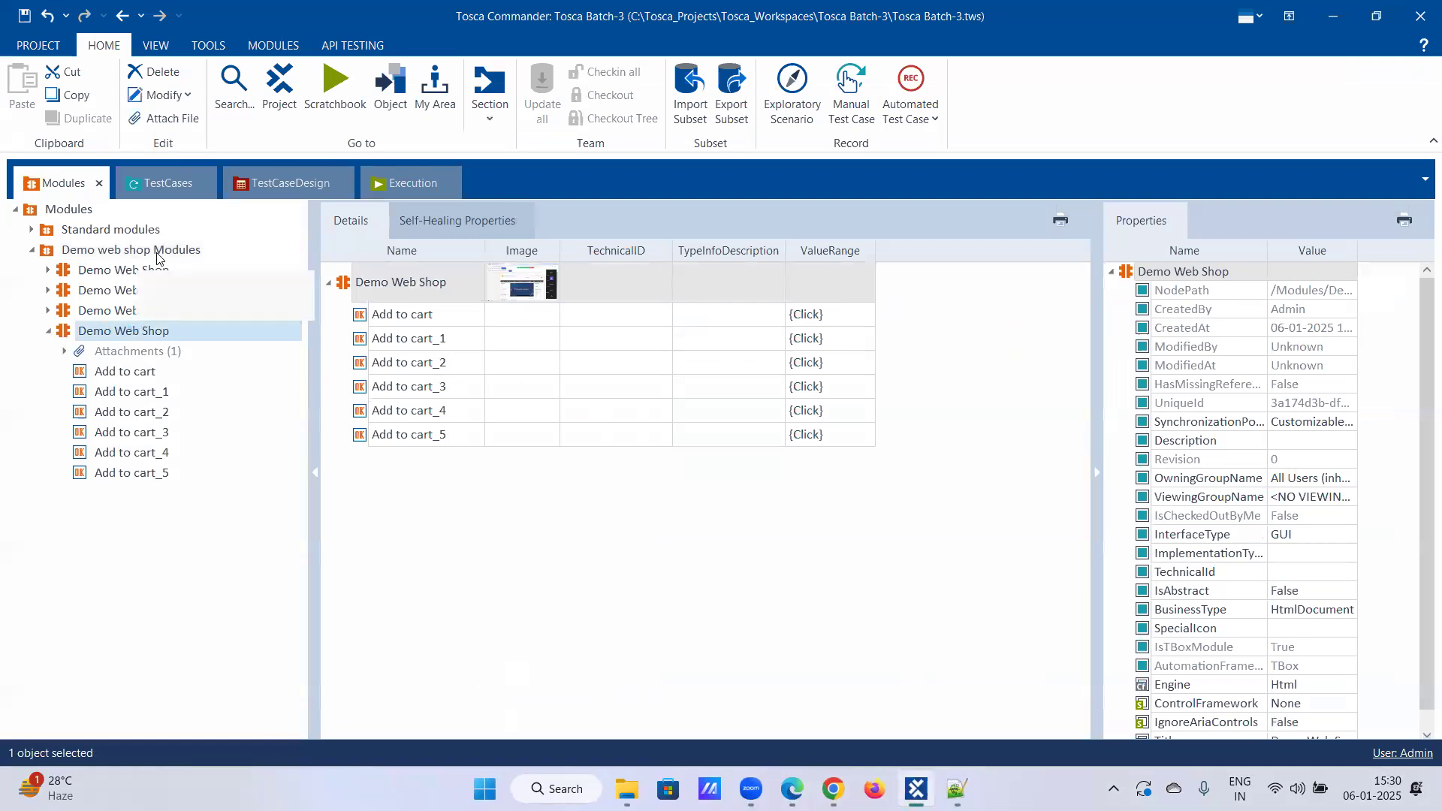
pyautogui.click(152, 283)
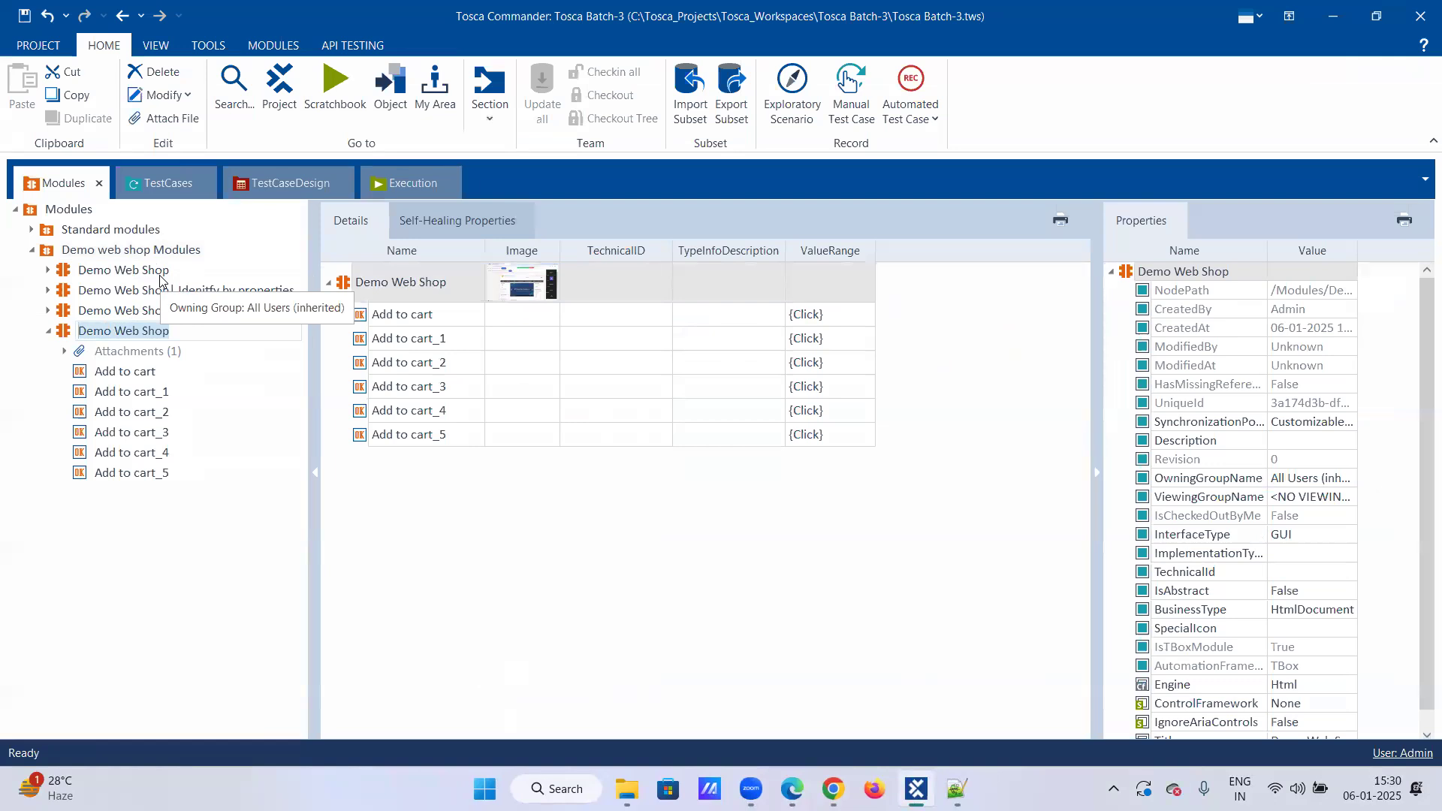
pyautogui.press('End')
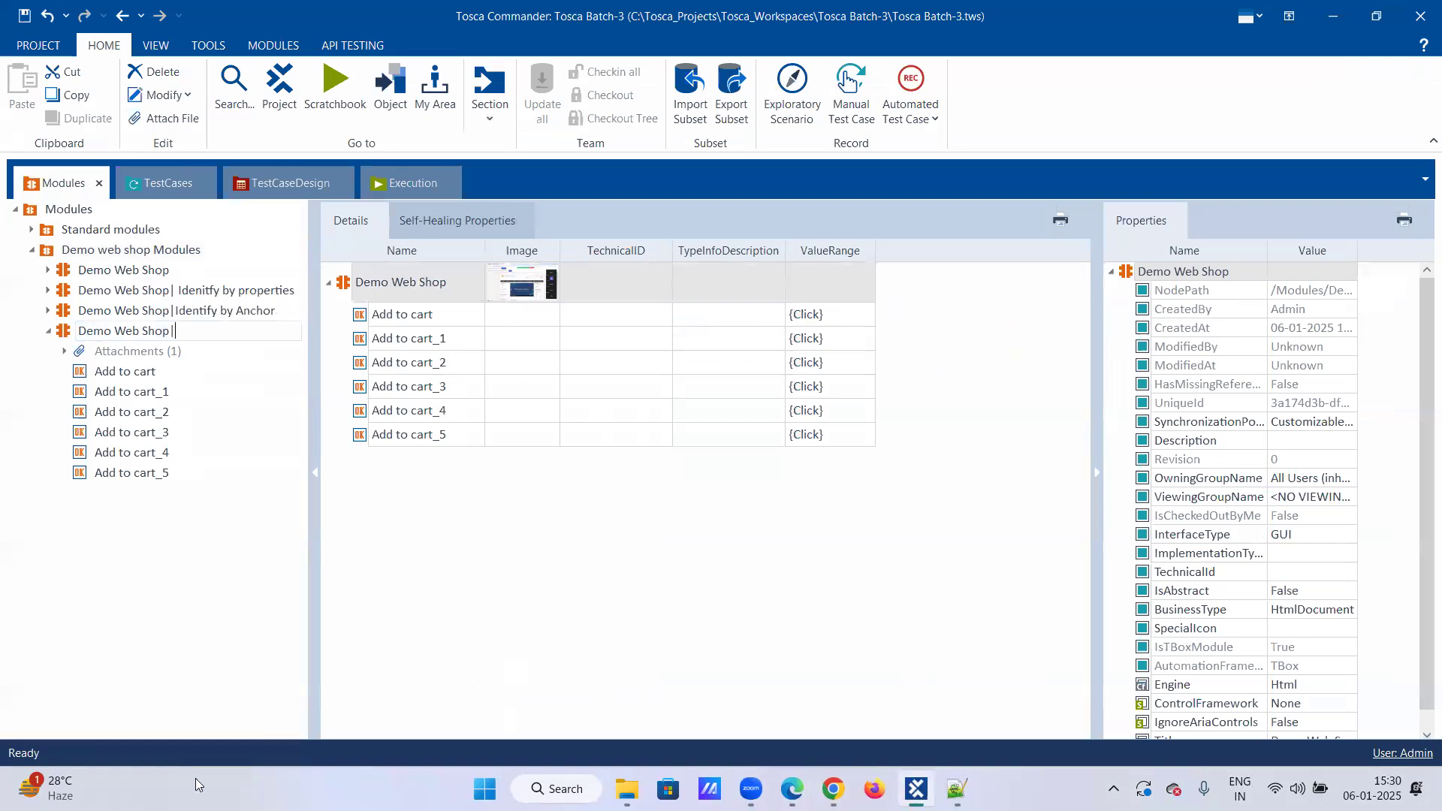
pyautogui.write('|Identify by Index')
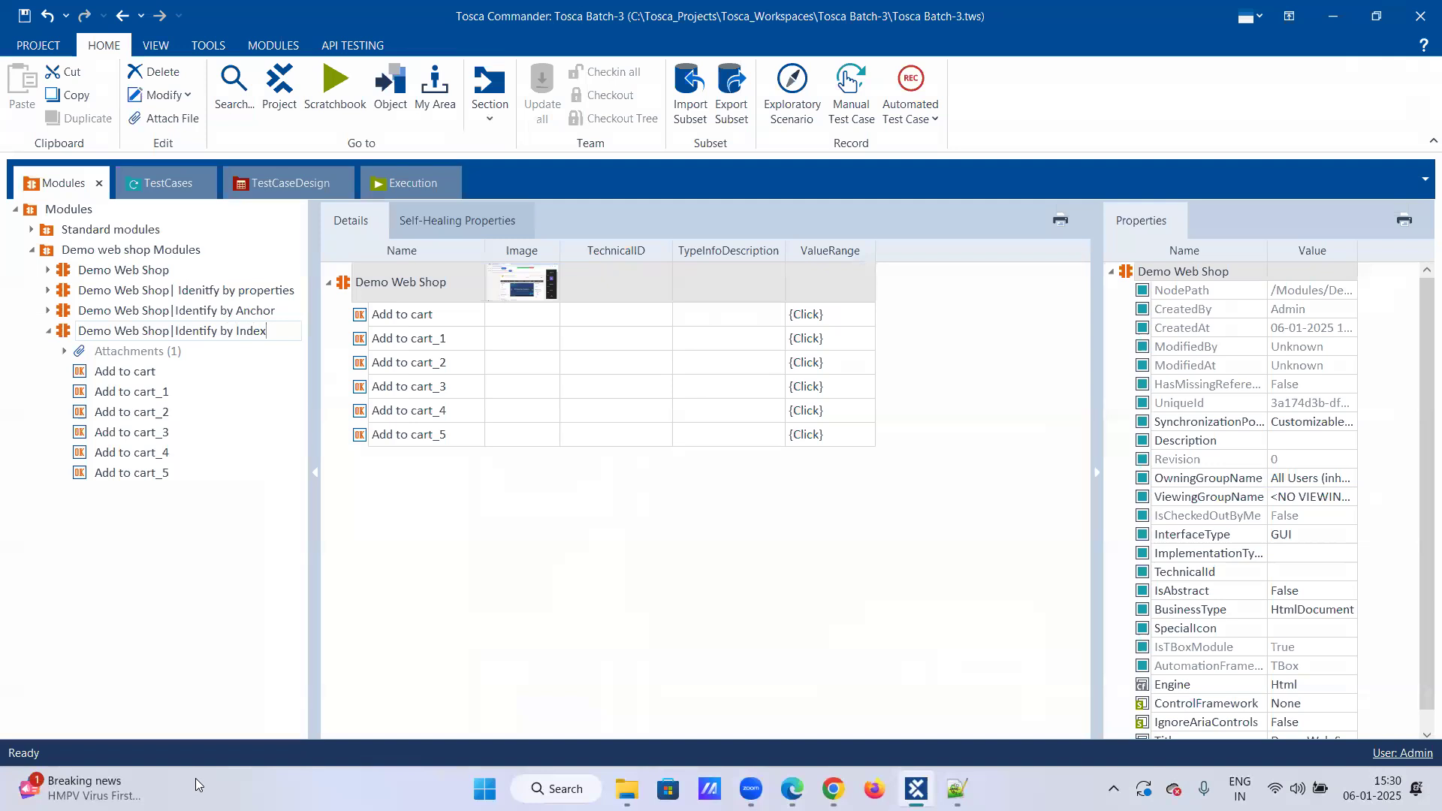
pyautogui.press('Return')
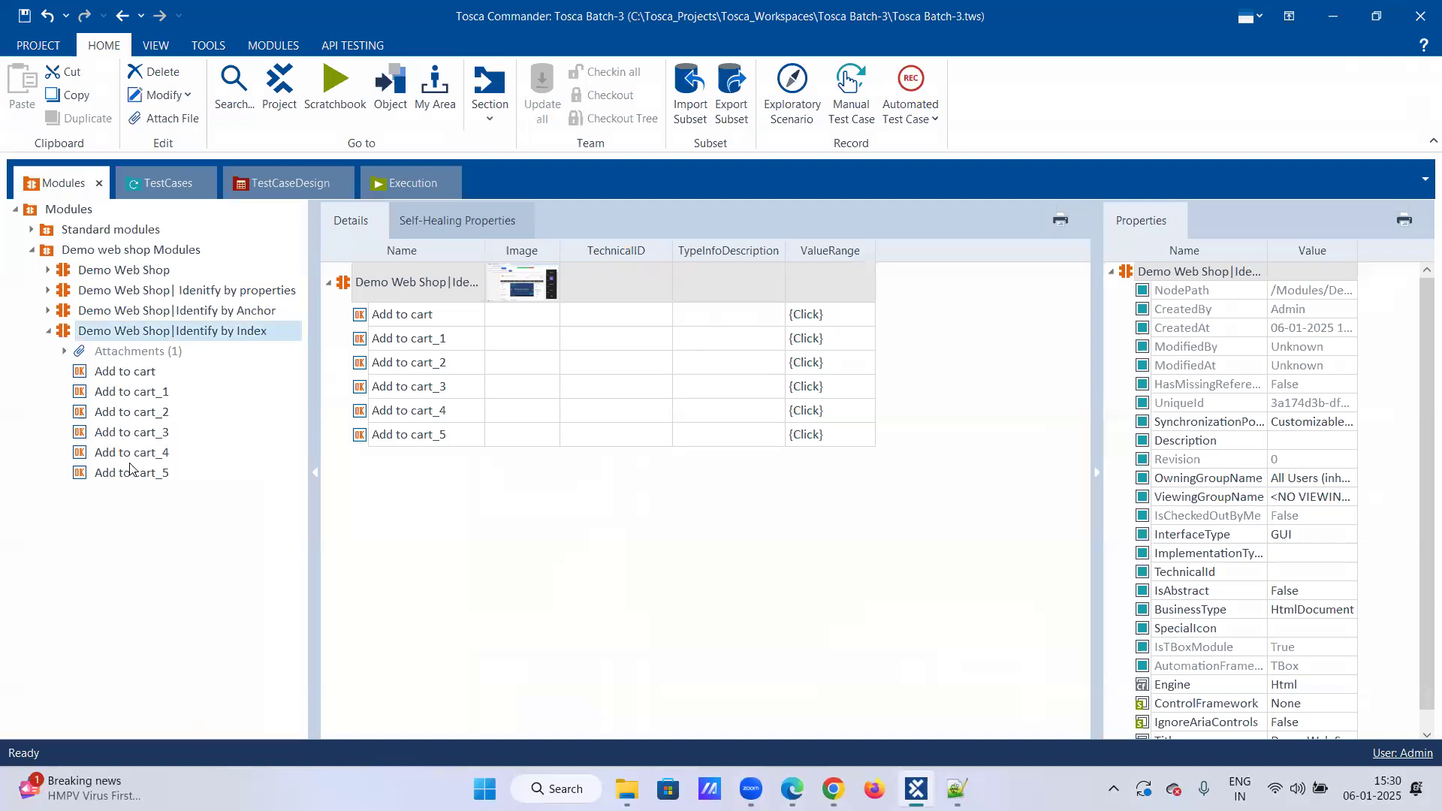
# Step: Inspect the properties of the Index module's Add to cart items alongside the Anchor and properties modules' link items
pyautogui.click(154, 374)
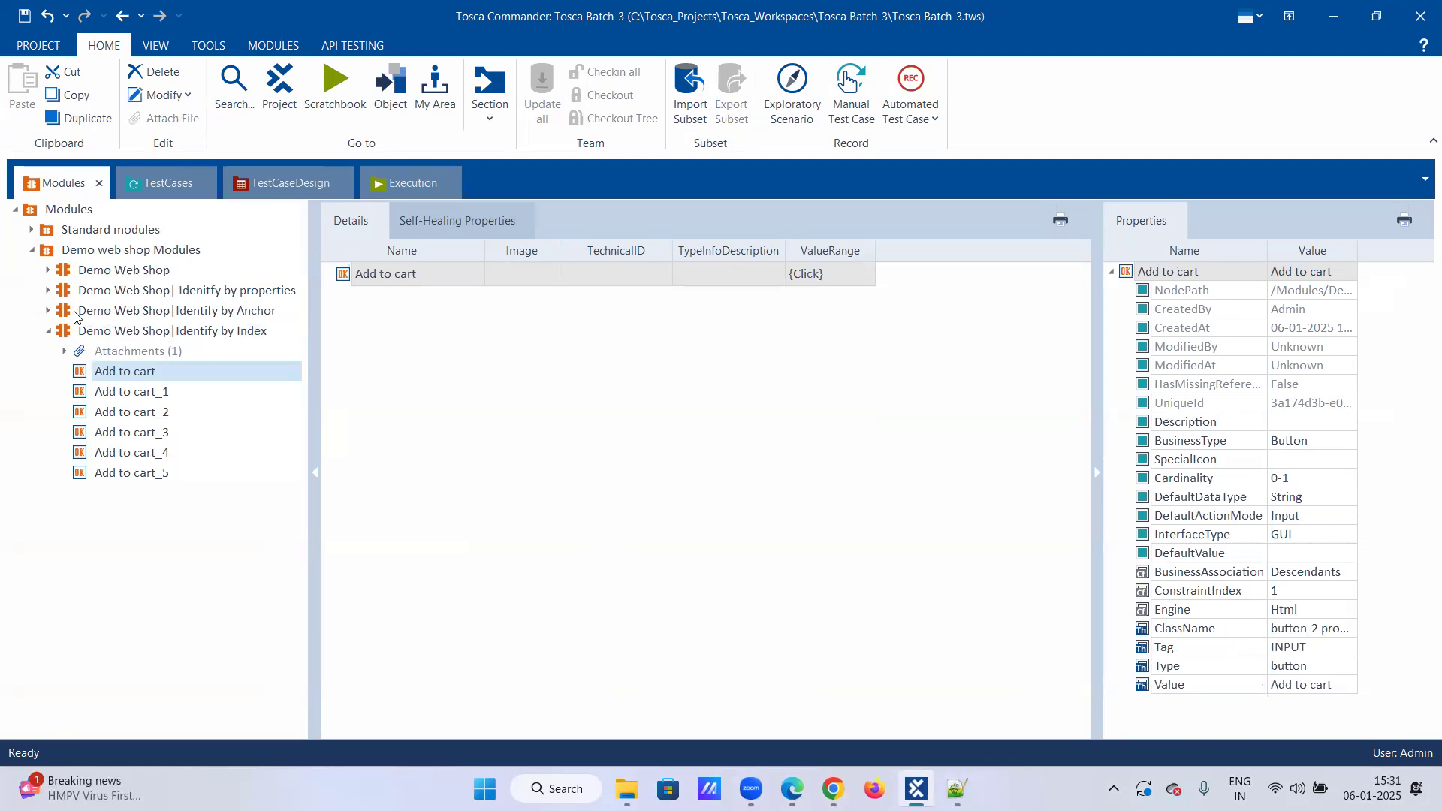
pyautogui.click(48, 310)
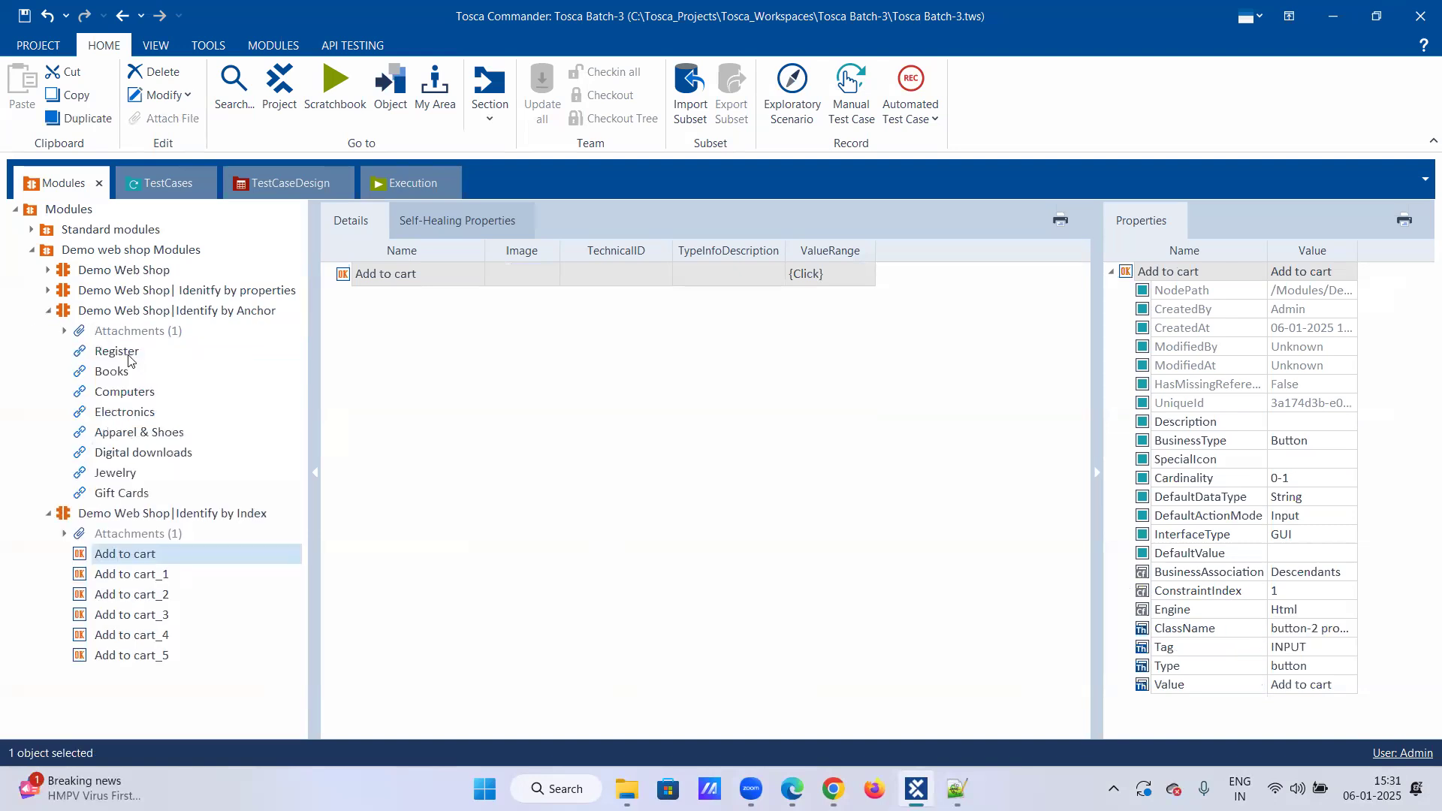
pyautogui.click(129, 353)
pyautogui.click(135, 392)
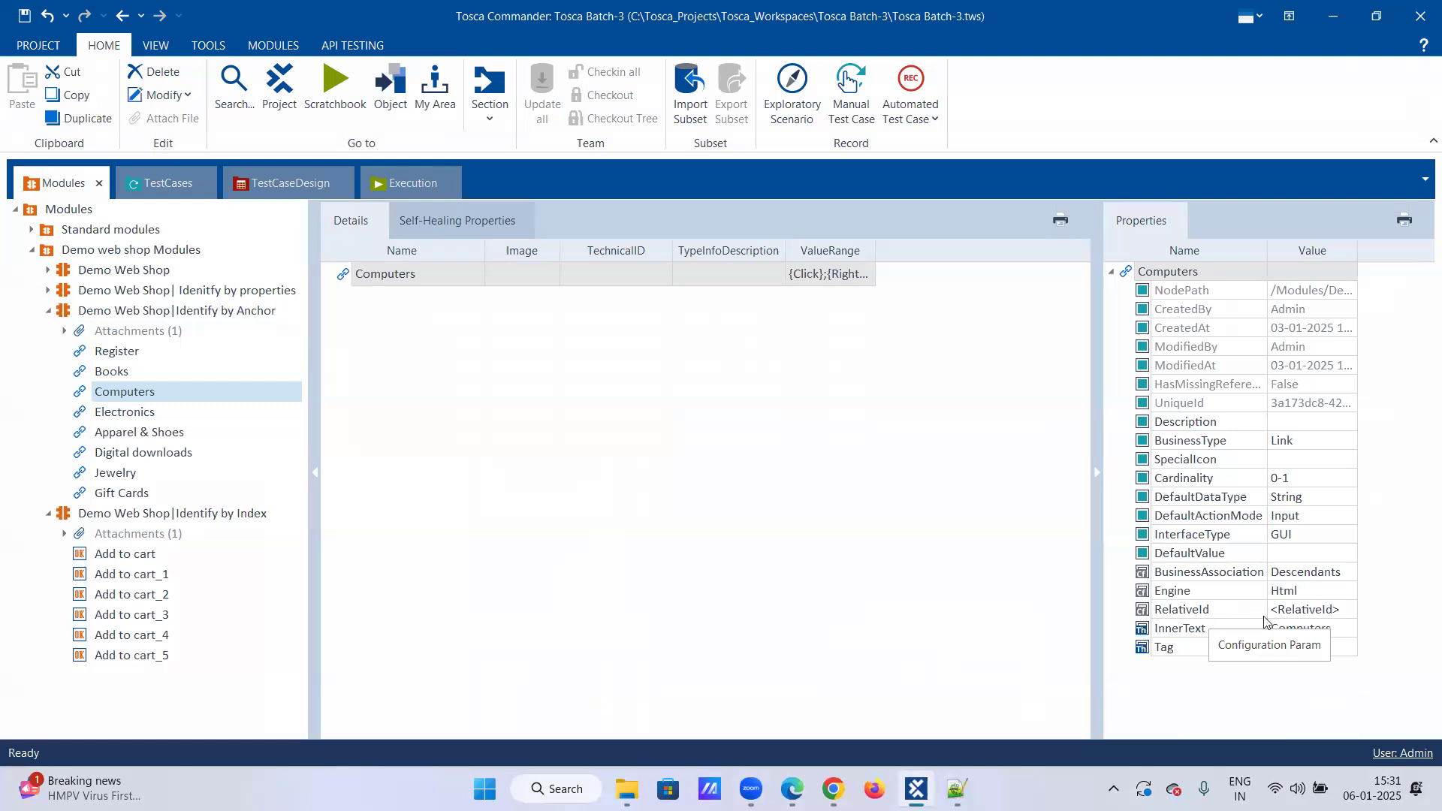
pyautogui.click(135, 556)
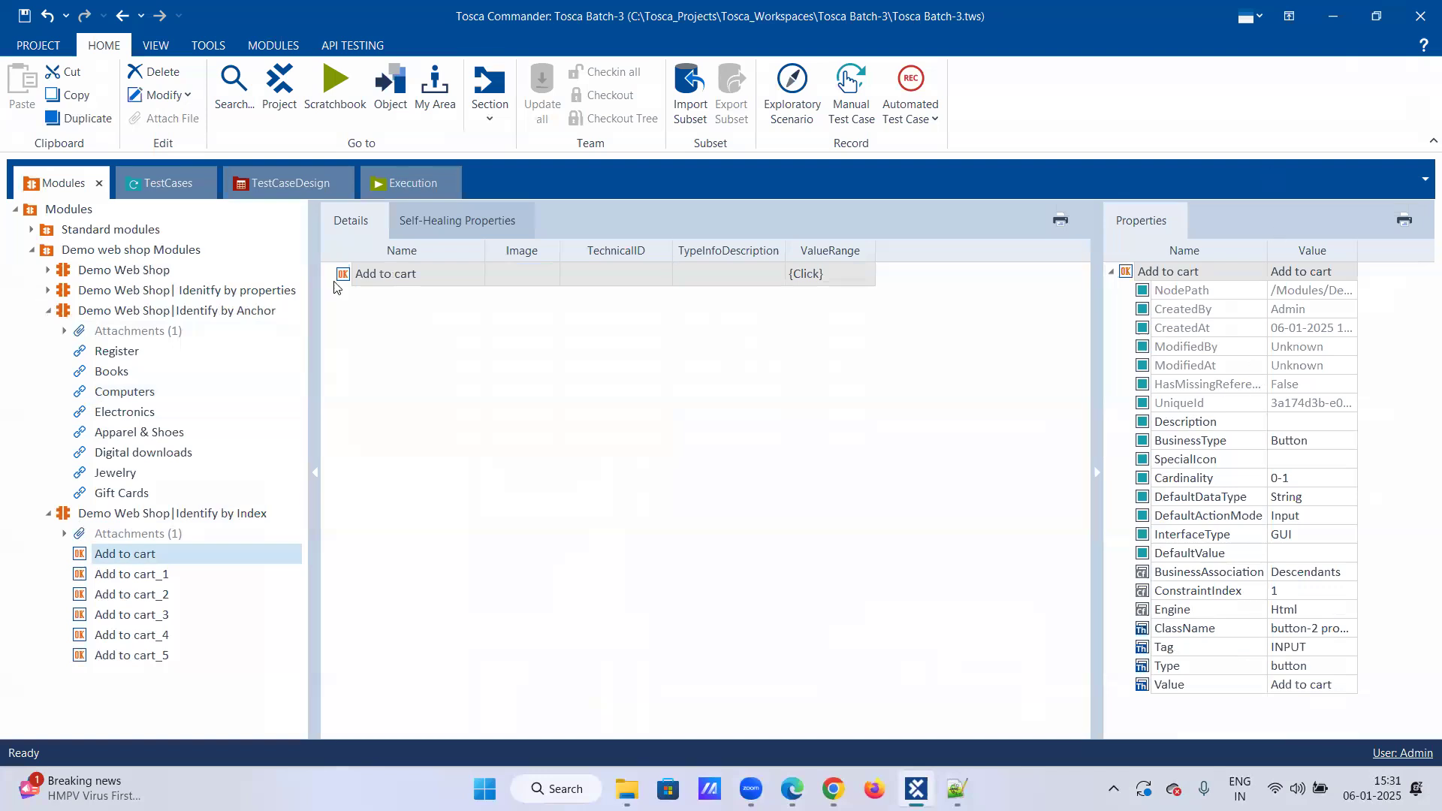
pyautogui.click(119, 433)
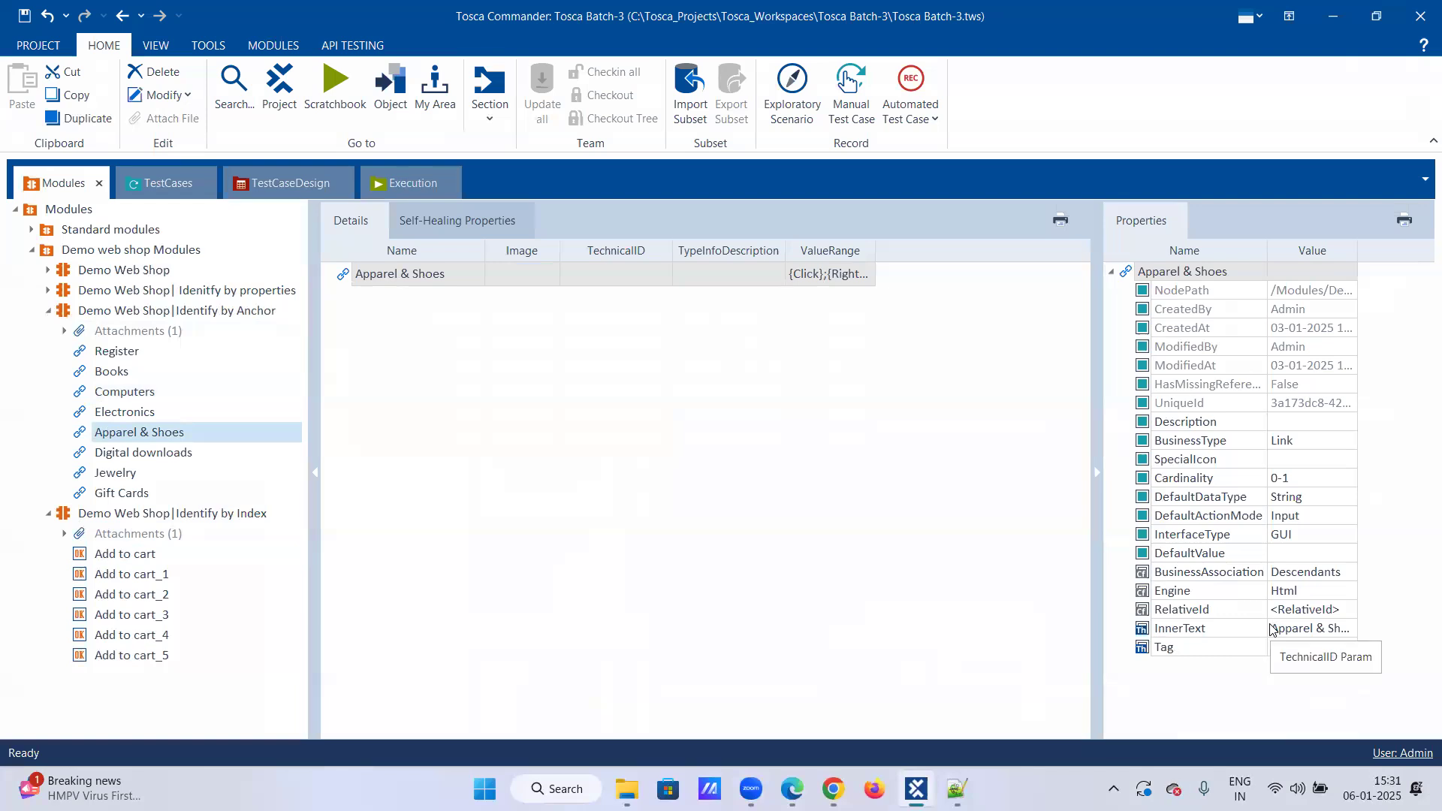
pyautogui.click(132, 577)
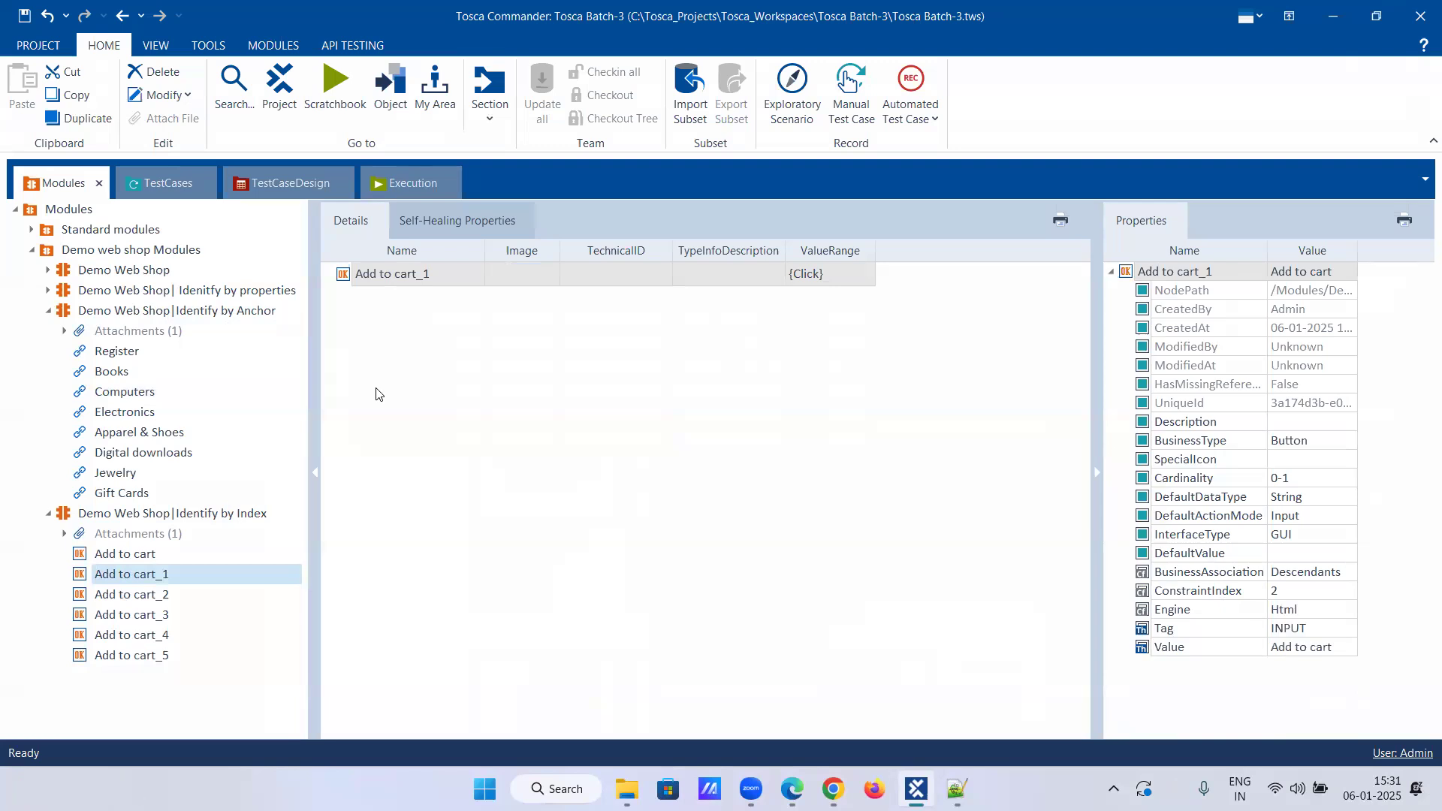
pyautogui.click(48, 290)
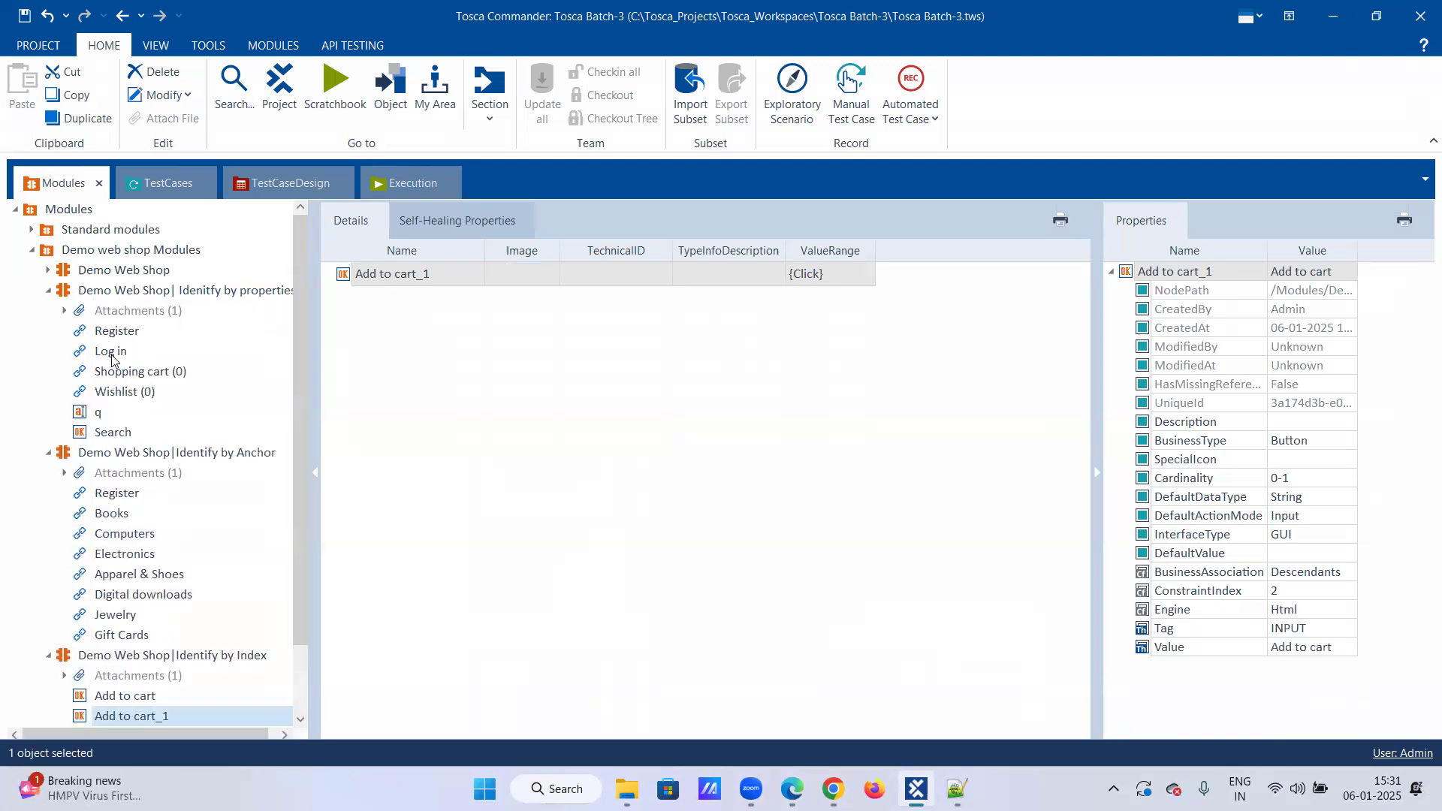
pyautogui.click(111, 352)
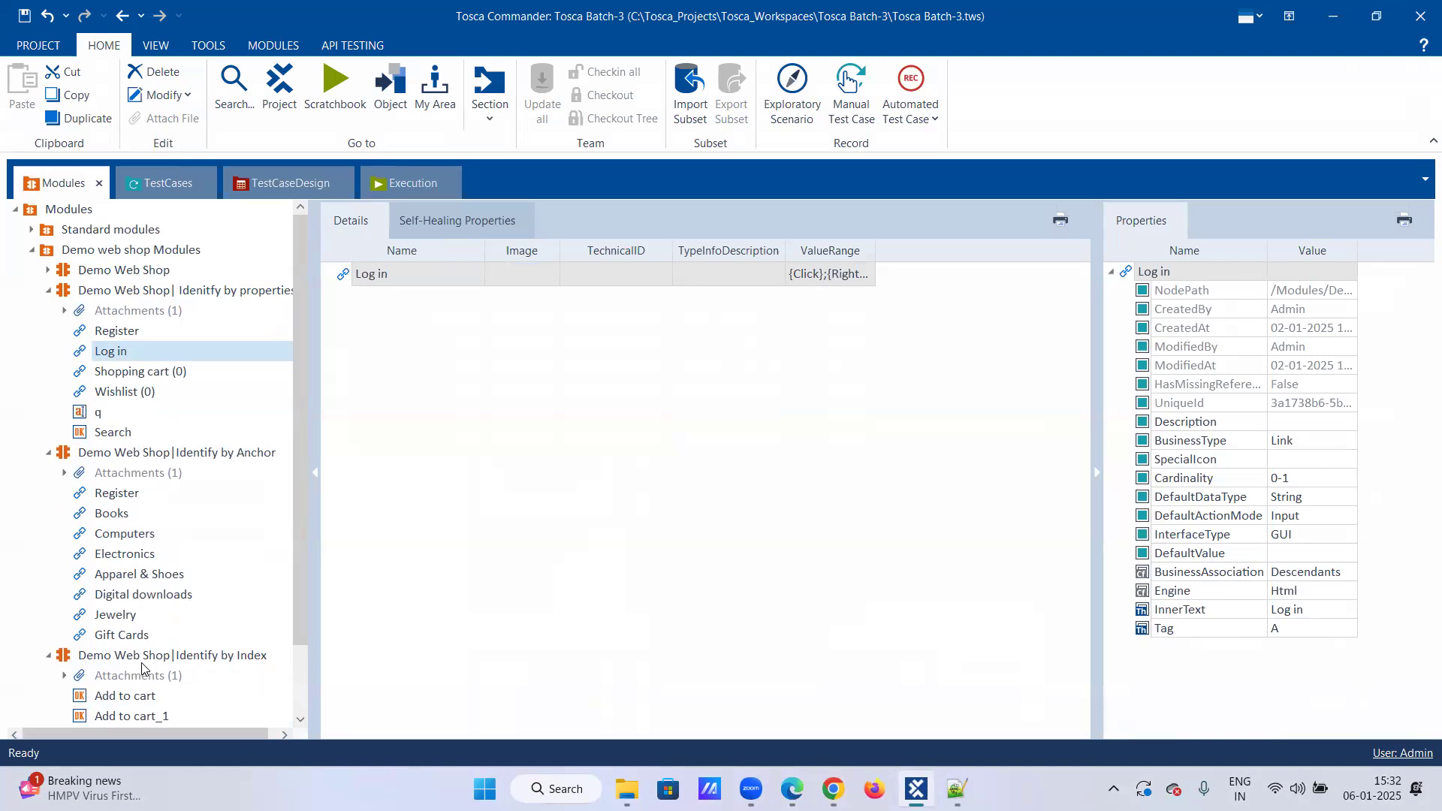
# Step: Compare the ConstraintIndex of each Add to cart item in the Index module with the other modules' link items
pyautogui.scroll(-1, 143, 672)
pyautogui.click(128, 637)
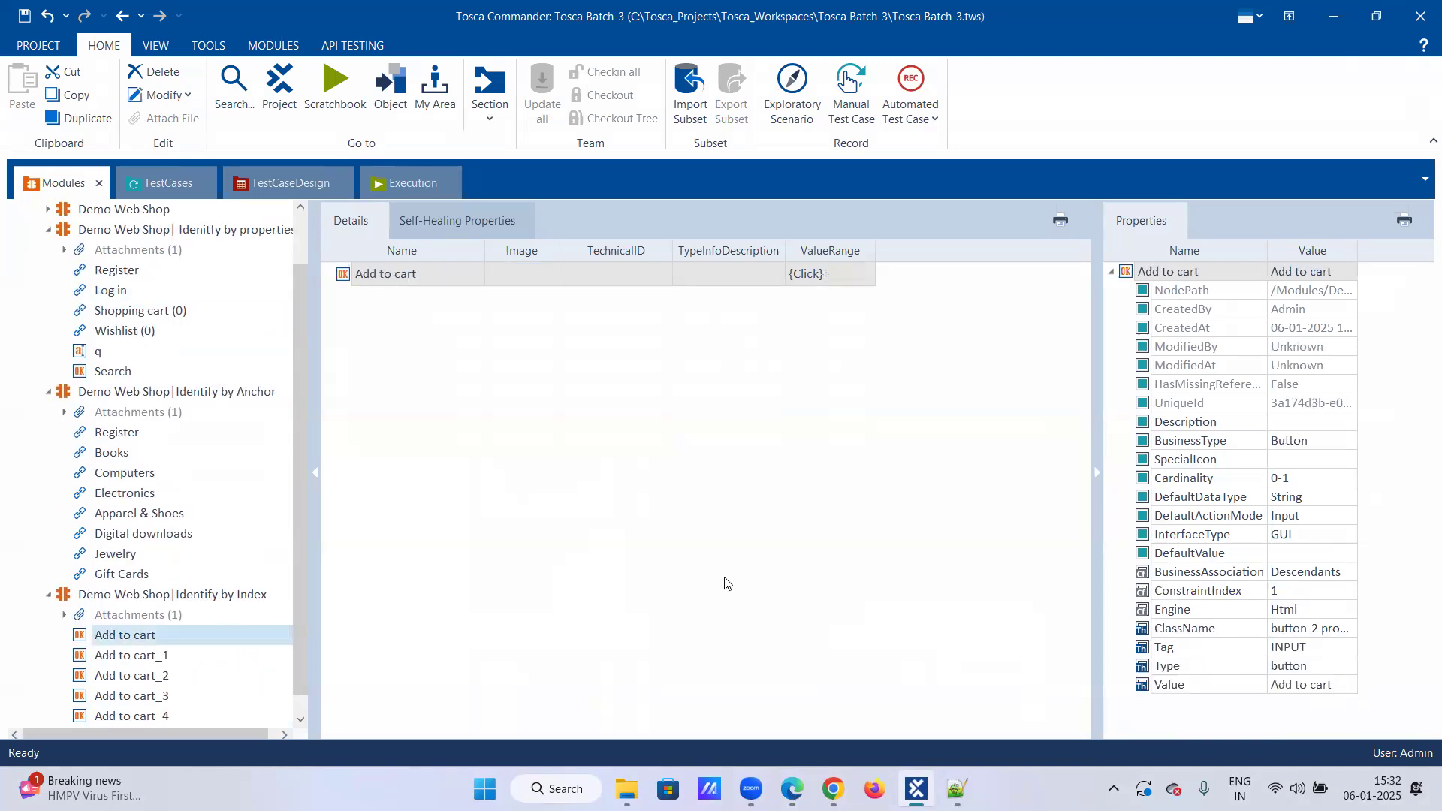
pyautogui.click(158, 658)
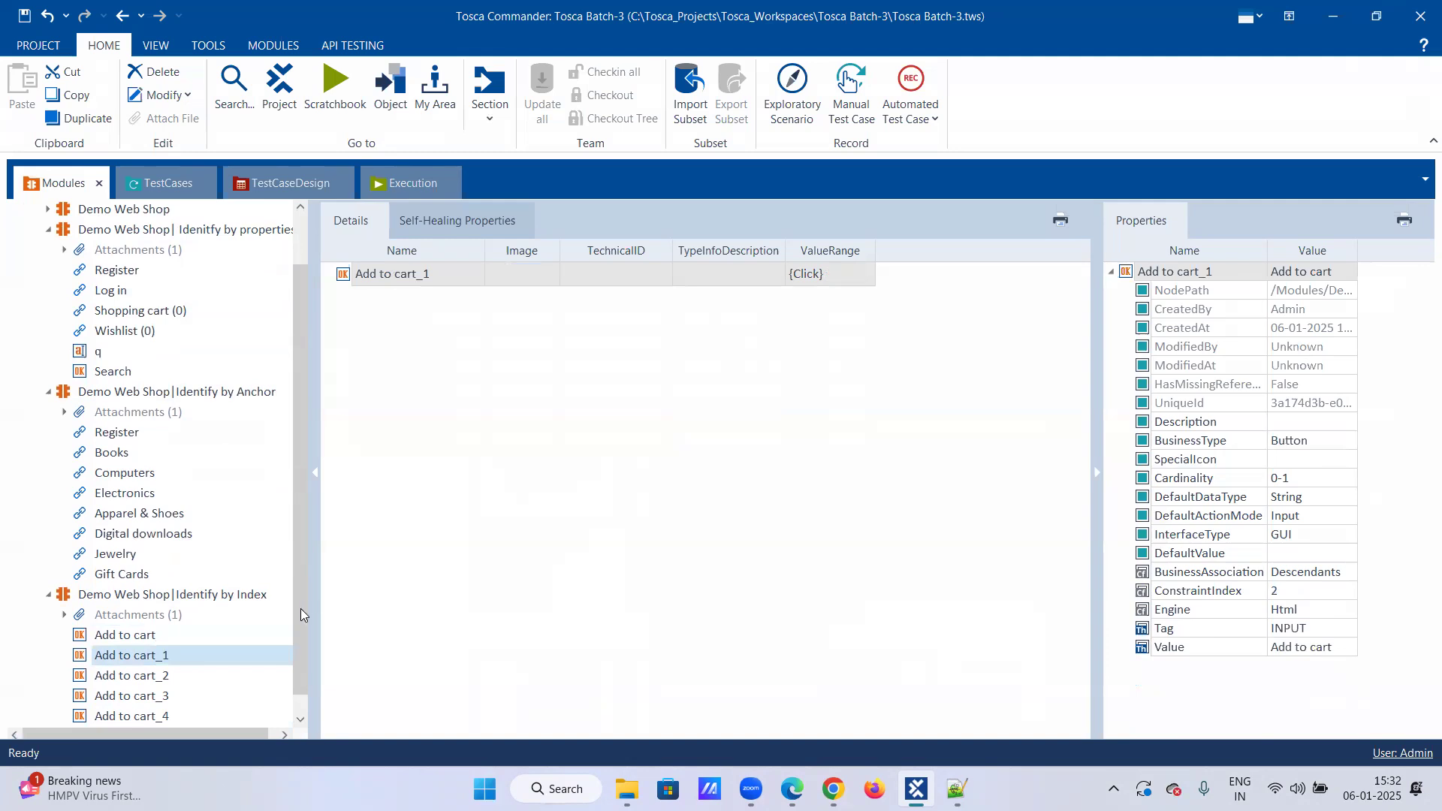
pyautogui.moveTo(300, 608); pyautogui.dragTo(300, 674)
pyautogui.click(133, 662)
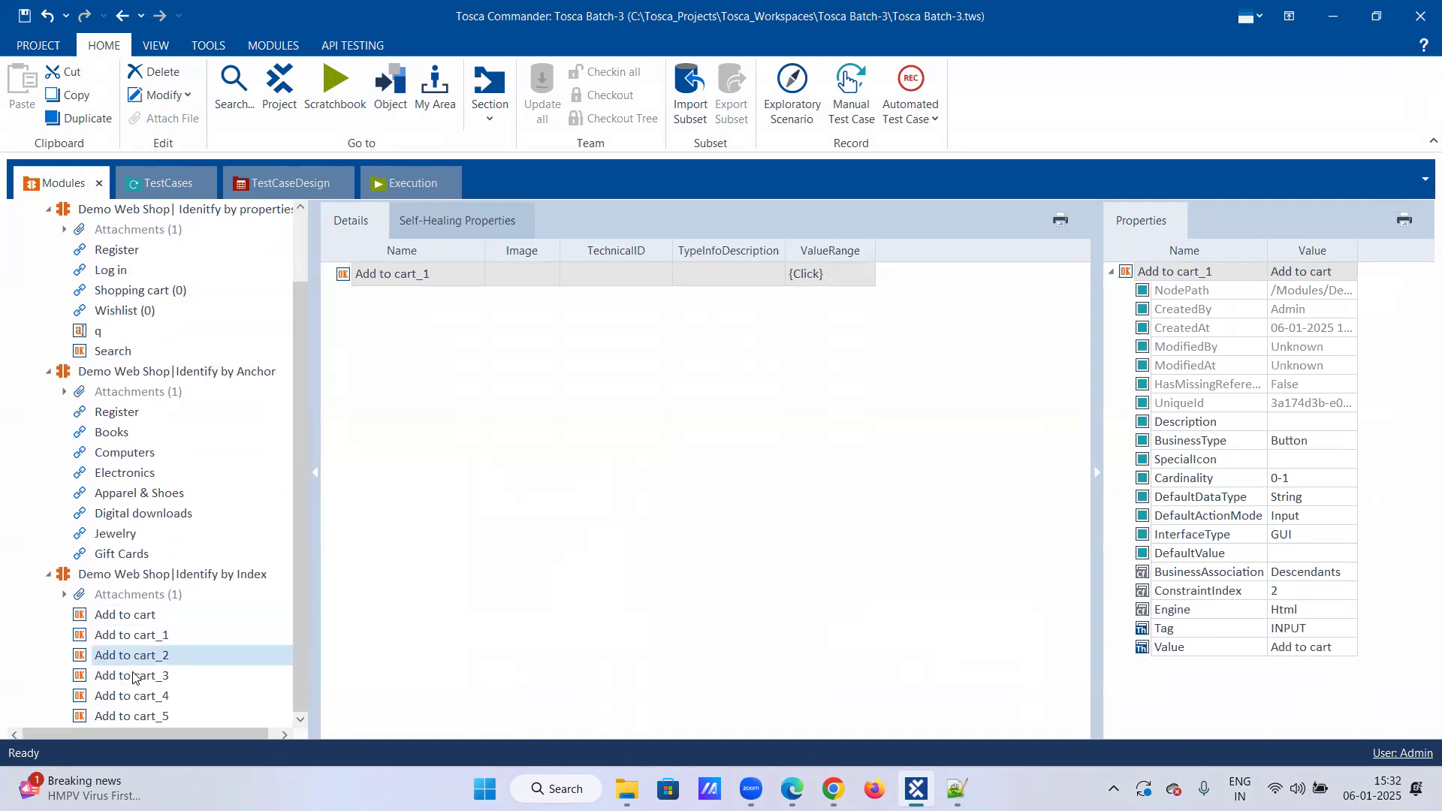
pyautogui.click(134, 677)
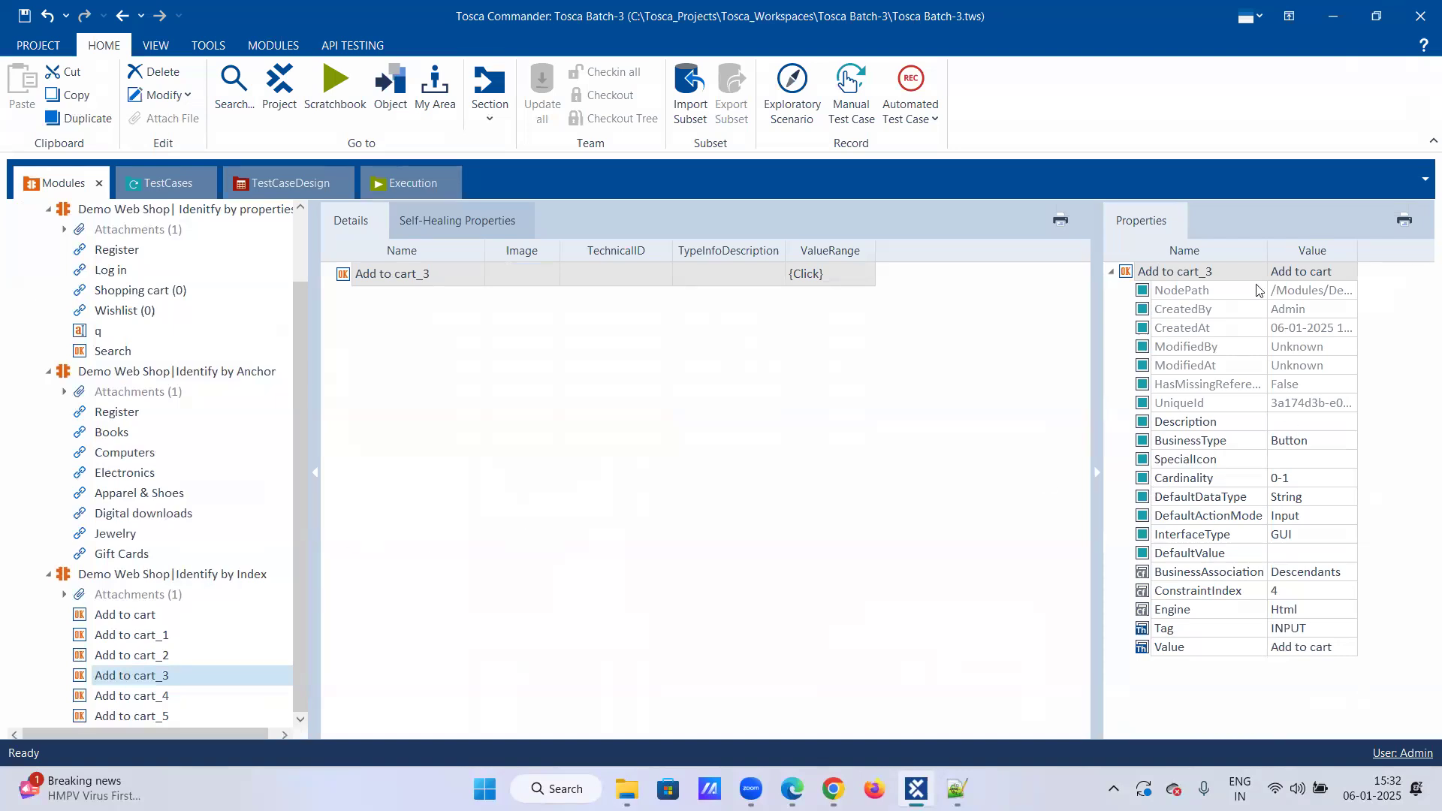
pyautogui.click(147, 376)
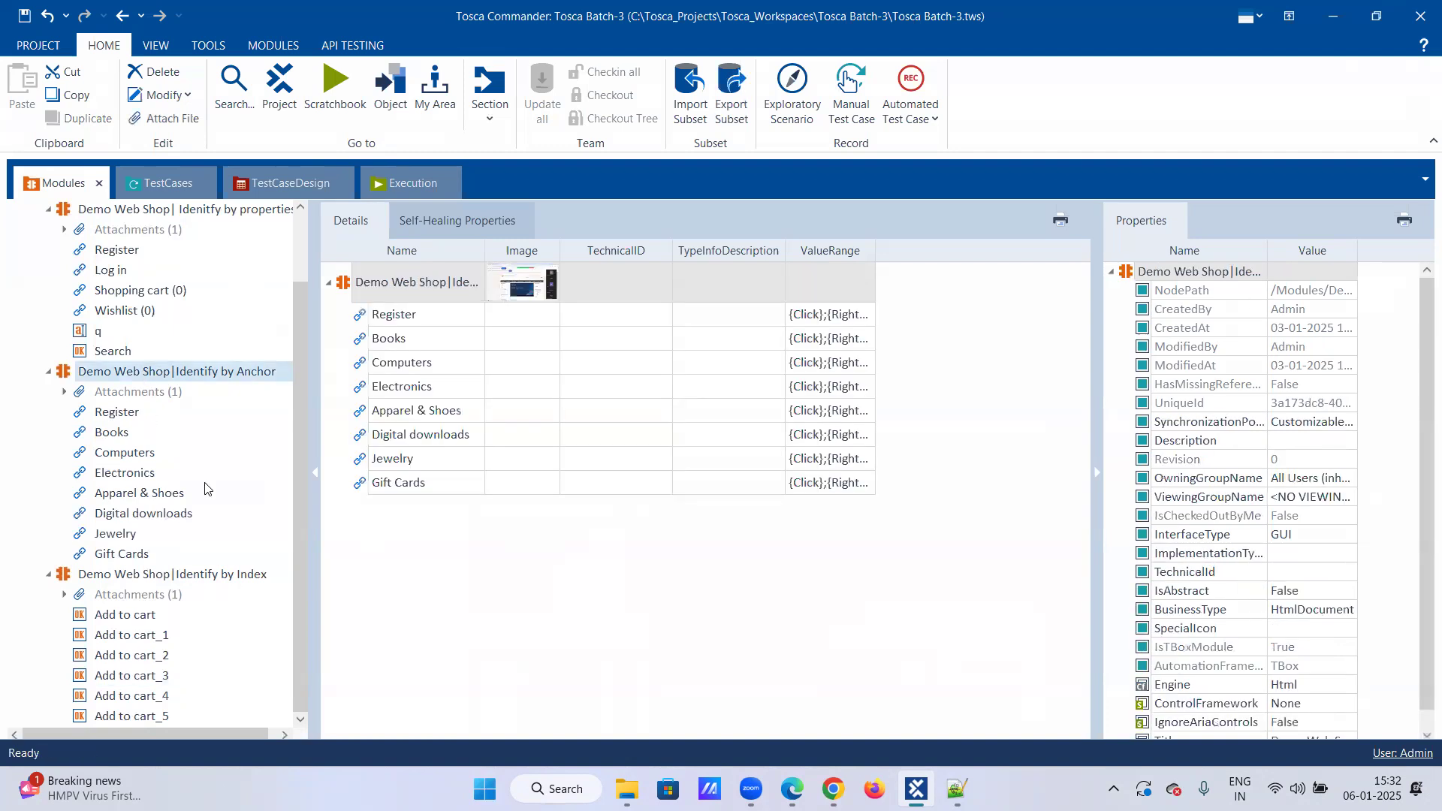
pyautogui.click(138, 470)
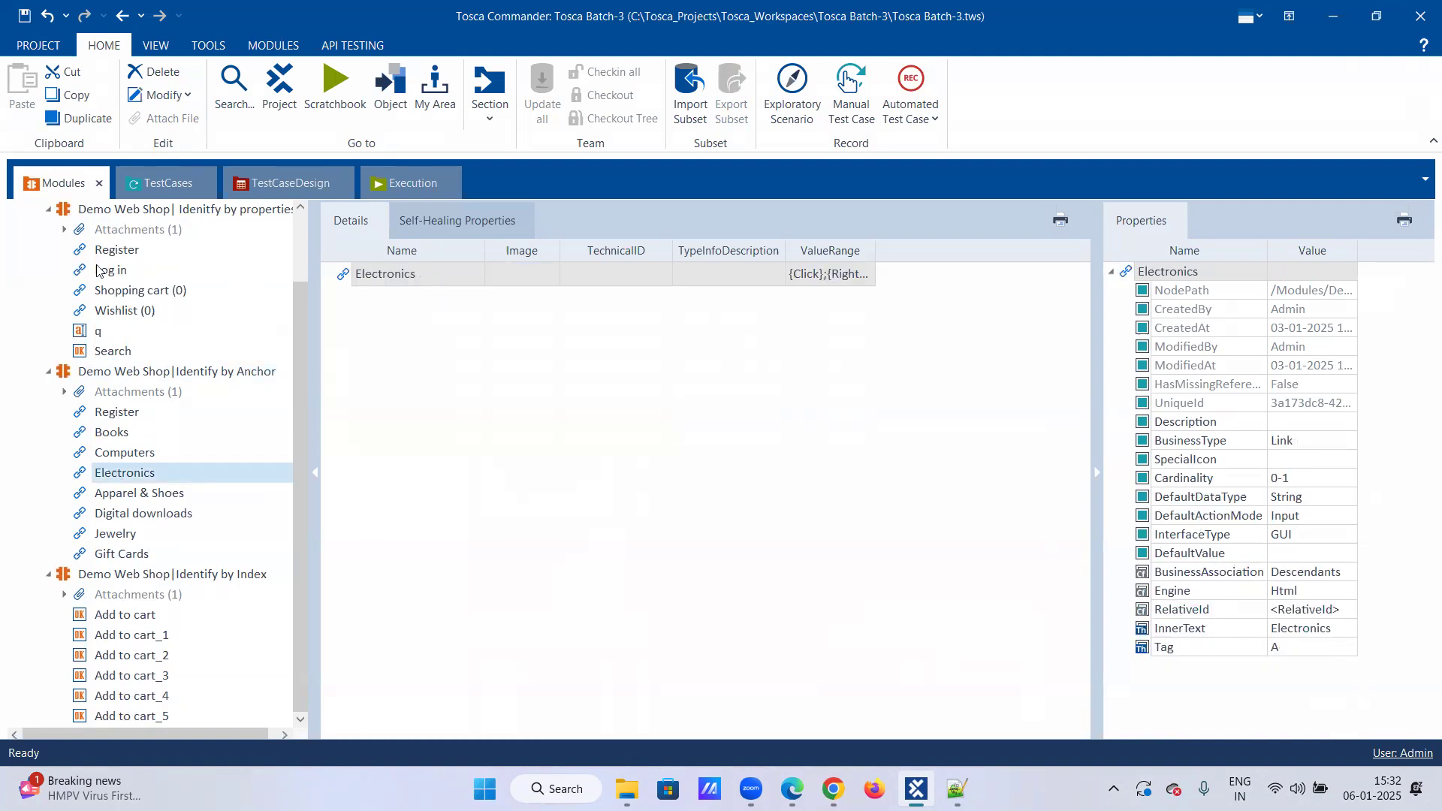
pyautogui.click(131, 289)
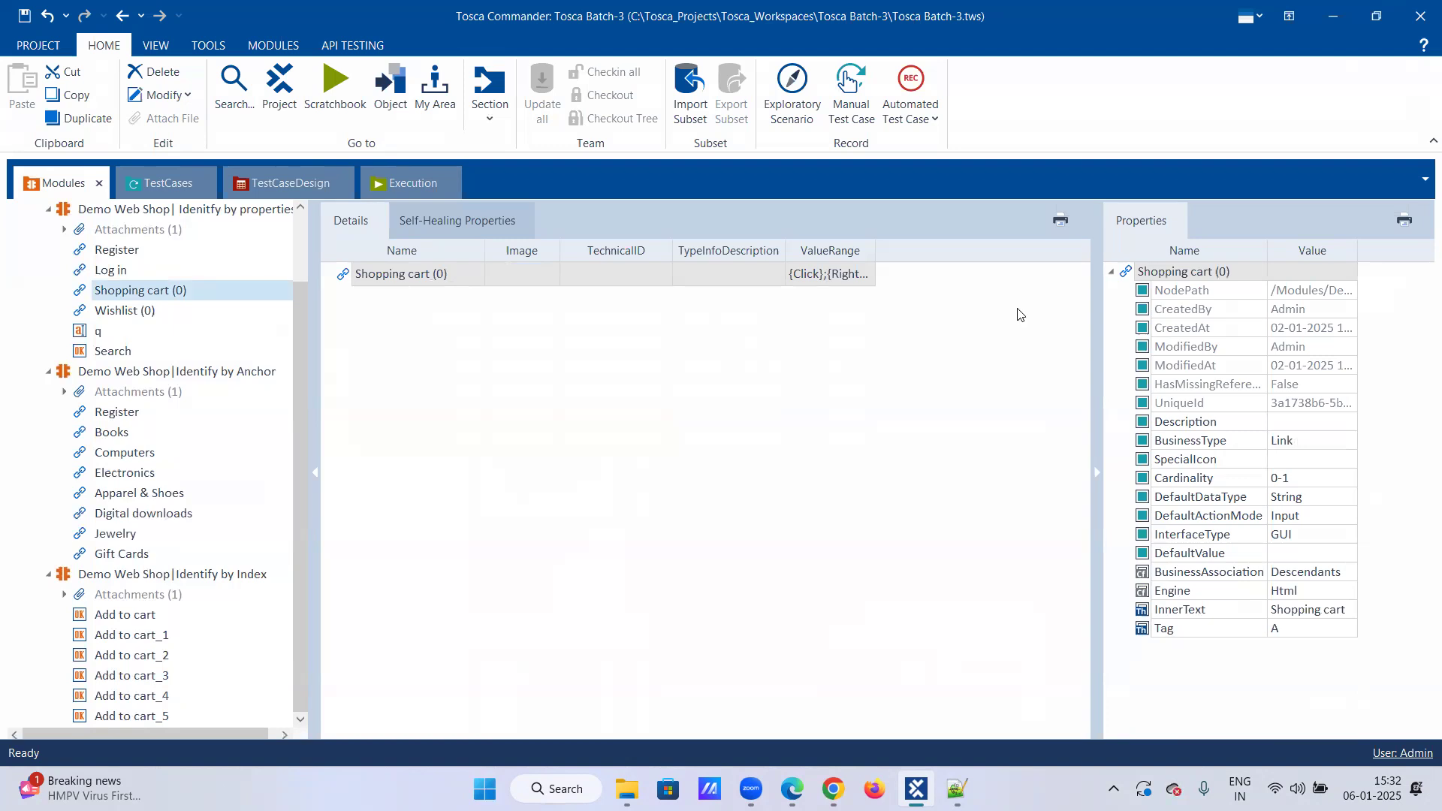
# Step: Save the project and view the order of the Add to cart buttons among the web shop's featured products
pyautogui.click(24, 15)
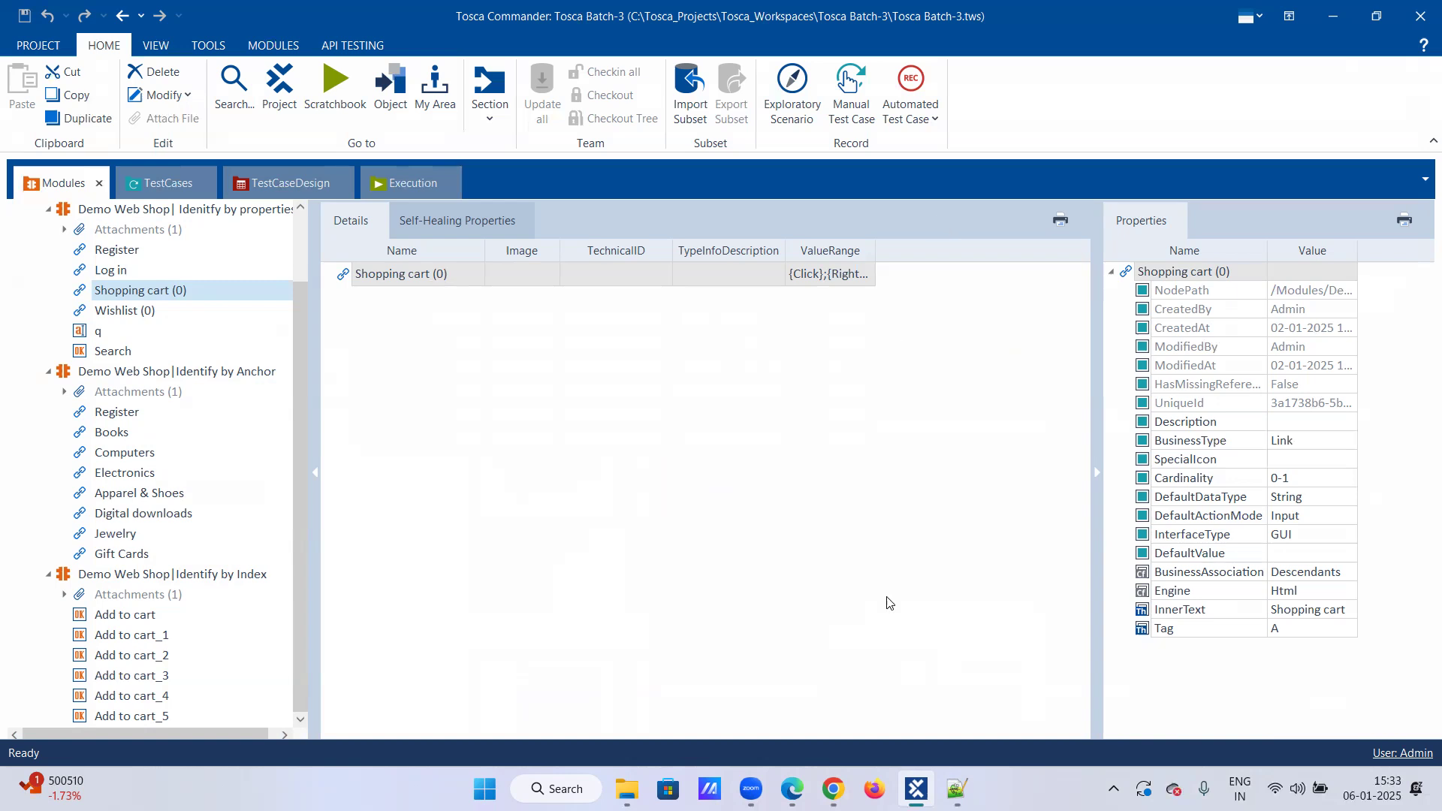
pyautogui.click(828, 787)
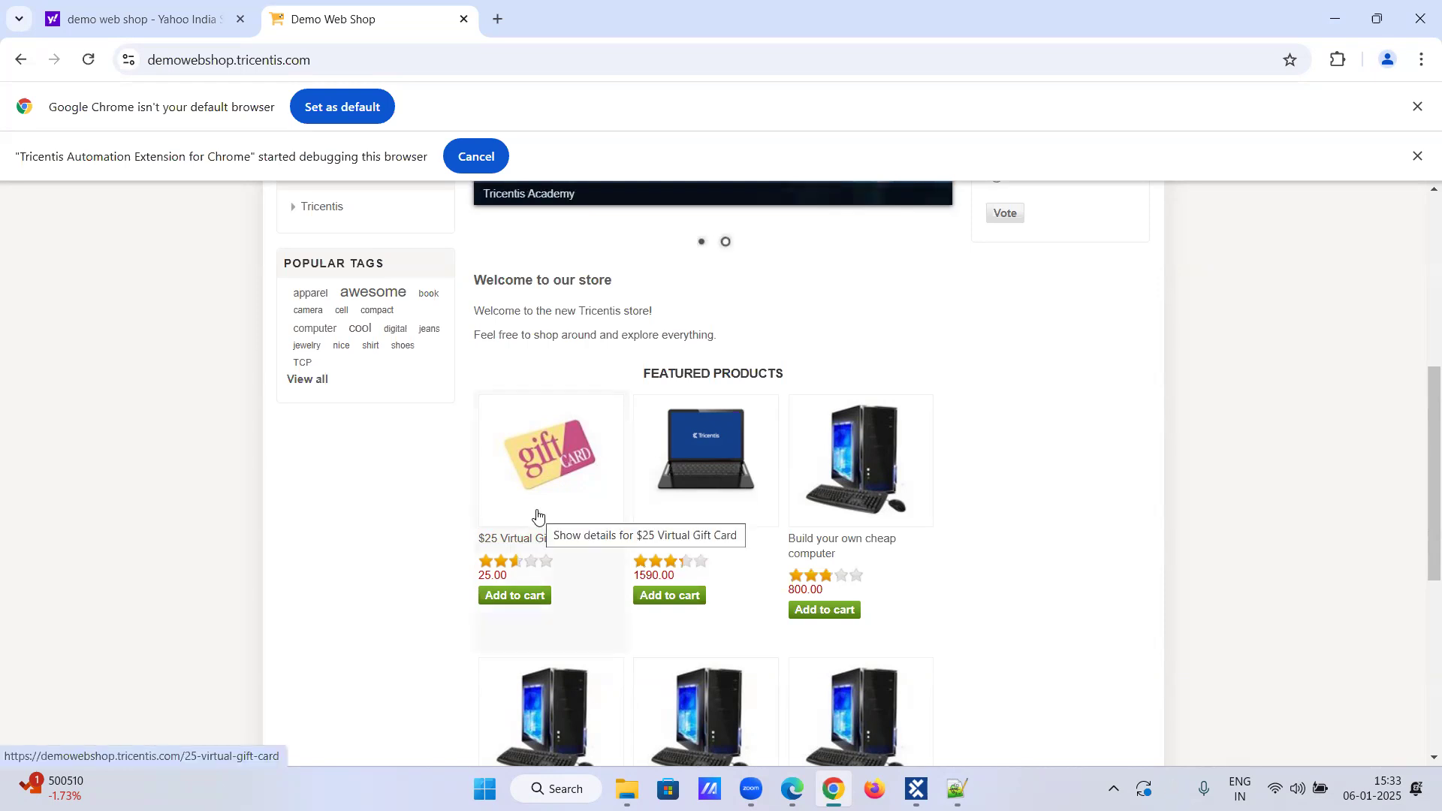
pyautogui.scroll(-1, 565, 493)
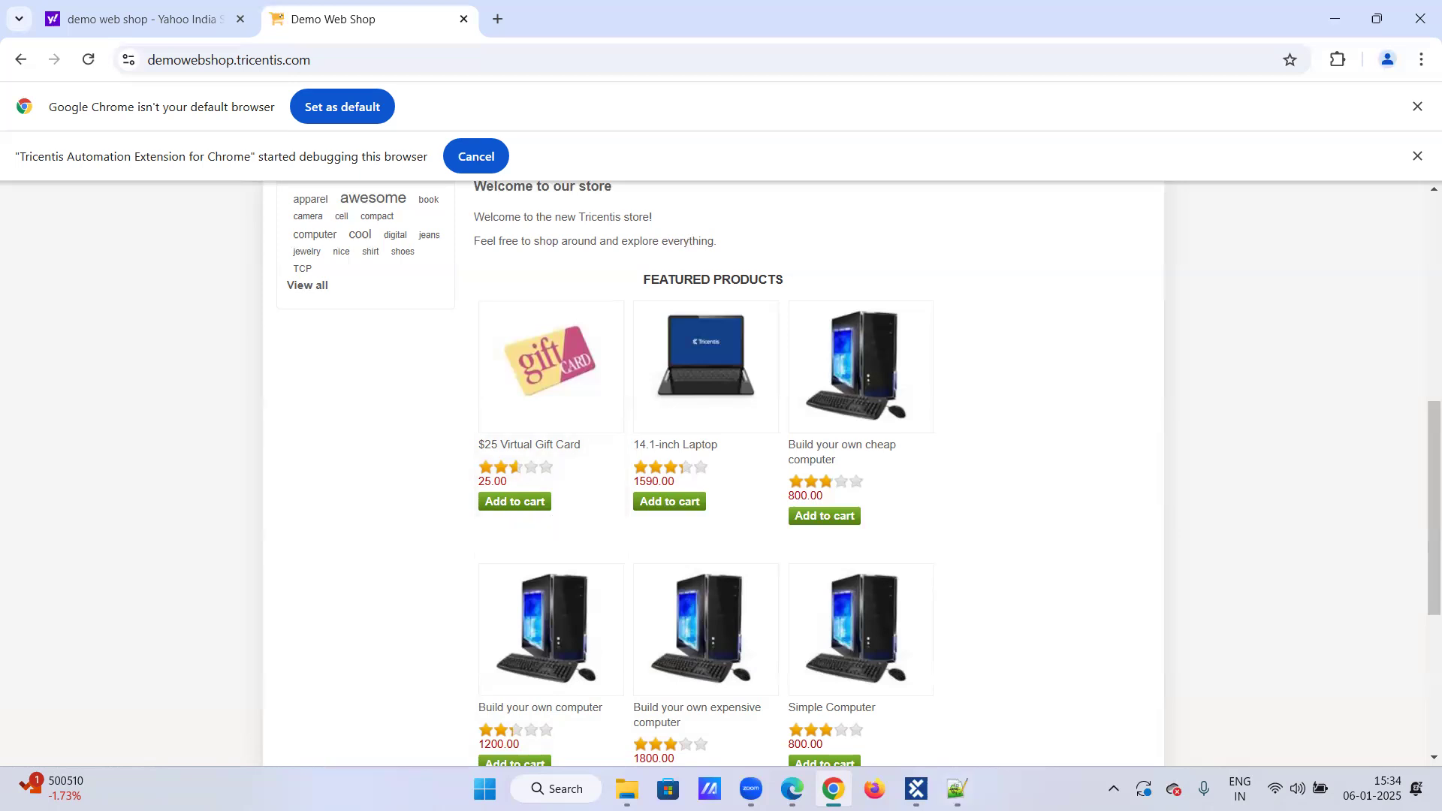
pyautogui.click(916, 789)
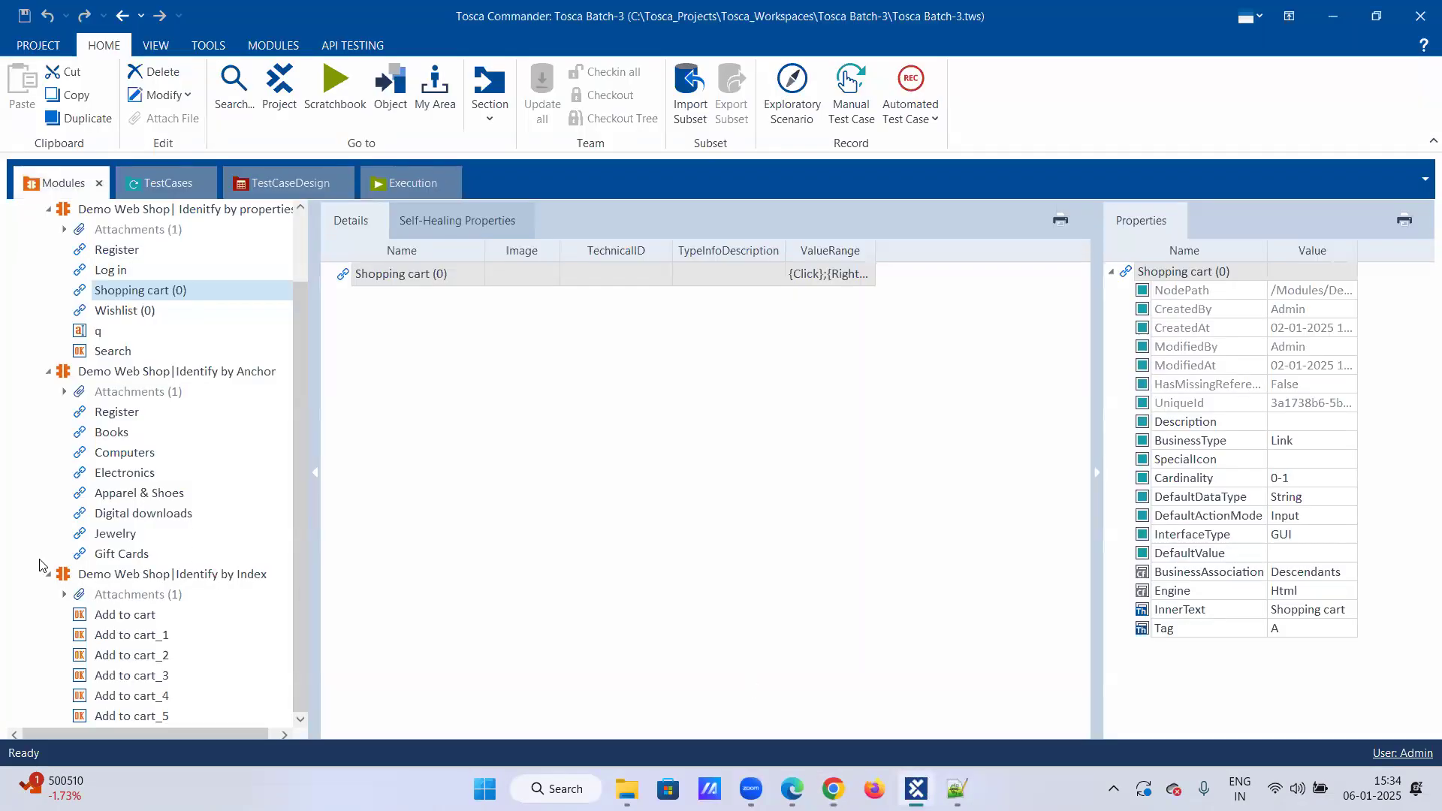
# Step: Set the ConstraintIndex of the first Add to cart item to 4
pyautogui.click(122, 616)
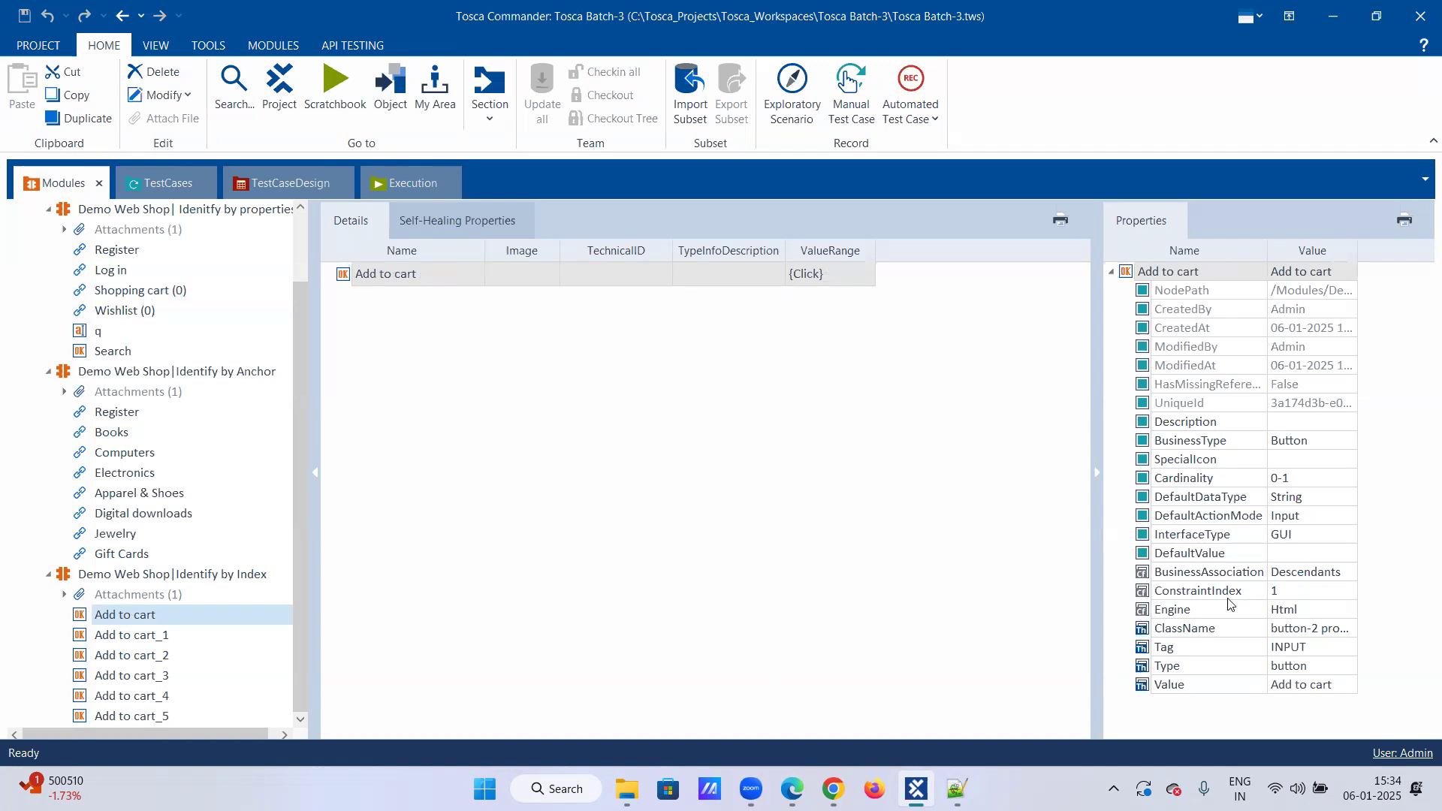
pyautogui.click(1287, 593)
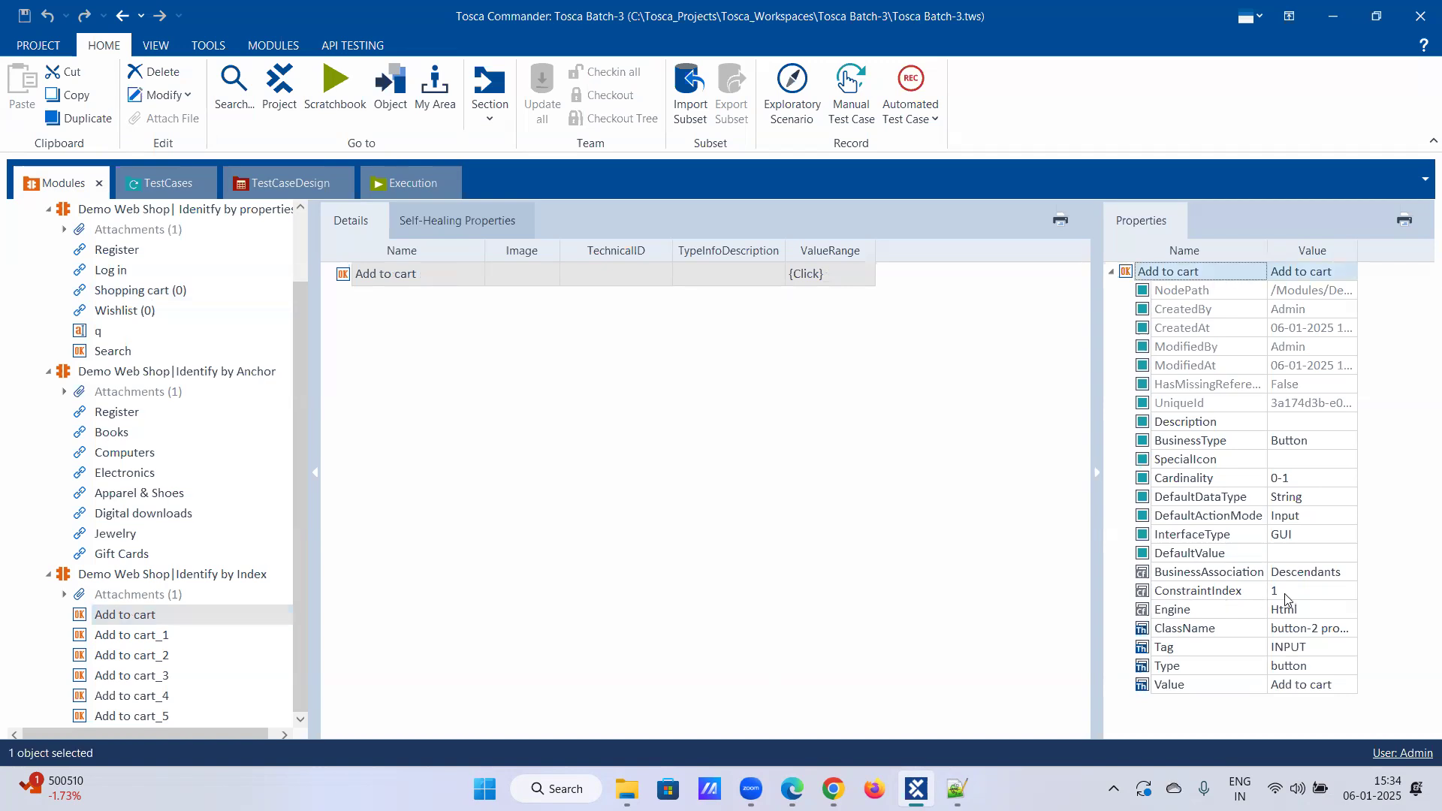
pyautogui.press('BackSpace')
pyautogui.write('4')
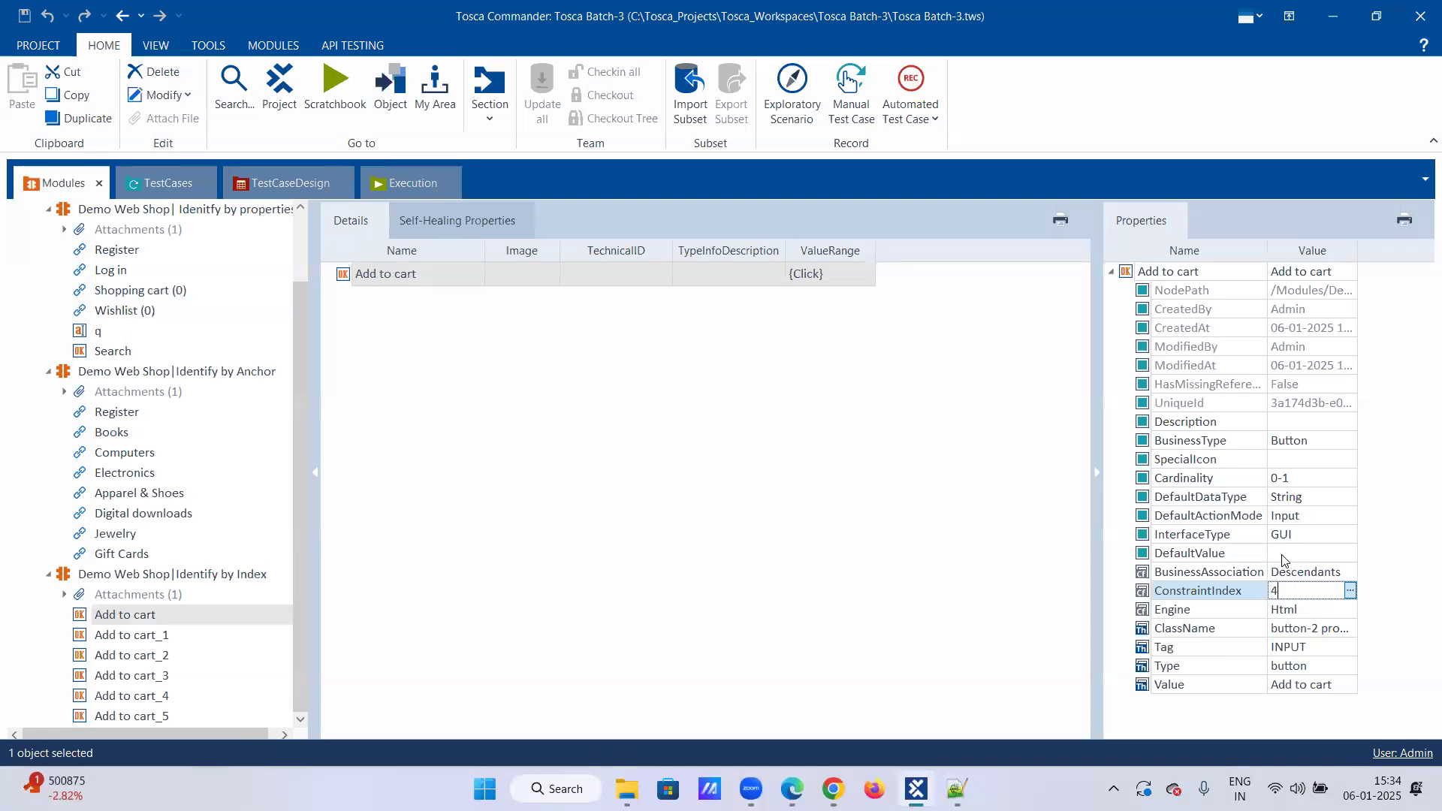
pyautogui.press('Return')
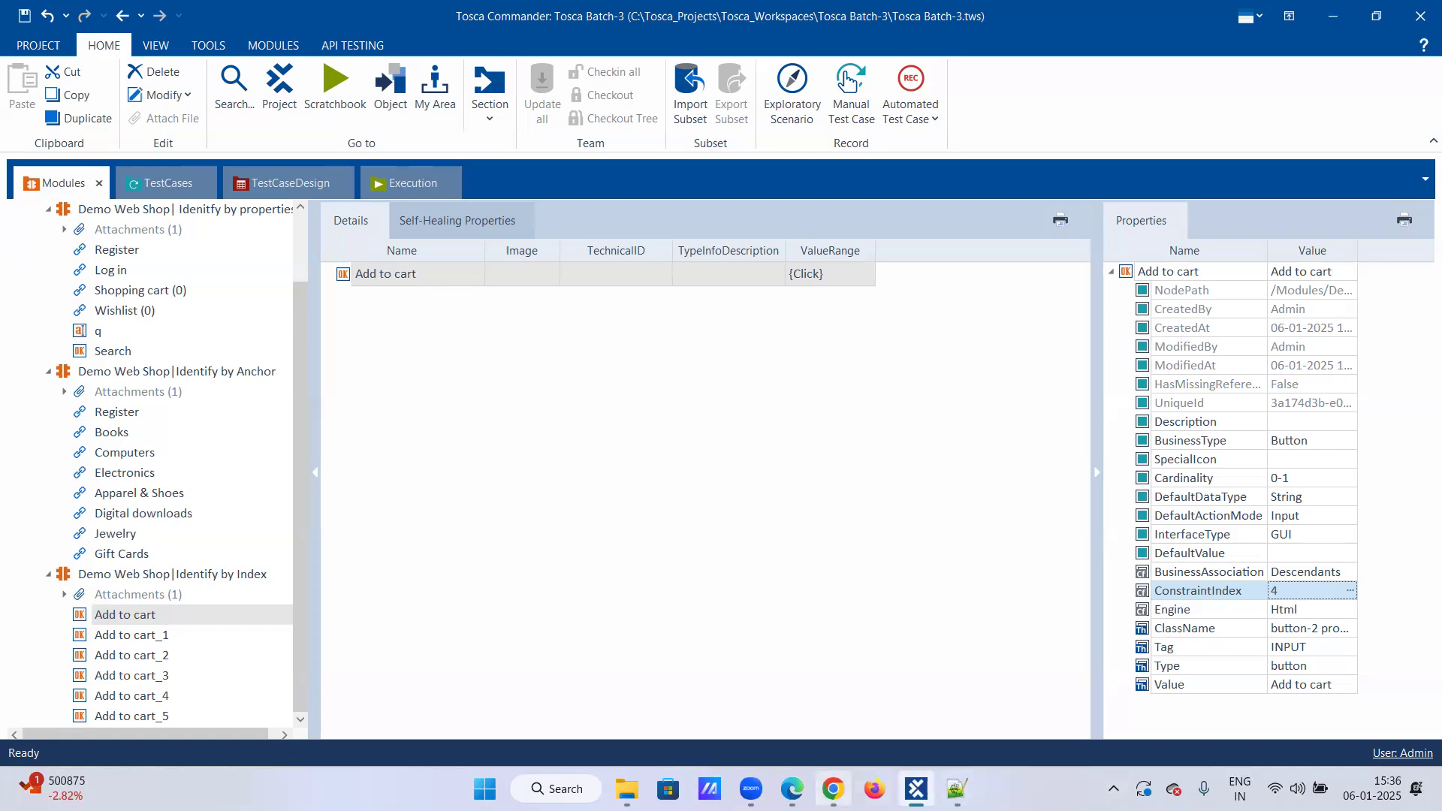
# Step: Compare the order of the Add to cart buttons in the web shop's featured products with the Index module's items
pyautogui.click(835, 790)
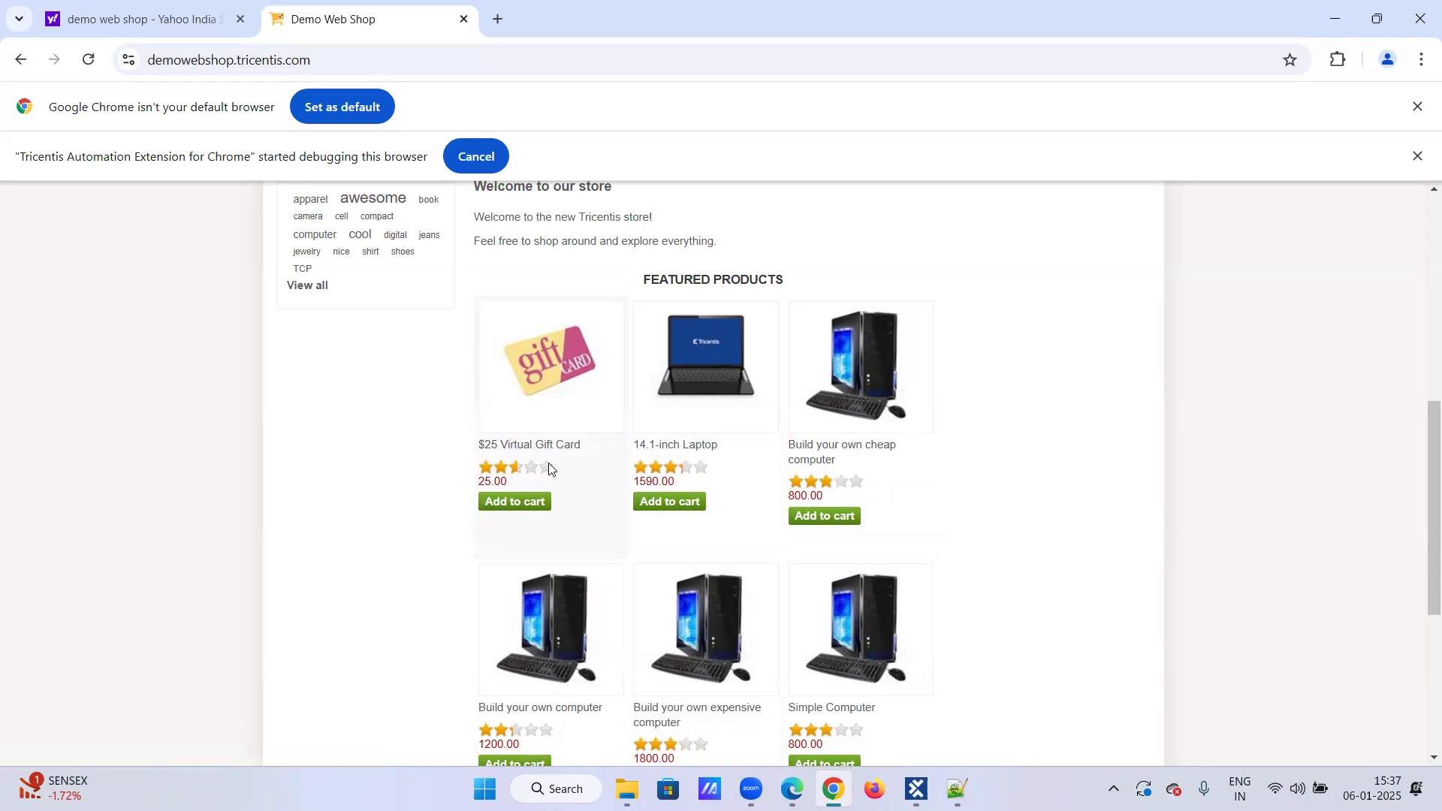
pyautogui.moveTo(548, 466)
pyautogui.click(916, 787)
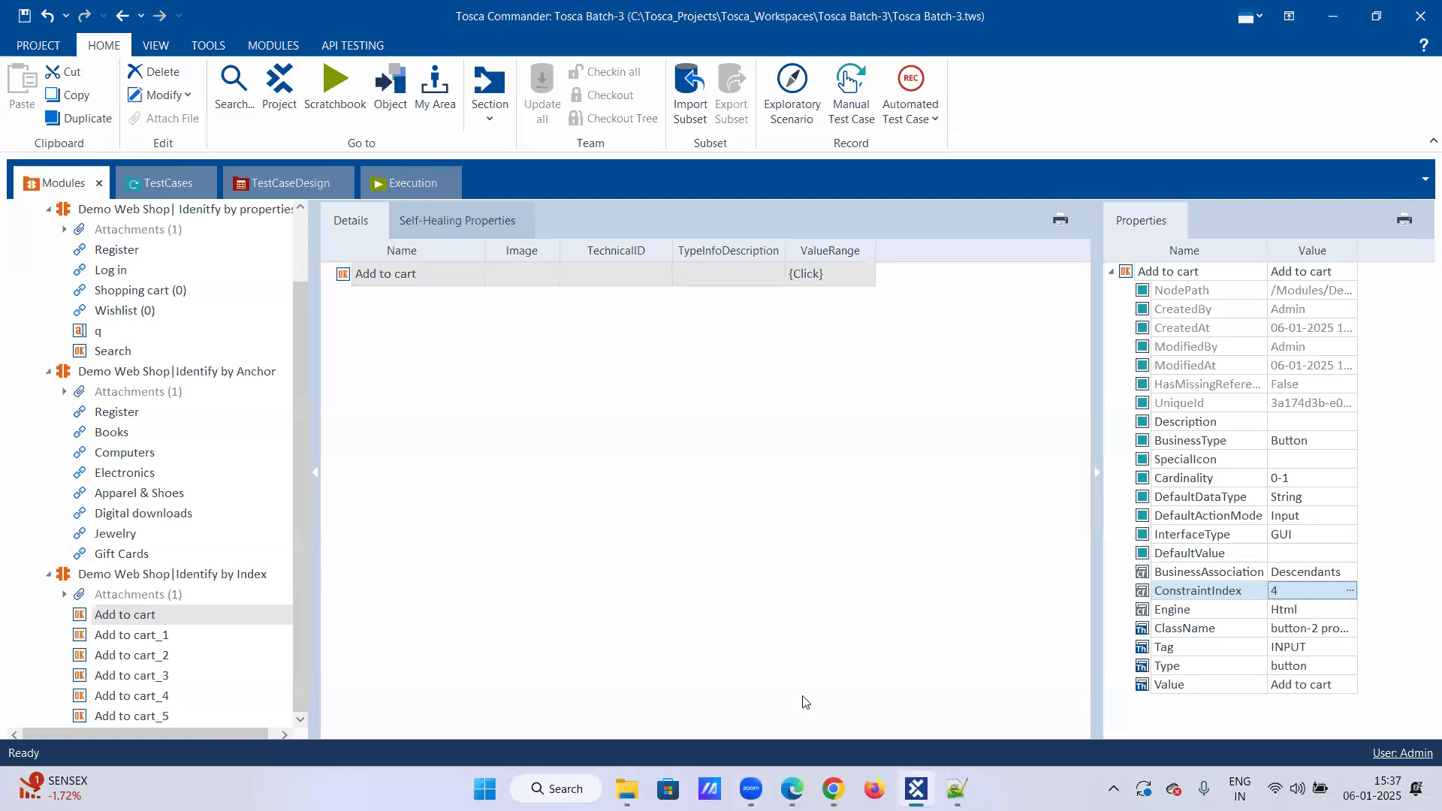
pyautogui.moveTo(832, 789)
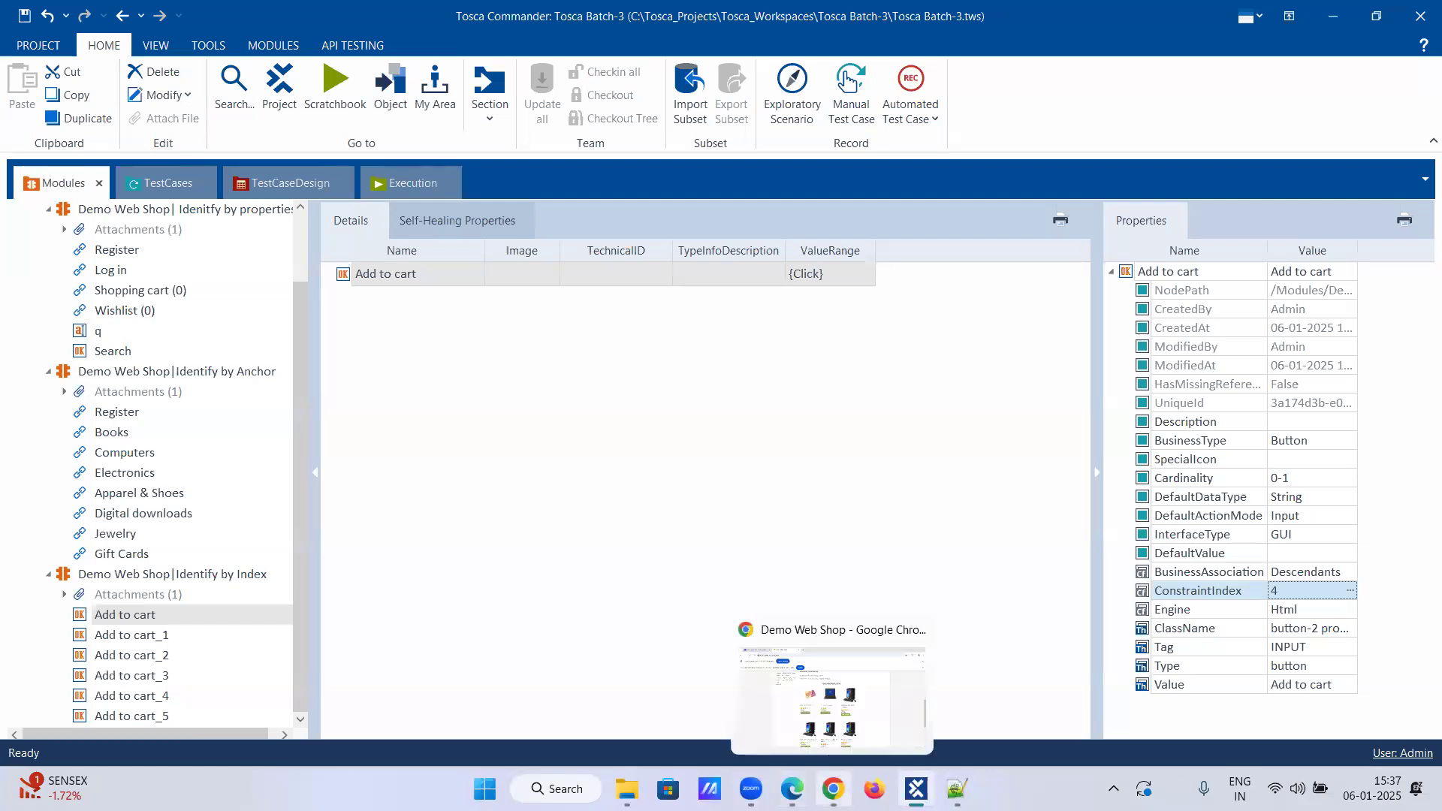
pyautogui.click(827, 695)
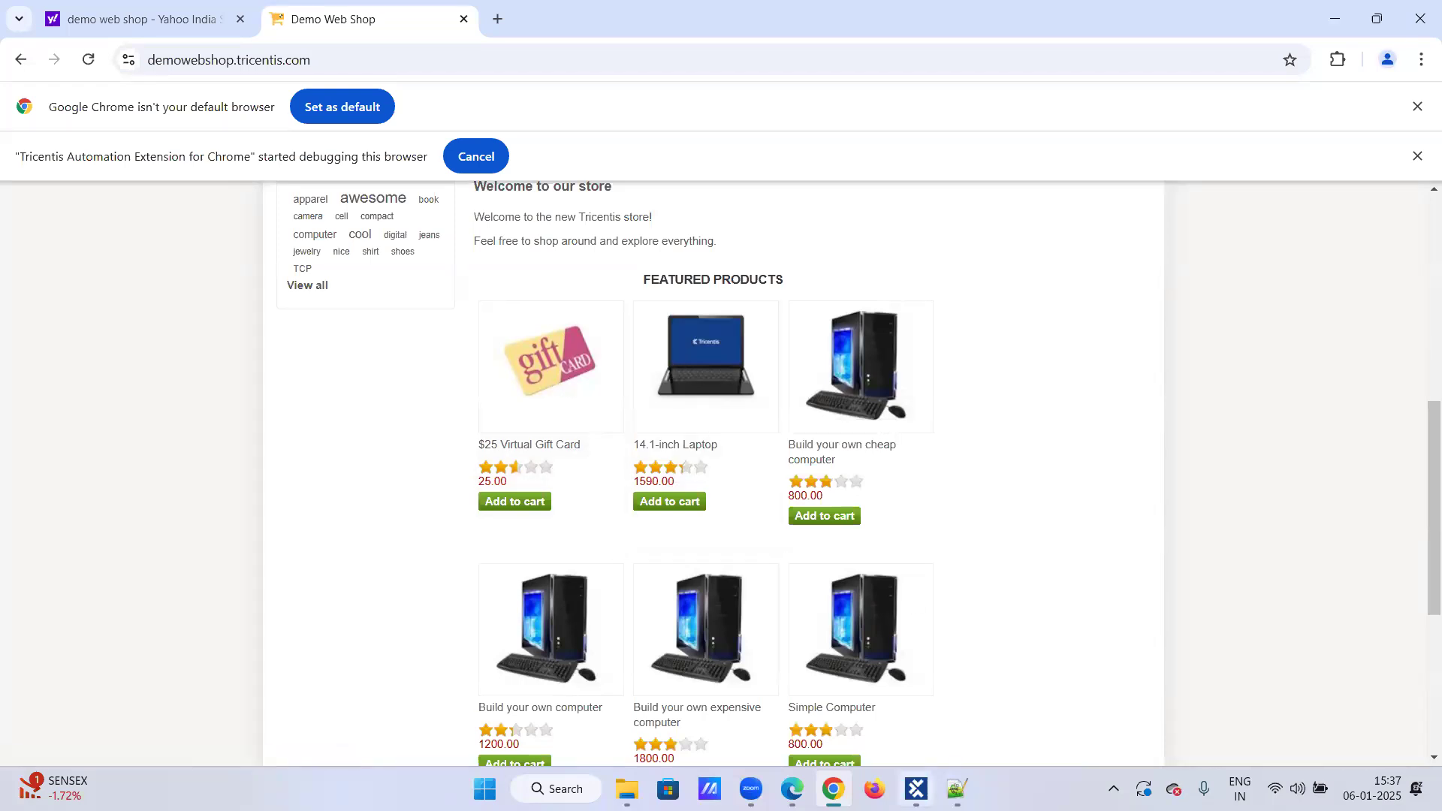
pyautogui.click(916, 788)
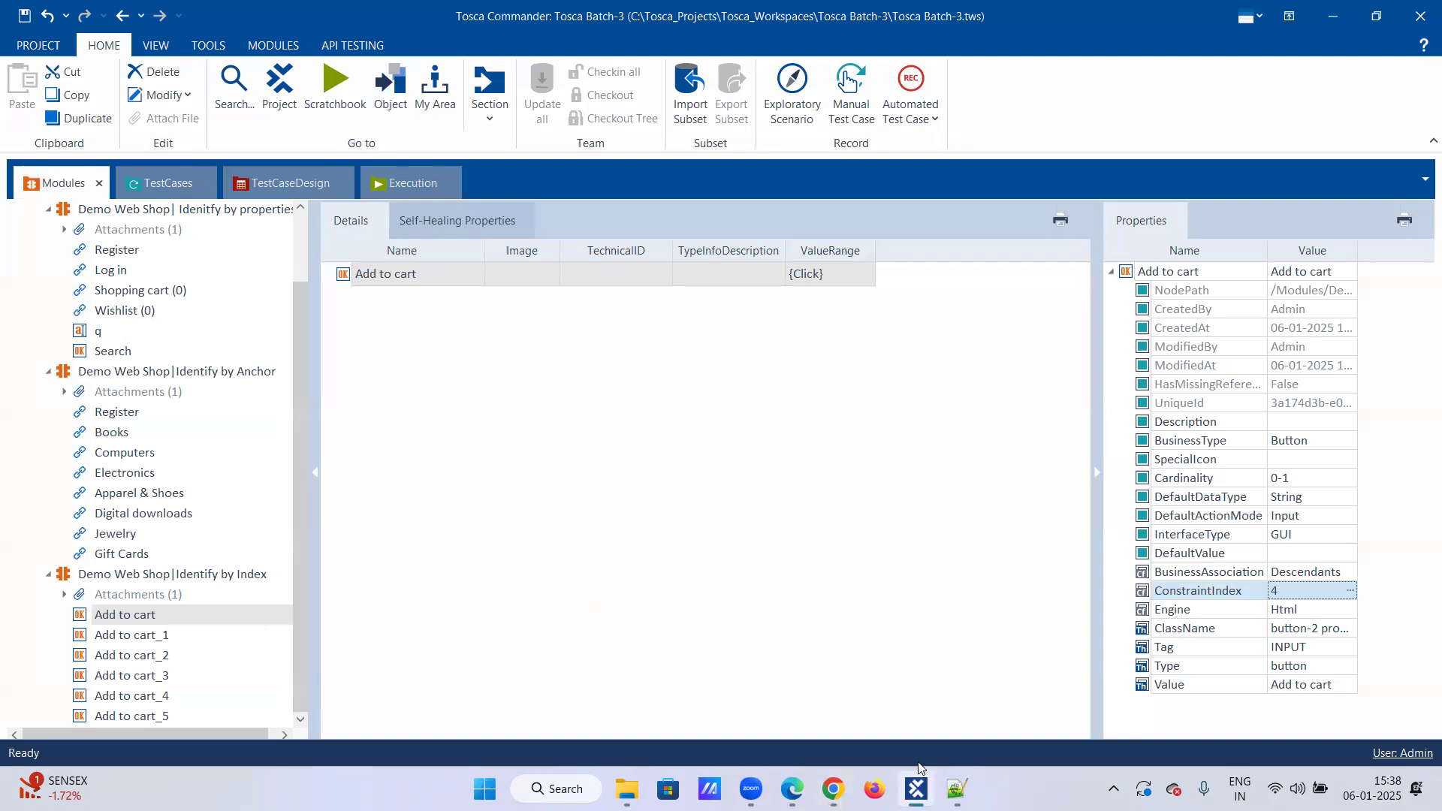
# Step: Set the ConstraintIndex of the first Add to cart item in the Index module to 3
pyautogui.click(118, 618)
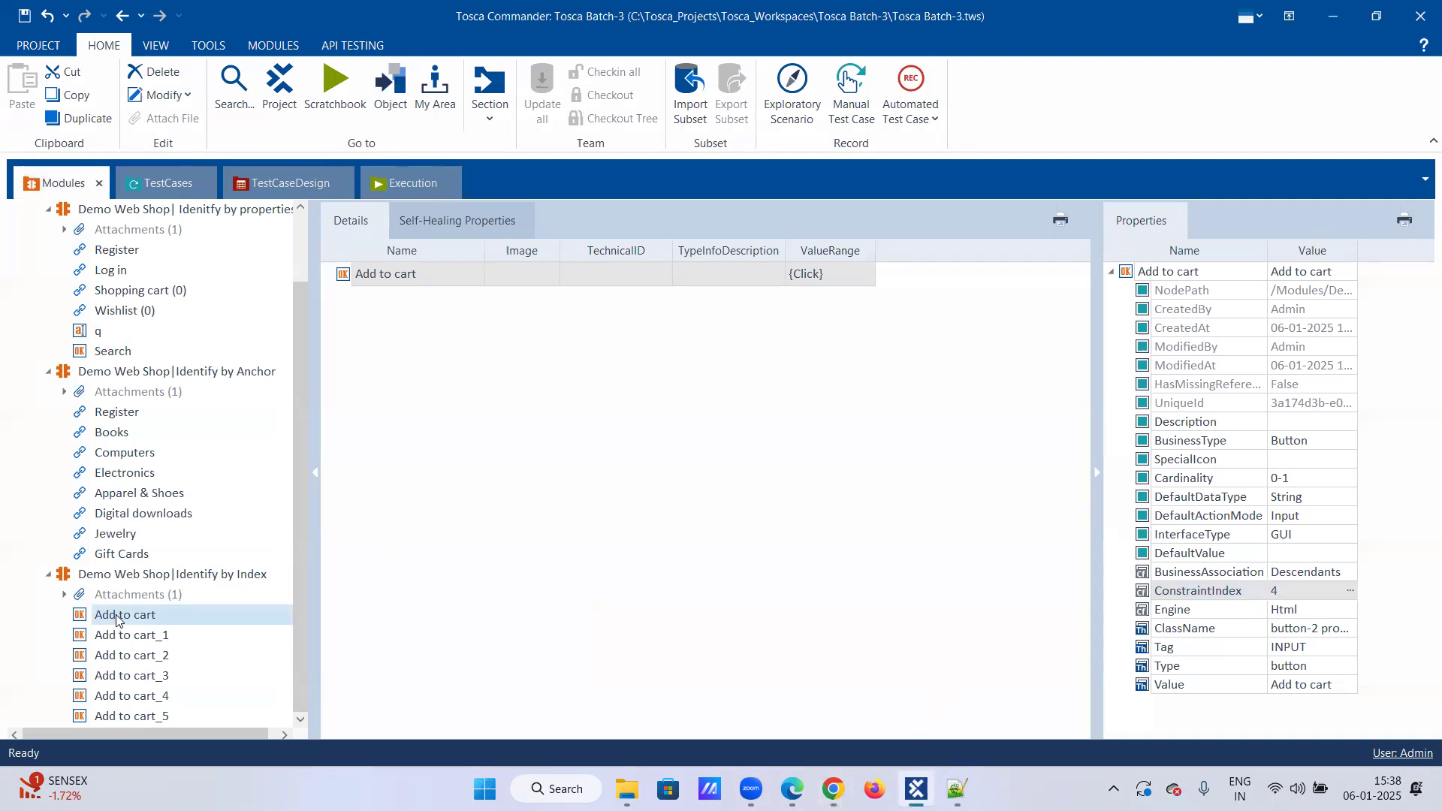
pyautogui.click(1299, 591)
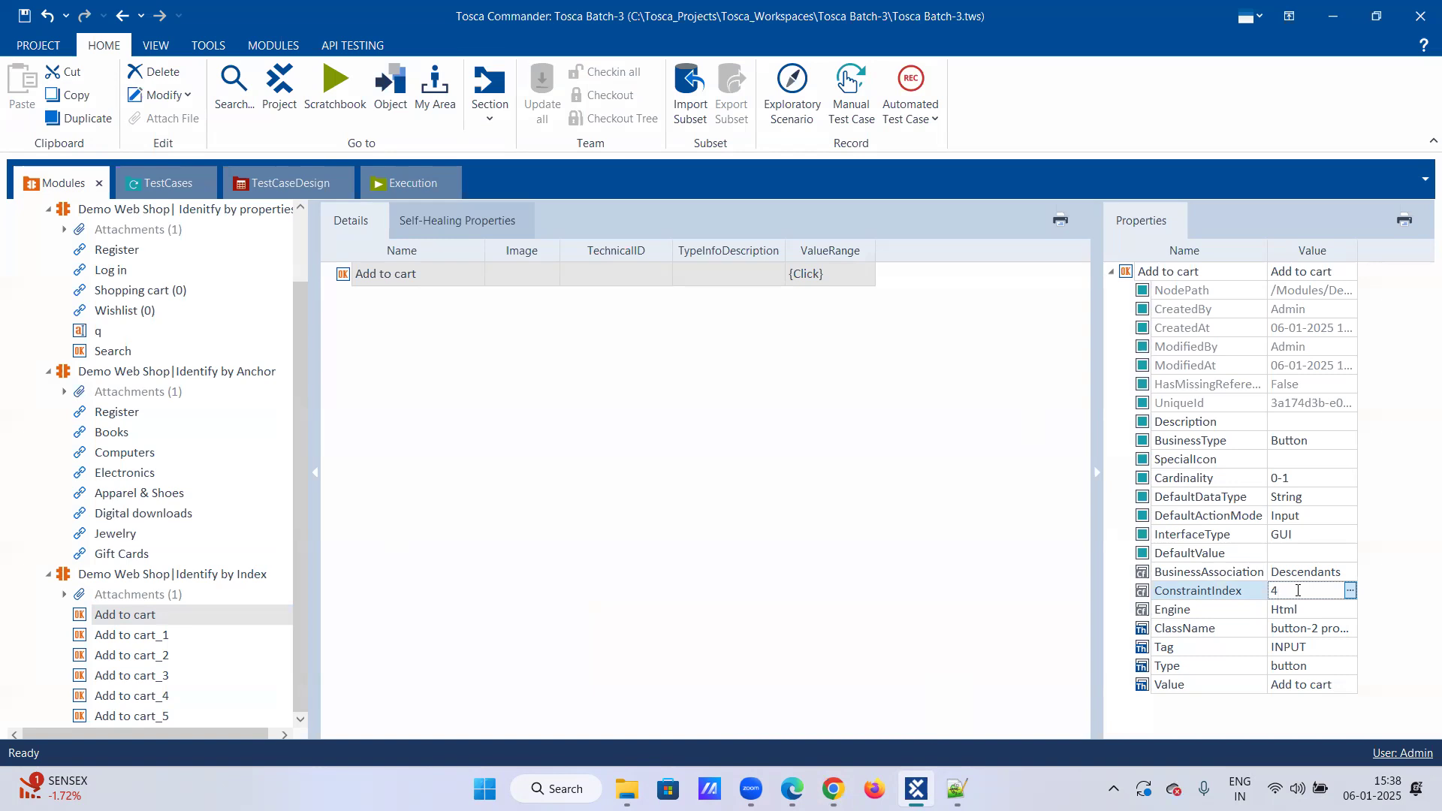
pyautogui.press('BackSpace')
pyautogui.write('3')
pyautogui.click(832, 789)
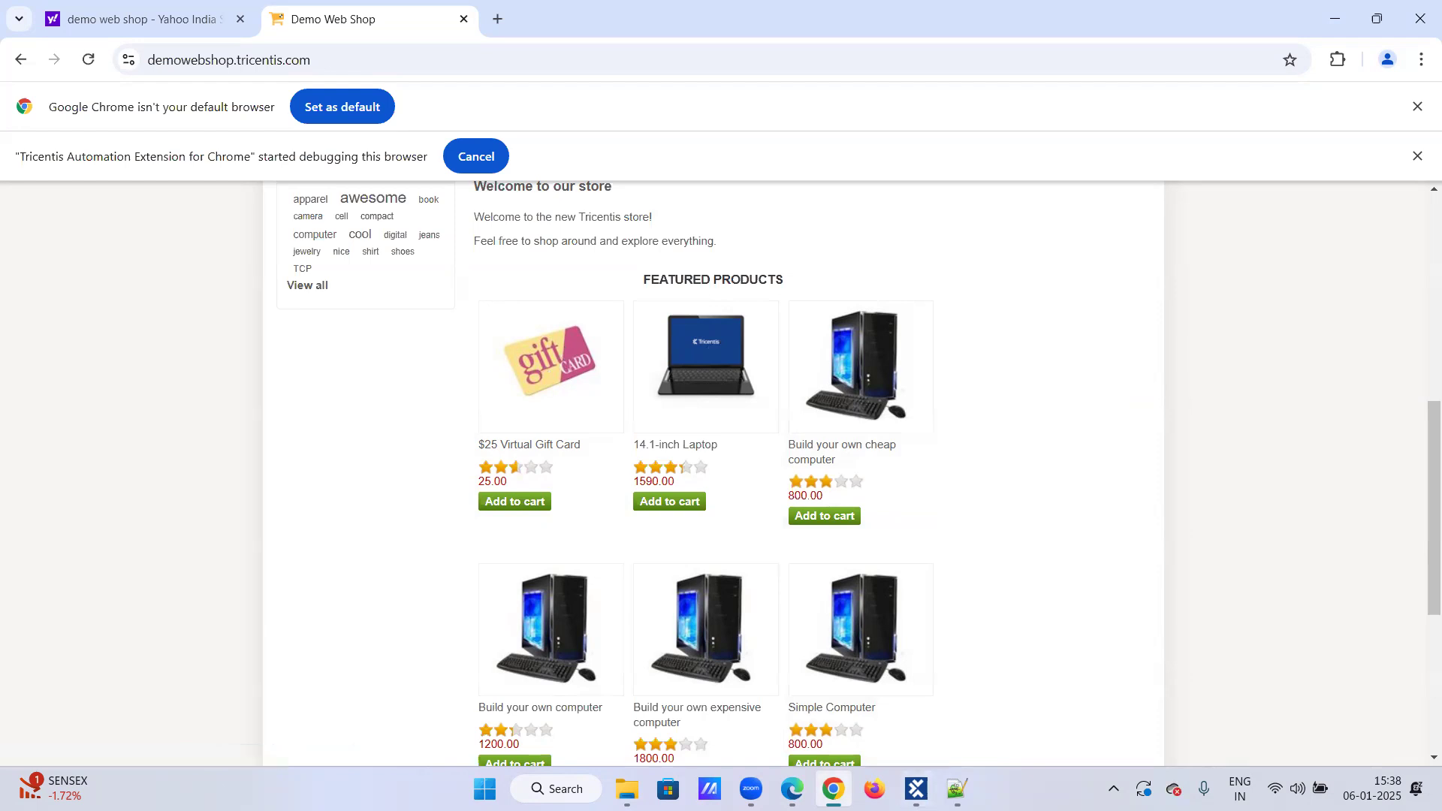
pyautogui.moveTo(833, 788)
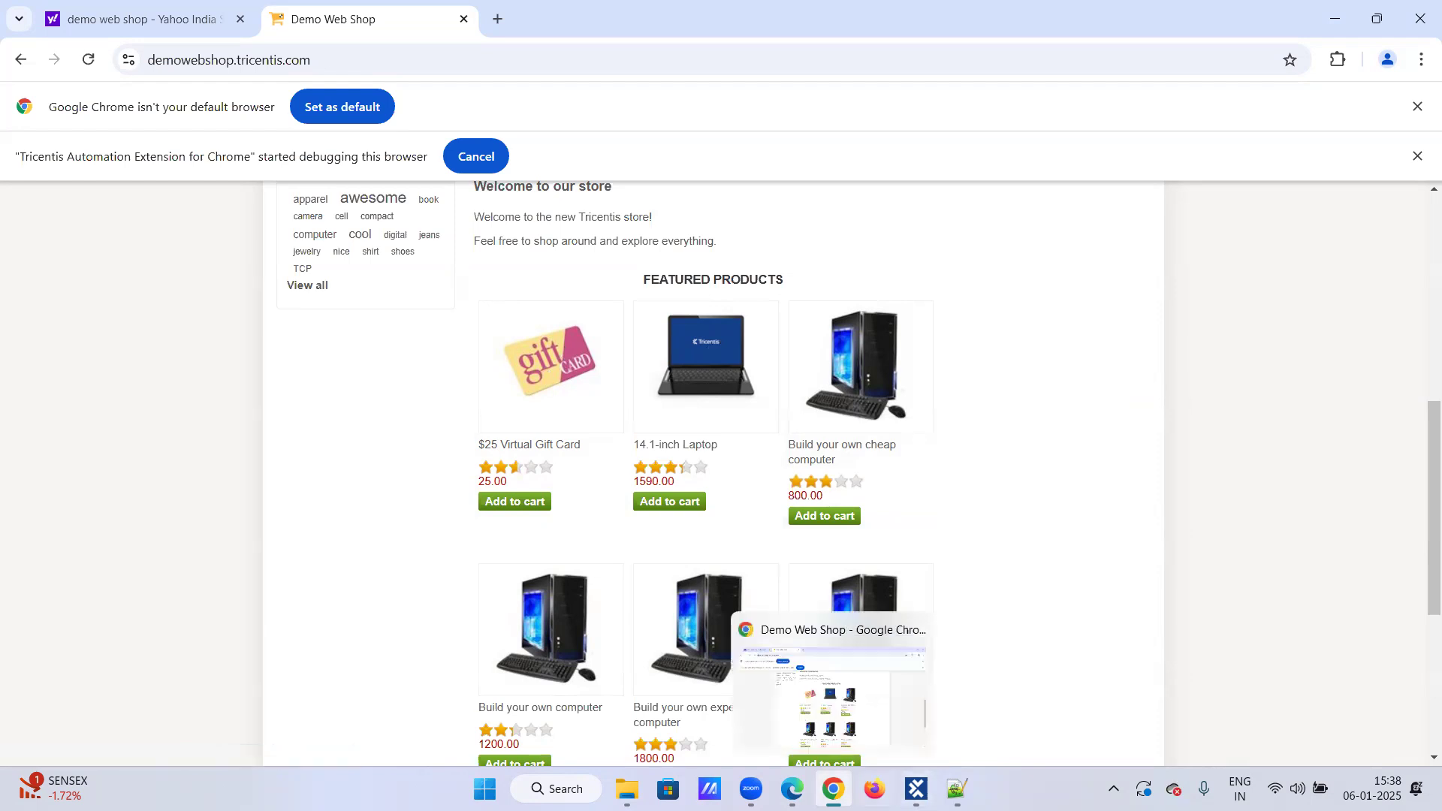
pyautogui.click(917, 788)
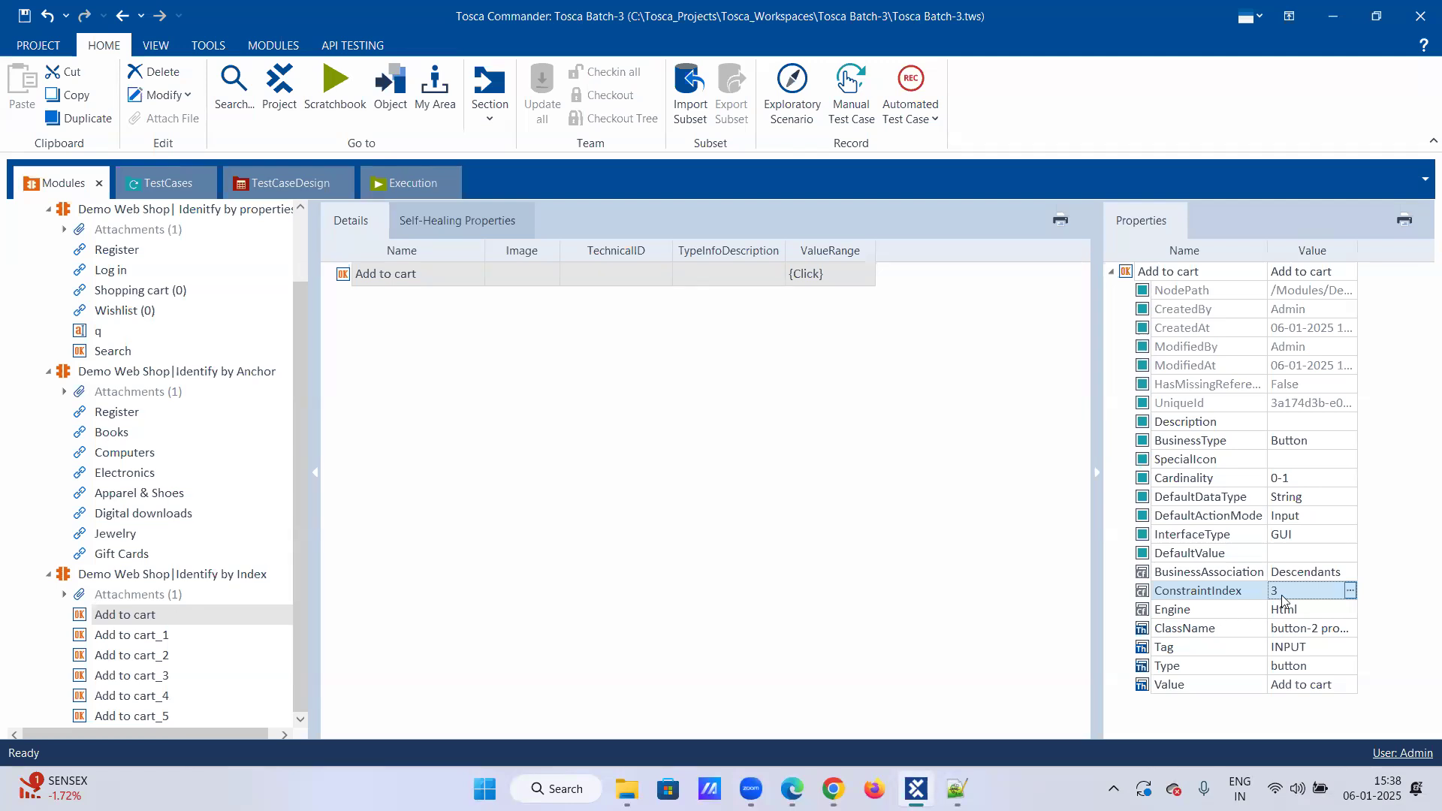
pyautogui.click(1289, 591)
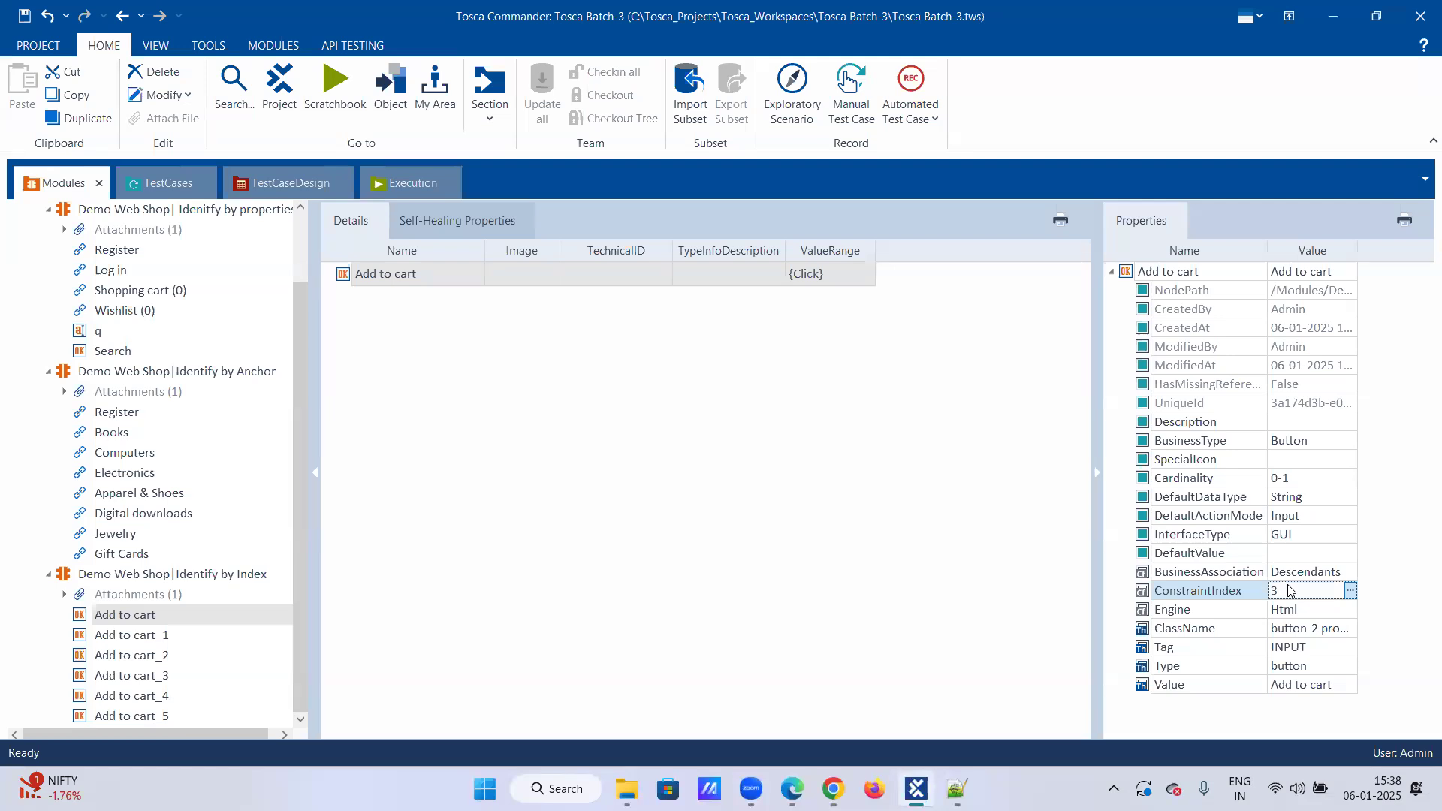
pyautogui.click(939, 592)
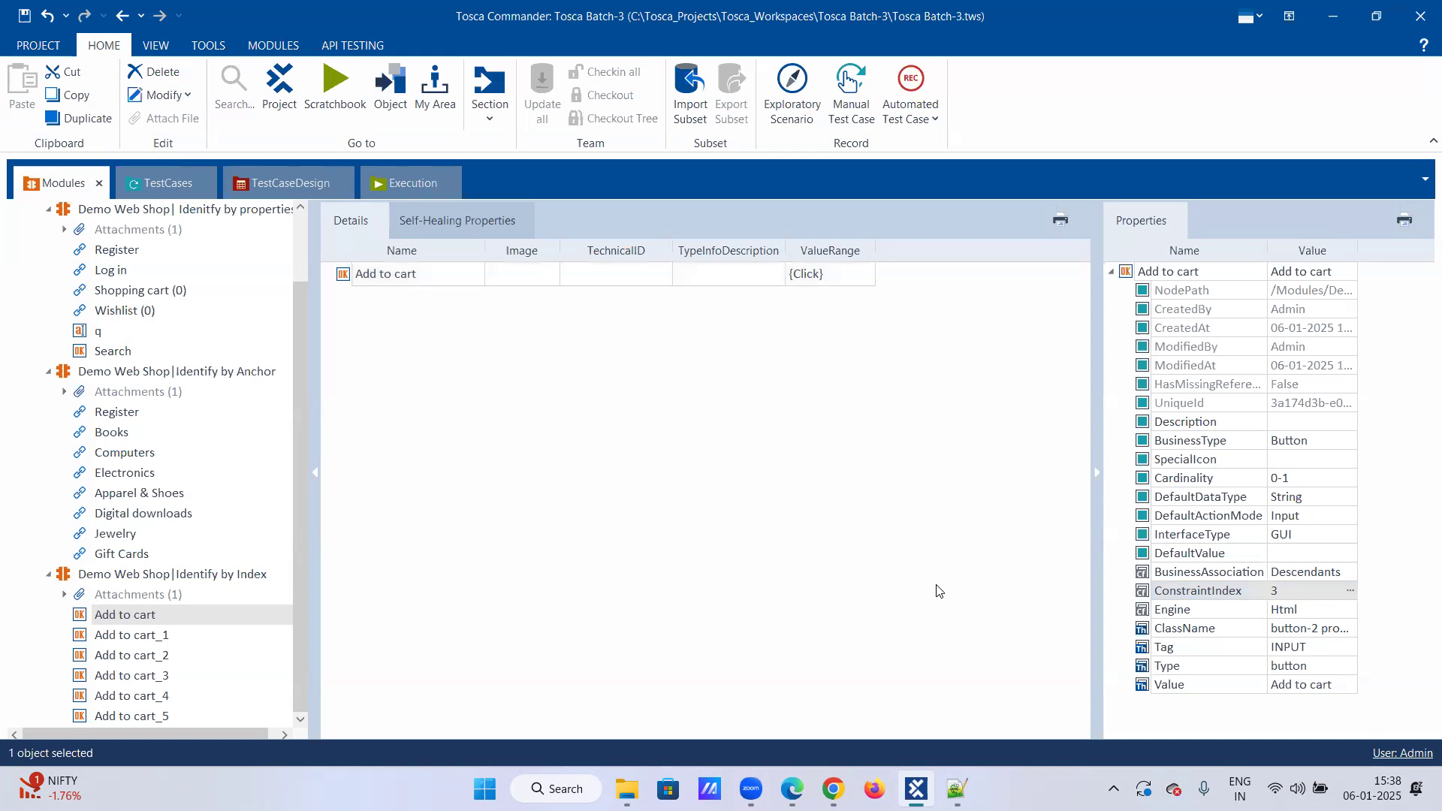
# Step: Save the project and collapse the module tree down to the Demo web shop Modules folder
pyautogui.moveTo(833, 789)
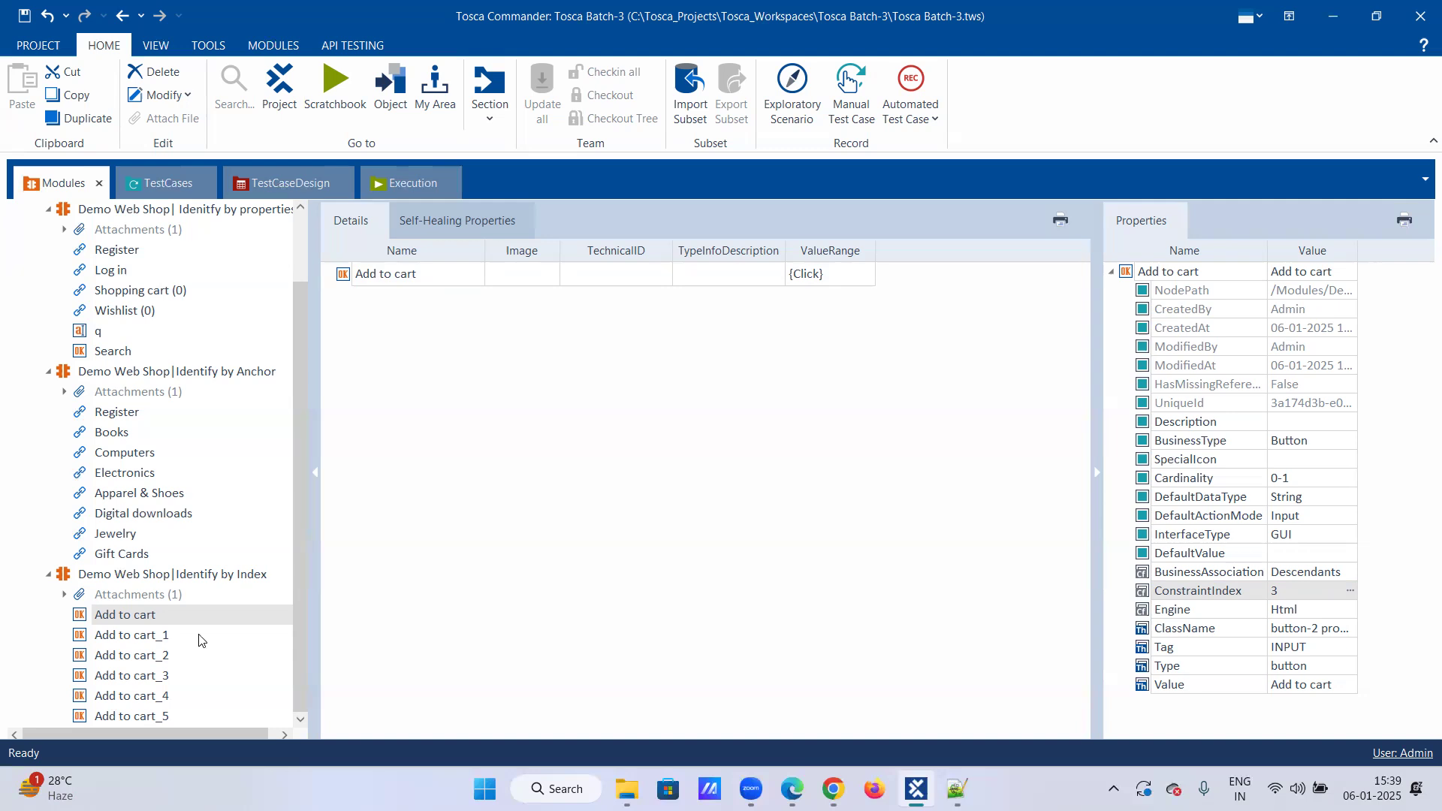
pyautogui.click(24, 15)
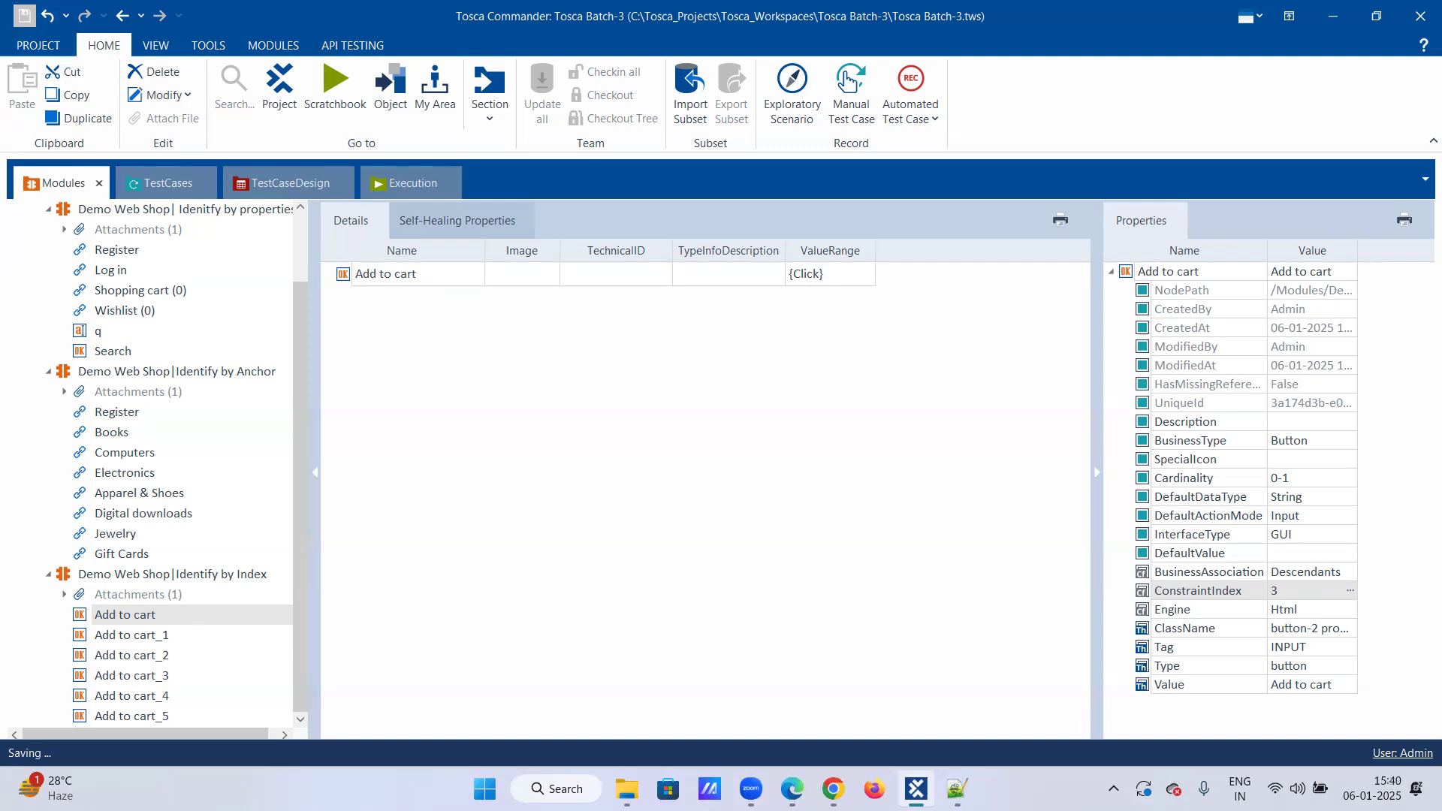
pyautogui.click(48, 210)
pyautogui.click(48, 310)
pyautogui.click(48, 334)
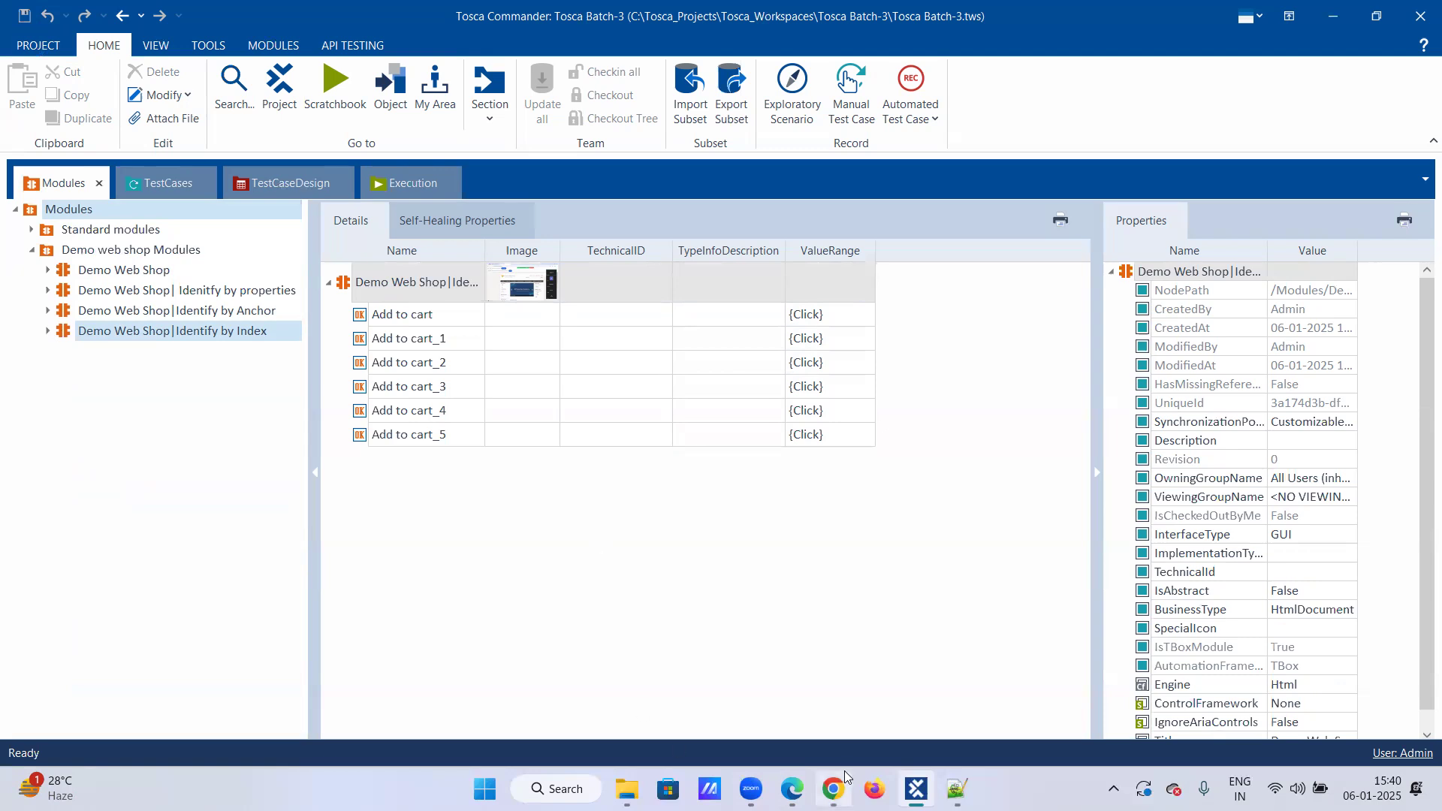
# Step: Add a new heading "Identify by Image:" with a dashed underline below the Index Method notes
pyautogui.moveTo(916, 787)
pyautogui.click(956, 789)
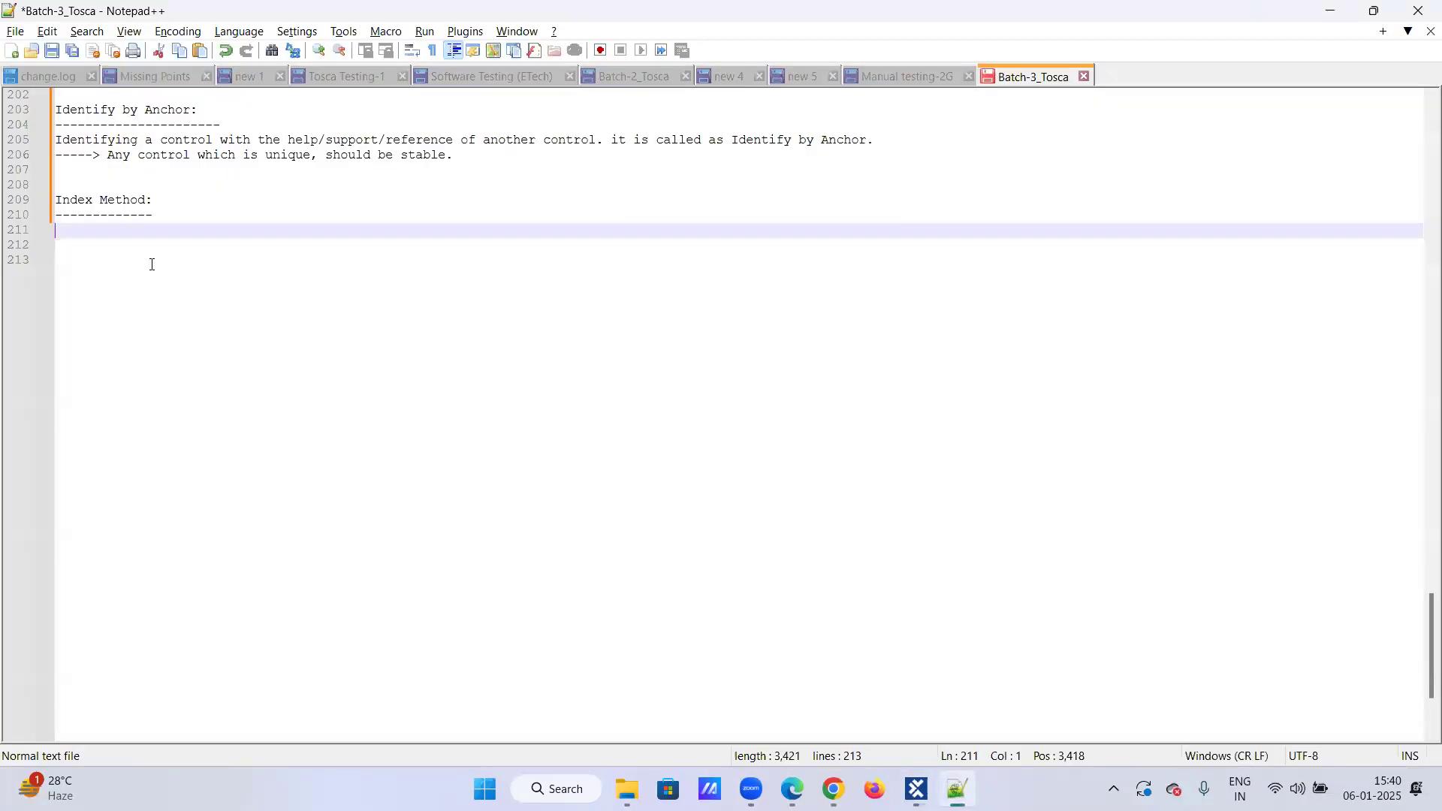
pyautogui.press('Up')
pyautogui.press('Up')
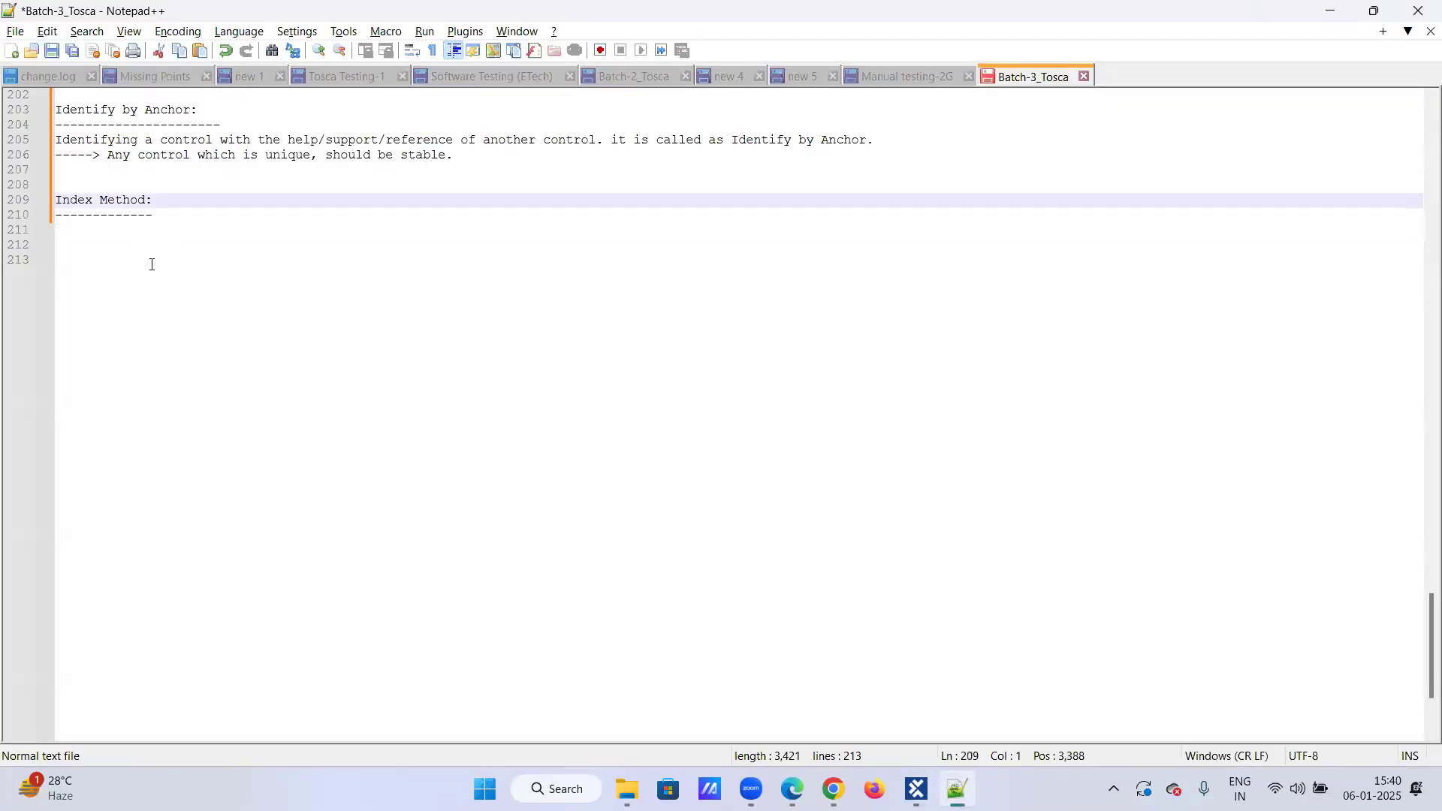
pyautogui.press('Down')
pyautogui.press('End')
pyautogui.press('Return')
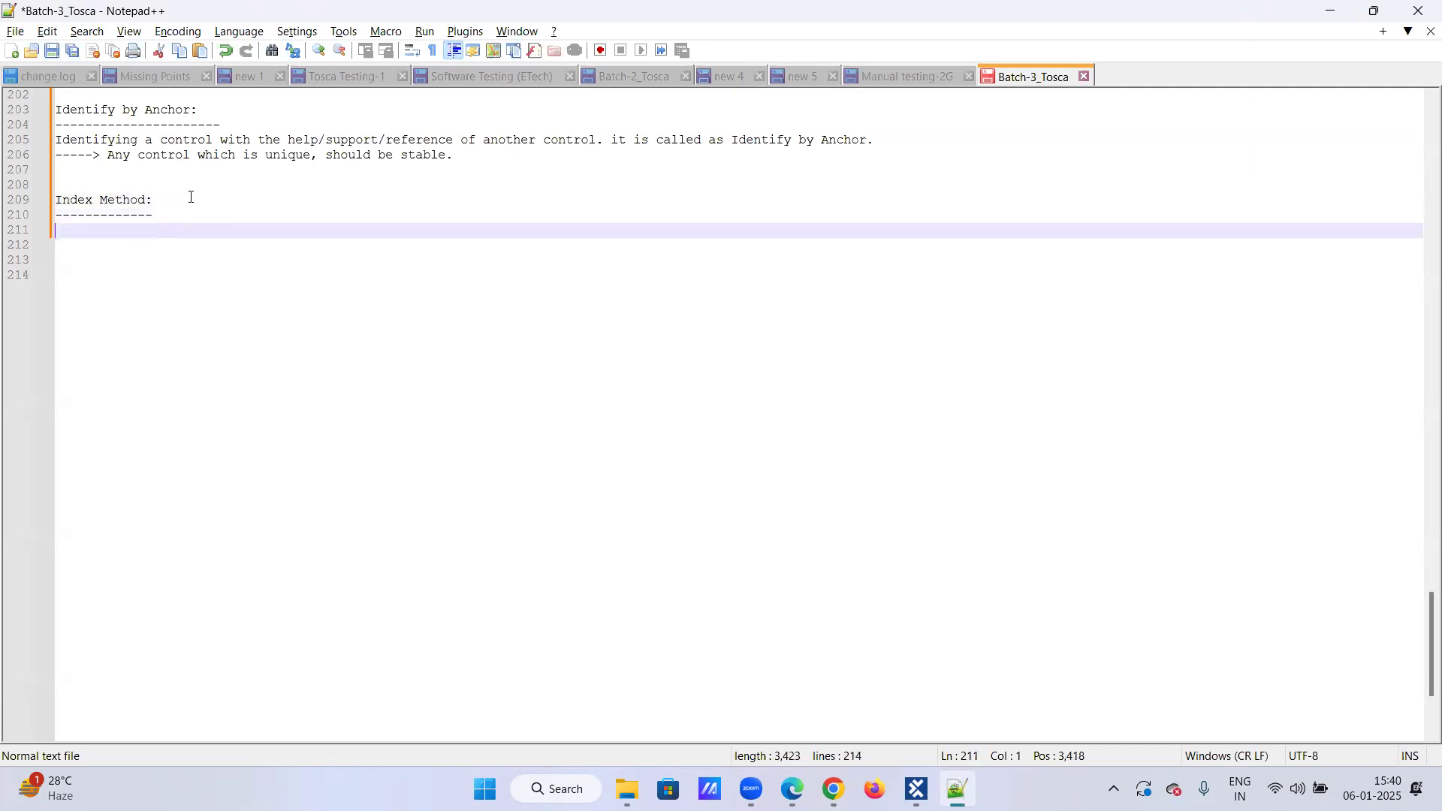
pyautogui.press('Return')
pyautogui.write('Identify by Image:')
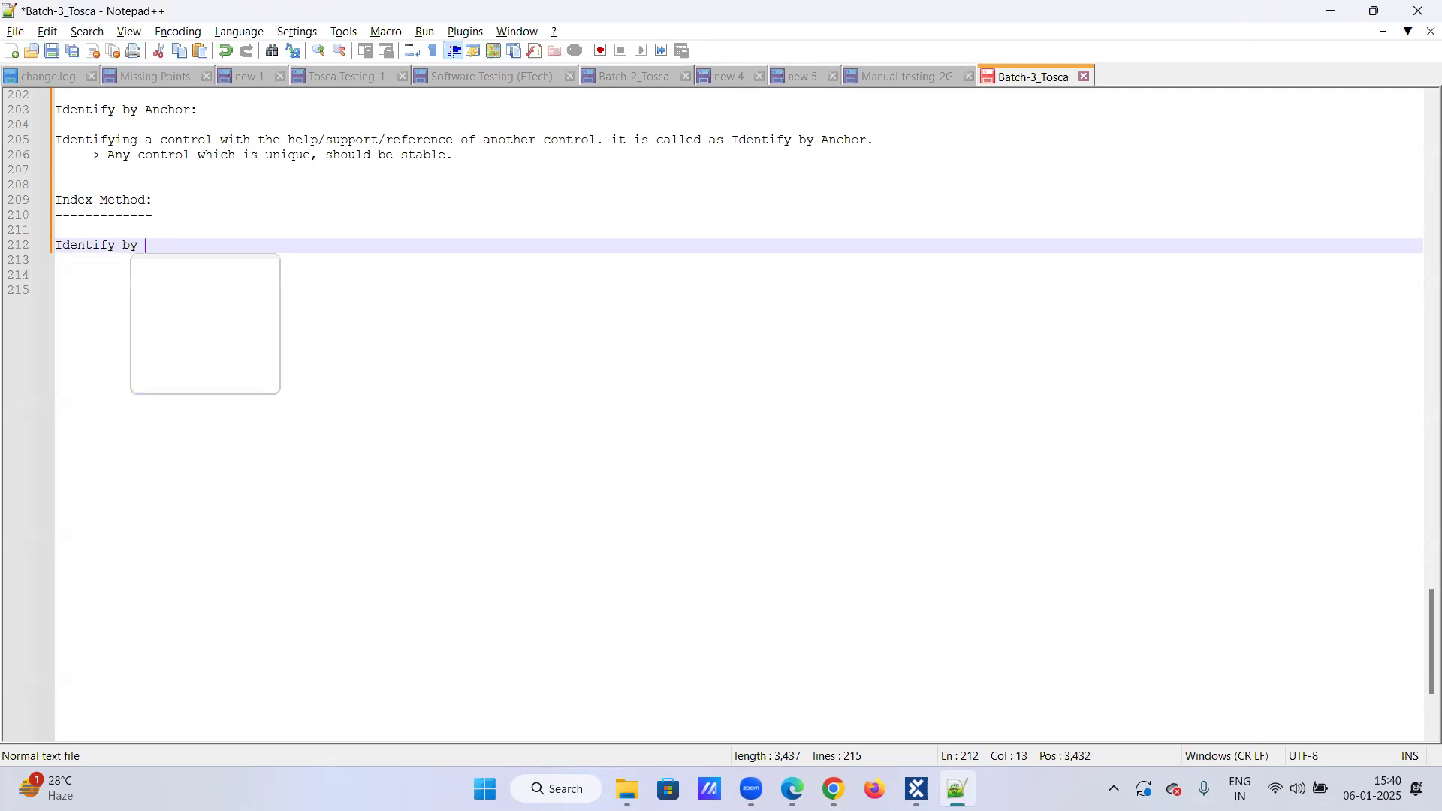
pyautogui.press('Return')
pyautogui.write('-------------------')
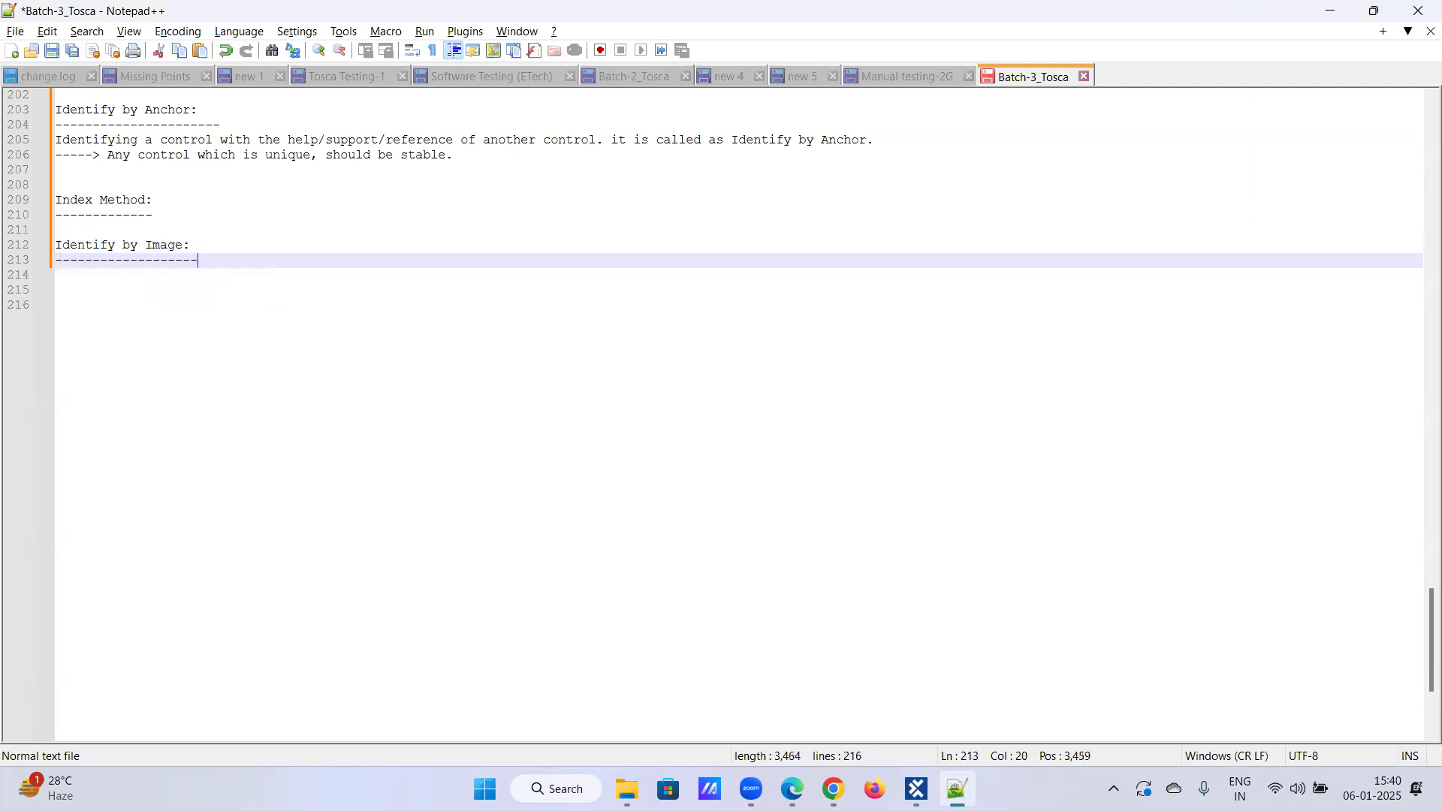
pyautogui.press('Return')
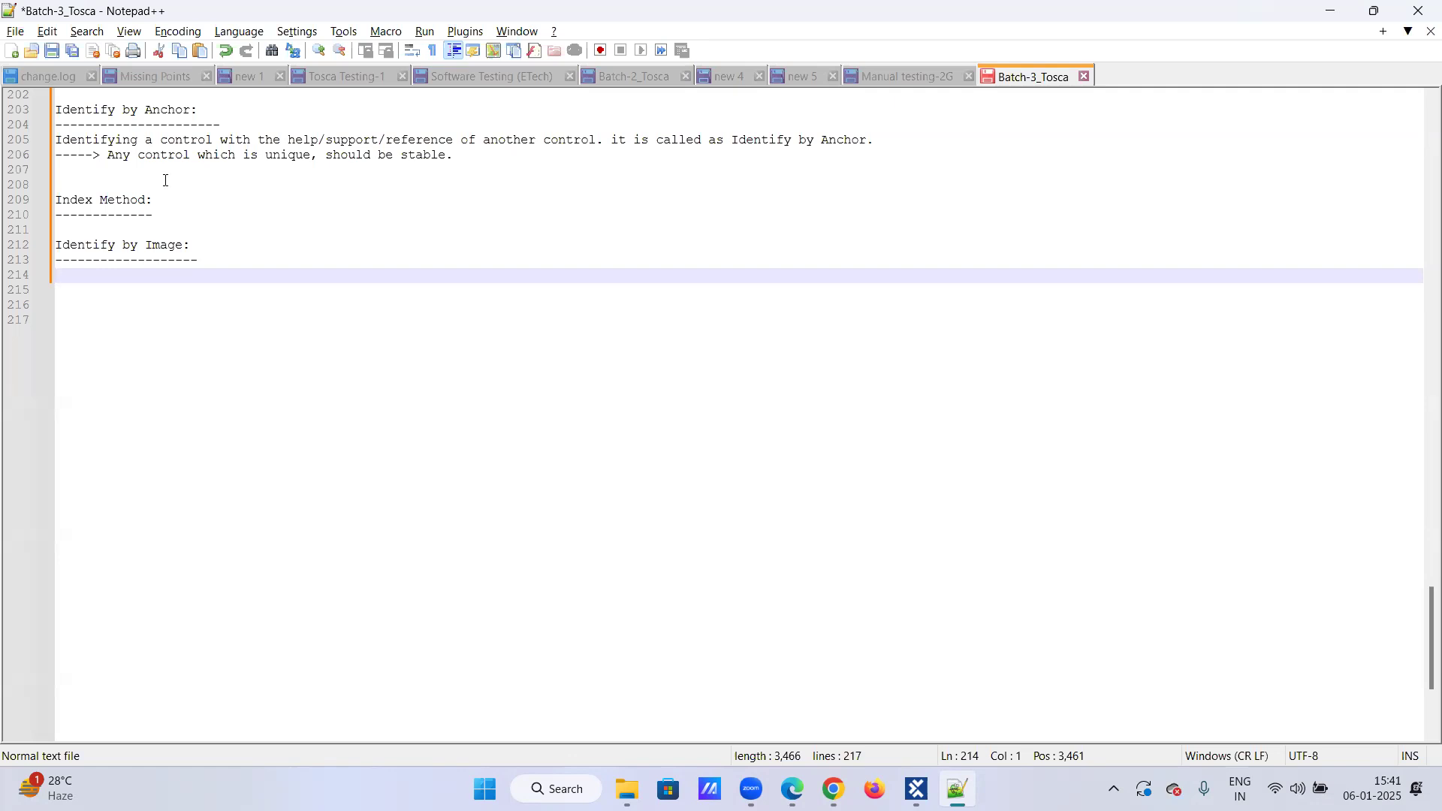
# Step: Scroll the web shop to the top and start an XScan of the Demo Web Shop page from the Demo web shop Modules folder
pyautogui.click(917, 789)
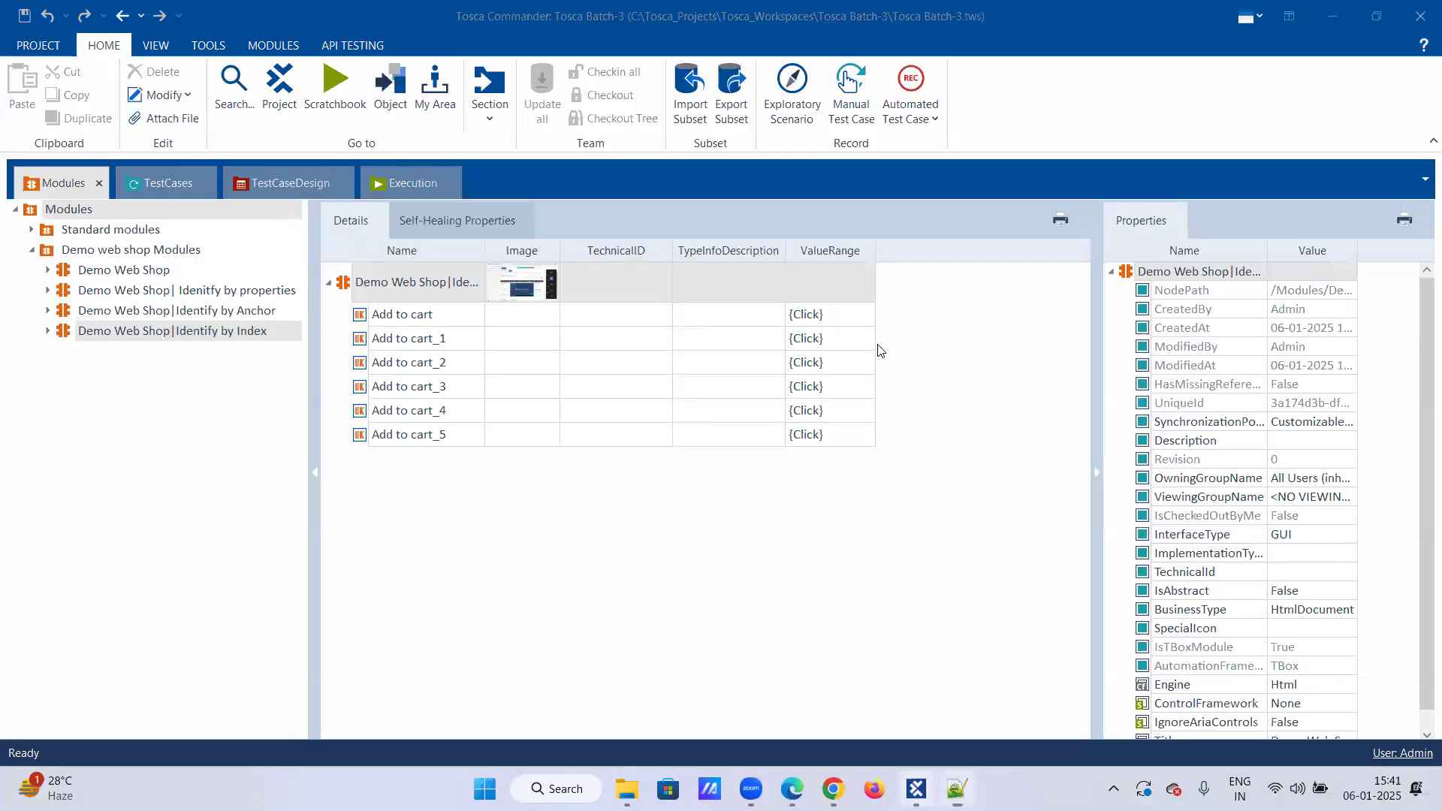
pyautogui.rightClick(153, 251)
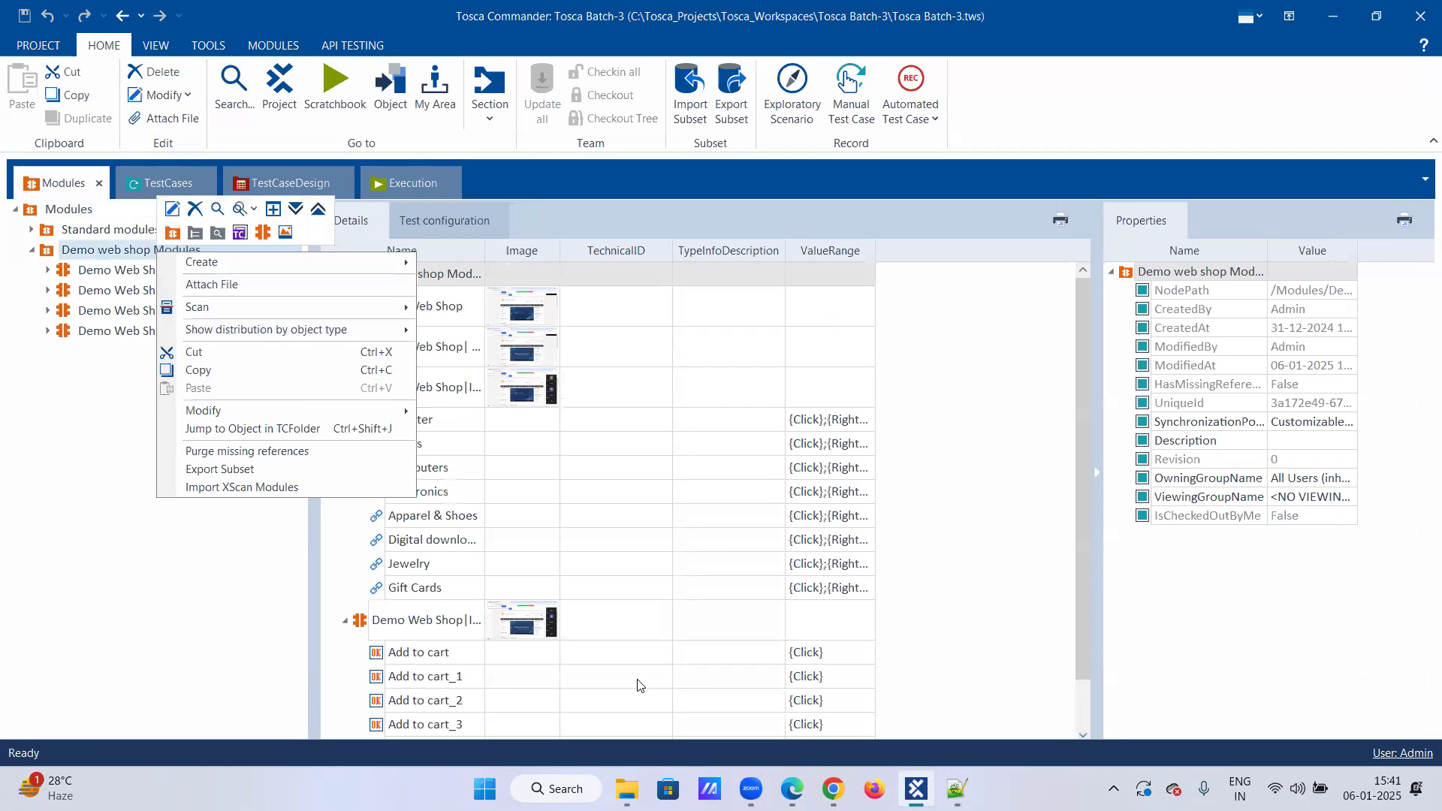
pyautogui.click(832, 789)
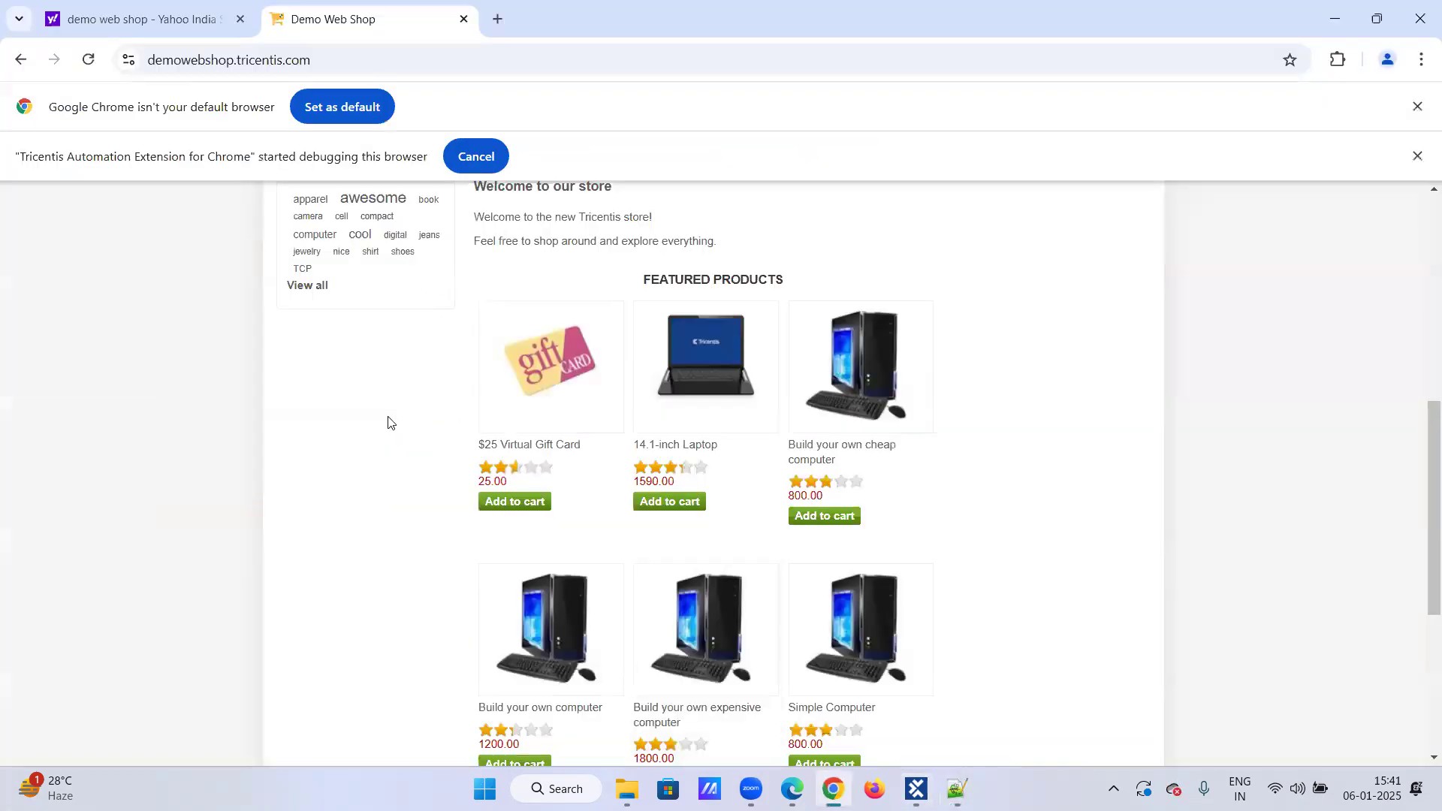
pyautogui.scroll(8, 389, 346)
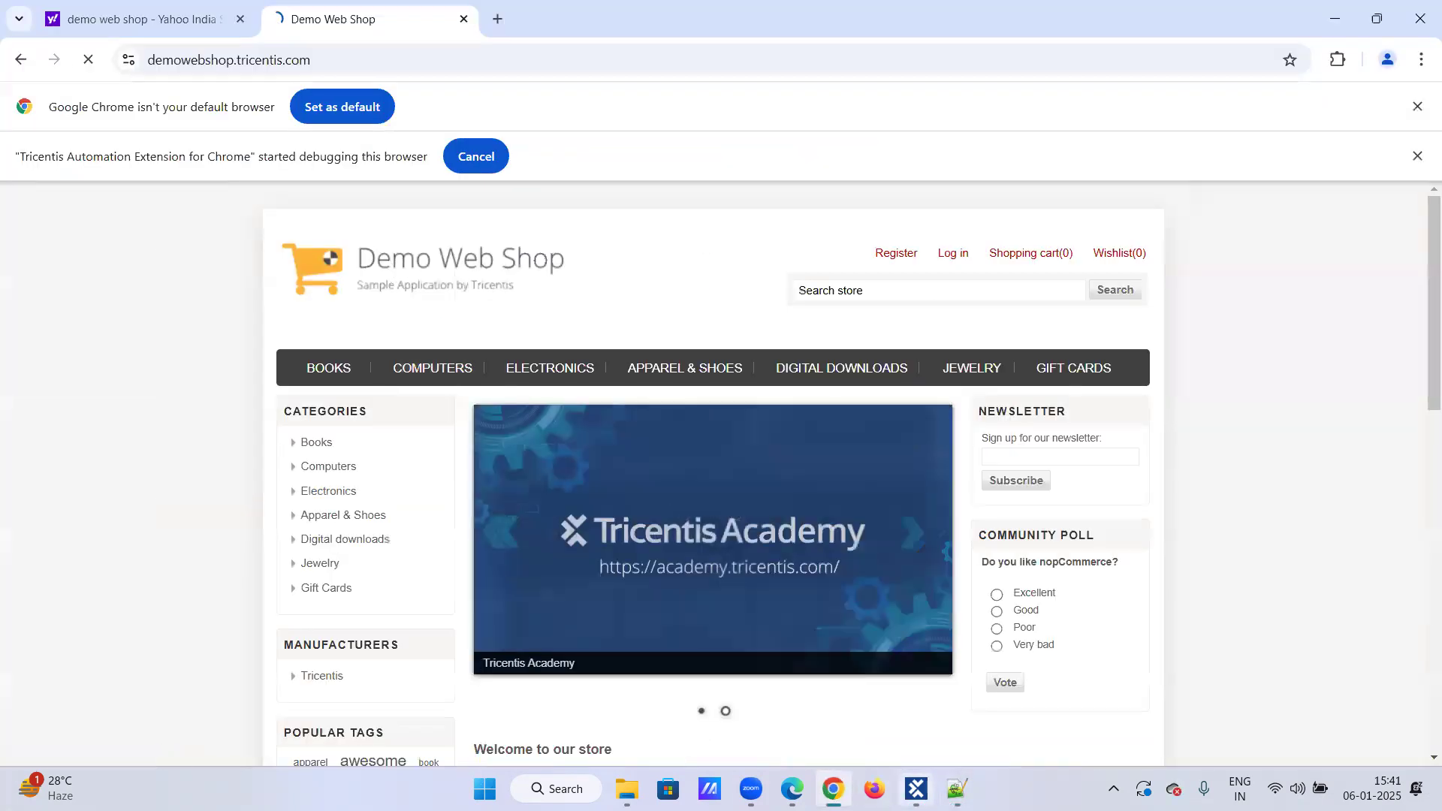
pyautogui.click(916, 789)
pyautogui.rightClick(155, 251)
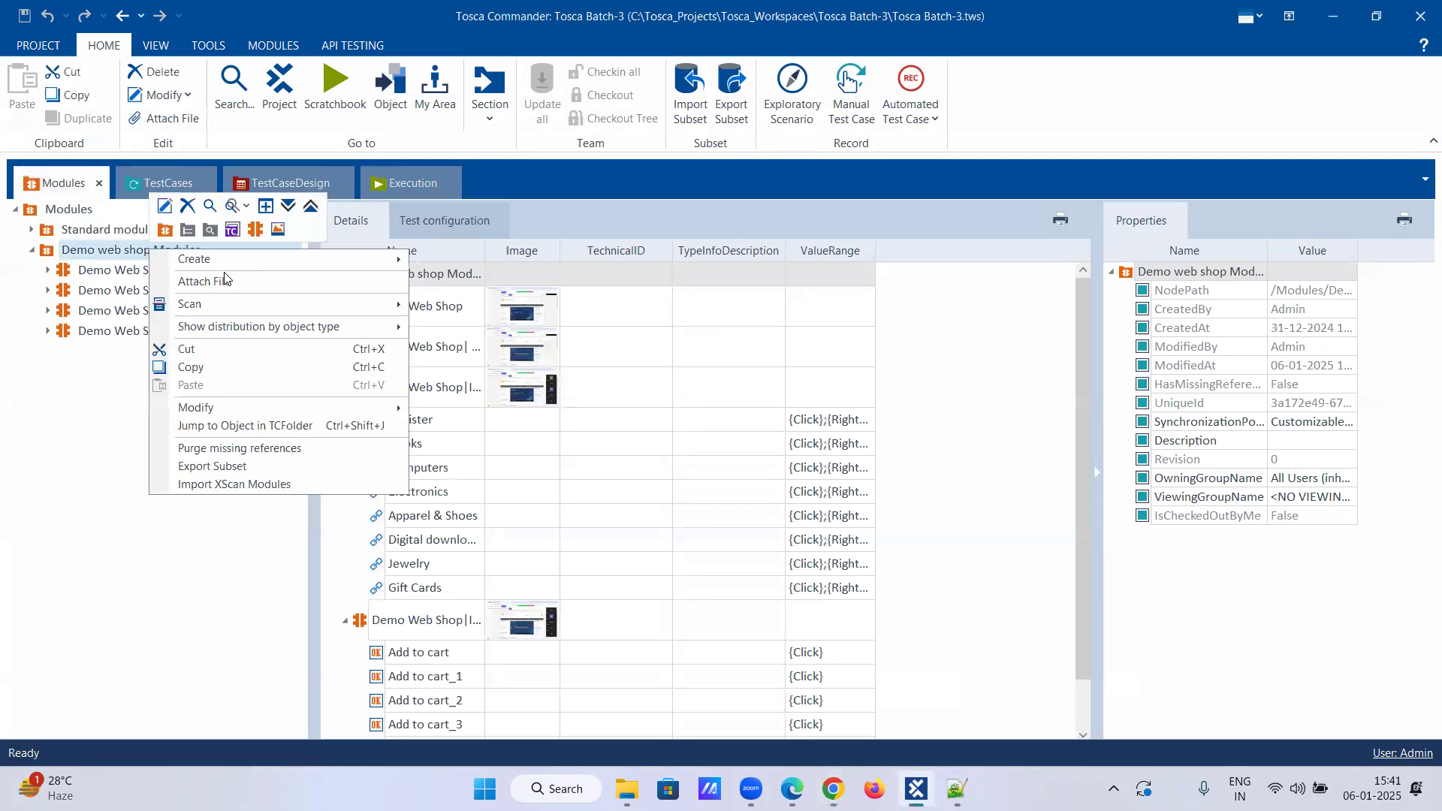
pyautogui.moveTo(272, 303)
pyautogui.click(466, 306)
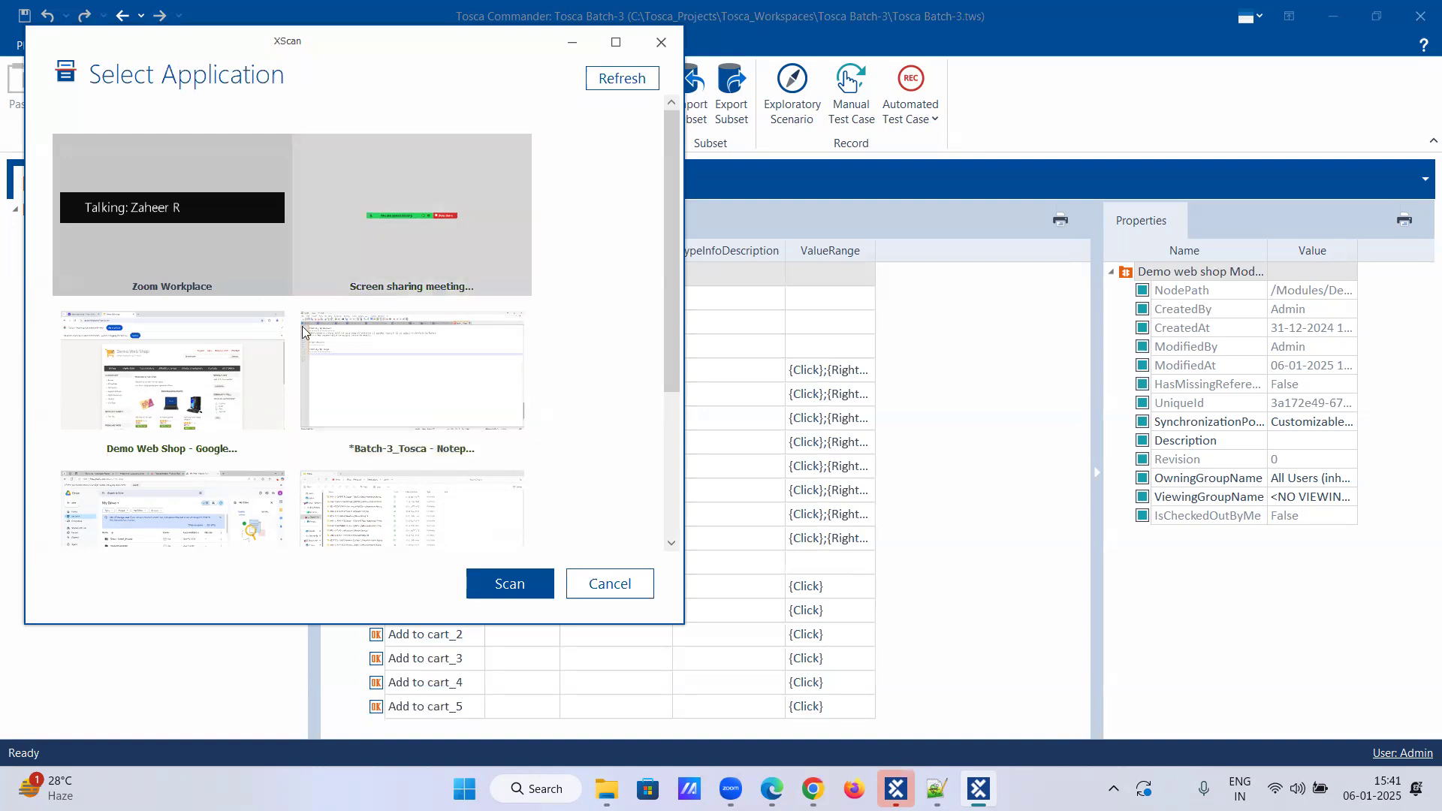
pyautogui.click(258, 421)
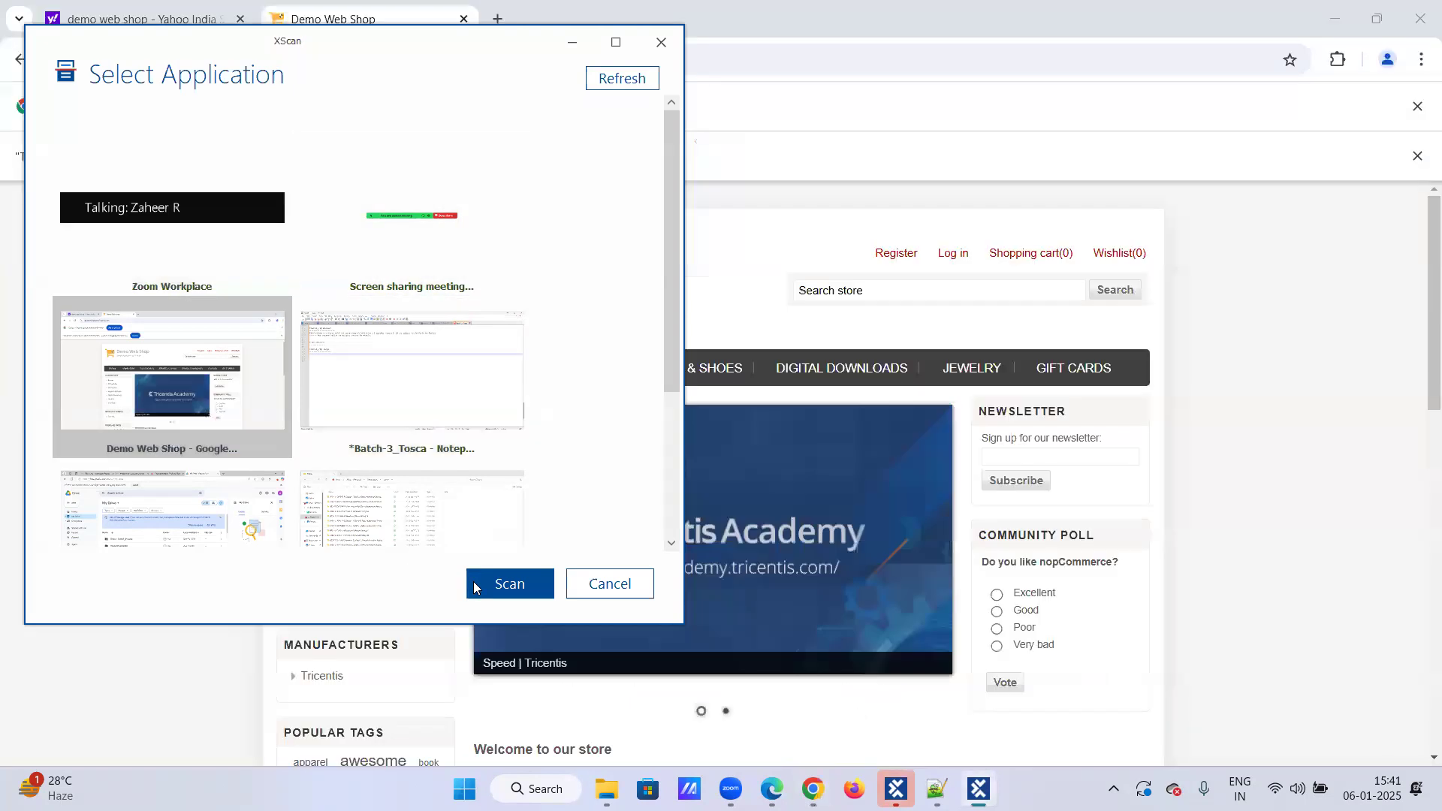
pyautogui.click(509, 585)
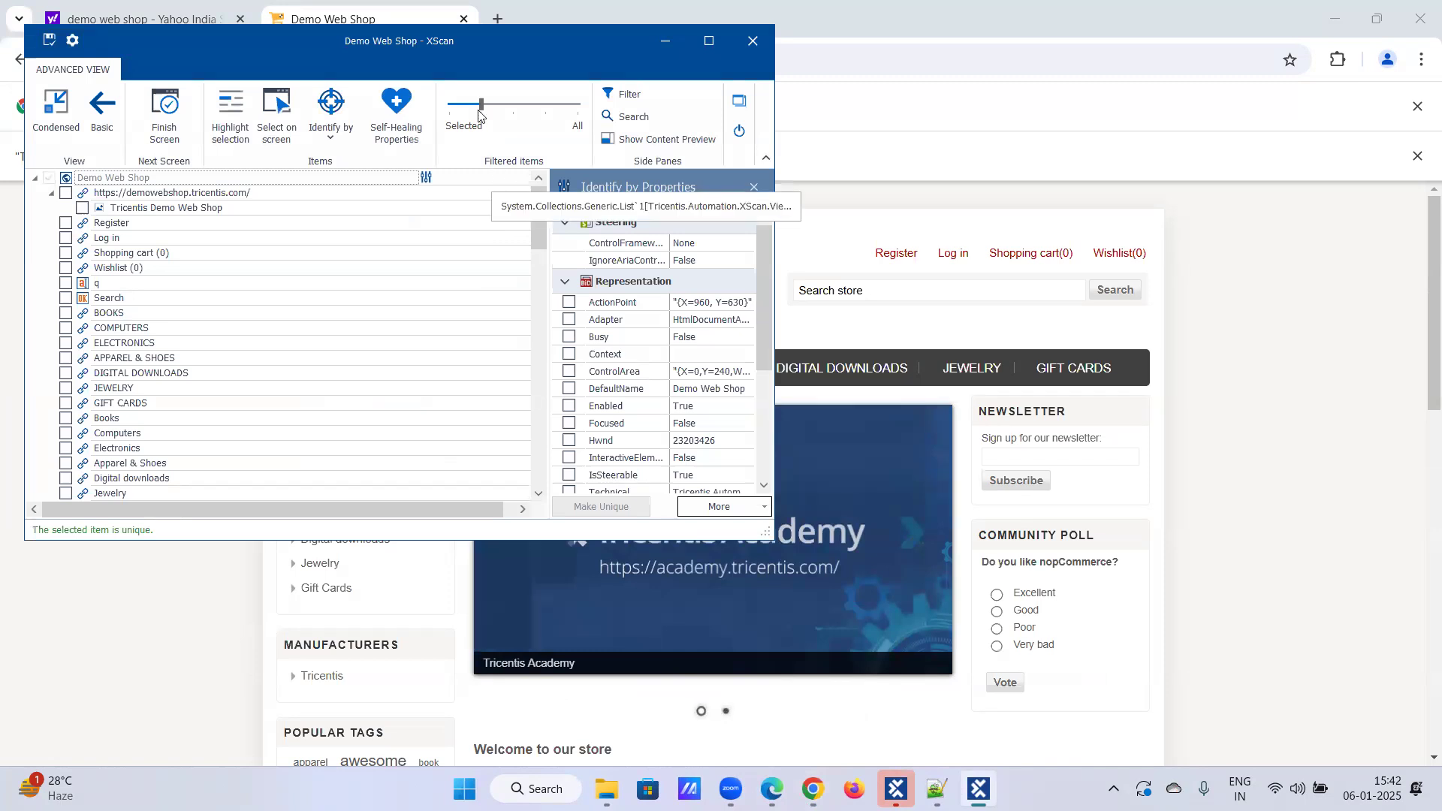
# Step: Position the XScan window beside the featured products and switch the identification method to Identify by Image
pyautogui.moveTo(380, 54); pyautogui.dragTo(929, 139)
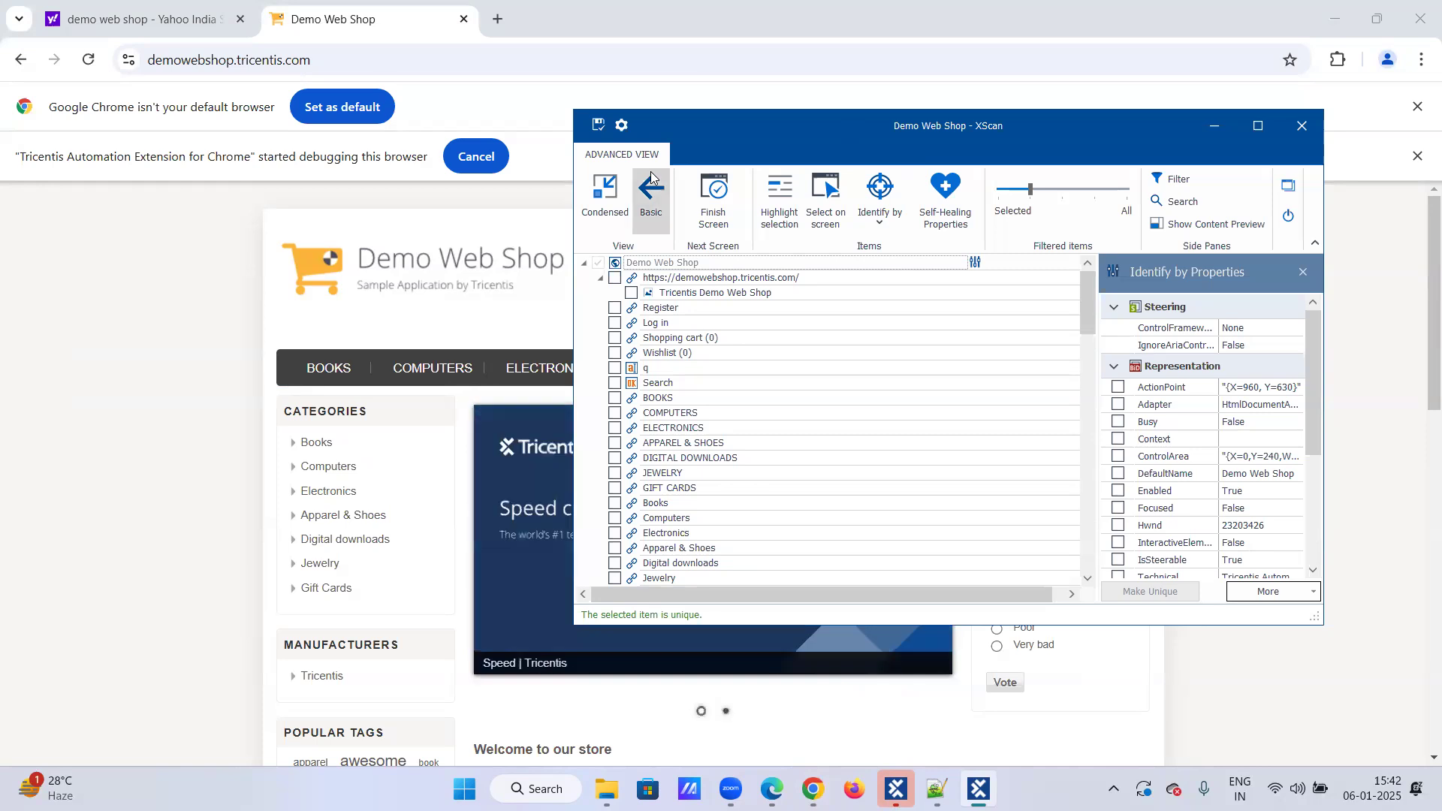
pyautogui.click(554, 7)
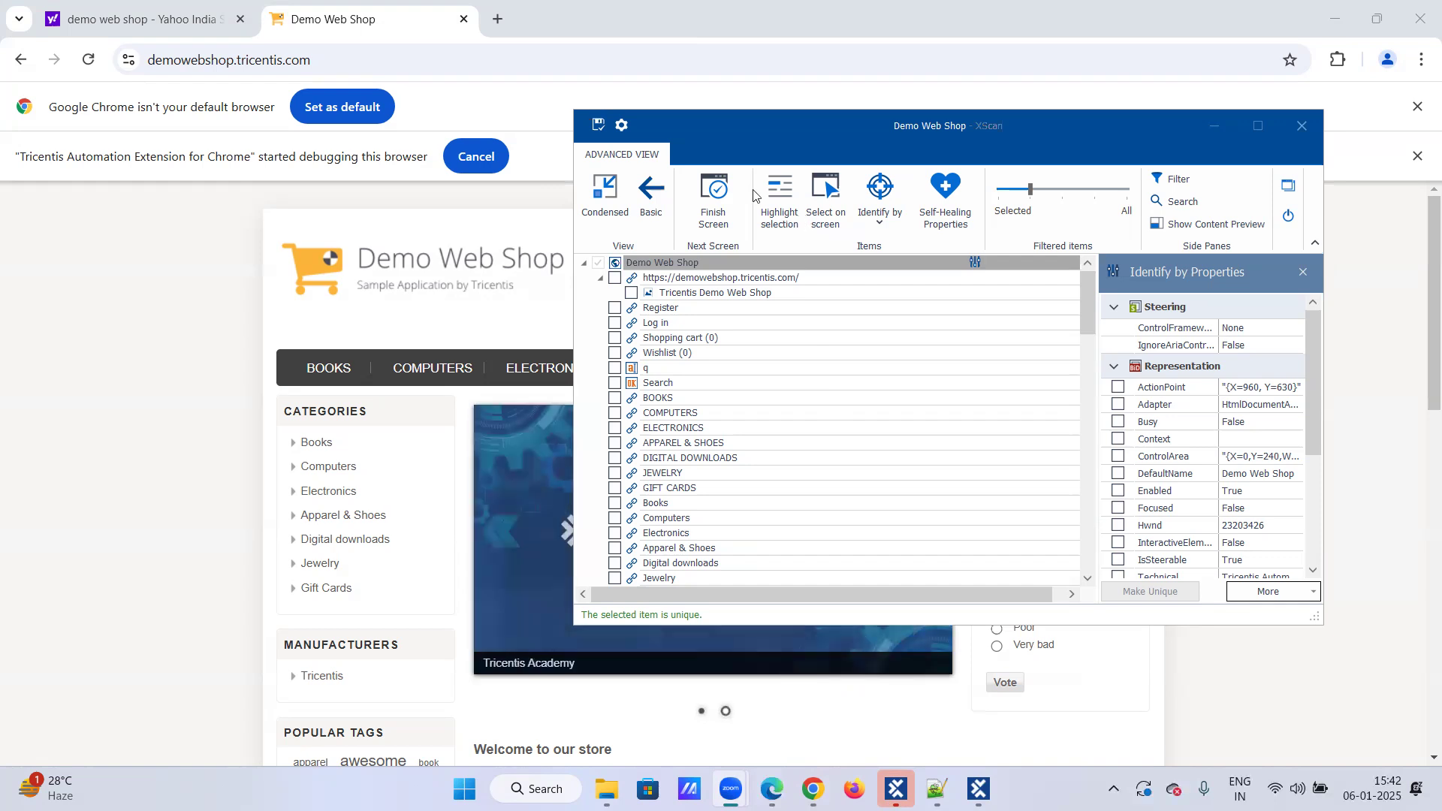
pyautogui.moveTo(753, 146); pyautogui.dragTo(829, 157)
pyautogui.scroll(-8, 539, 317)
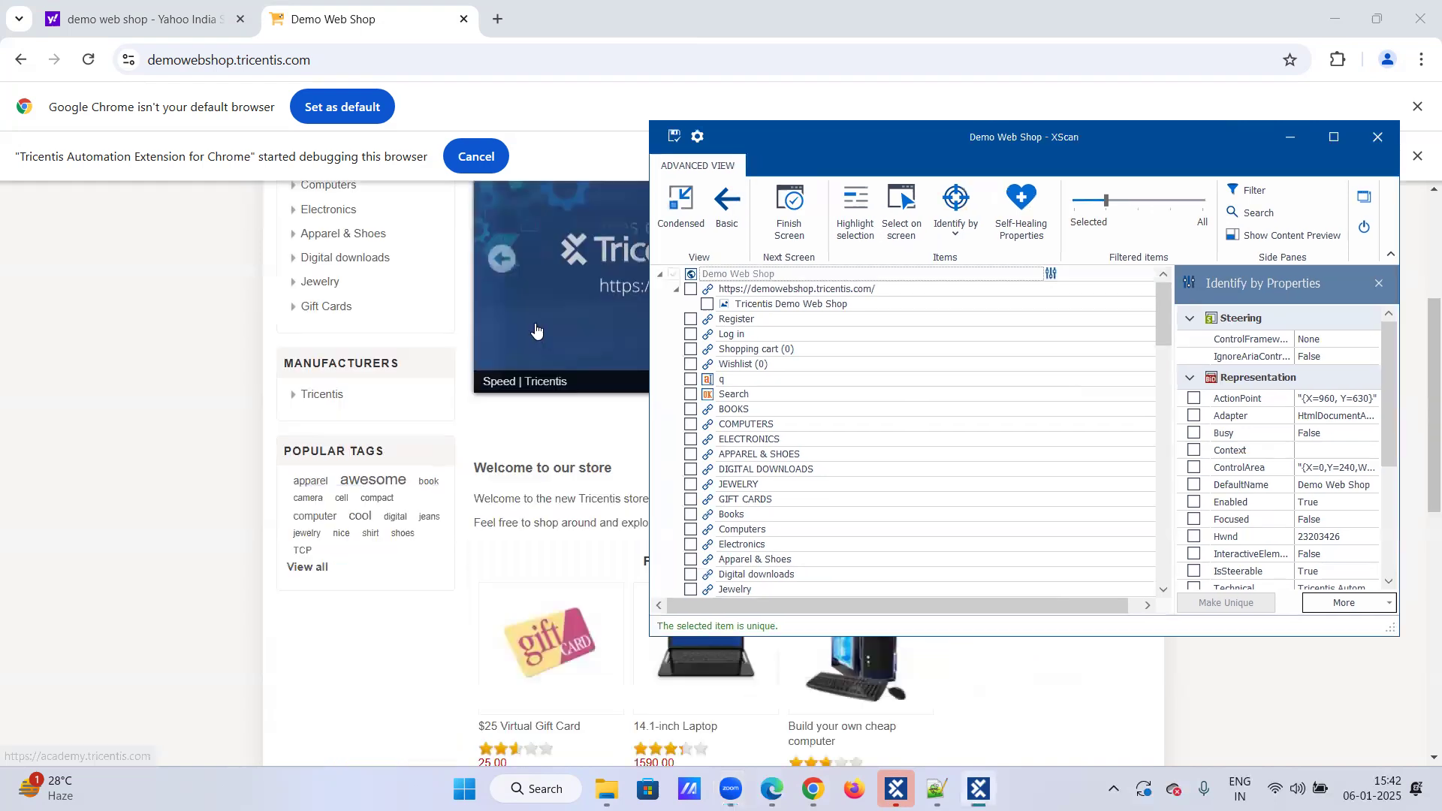
pyautogui.scroll(1, 538, 317)
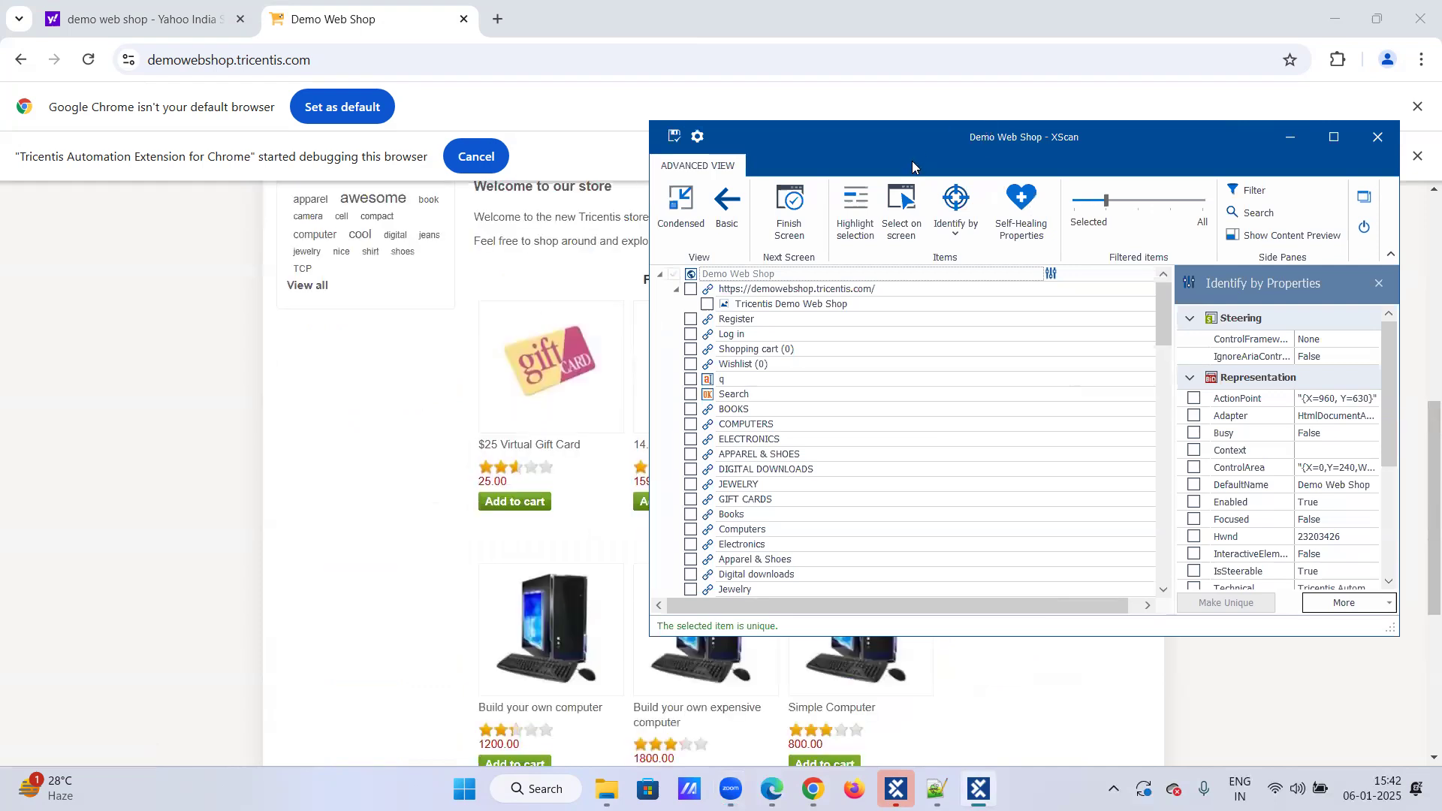
pyautogui.moveTo(913, 161); pyautogui.dragTo(876, 183)
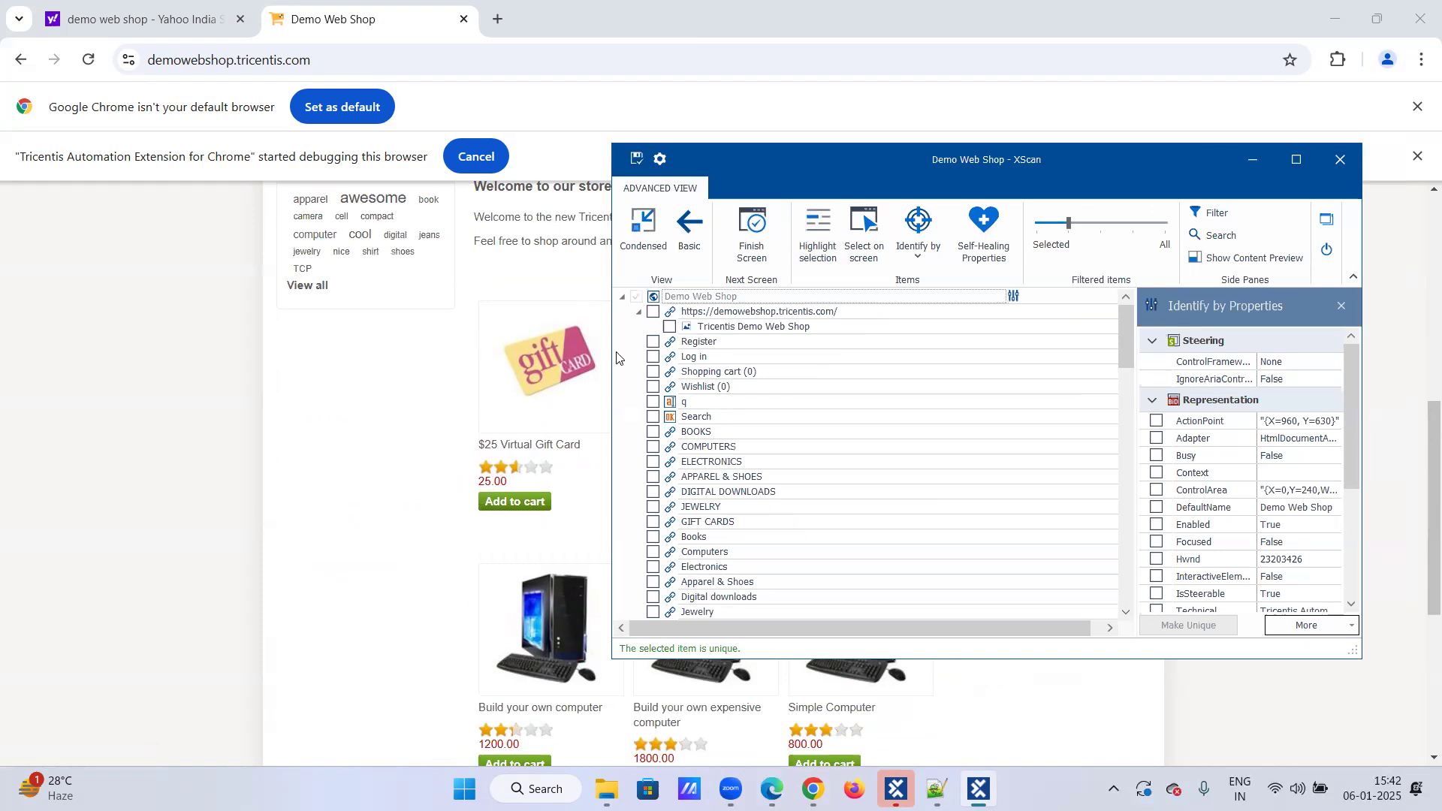
pyautogui.moveTo(753, 160); pyautogui.dragTo(833, 179)
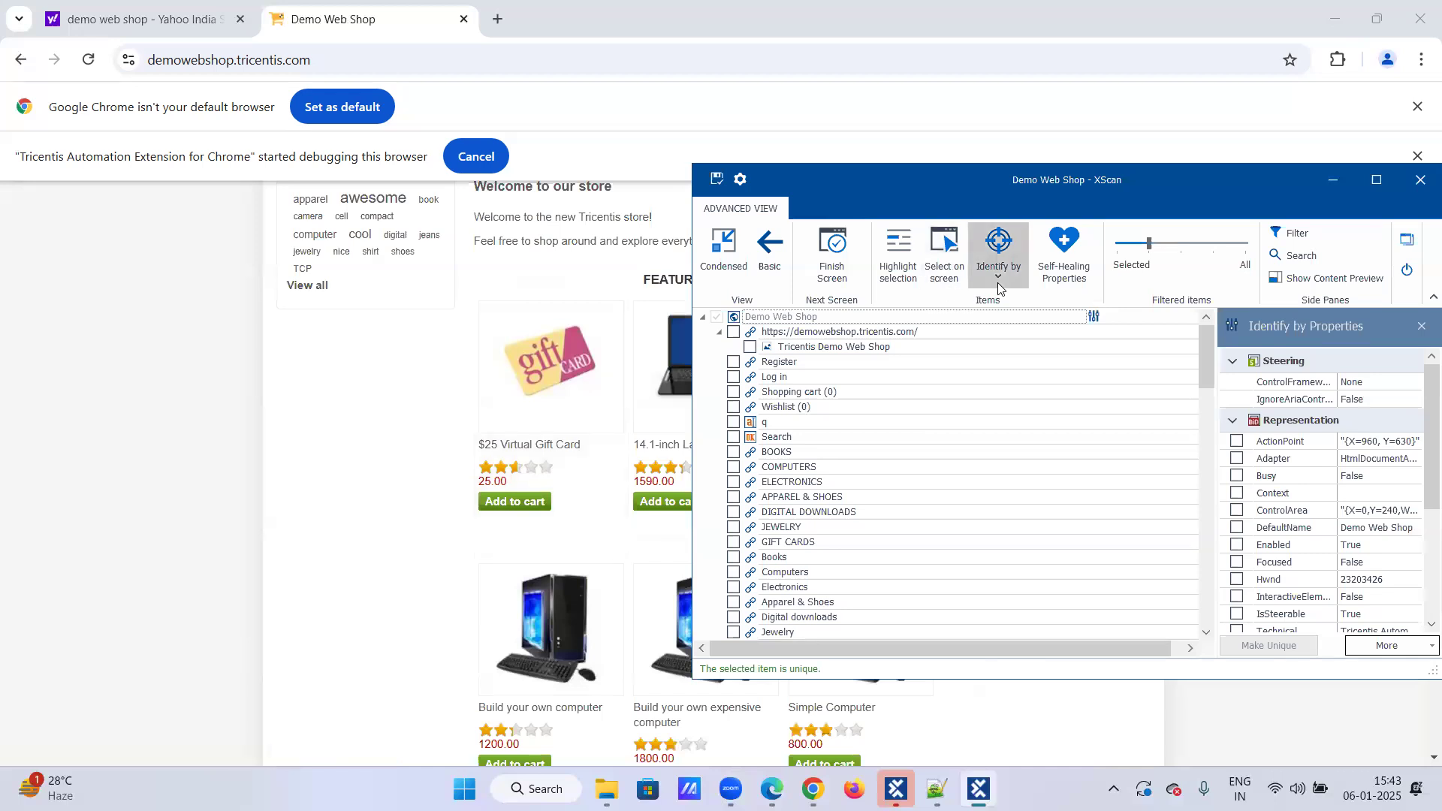
pyautogui.click(999, 248)
pyautogui.click(1018, 406)
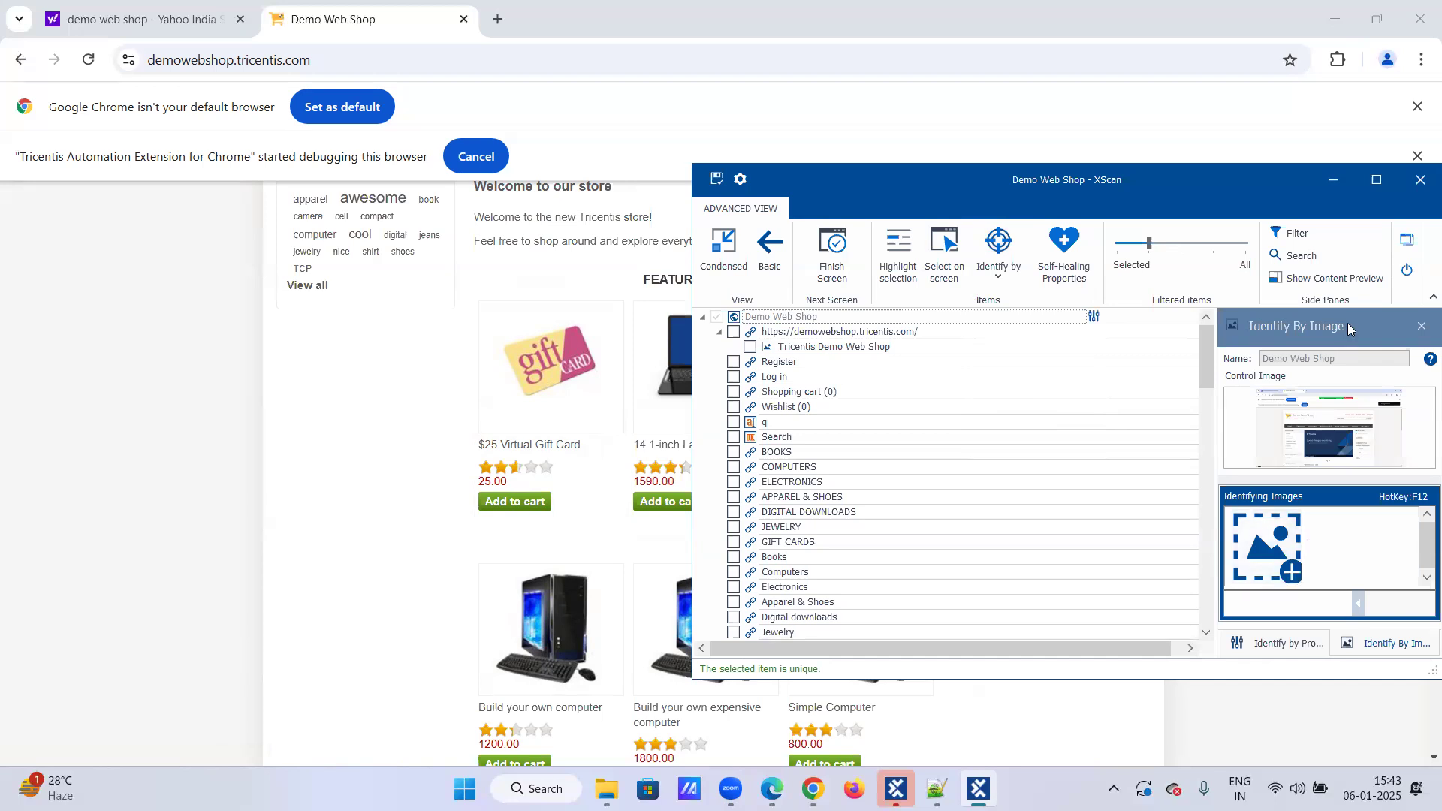
pyautogui.moveTo(1225, 187); pyautogui.dragTo(940, 193)
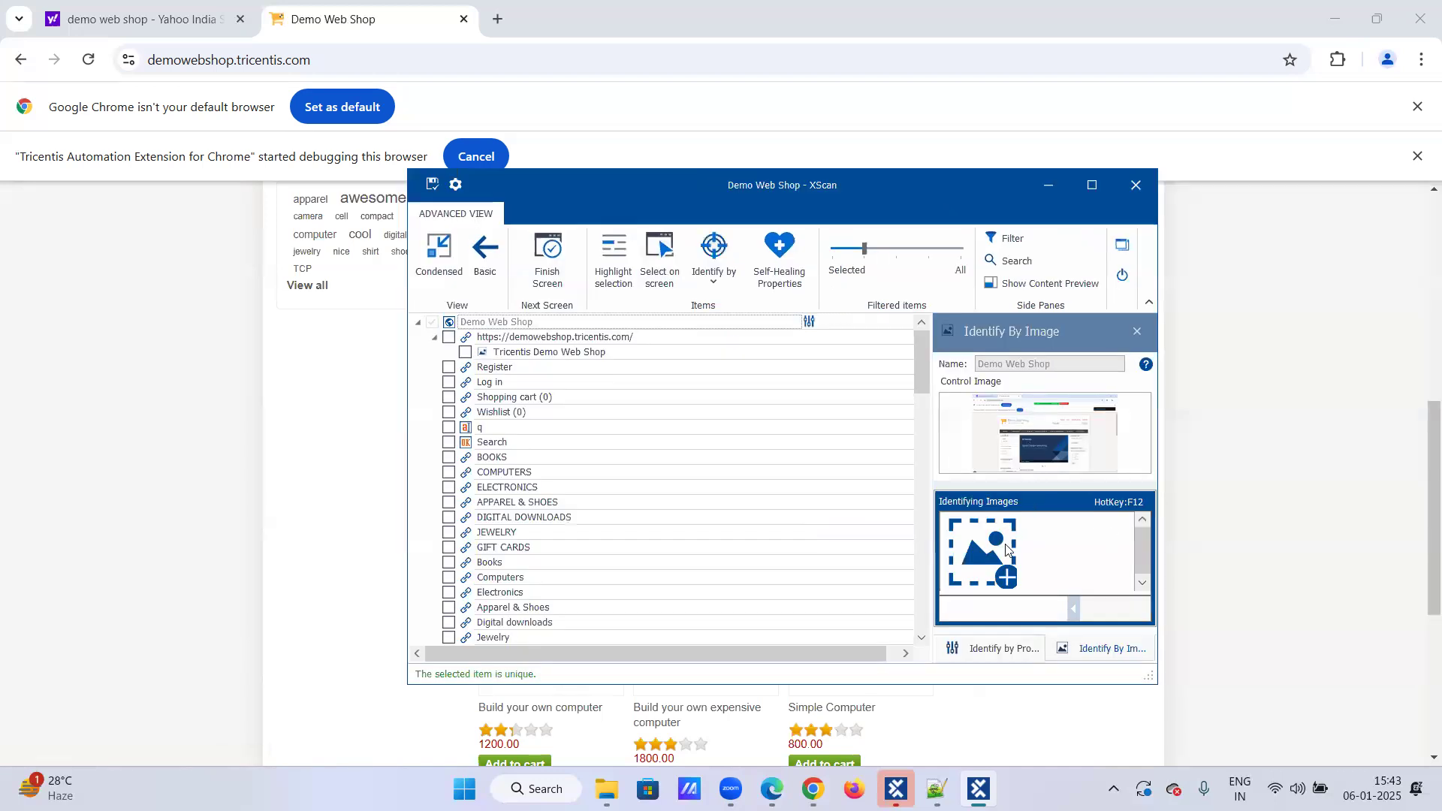
# Step: Capture the $25 Virtual Gift Card picture as an identifying image and accept considering image identification in the search
pyautogui.click(1012, 577)
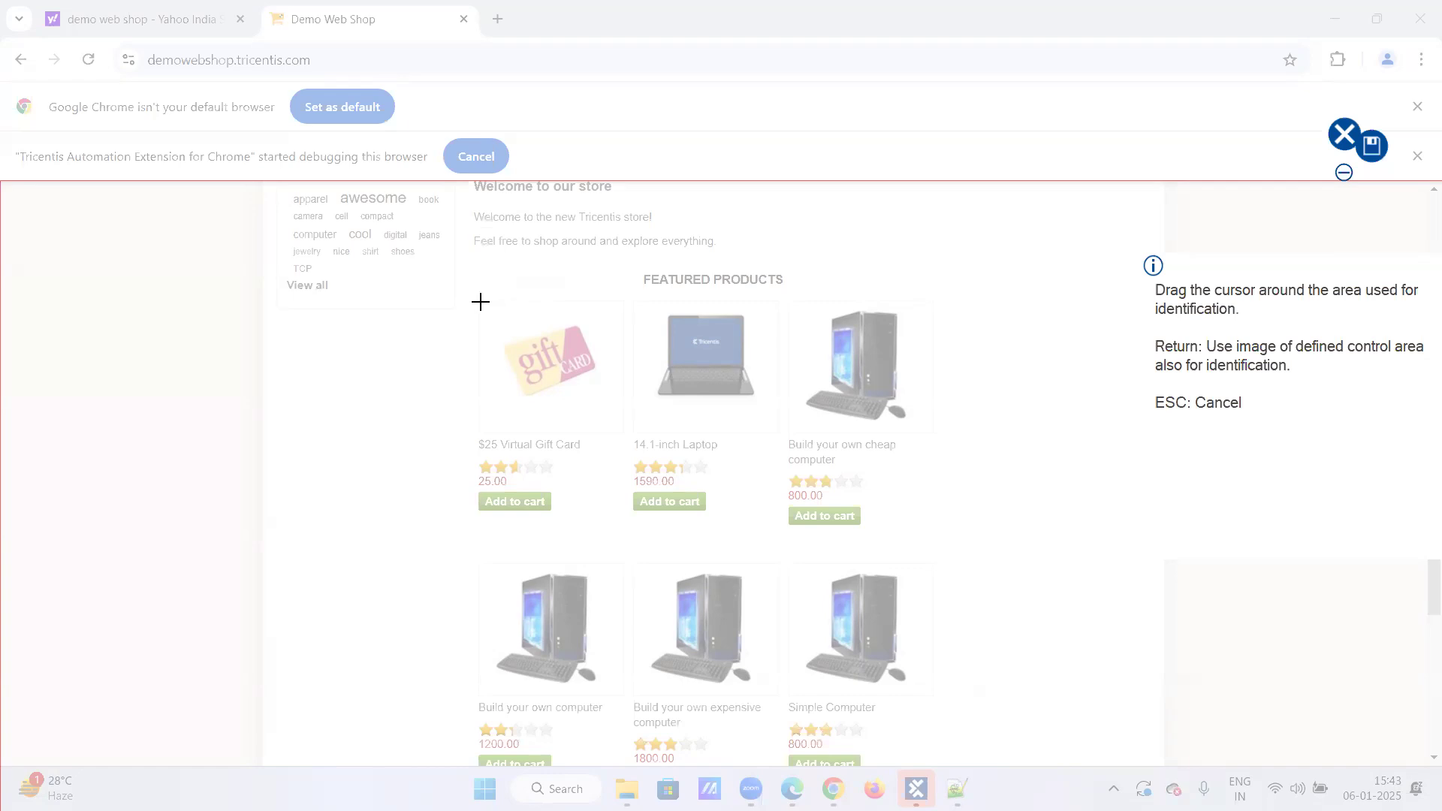
pyautogui.moveTo(481, 303); pyautogui.dragTo(613, 419)
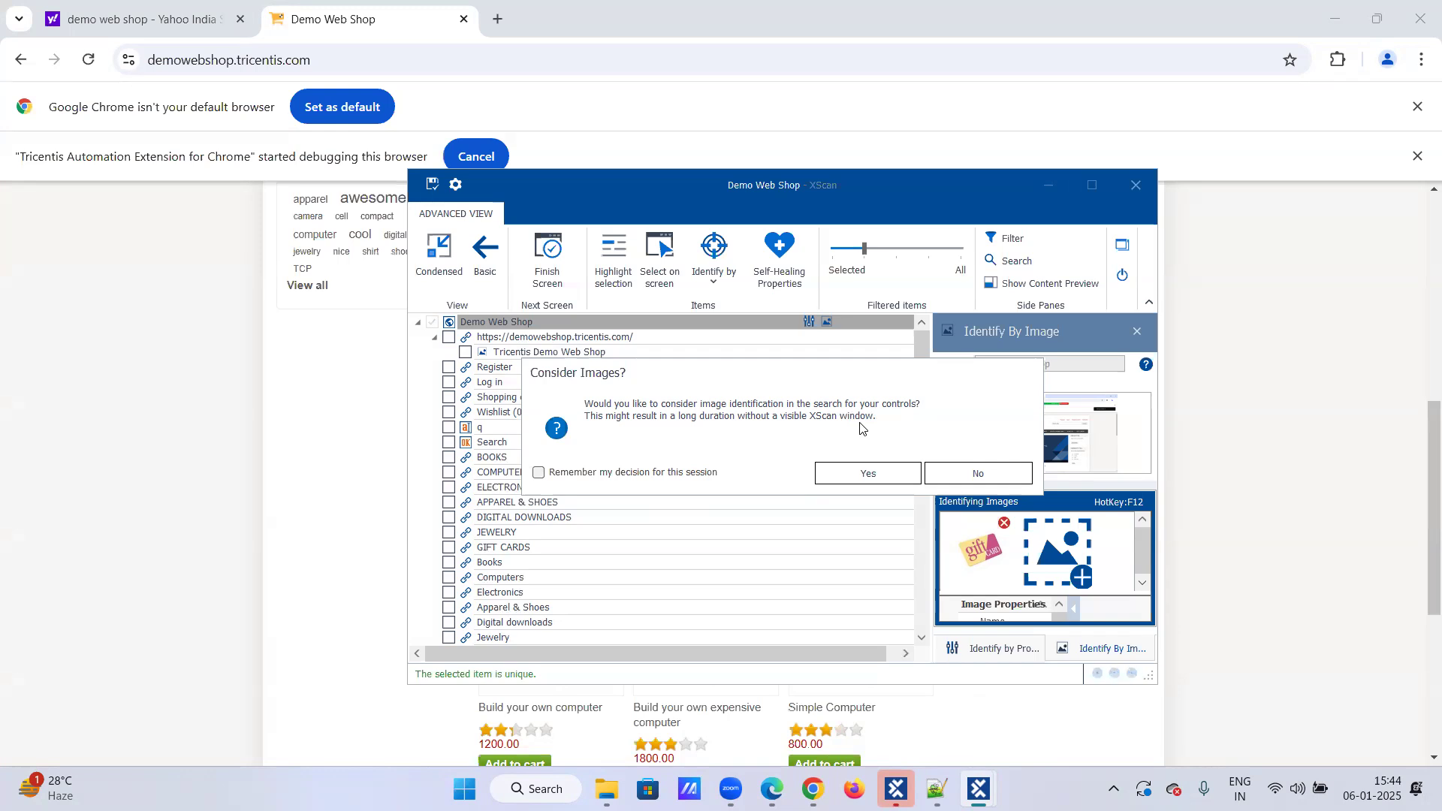
pyautogui.click(857, 485)
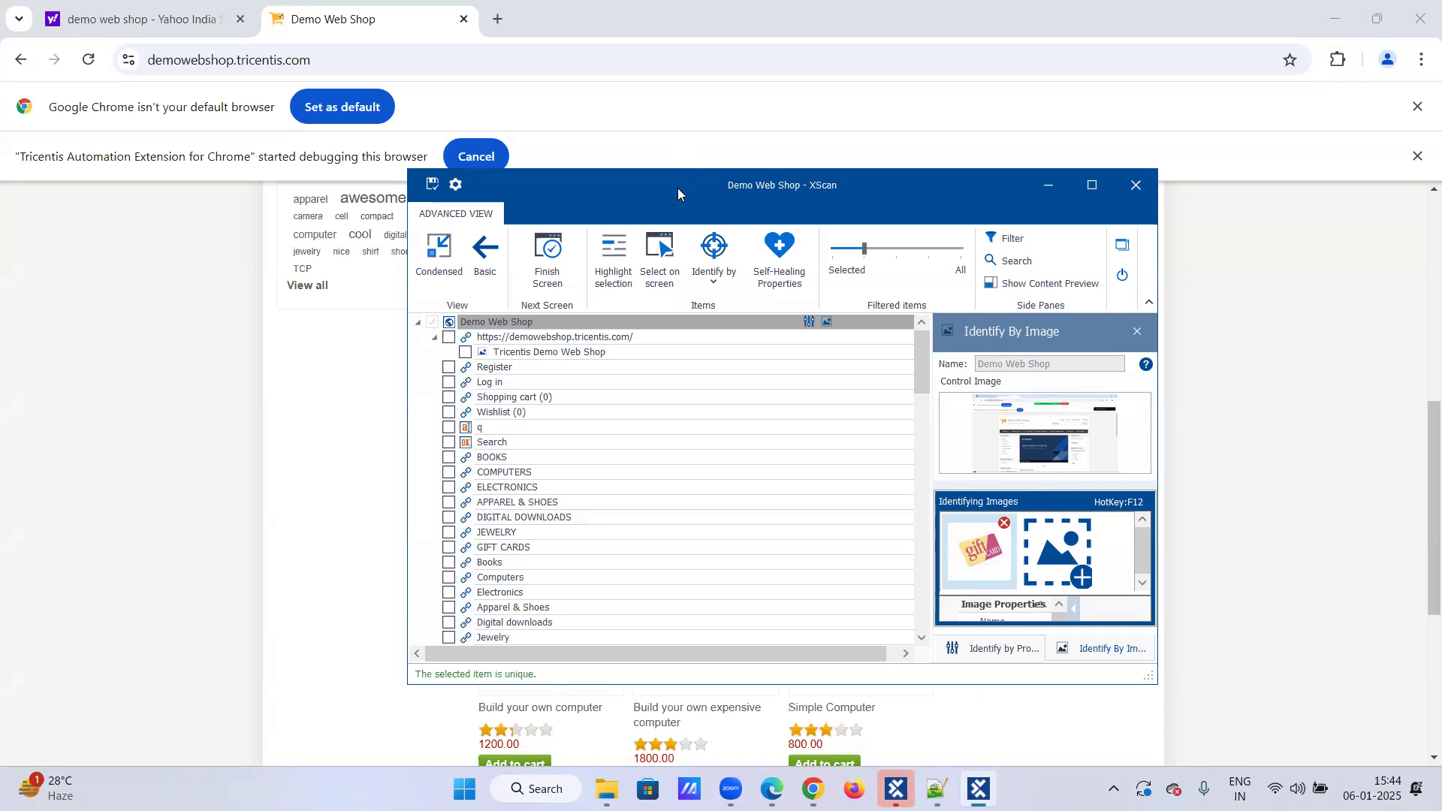
# Step: Examine the captured image's properties, including its screen resolution and search properties
pyautogui.moveTo(525, 190); pyautogui.dragTo(761, 168)
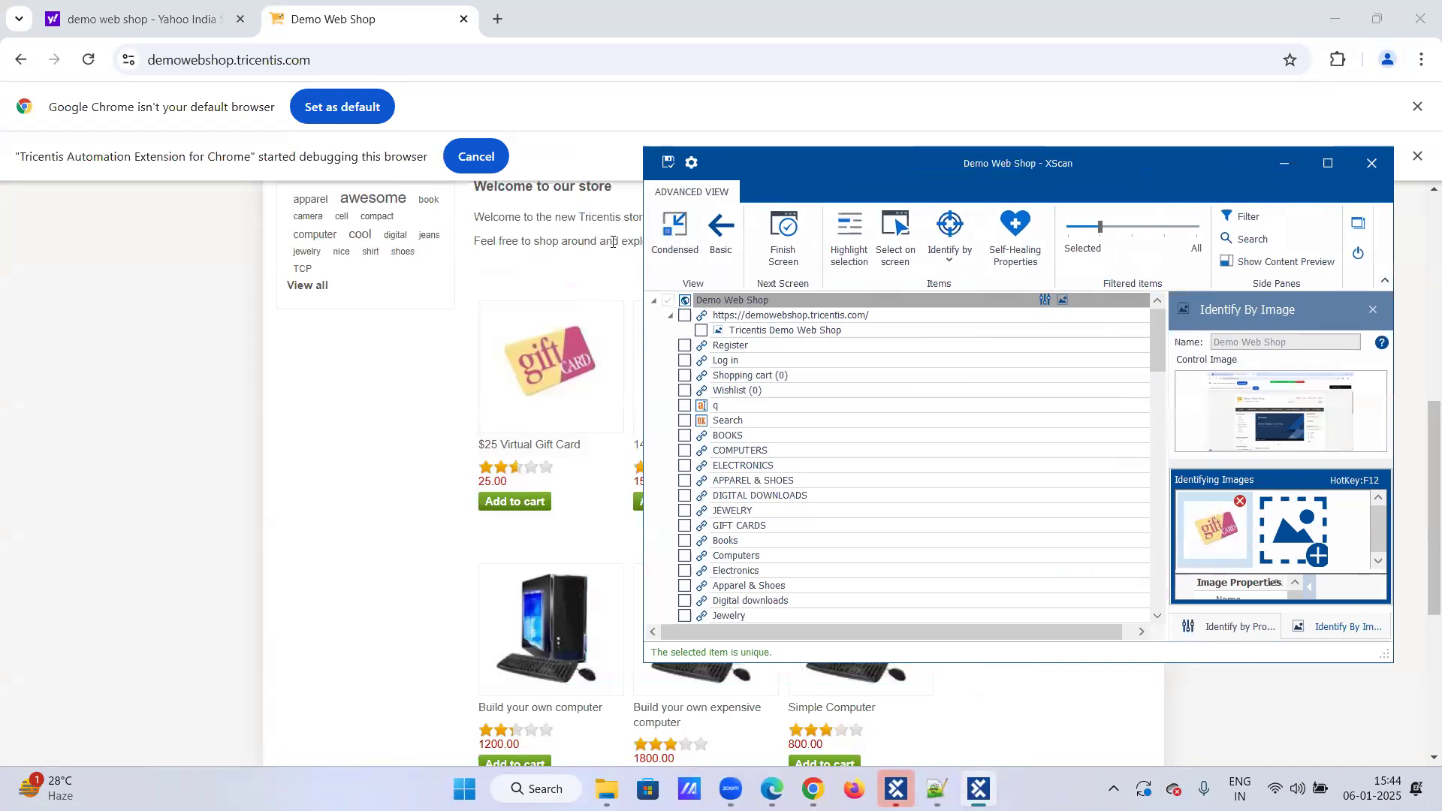
pyautogui.doubleClick(1295, 662)
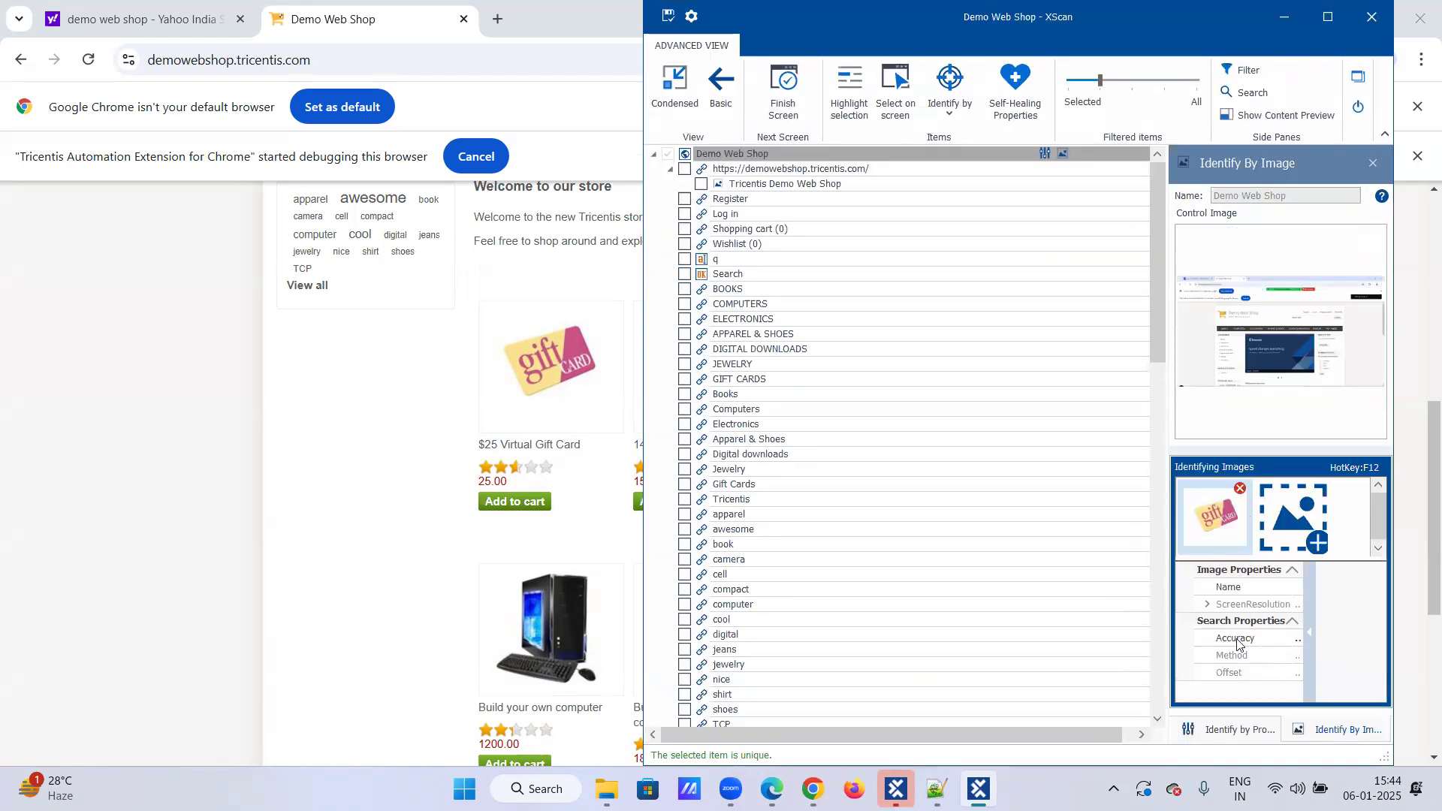
pyautogui.moveTo(1309, 594)
pyautogui.mouseDown()
pyautogui.moveTo(1366, 596)
pyautogui.moveTo(1341, 605)
pyautogui.mouseUp()
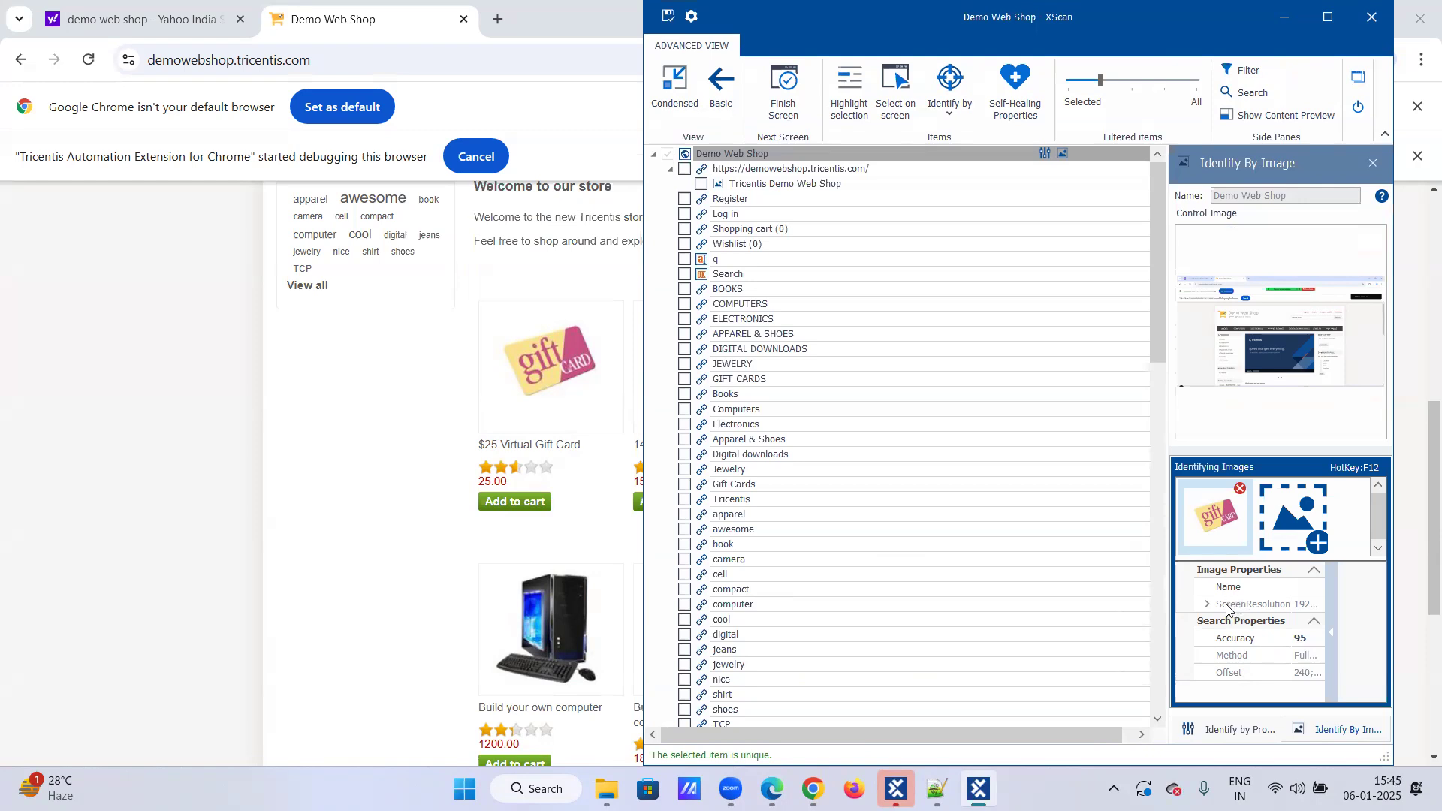
pyautogui.click(1310, 605)
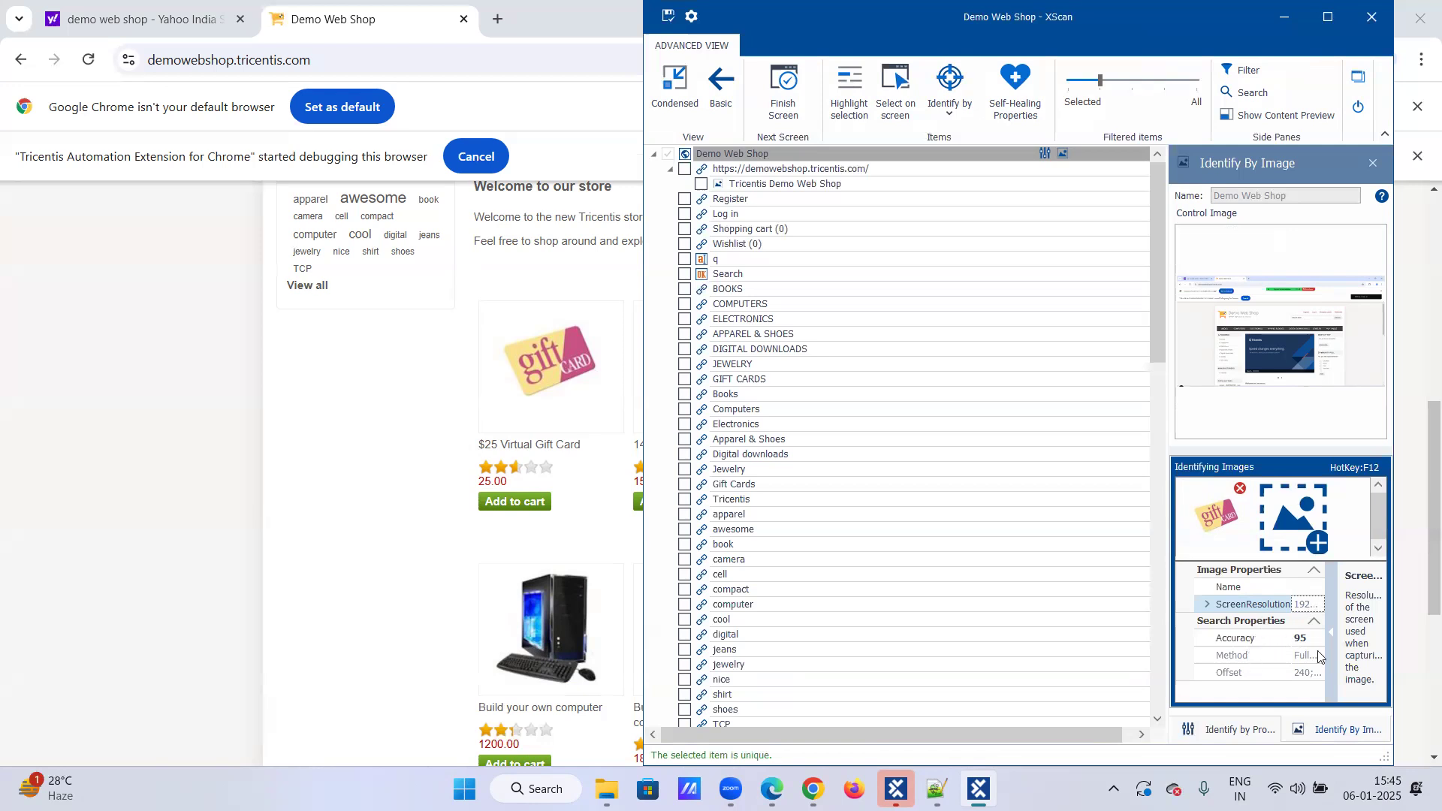
pyautogui.click(1314, 625)
pyautogui.click(1313, 625)
pyautogui.click(1208, 604)
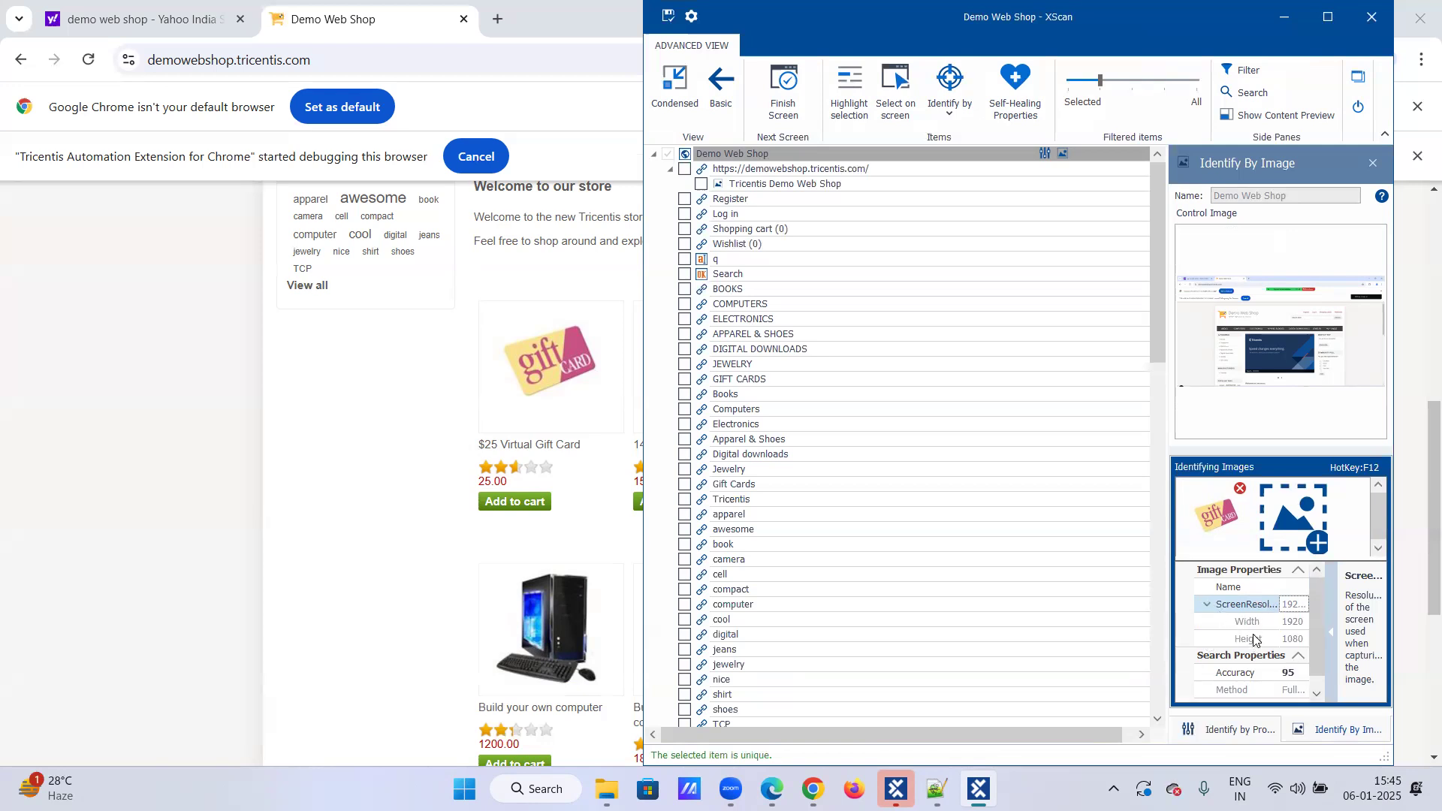
pyautogui.scroll(-1, 1254, 638)
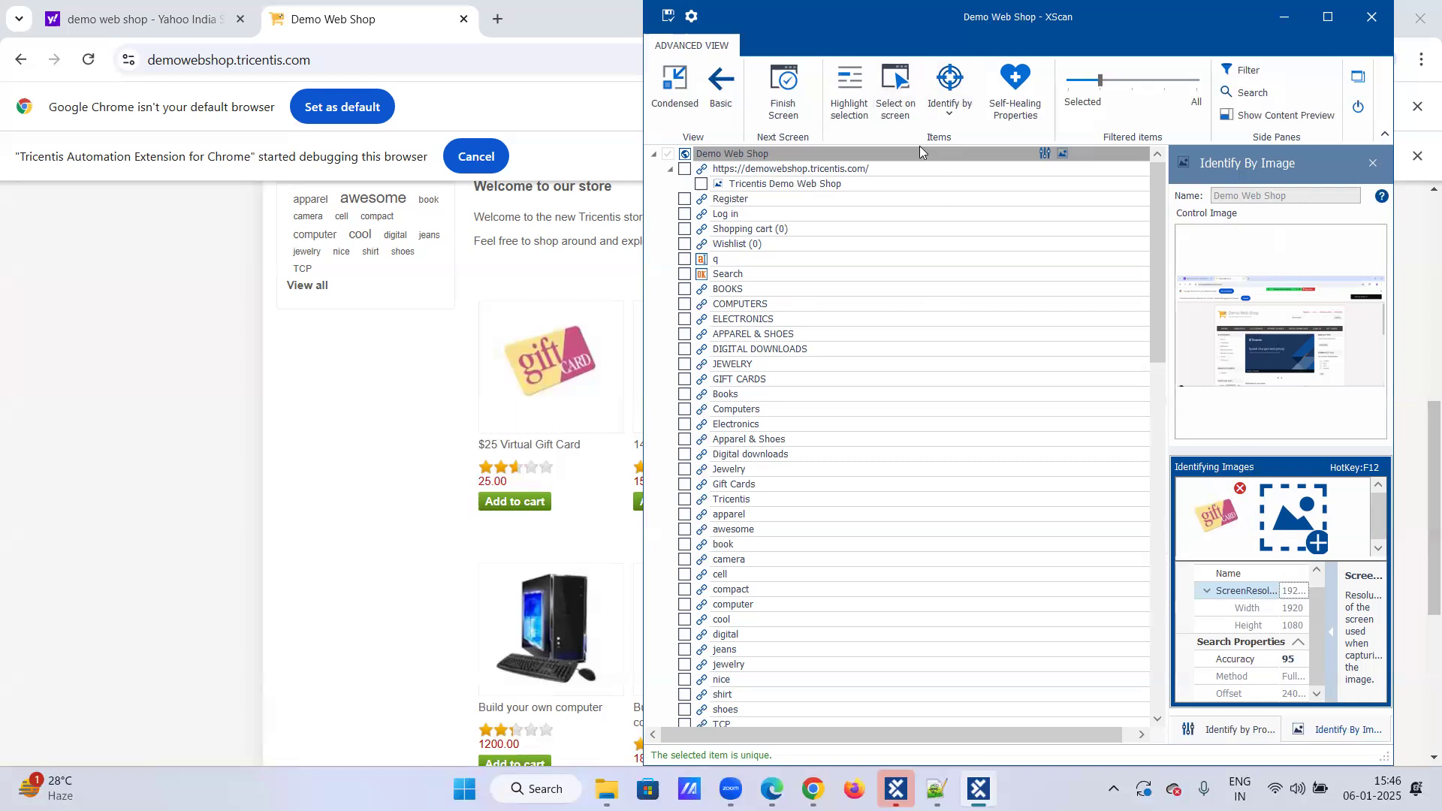
# Step: Select the $25 Virtual Gift Card, 14.1-inch Laptop and Build your own cheap computer images on the page
pyautogui.click(891, 106)
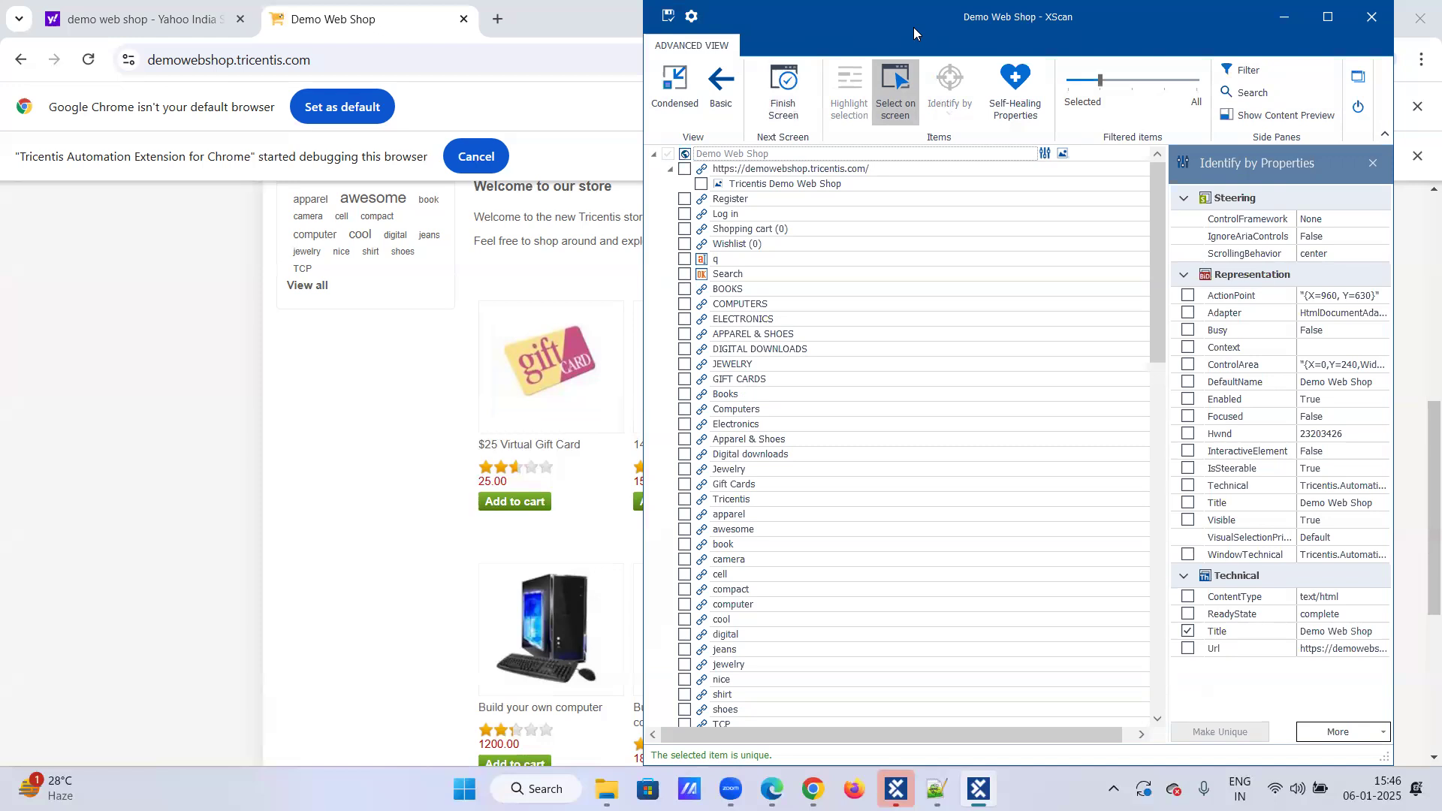
pyautogui.moveTo(914, 27); pyautogui.dragTo(1190, 51)
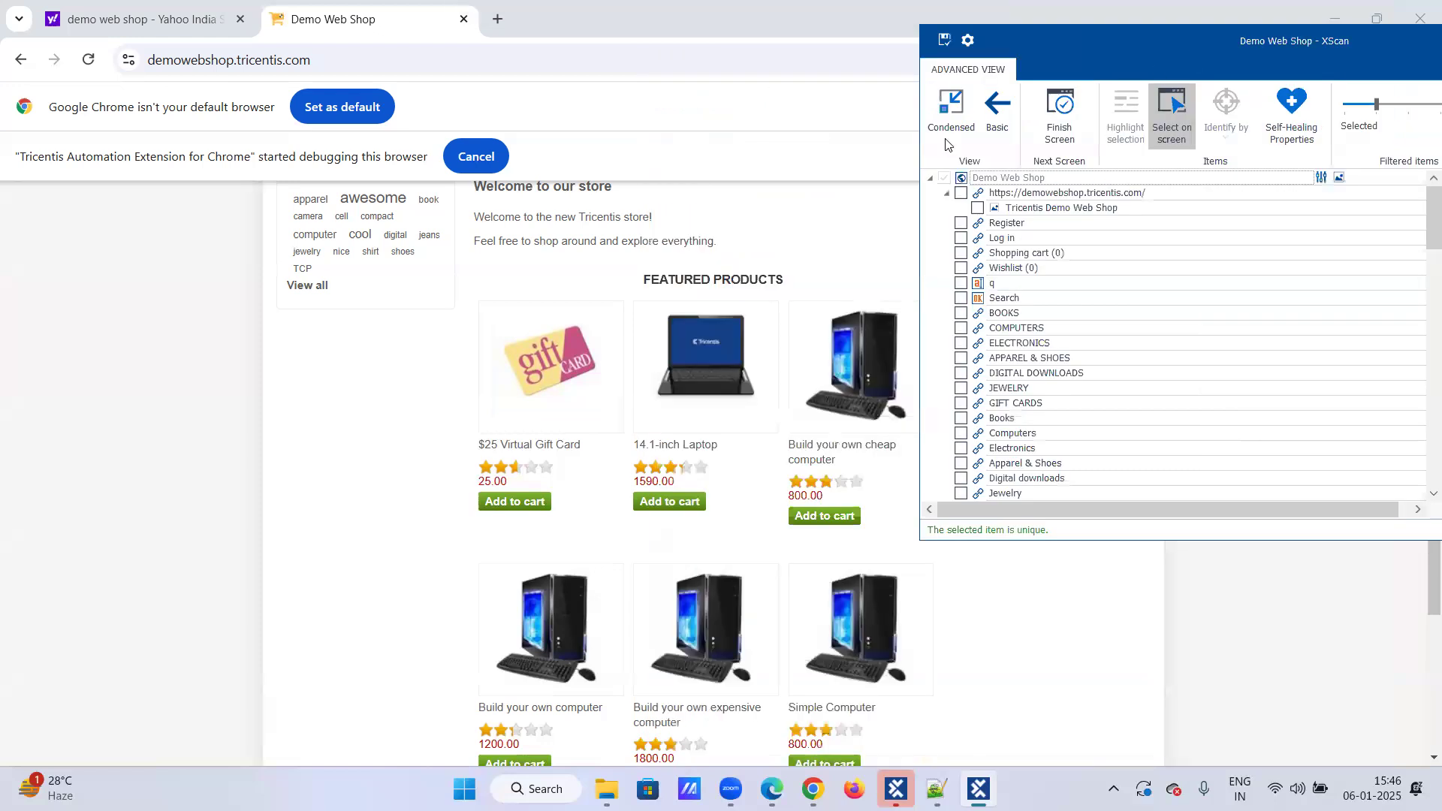
pyautogui.click(567, 365)
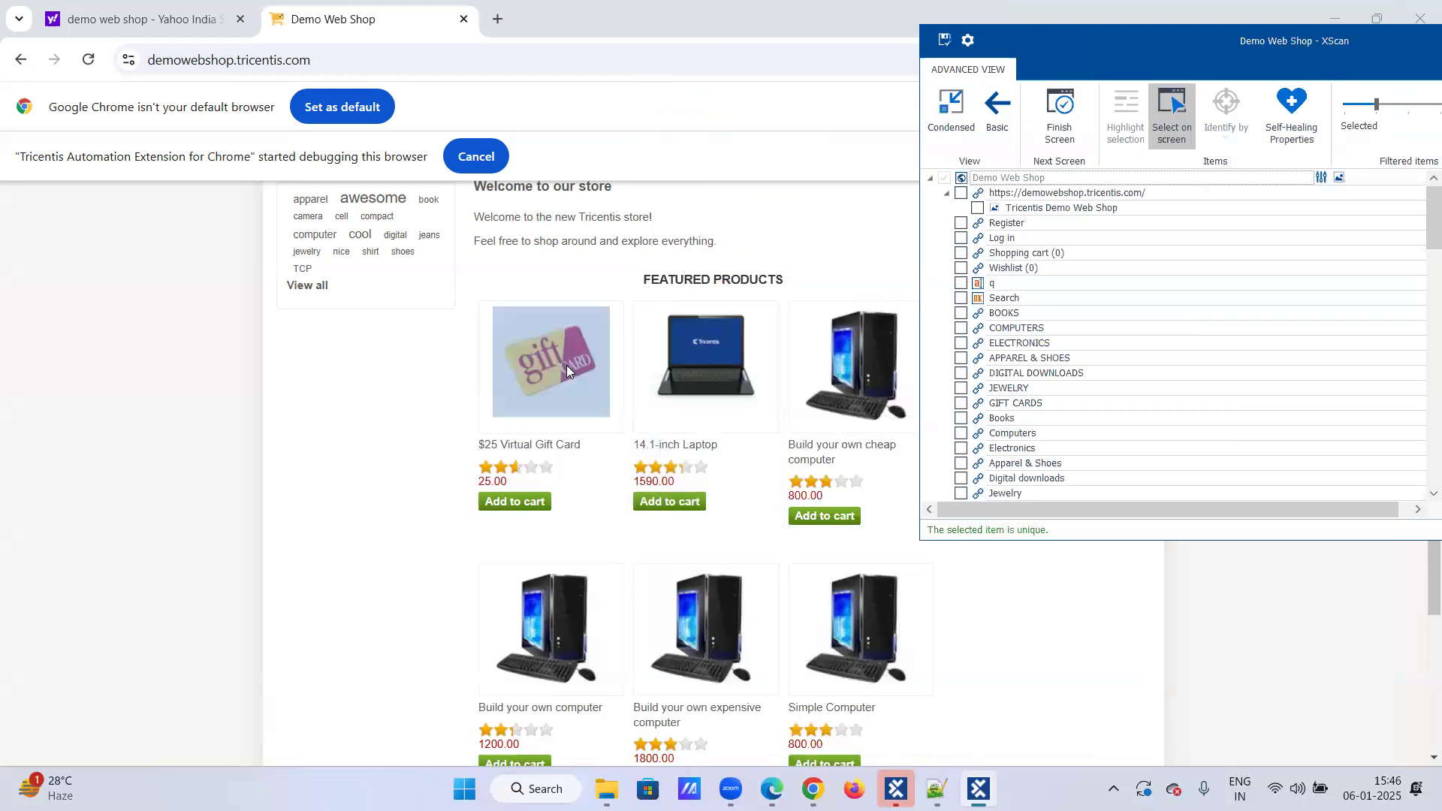
pyautogui.click(692, 357)
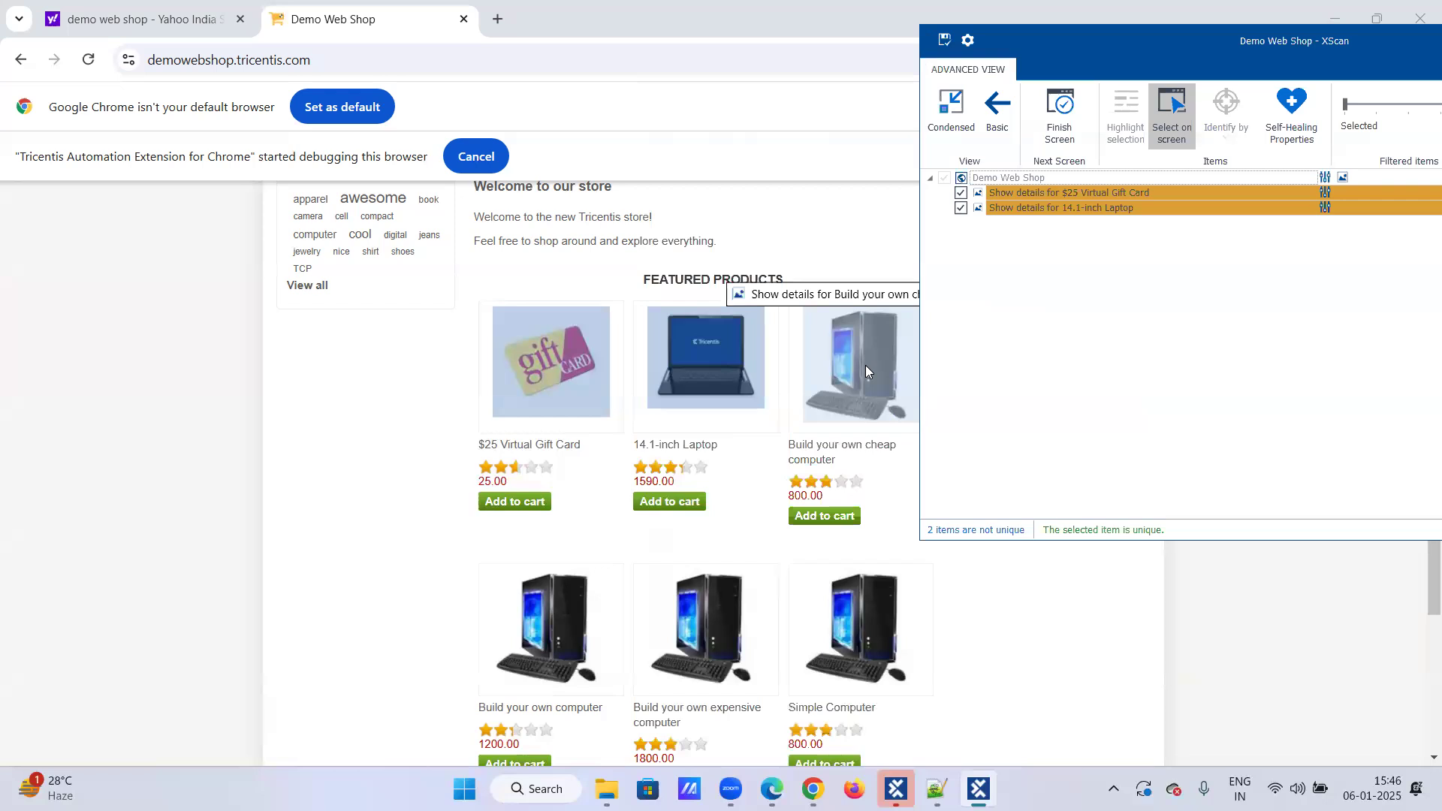
pyautogui.click(866, 365)
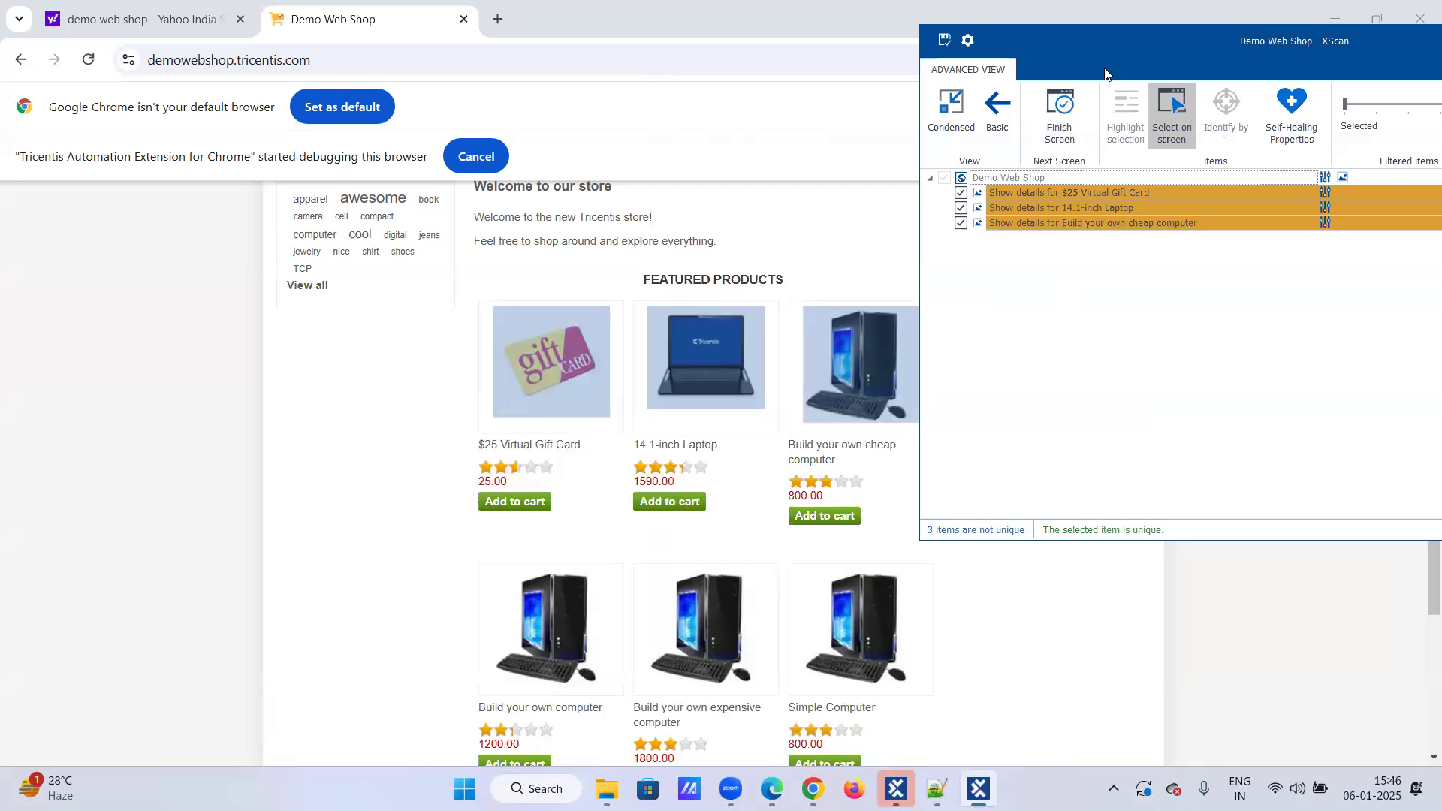
pyautogui.moveTo(1101, 66); pyautogui.dragTo(846, 83)
pyautogui.click(906, 128)
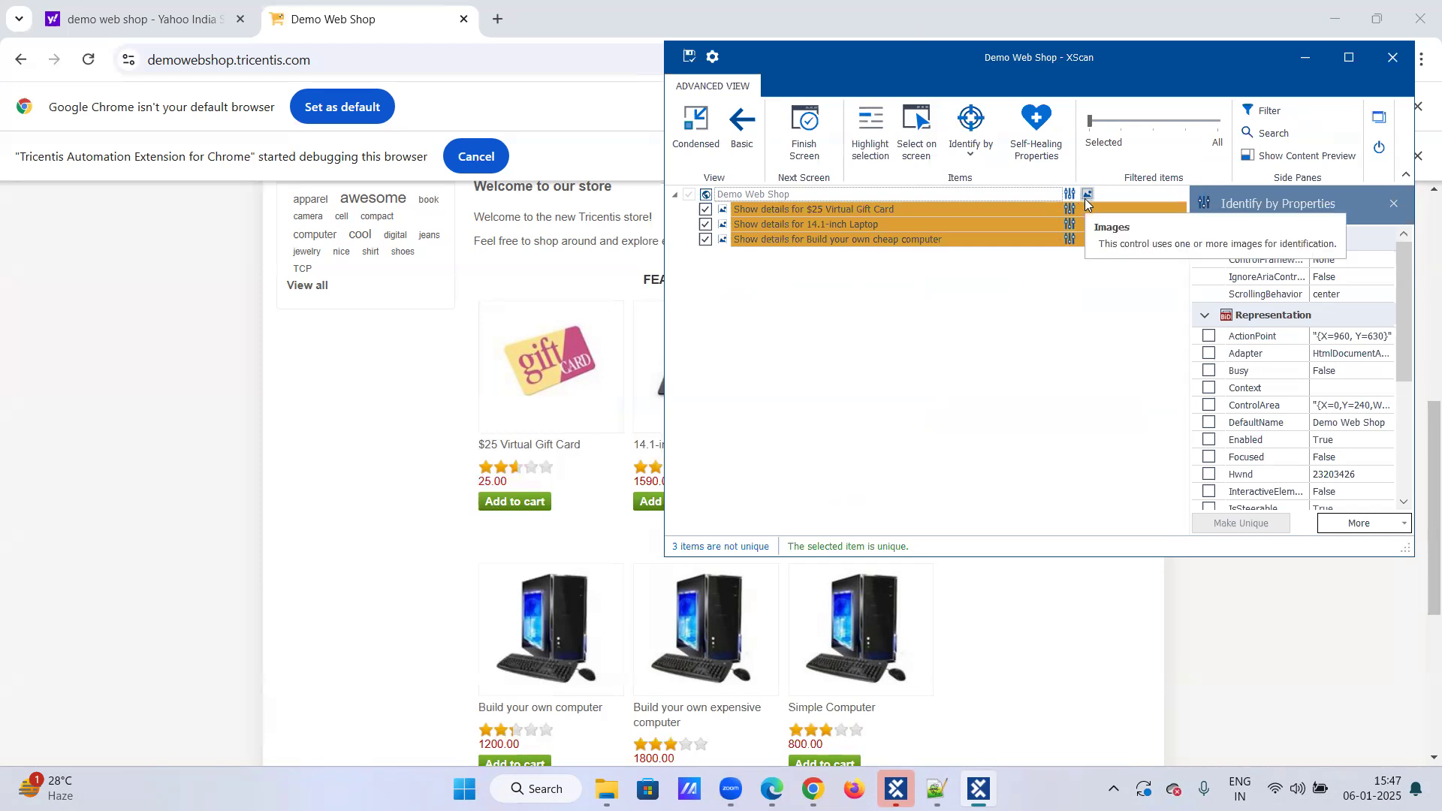
# Step: Add the Alt property to the identification of the $25 Virtual Gift Card image
pyautogui.doubleClick(825, 208)
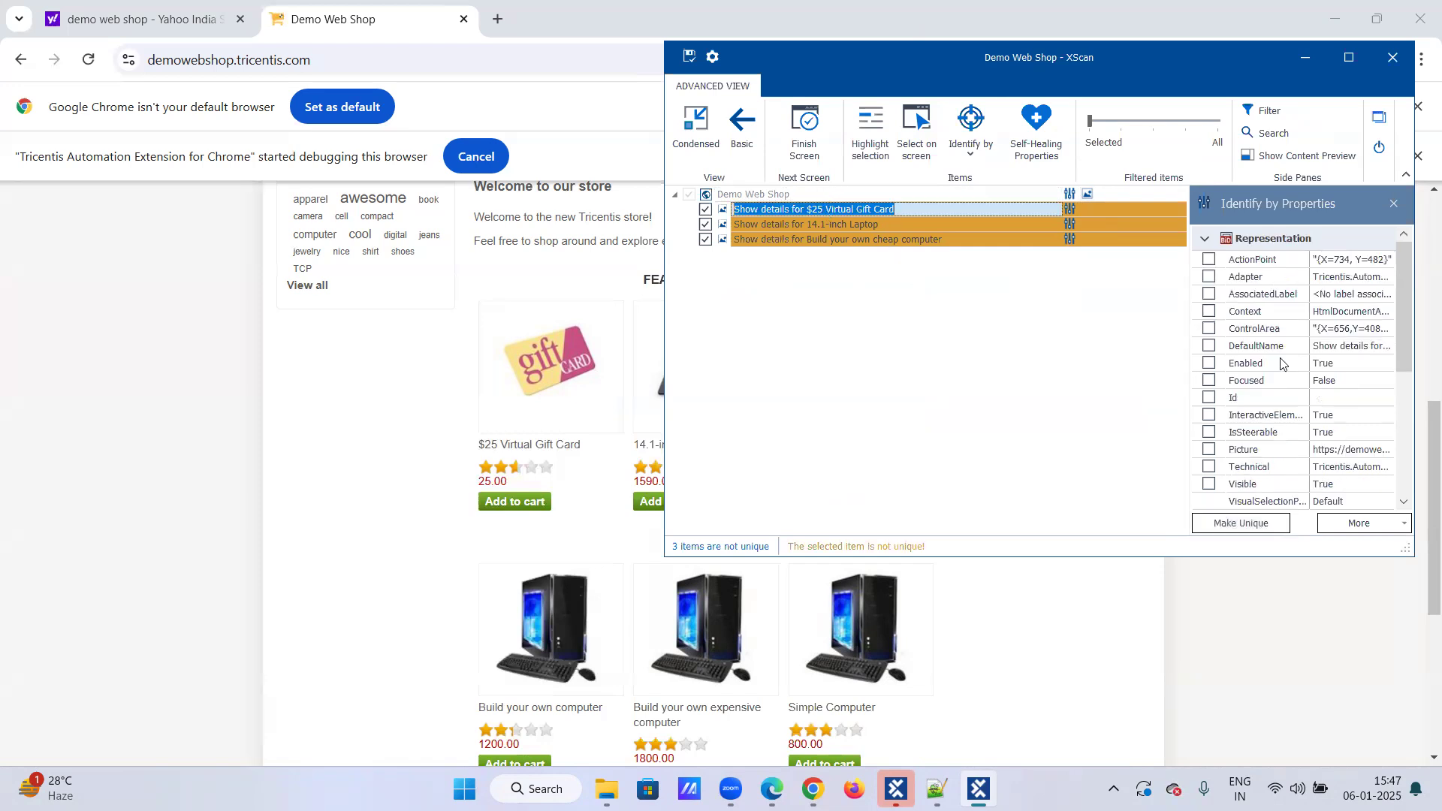
pyautogui.scroll(-5, 1282, 356)
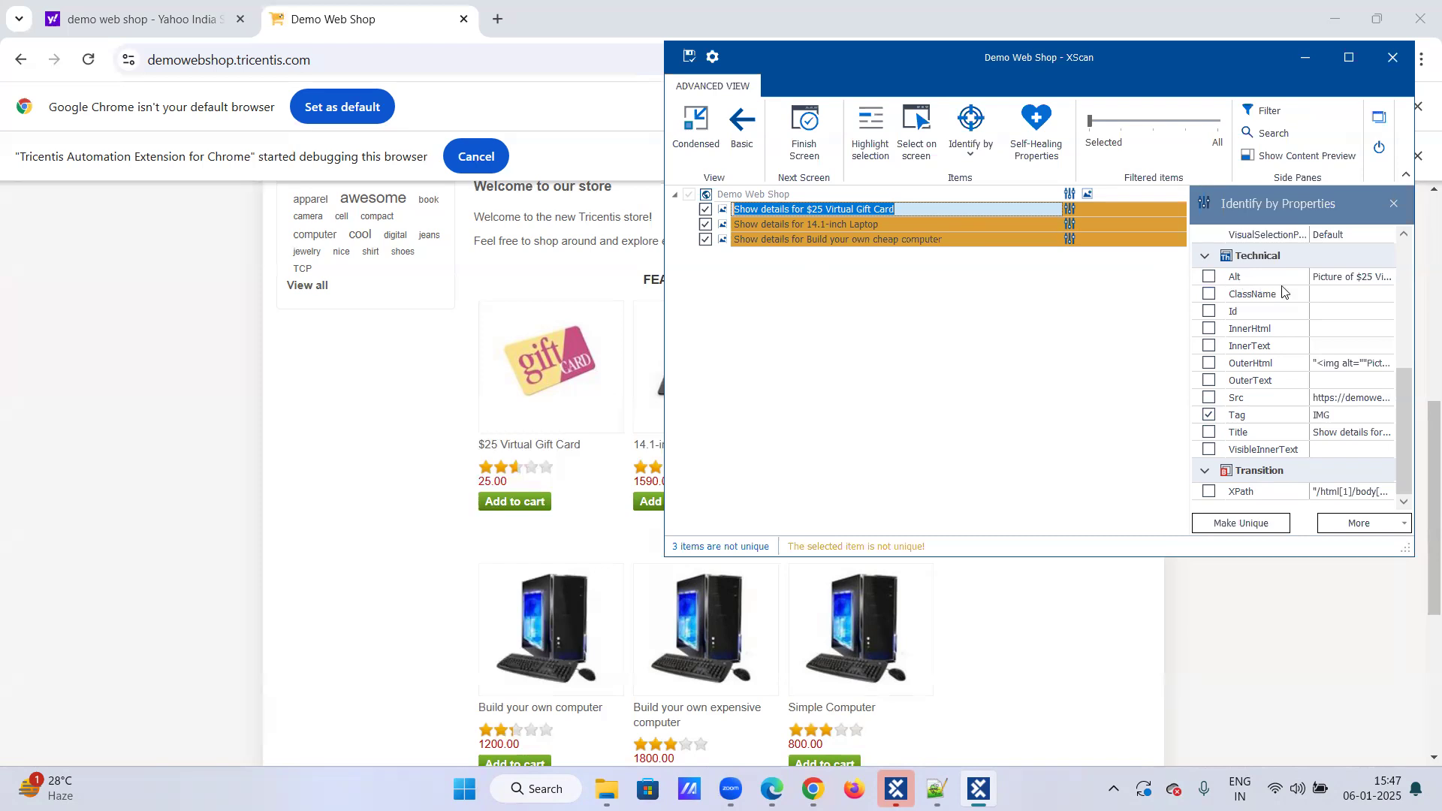
pyautogui.click(1335, 279)
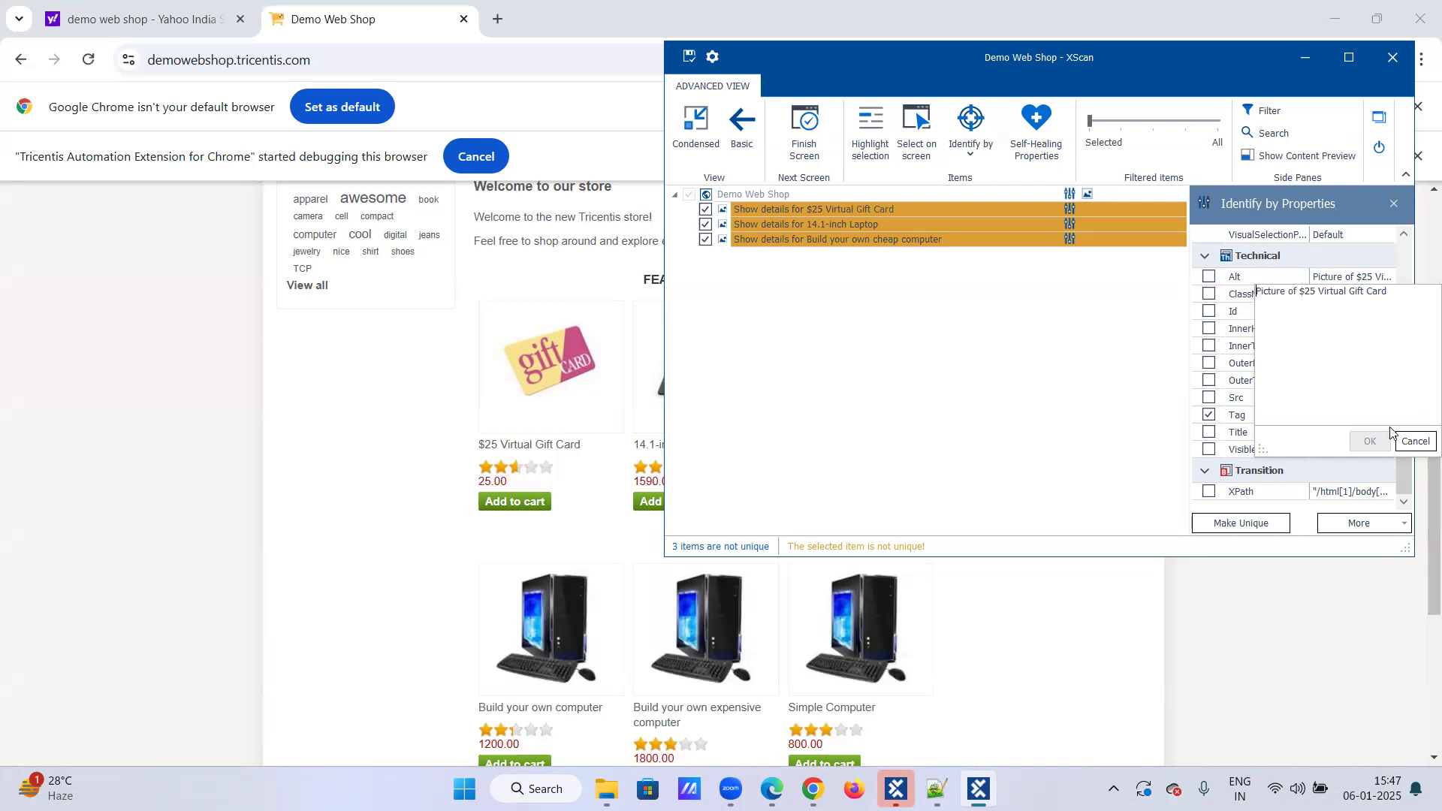
pyautogui.click(1416, 441)
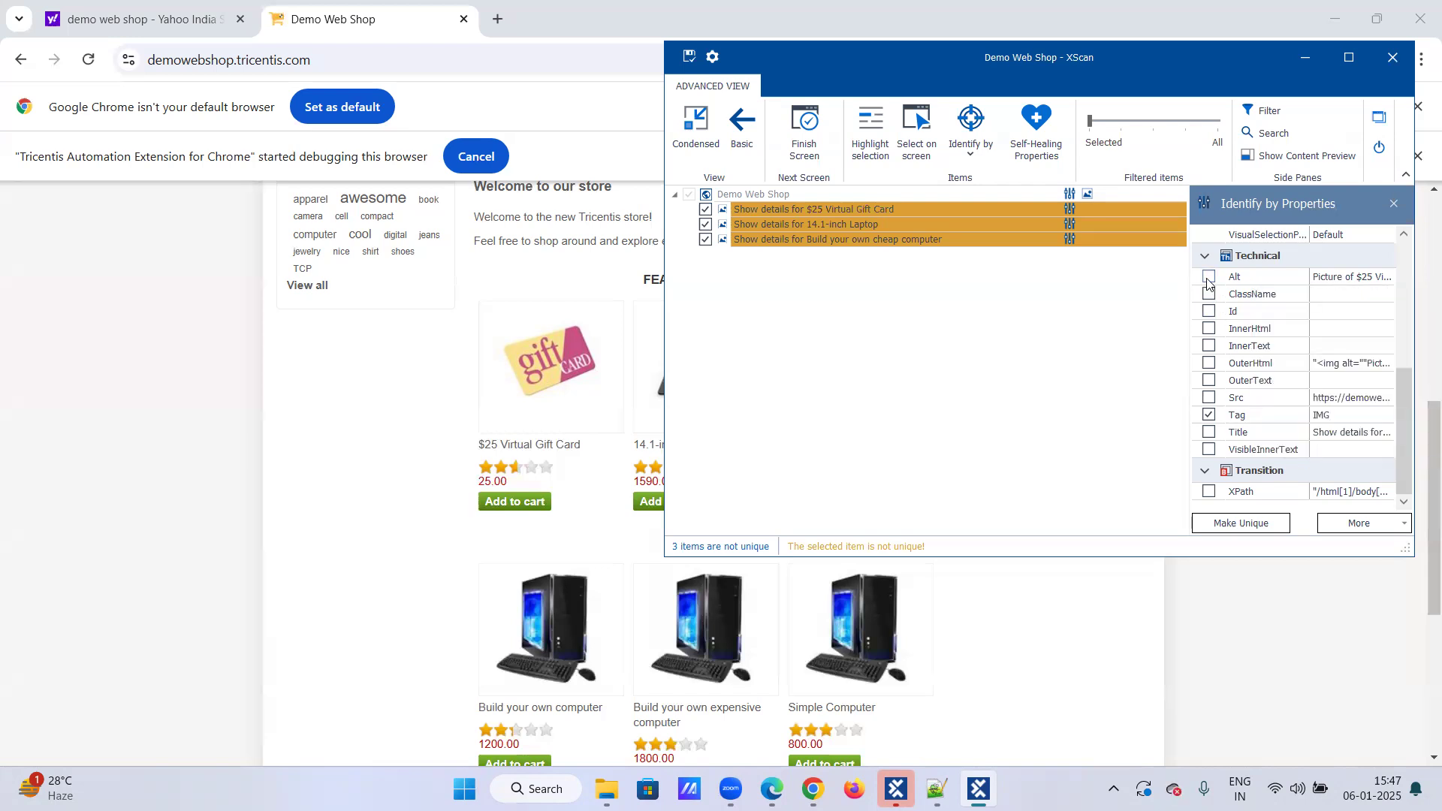
pyautogui.click(1207, 280)
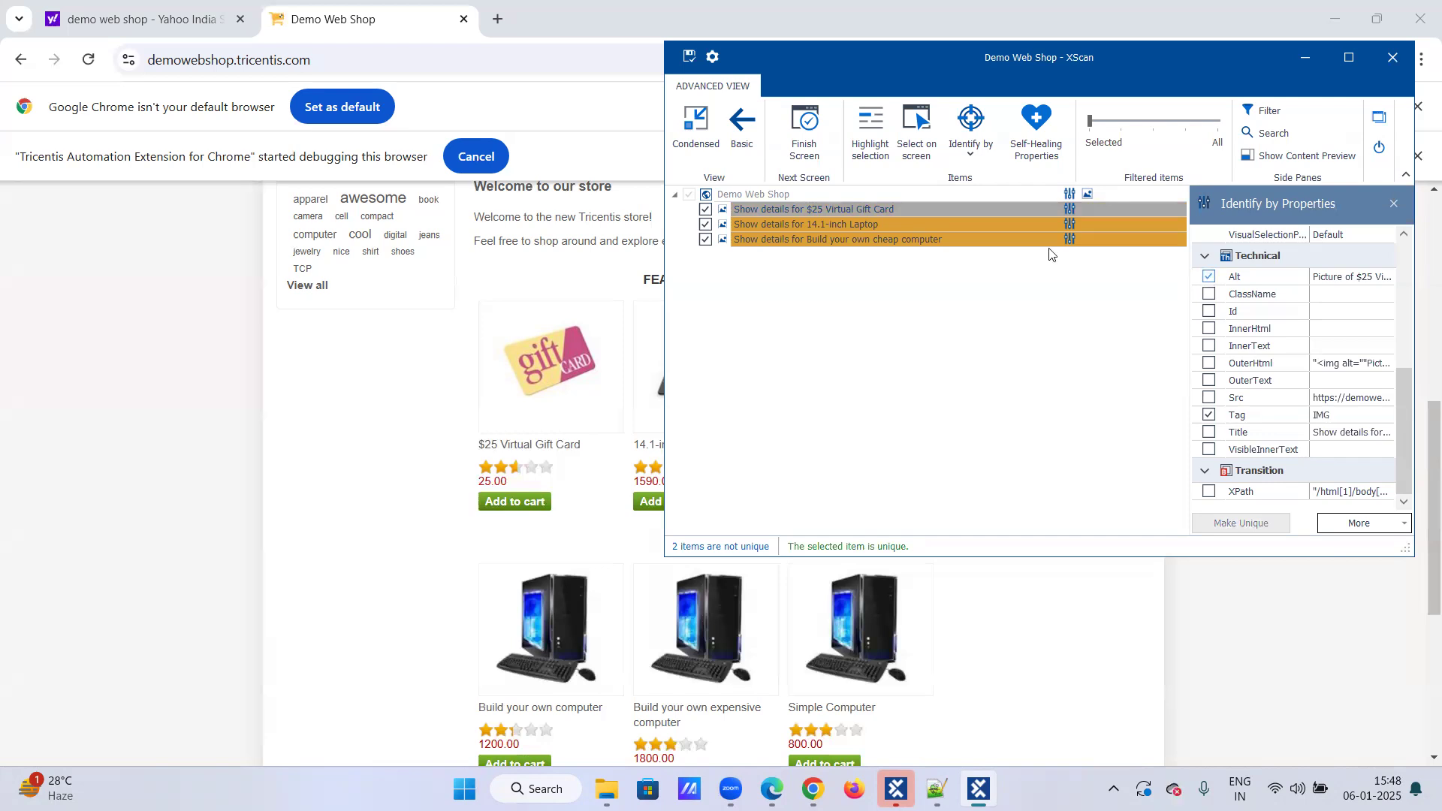
# Step: Add the Alt property to the identification of the 14.1-inch Laptop and Build your own cheap computer images
pyautogui.click(892, 227)
pyautogui.click(1209, 276)
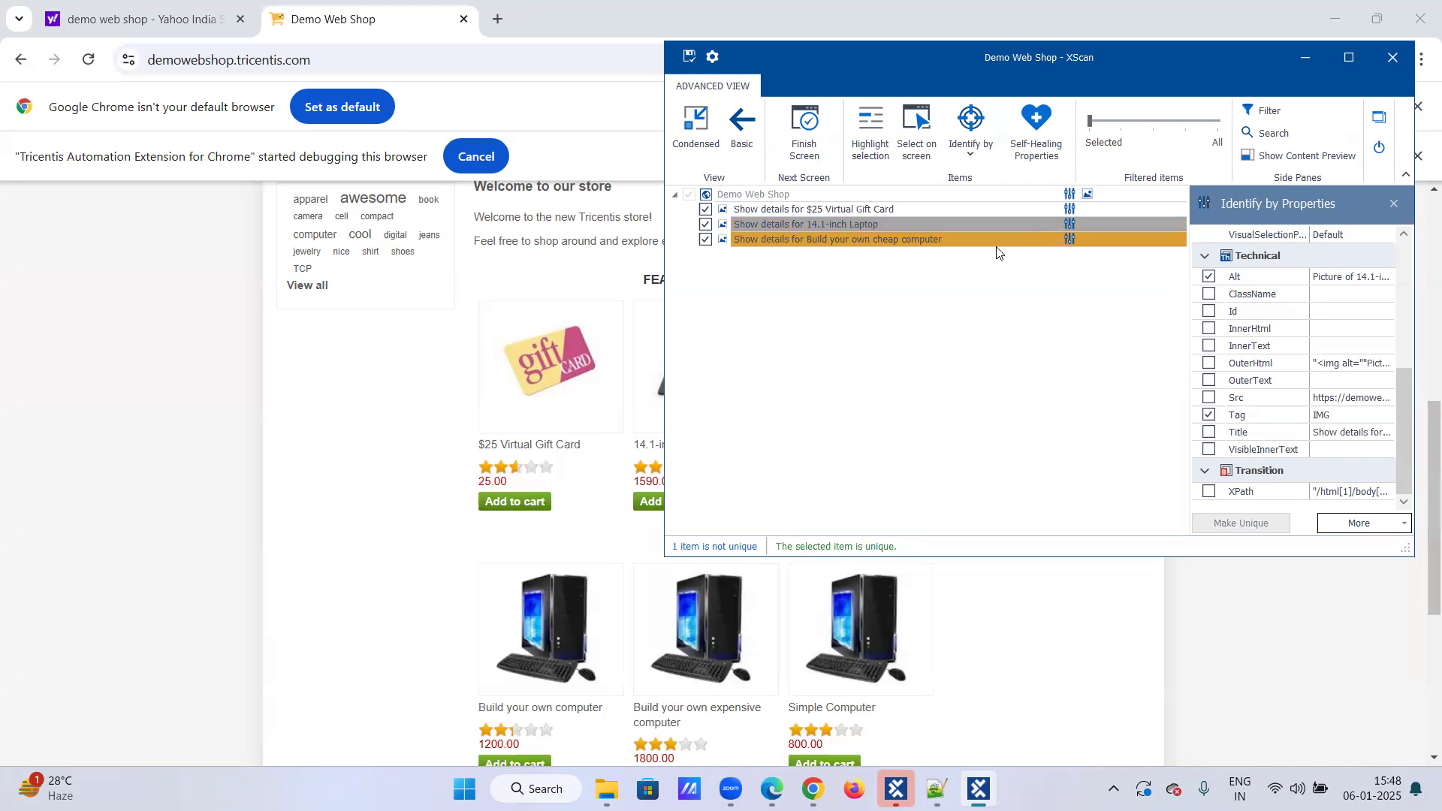
pyautogui.click(1119, 242)
pyautogui.click(1209, 277)
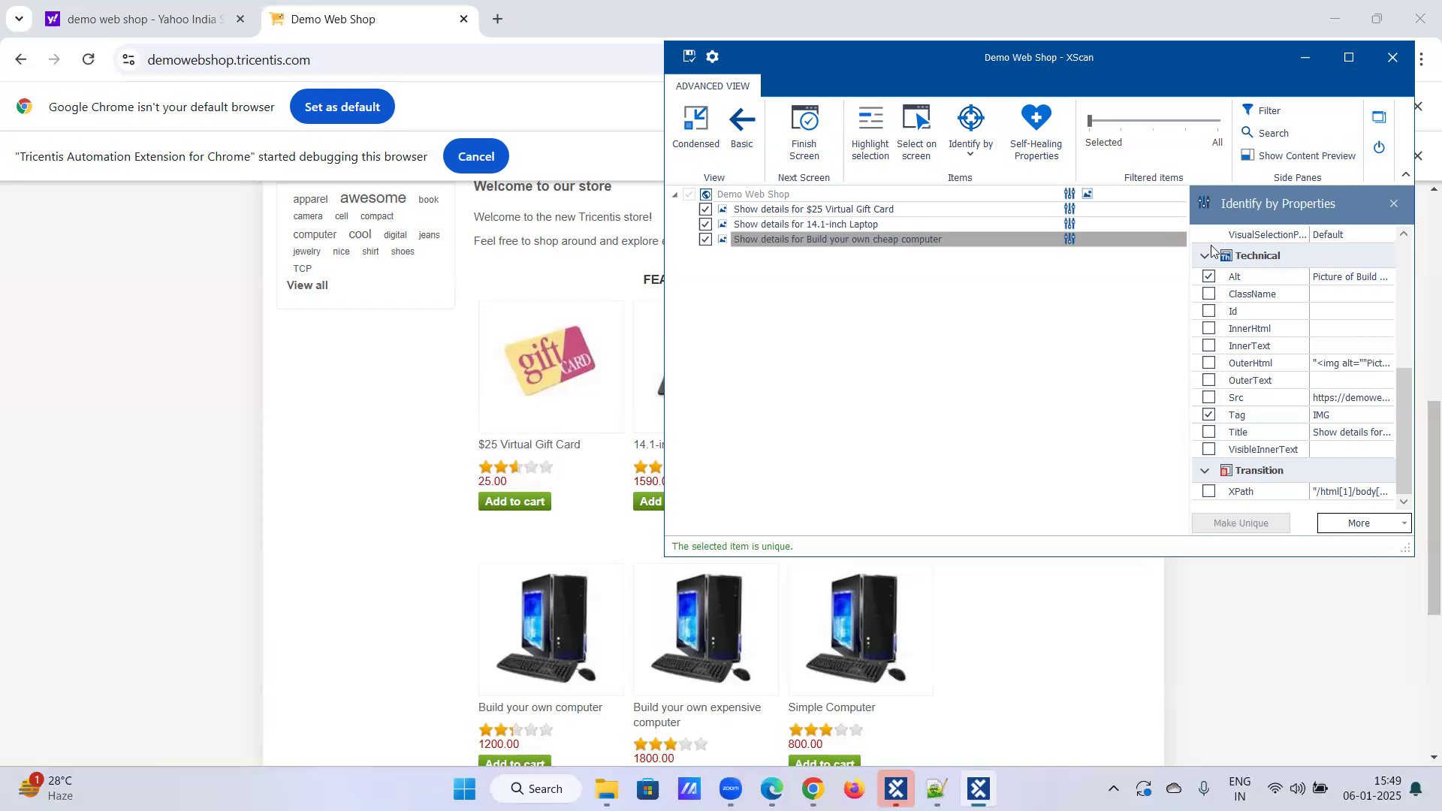
# Step: Save the scanned module and close XScan
pyautogui.click(690, 61)
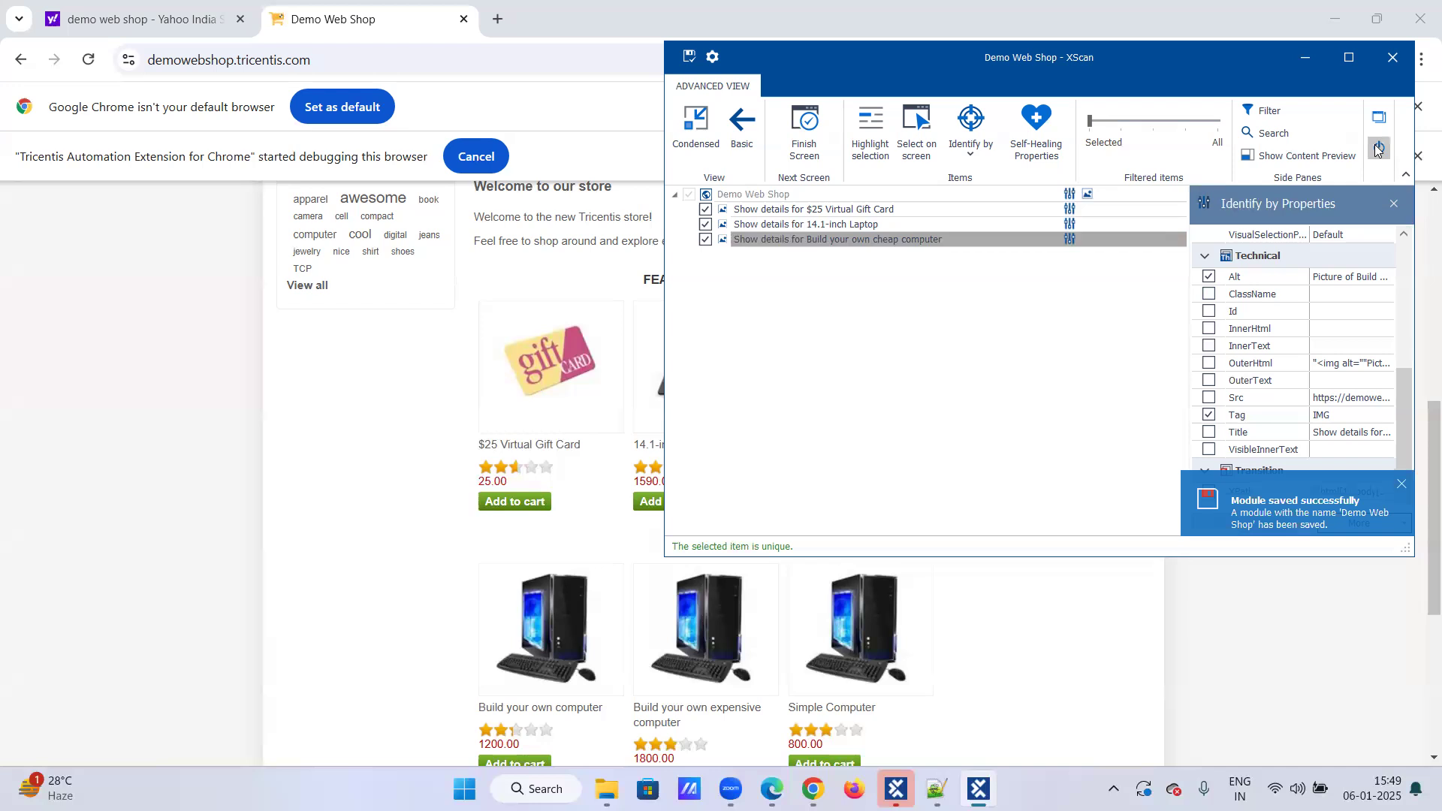
pyautogui.click(1379, 149)
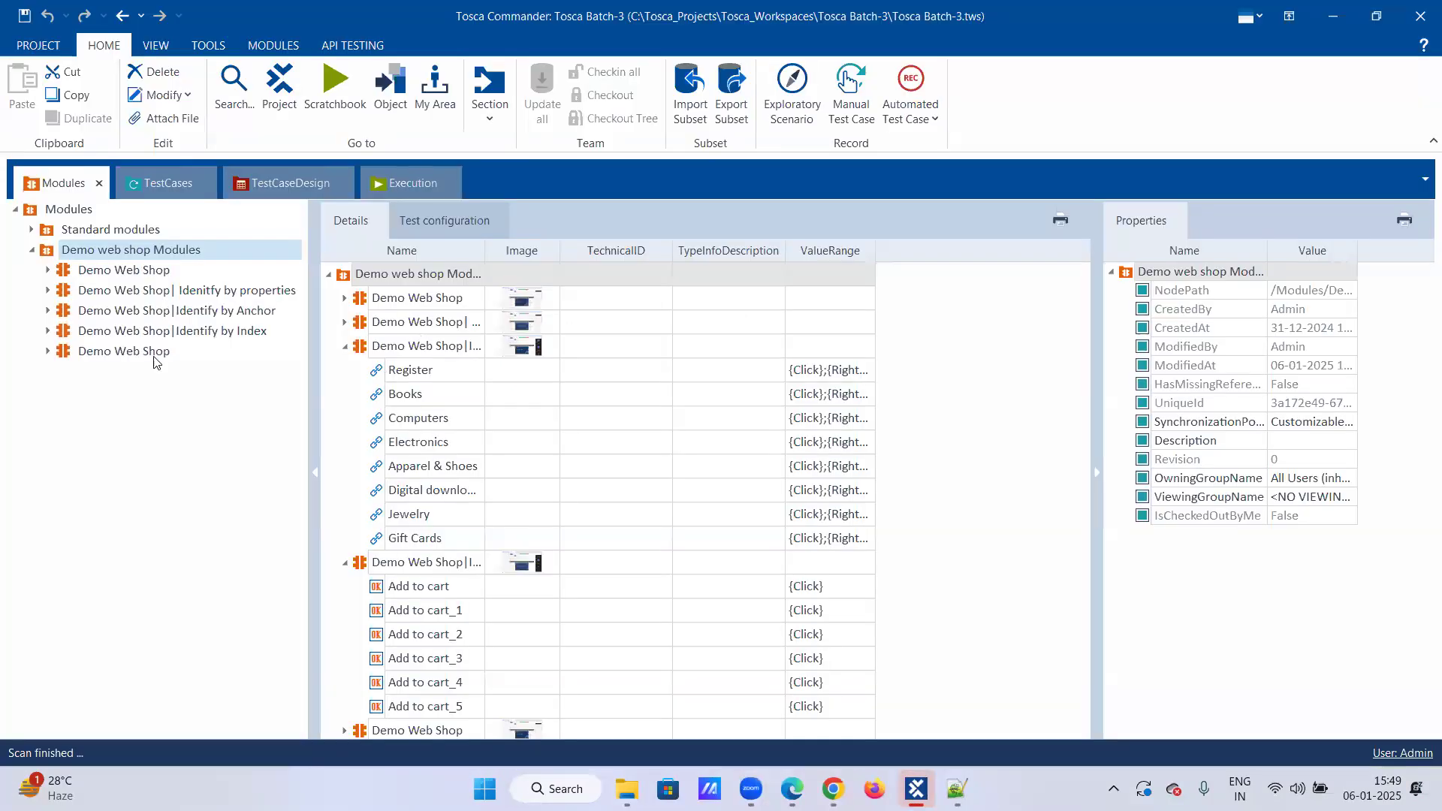
# Step: Rename the new module to "Demo Web Shop|Identify by Image with properties"
pyautogui.rightClick(159, 352)
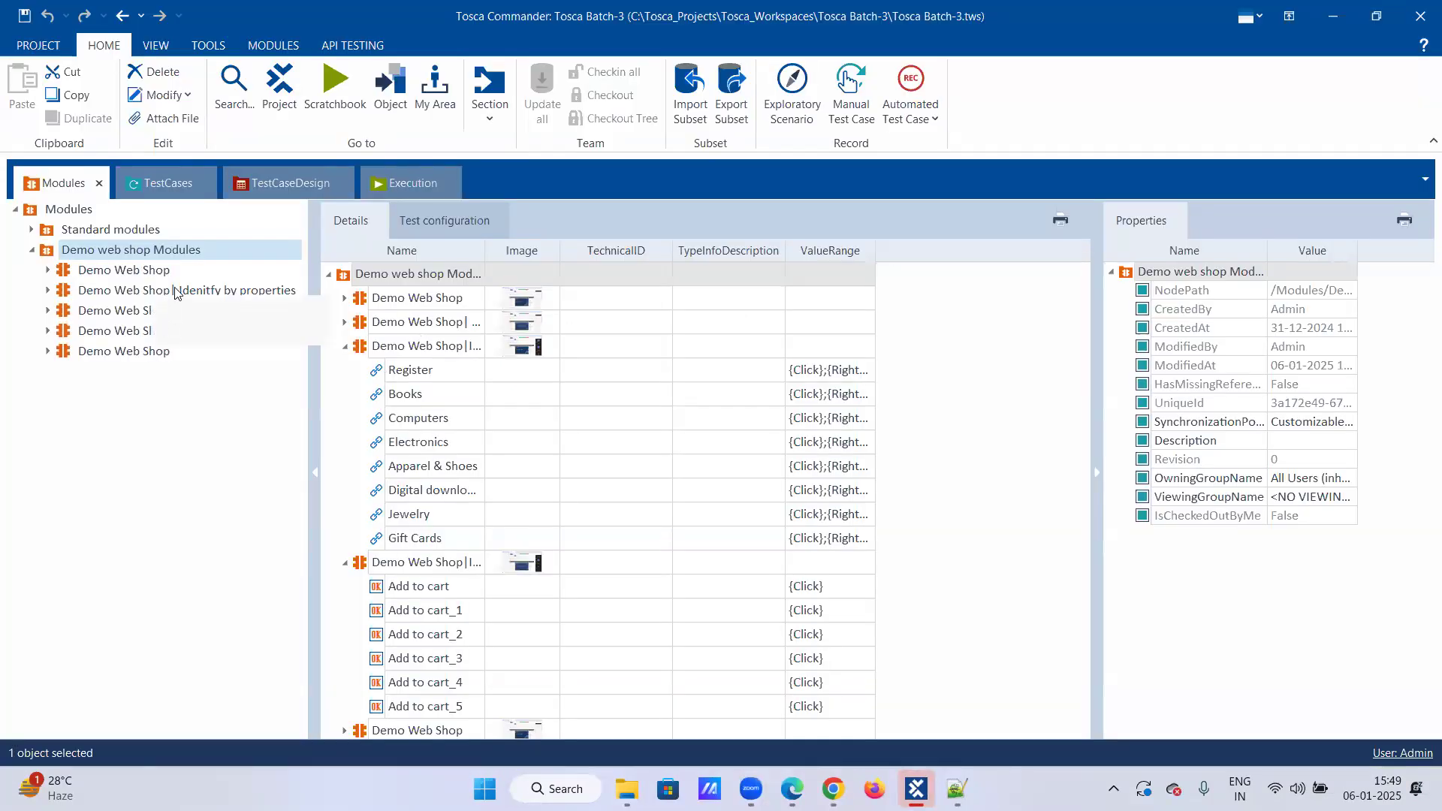
pyautogui.click(172, 306)
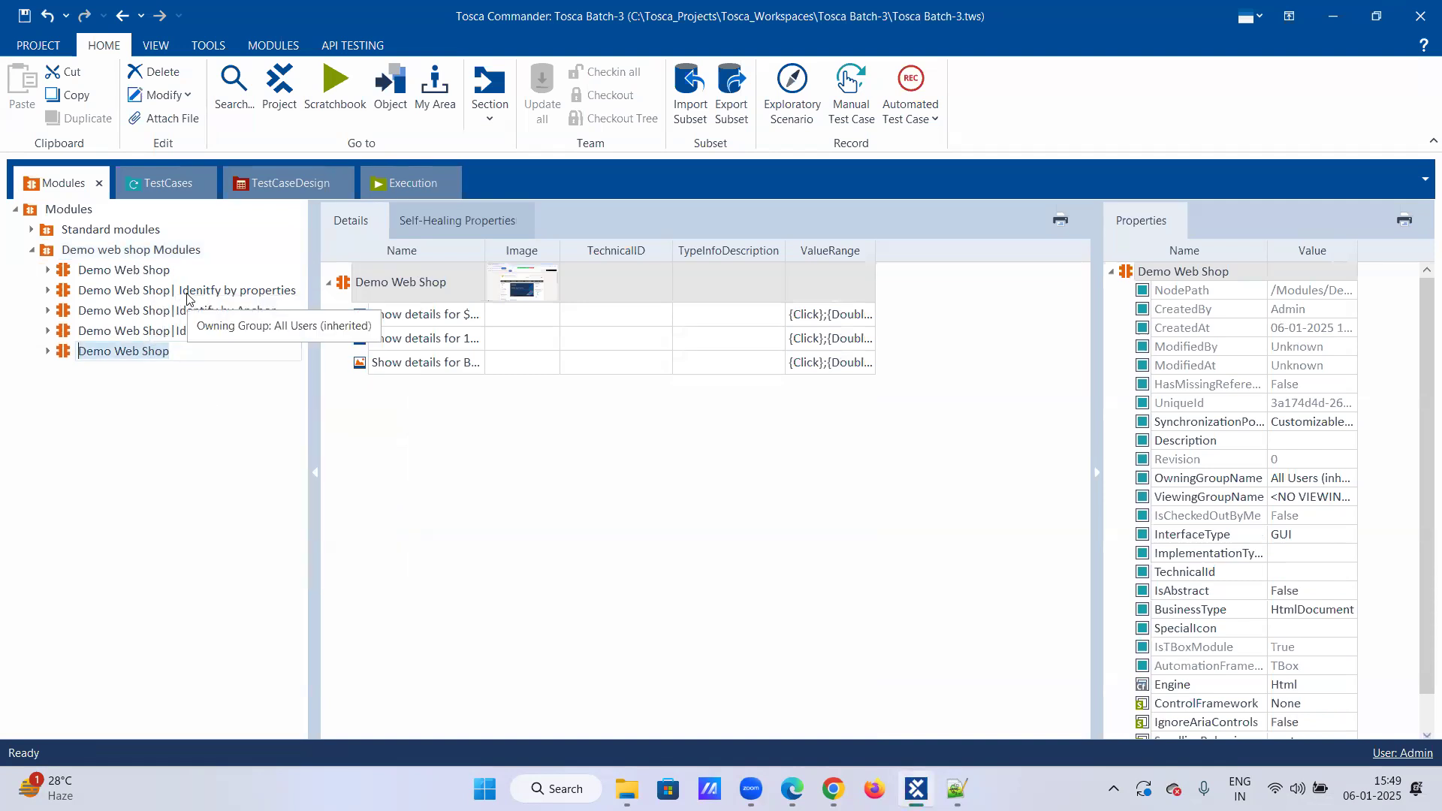
pyautogui.press('Right')
pyautogui.write('|Identi')
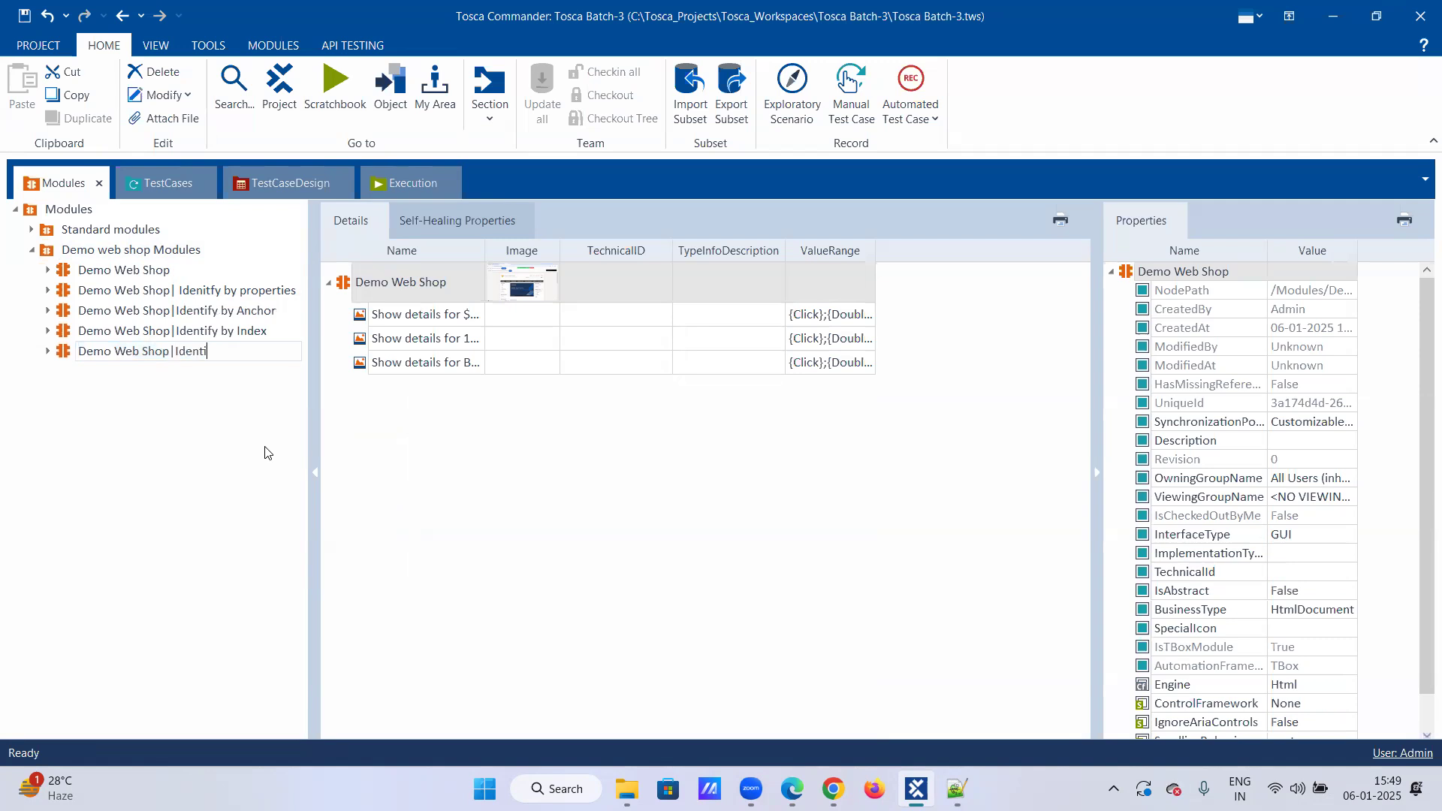
pyautogui.write('fy by Image with properties')
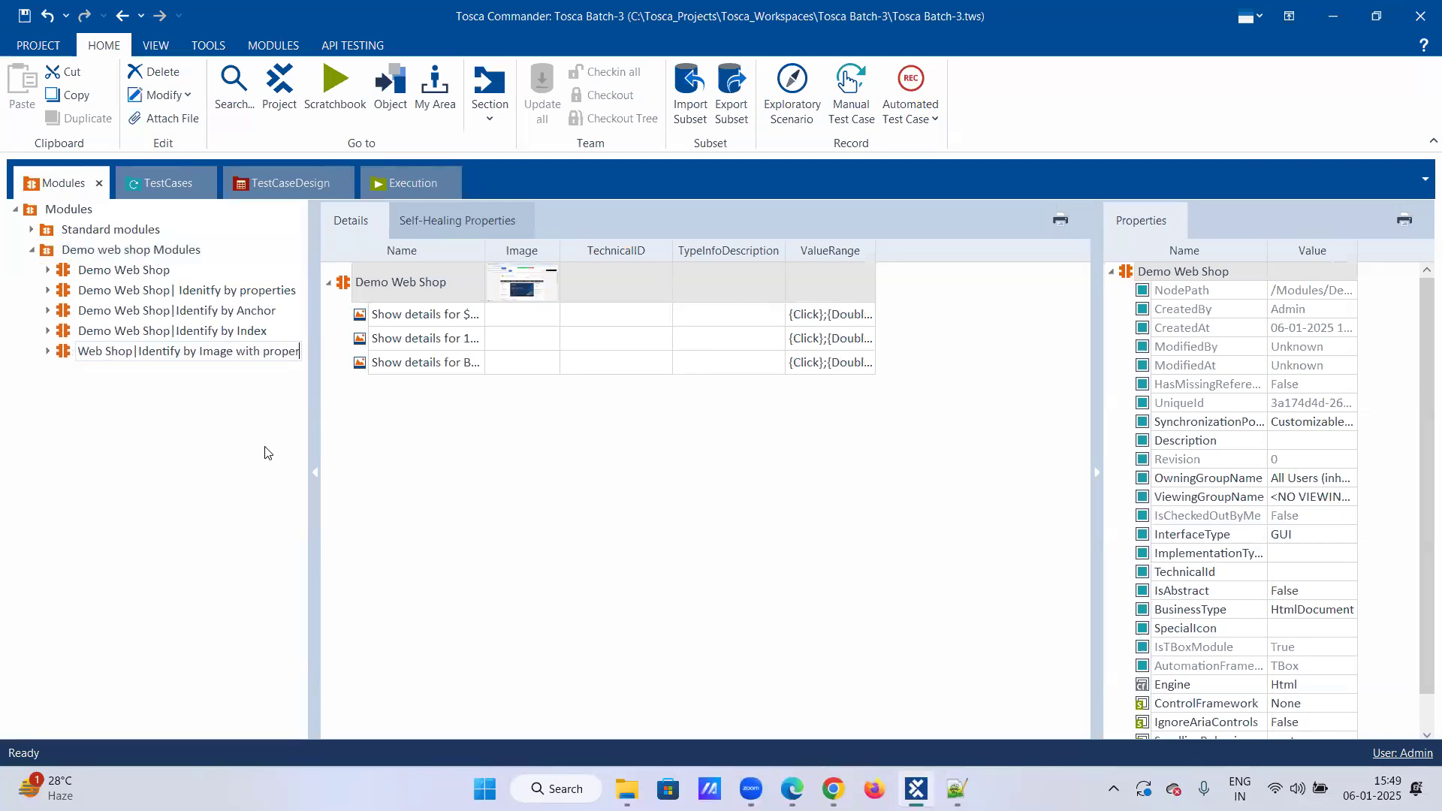
pyautogui.press('Return')
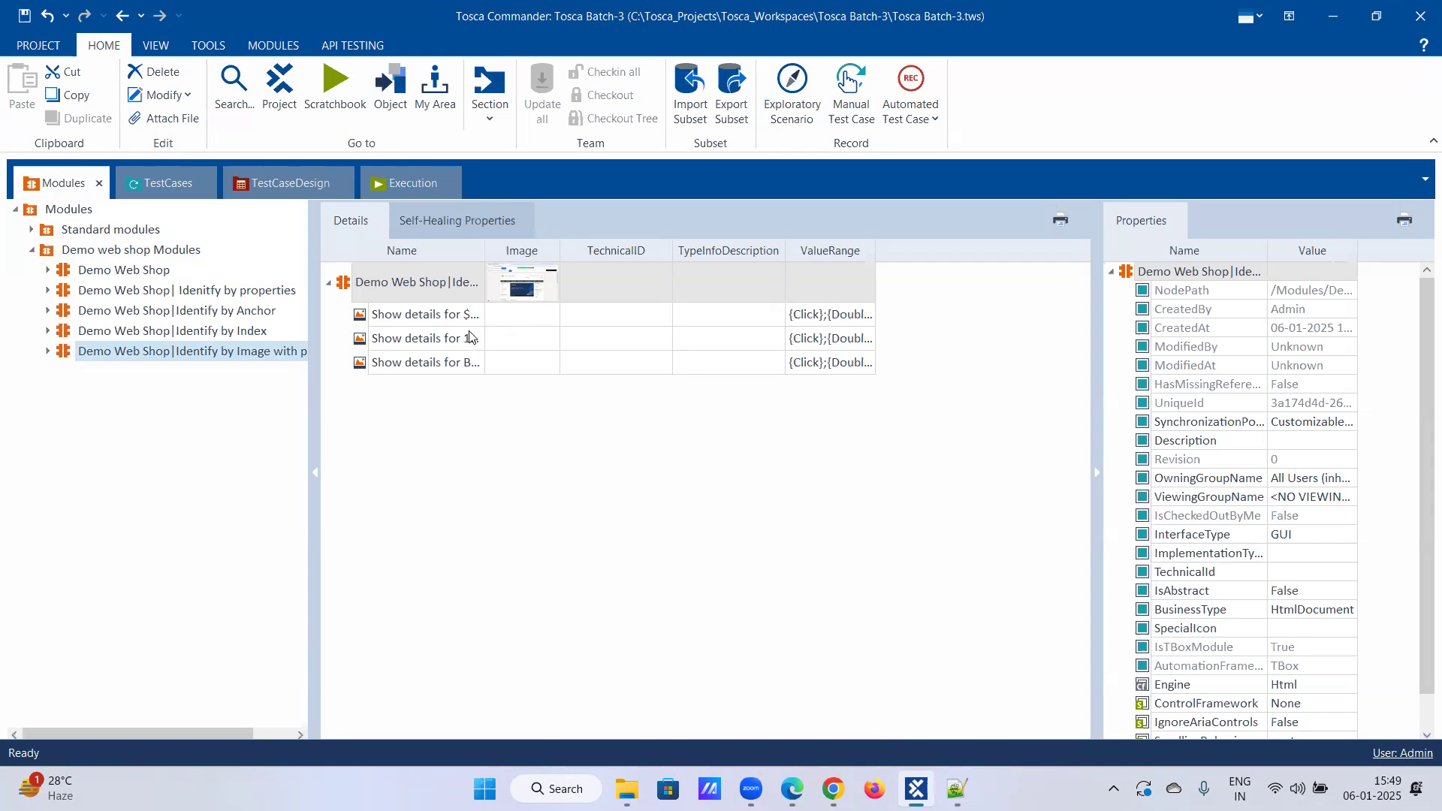
# Step: Save the project and inspect the properties of the module's three image attributes
pyautogui.click(406, 315)
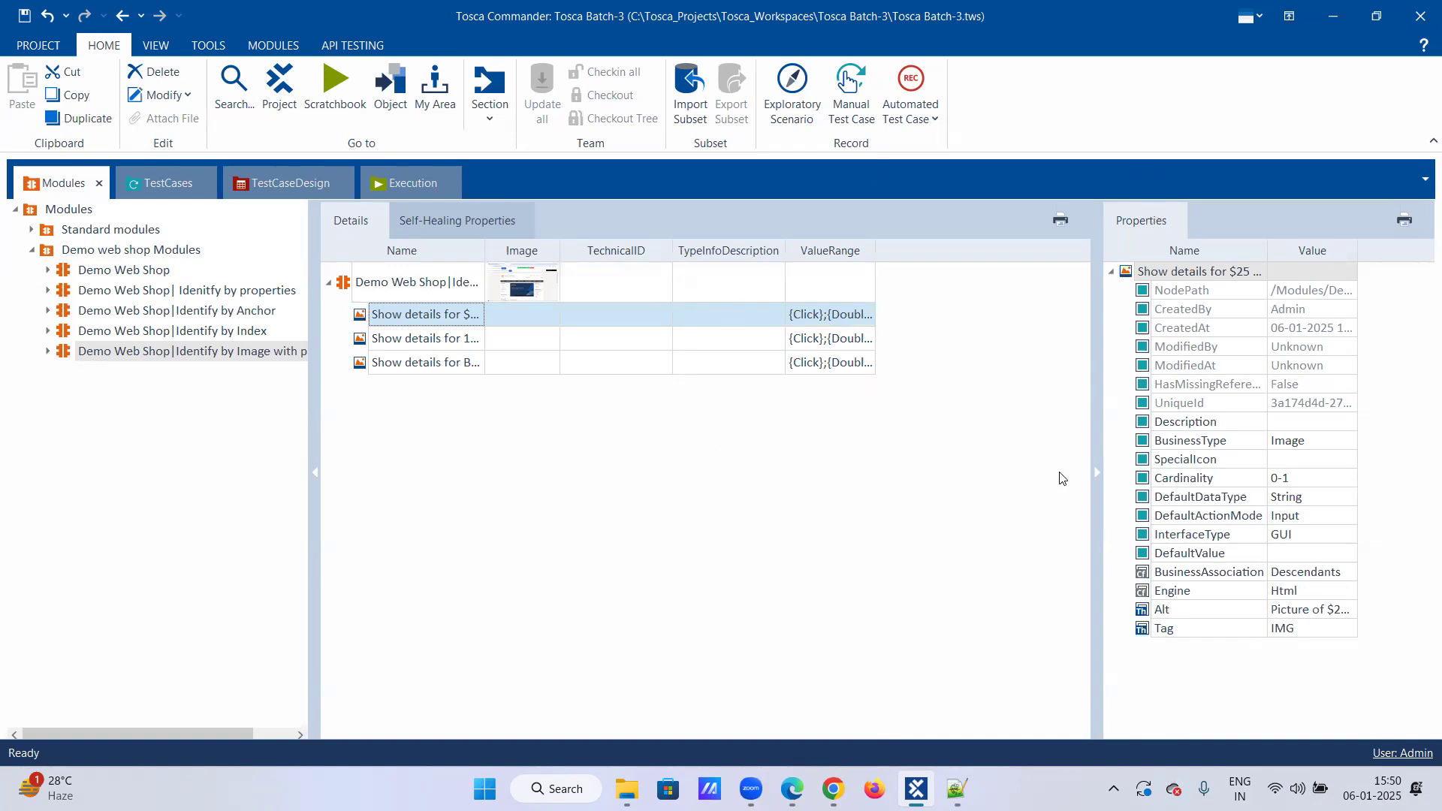
pyautogui.click(29, 16)
pyautogui.click(429, 349)
pyautogui.click(428, 364)
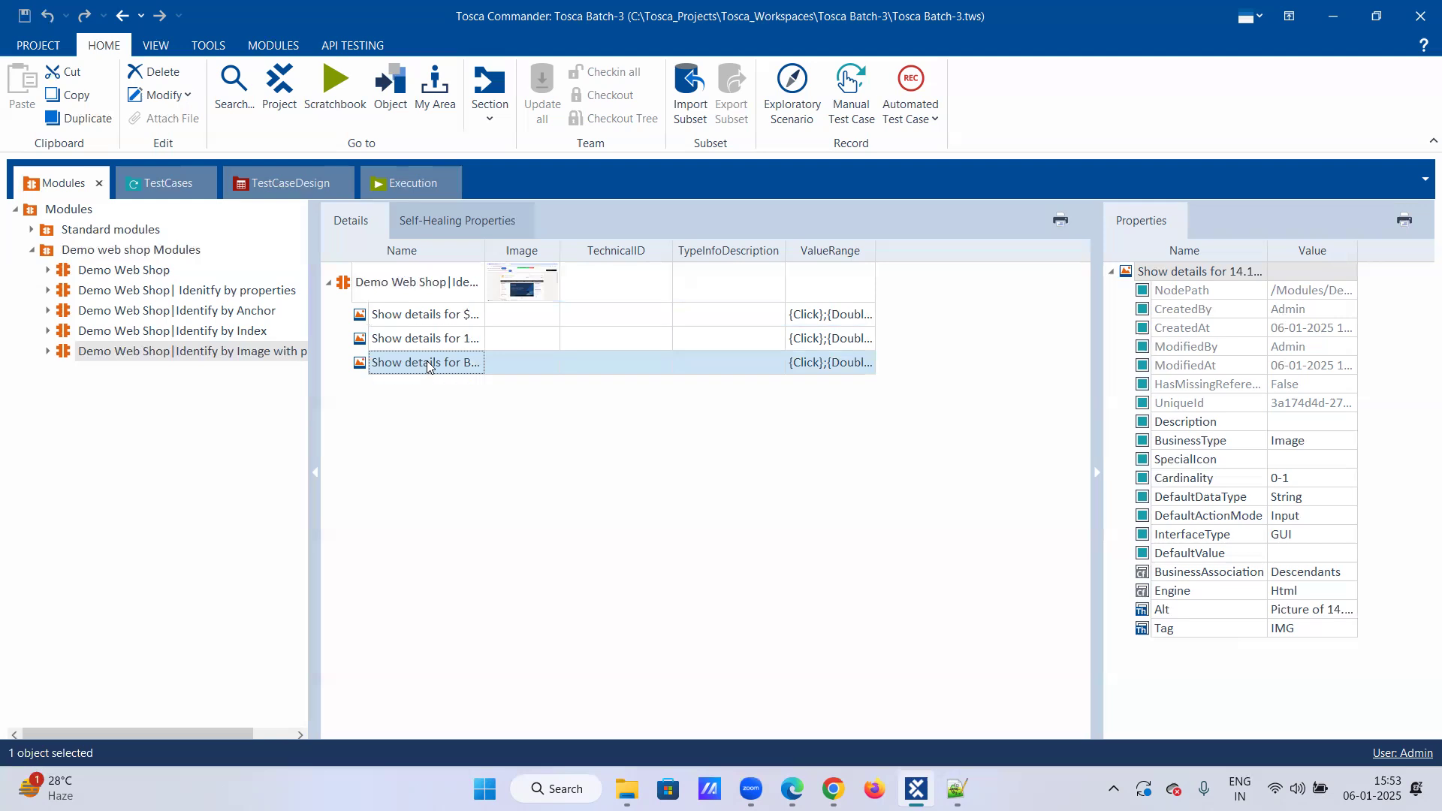